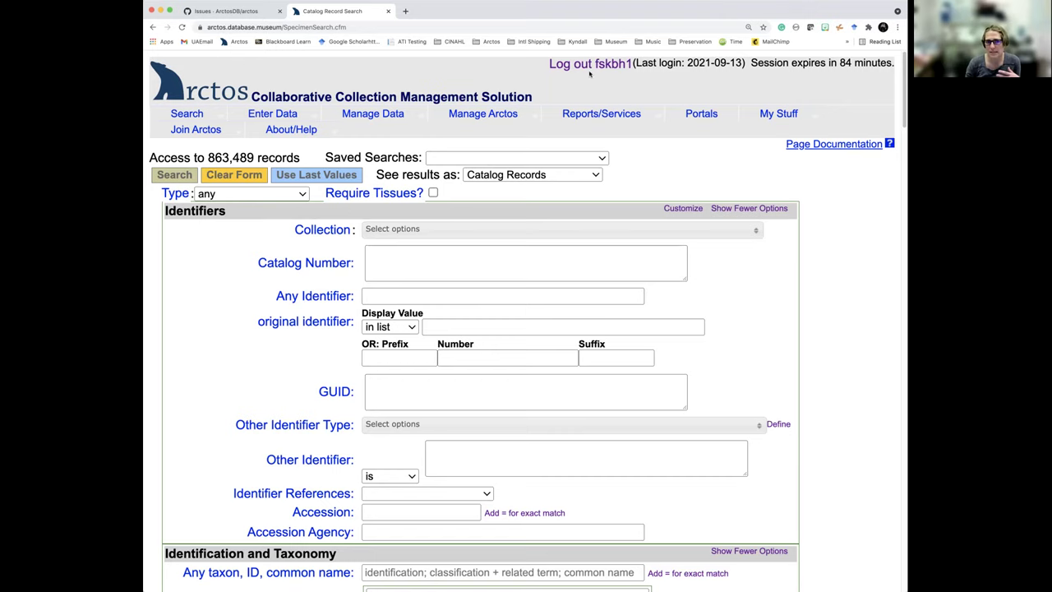
- Leave the Collection list unselected and bring up the Manage Data > Transactions submenu
left_click(495, 230)
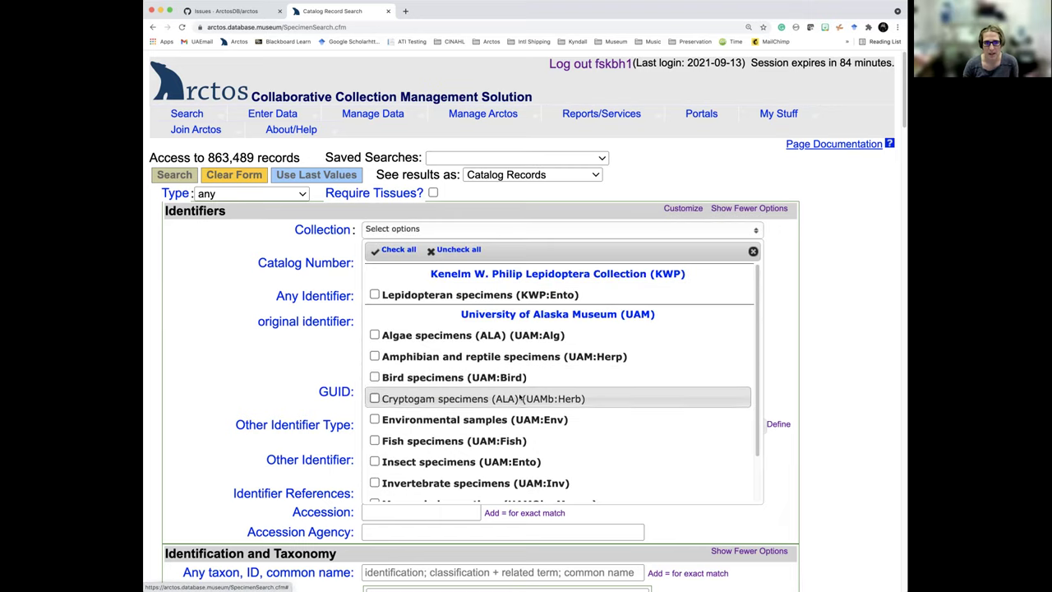
scroll(519, 400, "down", 1)
scroll(520, 398, "up", 2)
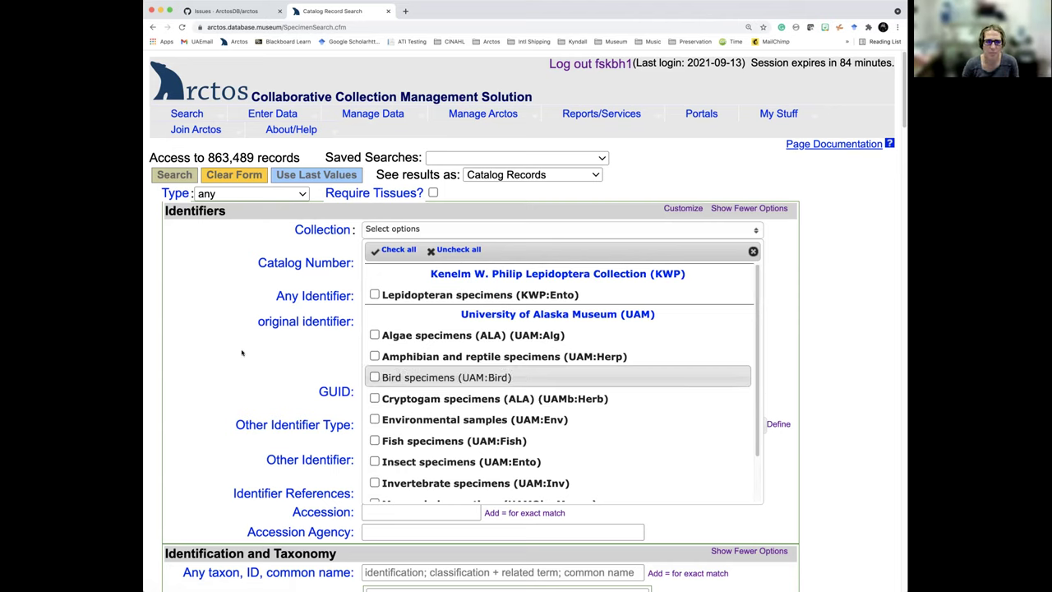
left_click(229, 344)
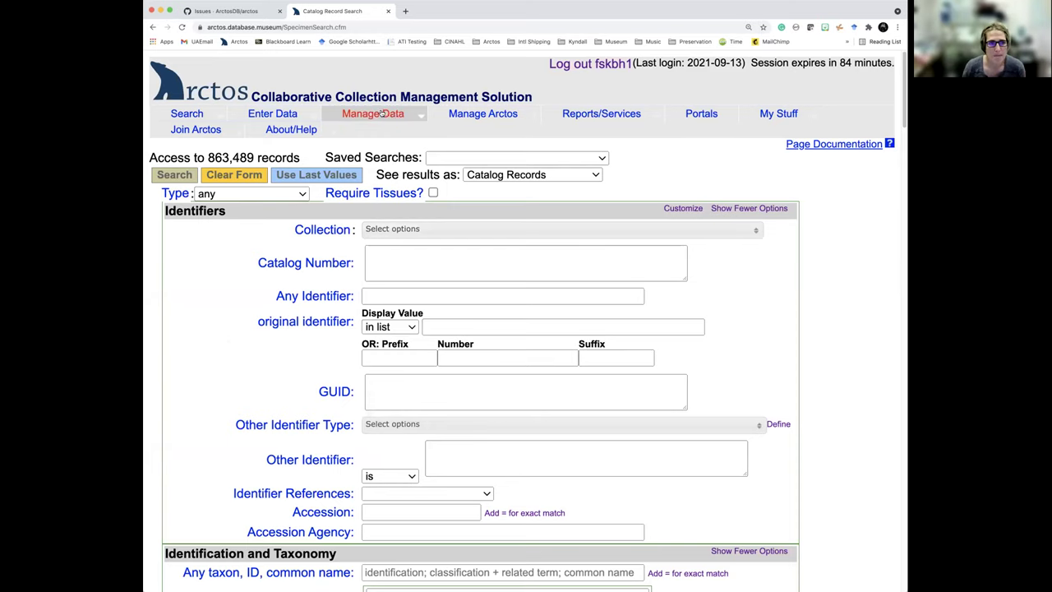
mouse_move(382, 113)
mouse_move(408, 176)
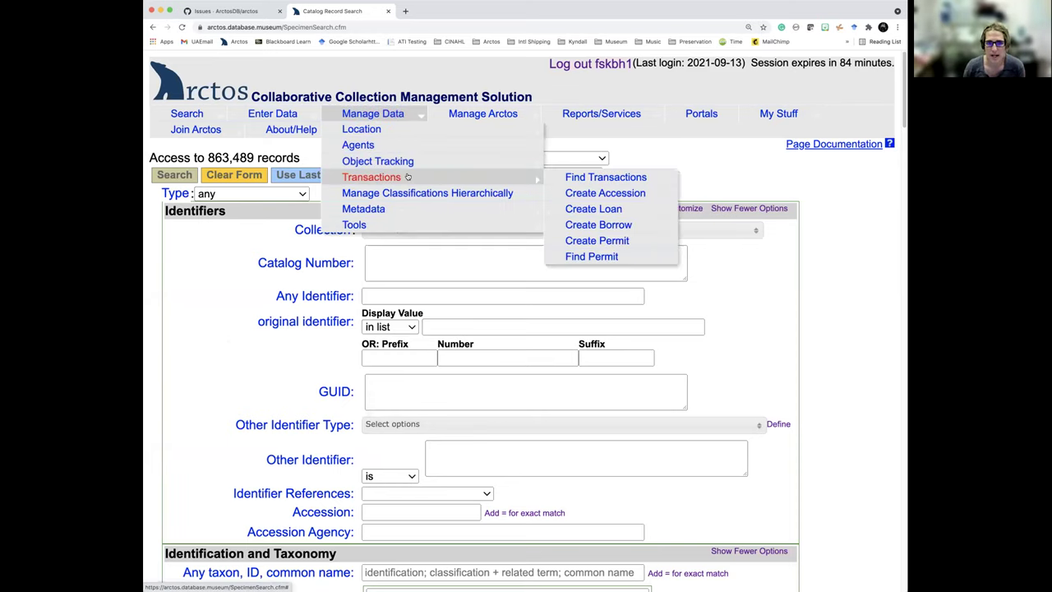
- Start a new accession in the maximized window with collection UAM:Fish
left_click(577, 194)
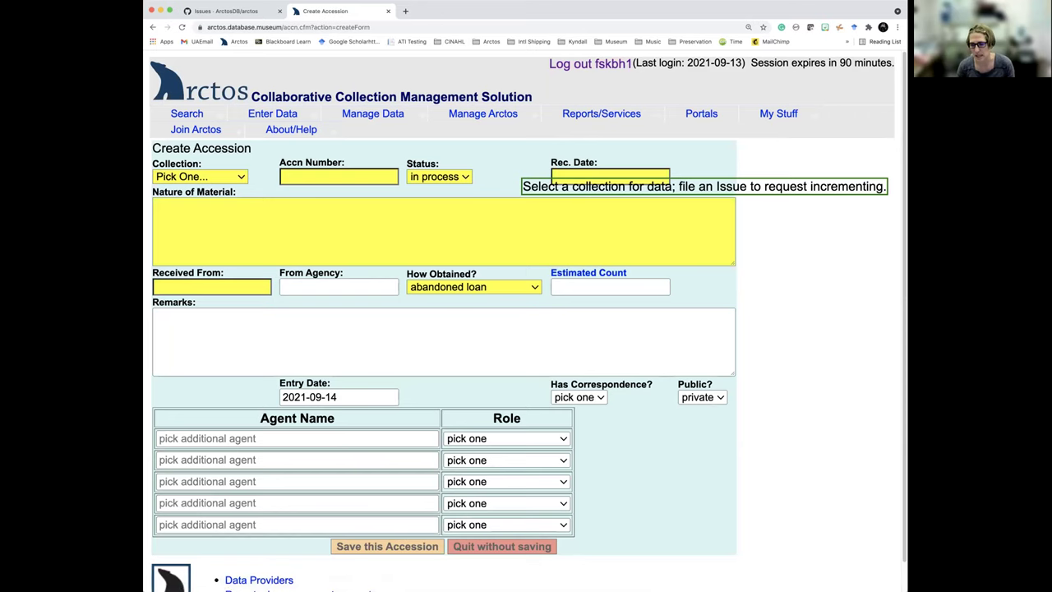
key("ctrl+super+f")
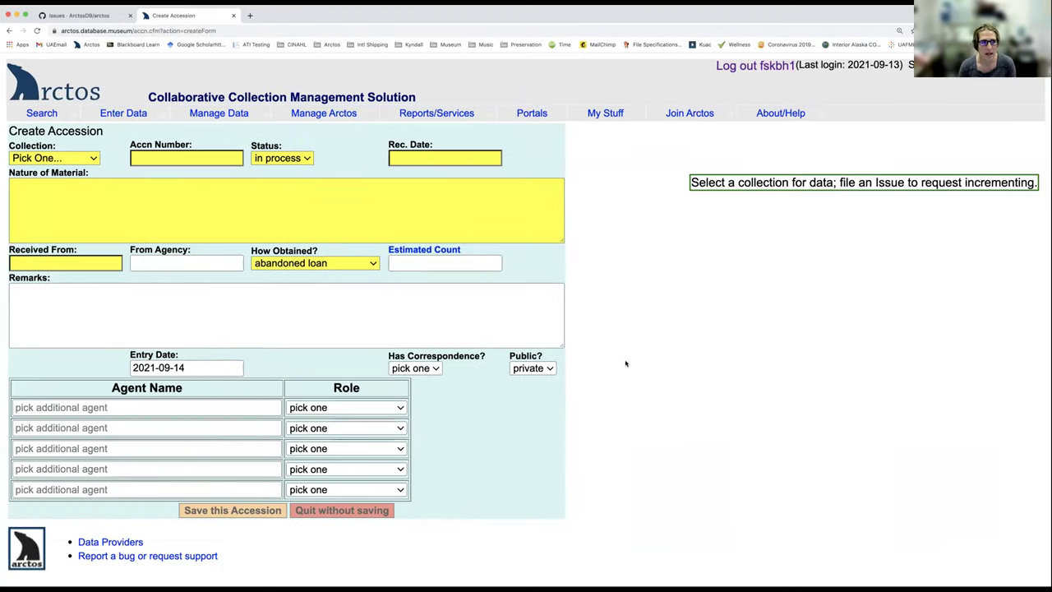
left_click(62, 158)
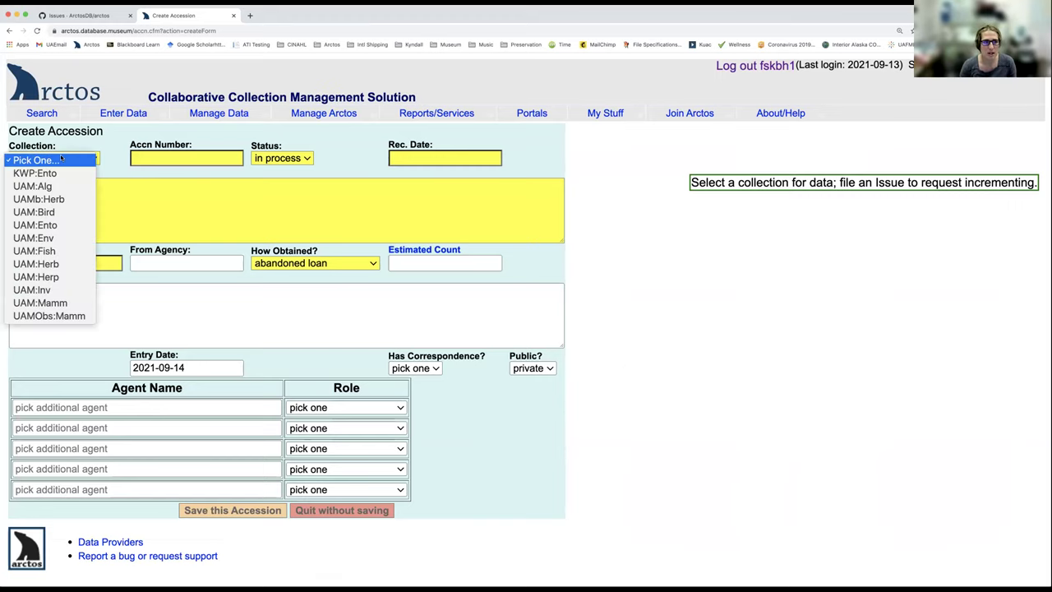
left_click(34, 250)
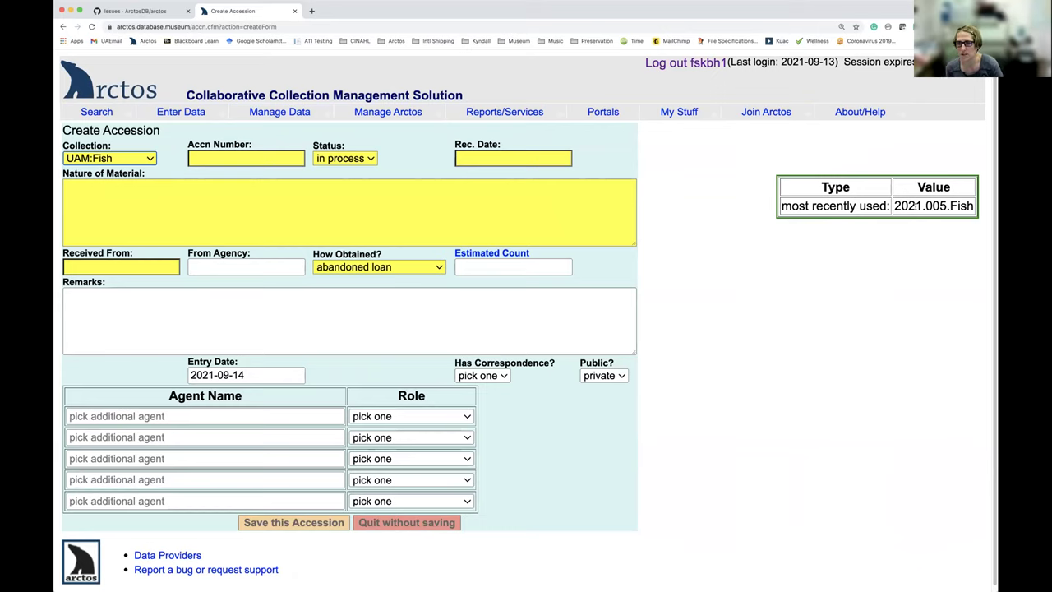
- Review accession number, received date and remarks, keeping acquisition as abandoned loan
left_click(267, 157)
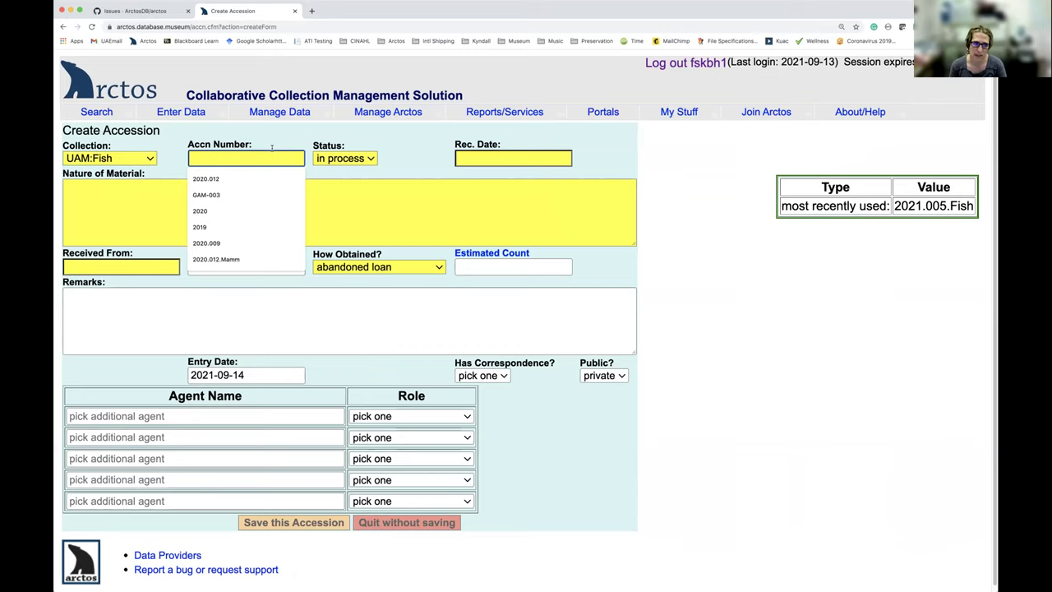
left_click(413, 156)
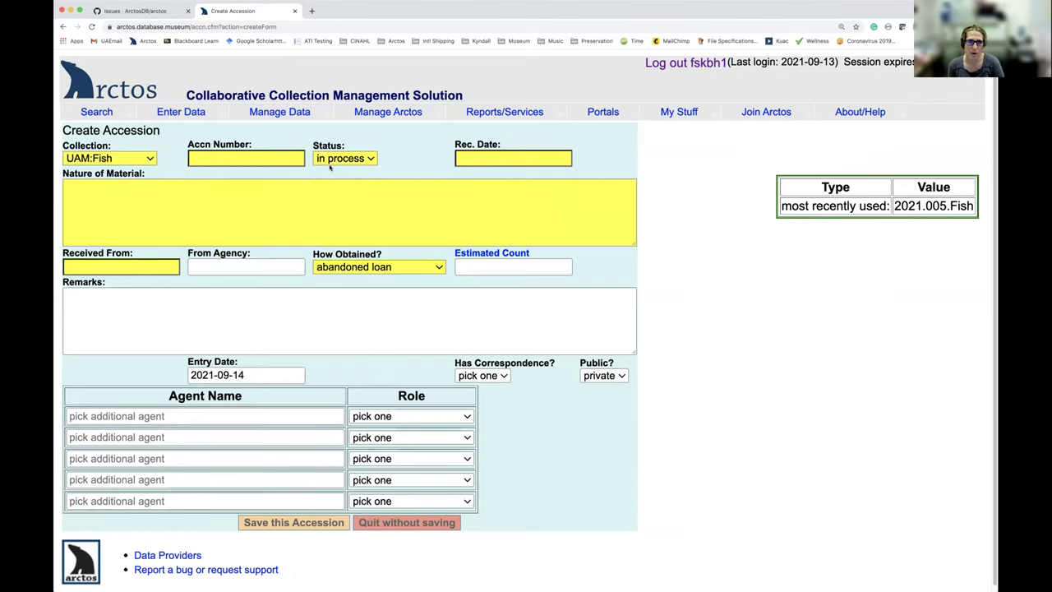
left_click(501, 158)
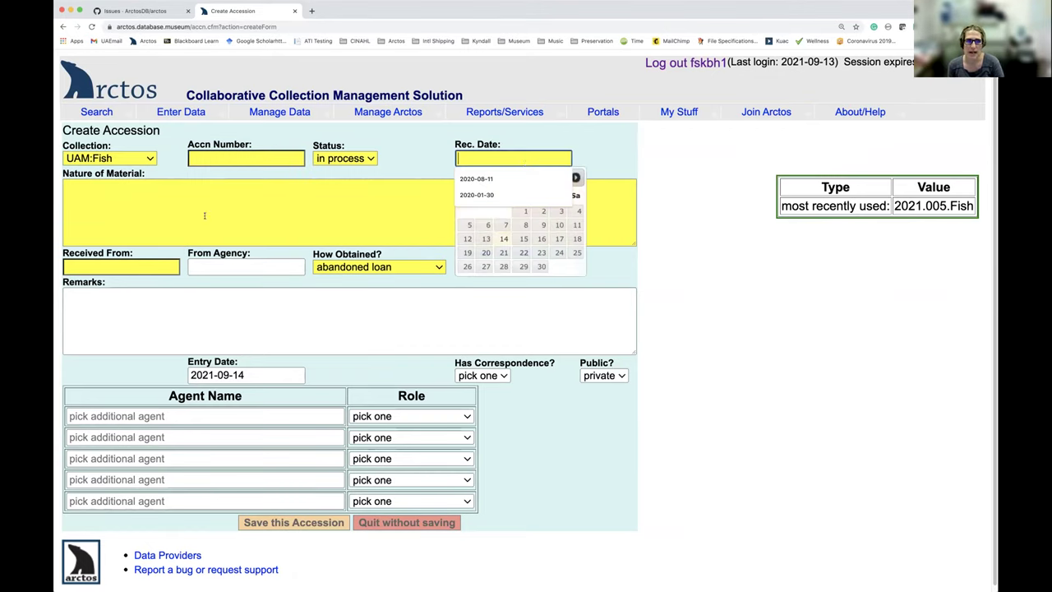
left_click(218, 335)
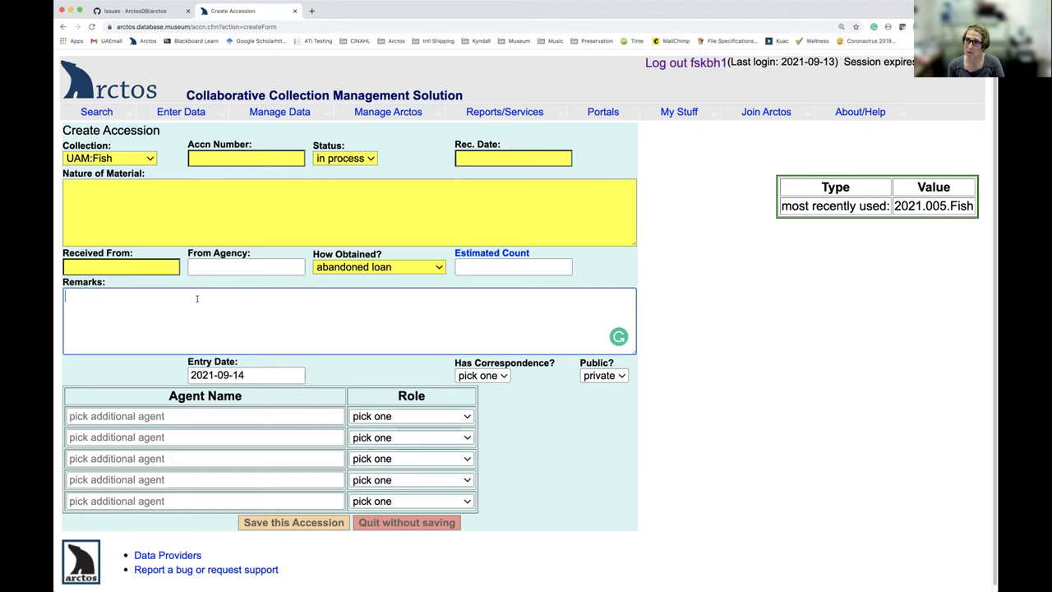
left_click(363, 266)
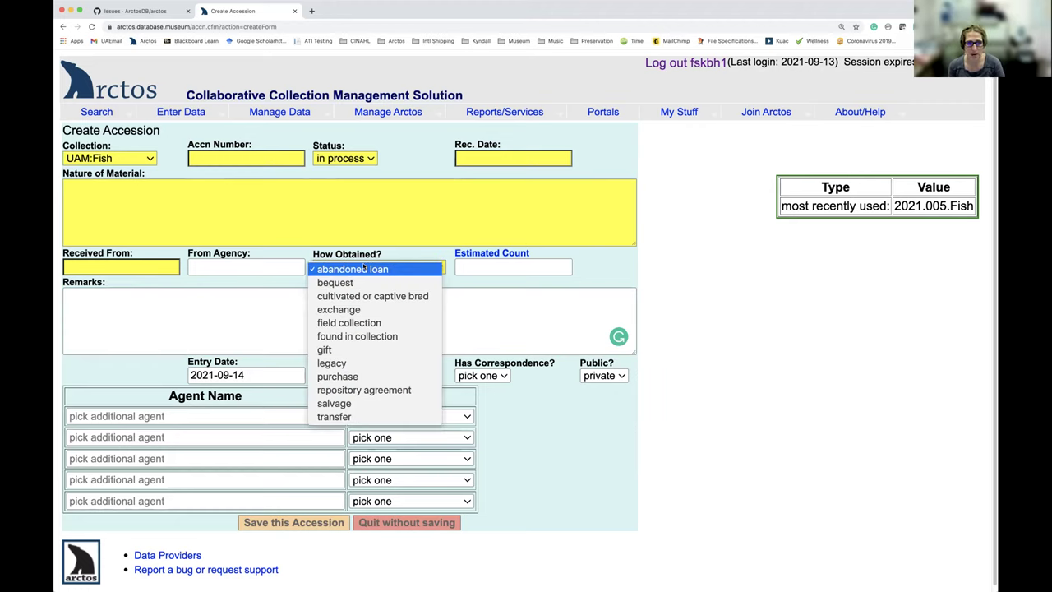
left_click(457, 306)
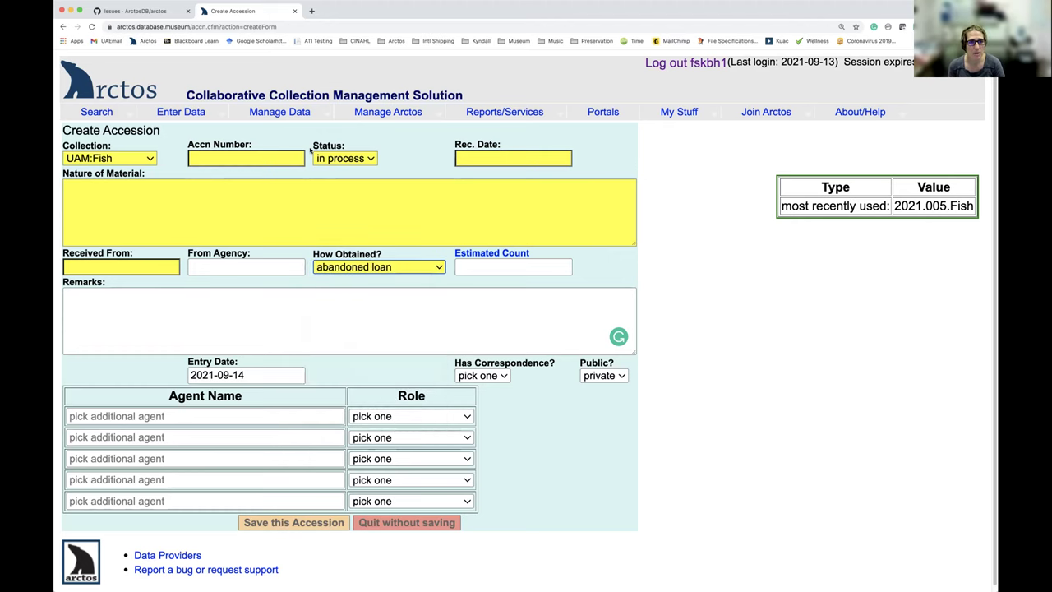
mouse_move(279, 112)
mouse_move(427, 179)
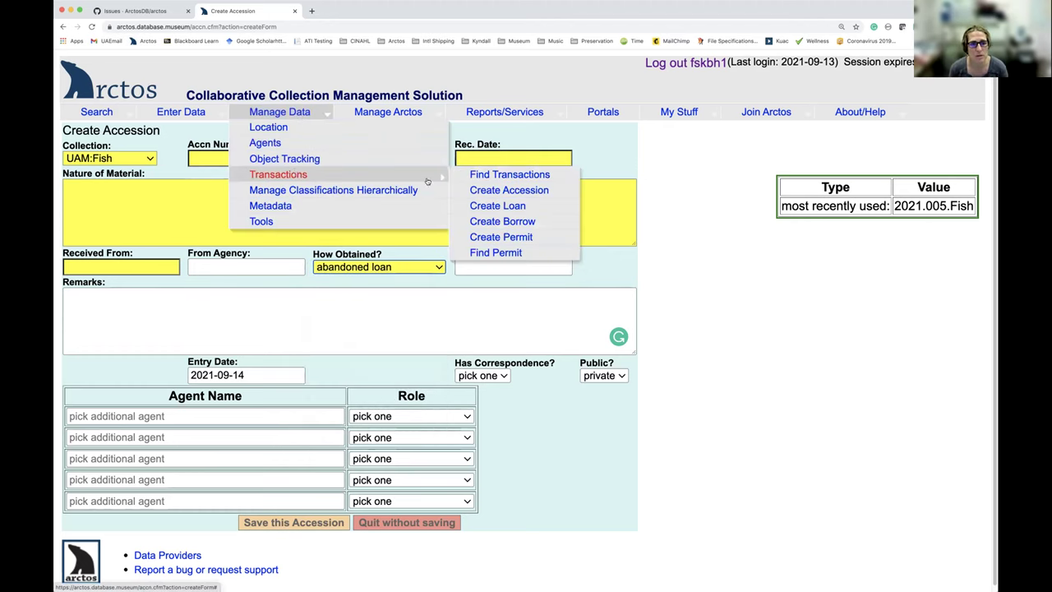
- In Find Transactions, limit the search to loans in UAM:Fish
left_click(482, 175)
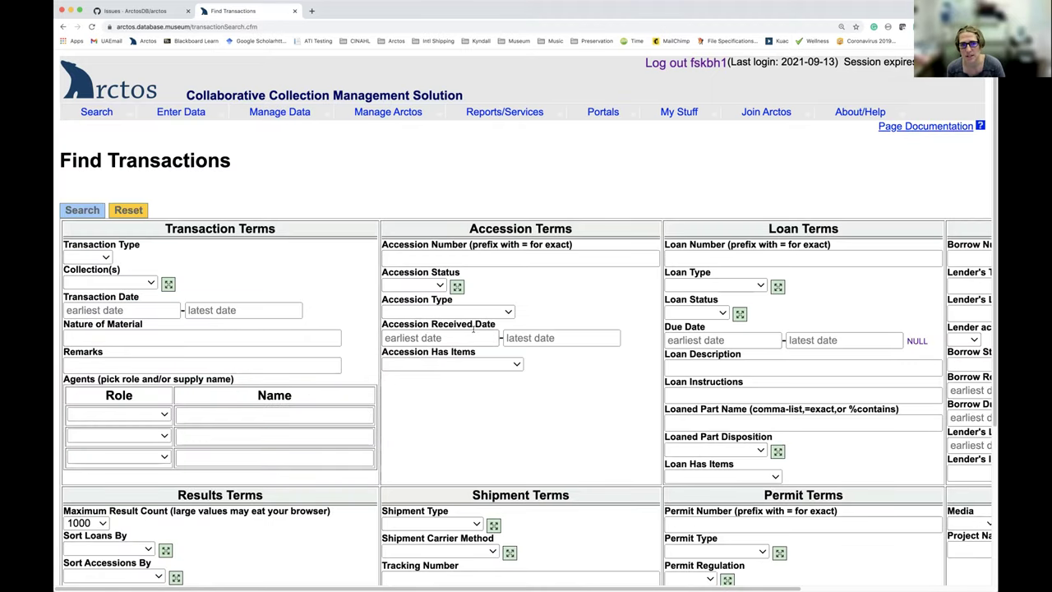
left_click(91, 257)
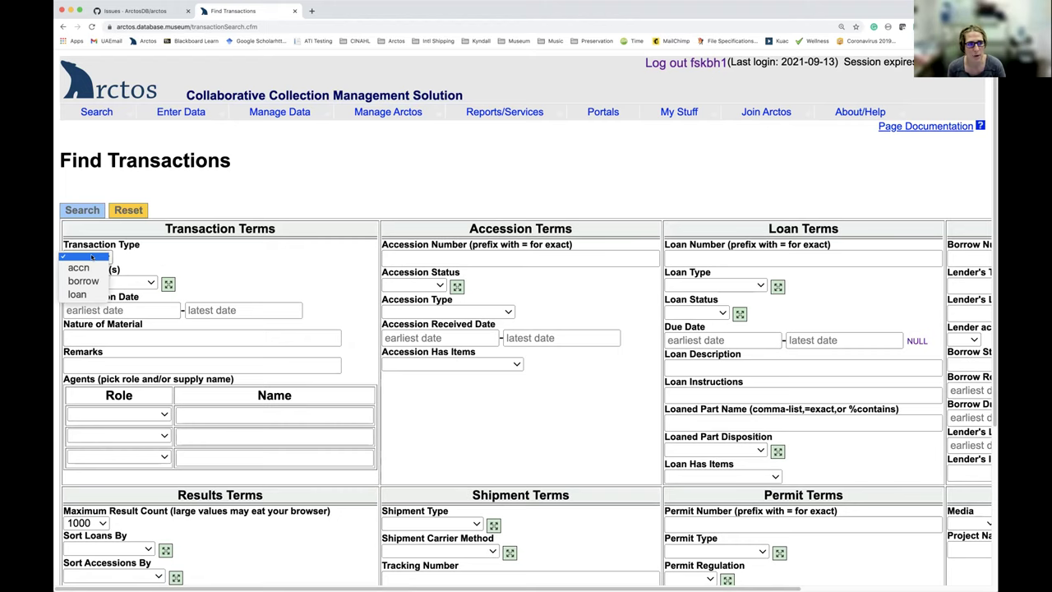
left_click(76, 293)
left_click(93, 283)
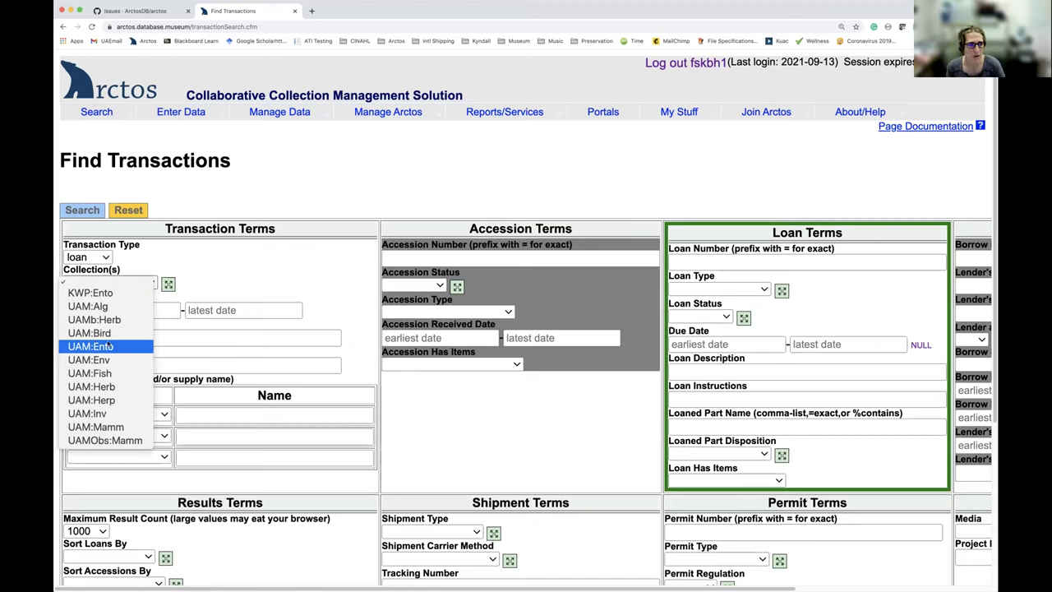
left_click(107, 373)
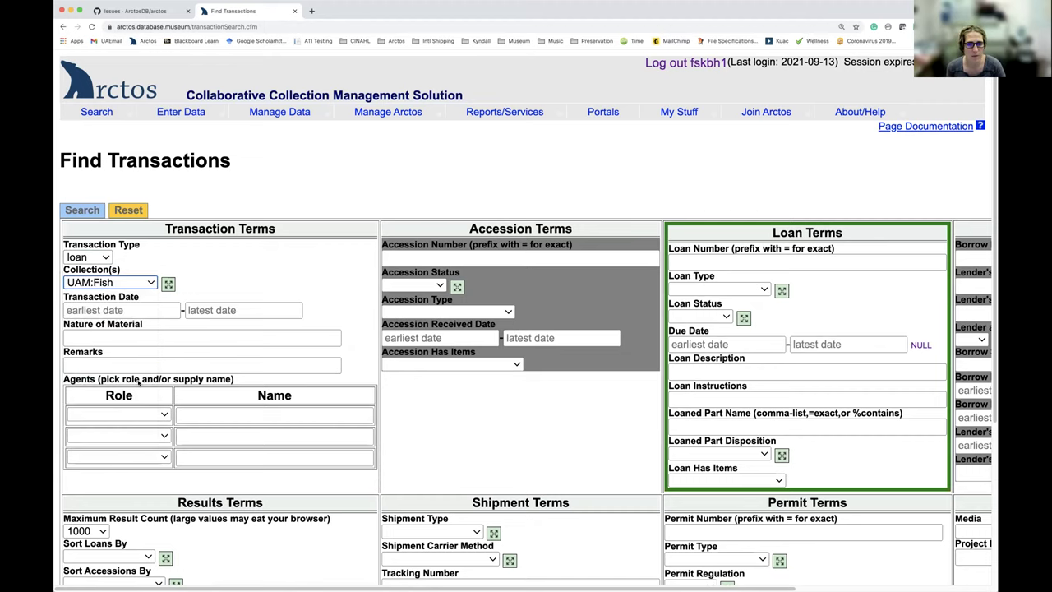
- Search for loan number 2020.001
left_click(693, 260)
type("2020.00")
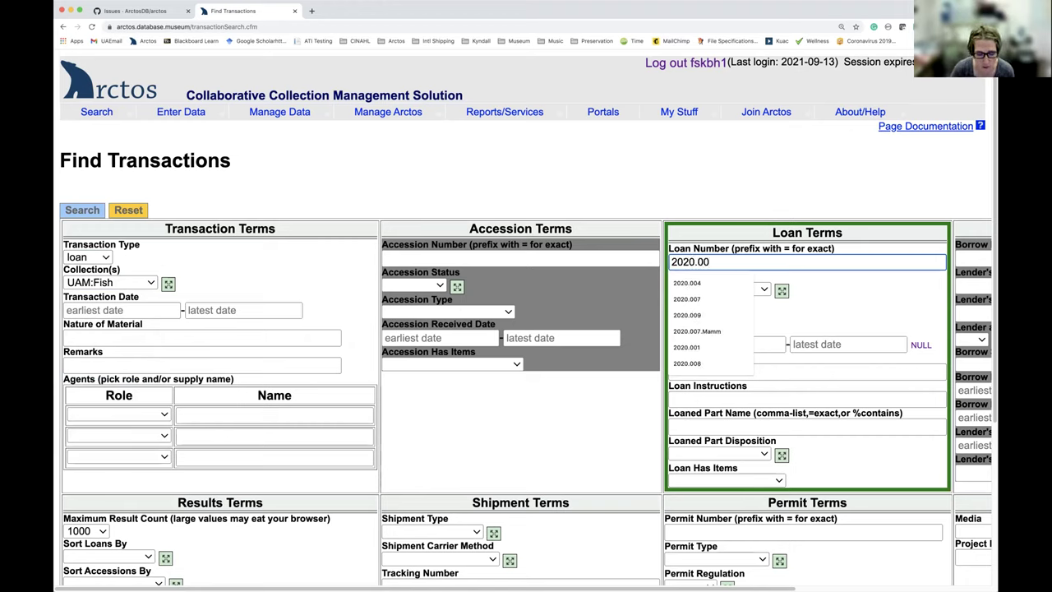
type("1")
key("Return")
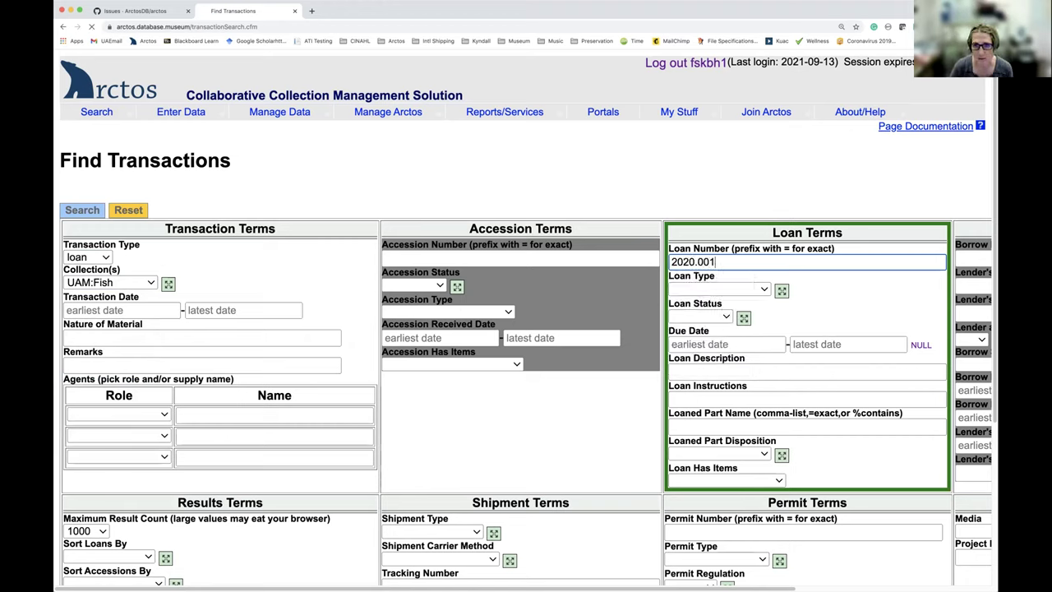
- Scroll the Transaction Search Results to locate loan UAM:Fish 2020.001.Fish
scroll(587, 389, "down", 1)
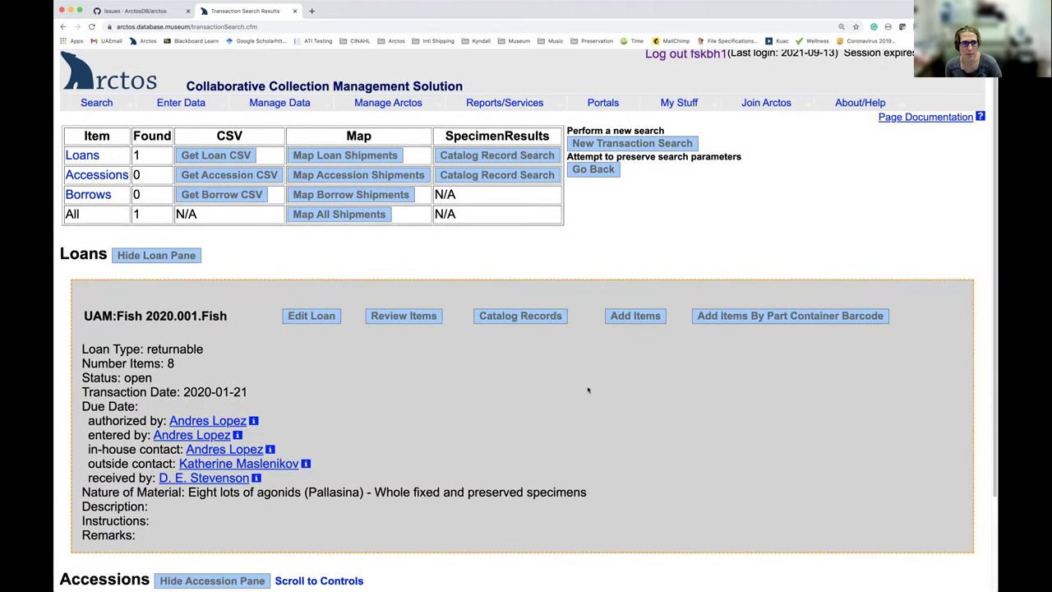
scroll(587, 390, "down", 2)
scroll(587, 389, "up", 3)
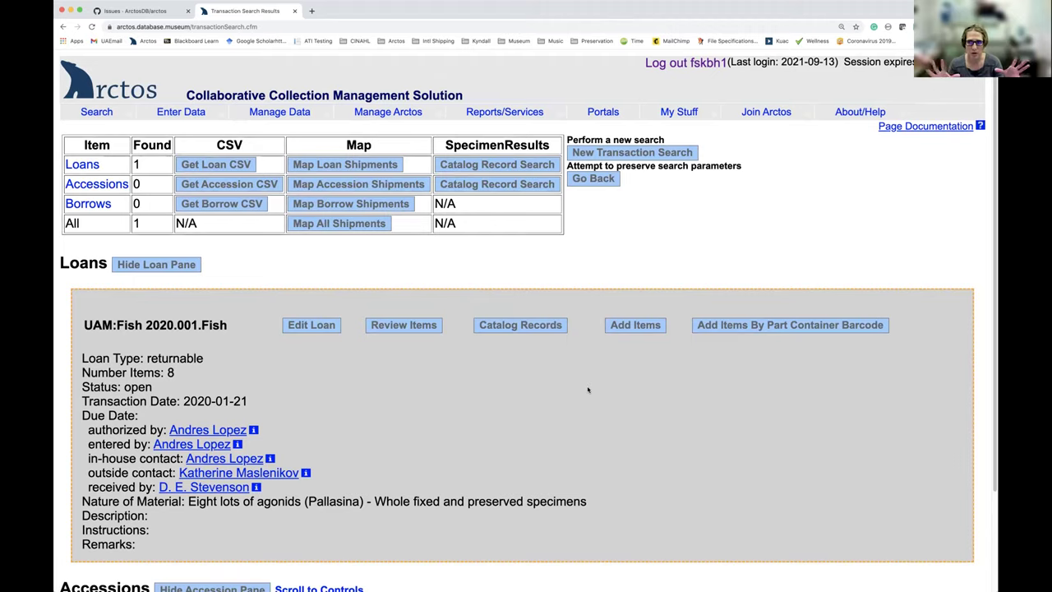
scroll(589, 390, "down", 3)
scroll(589, 389, "up", 1)
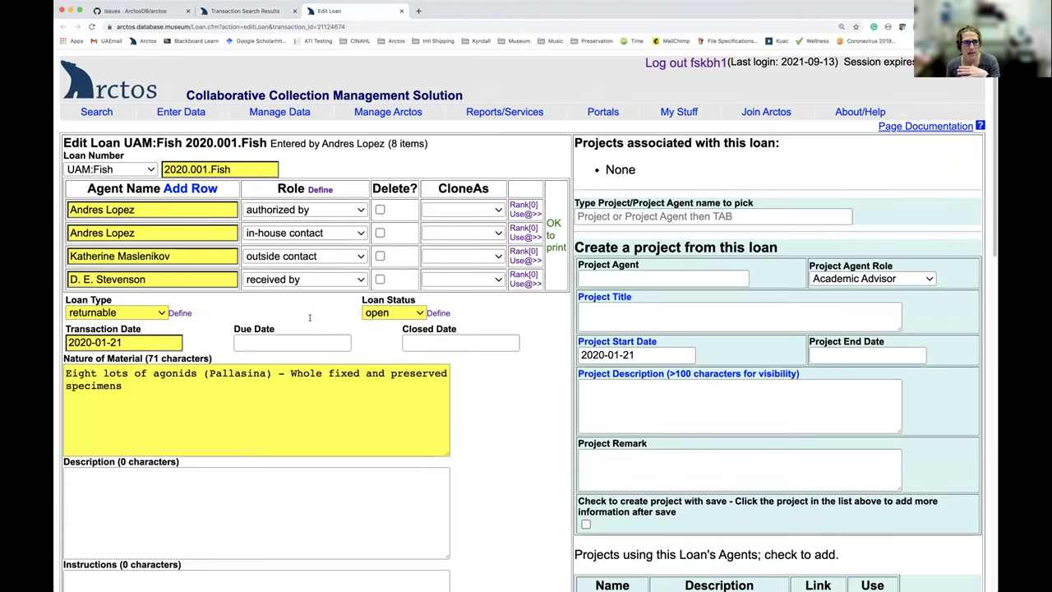
- Scroll down the Edit Loan page to the review loan items link
scroll(312, 362, "down", 1)
scroll(312, 362, "down", 3)
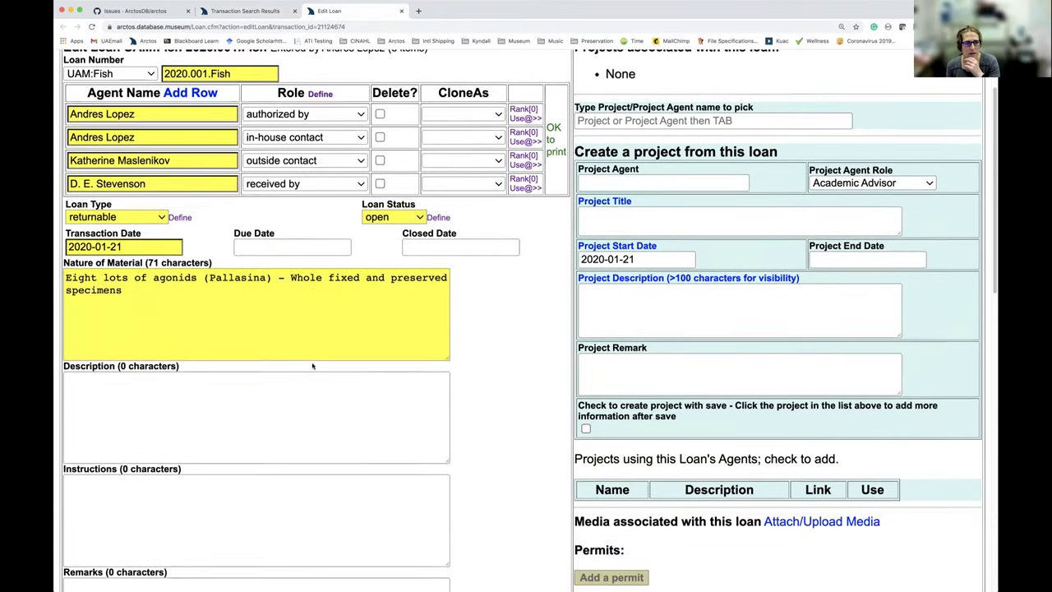
scroll(311, 366, "up", 4)
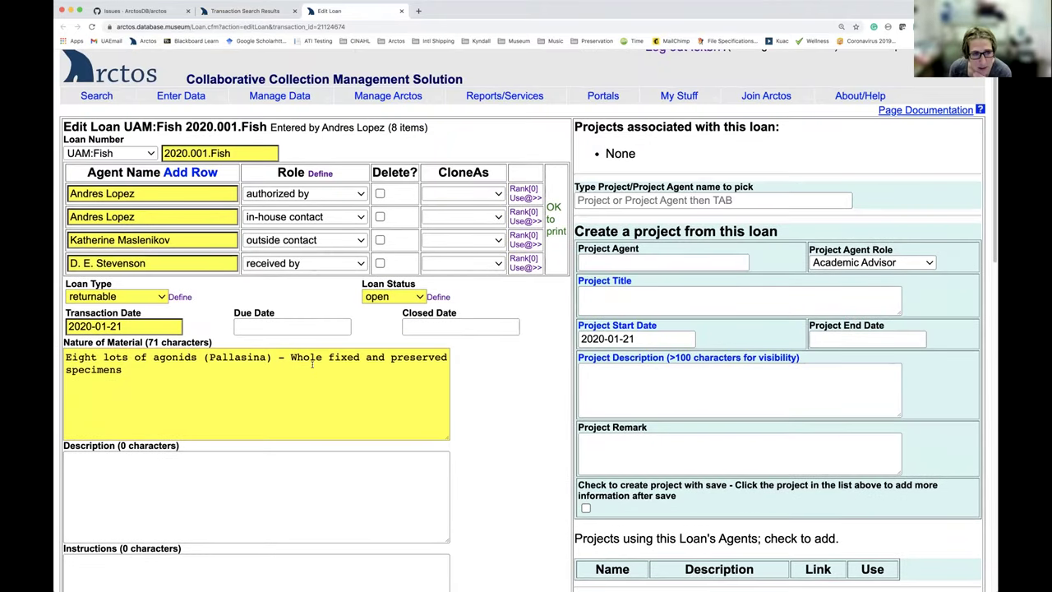
scroll(313, 364, "up", 1)
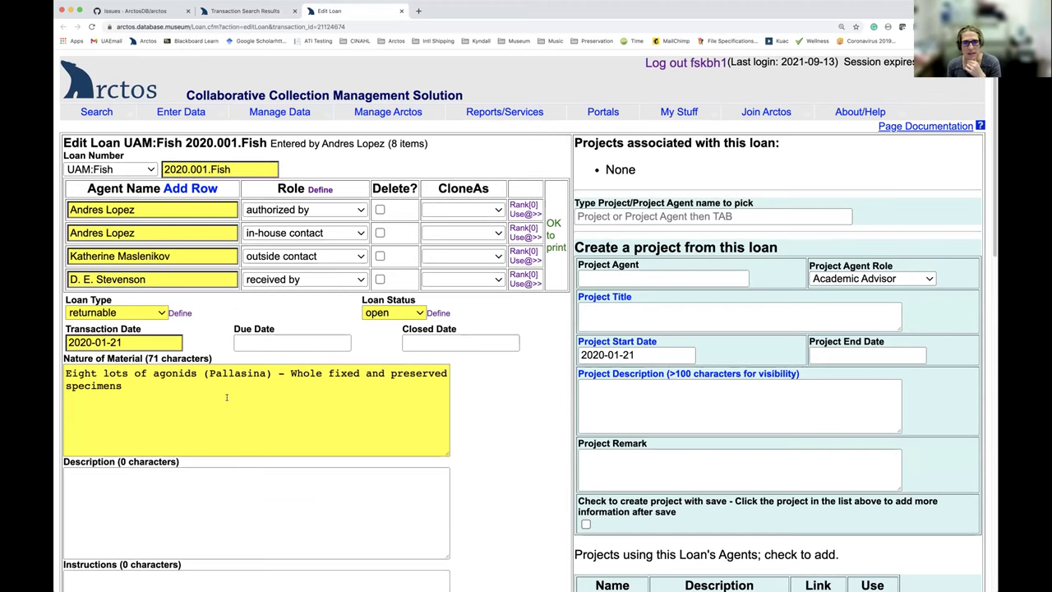
scroll(882, 326, "down", 1)
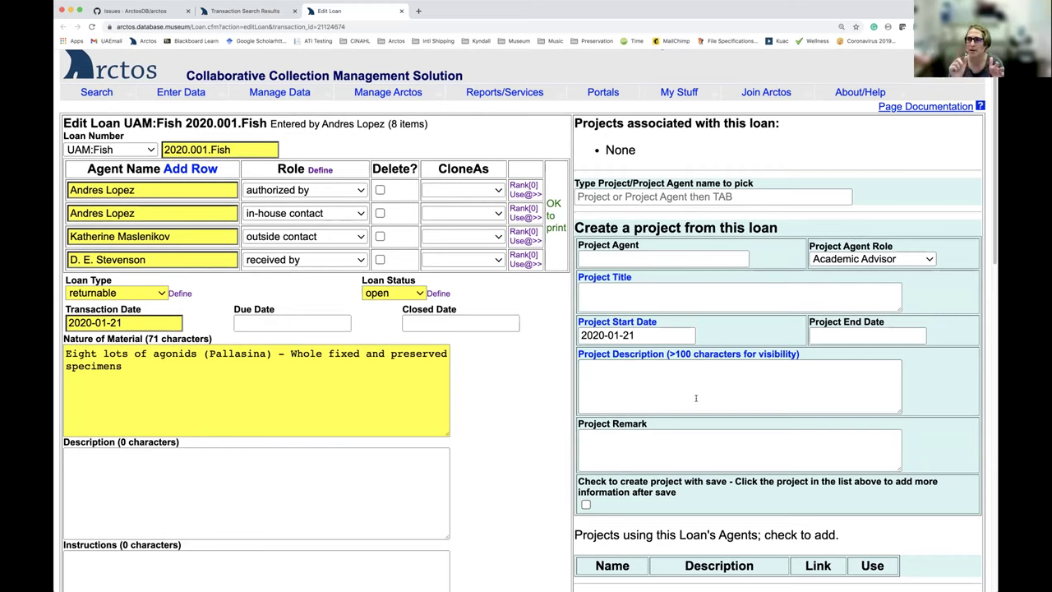
scroll(531, 353, "down", 5)
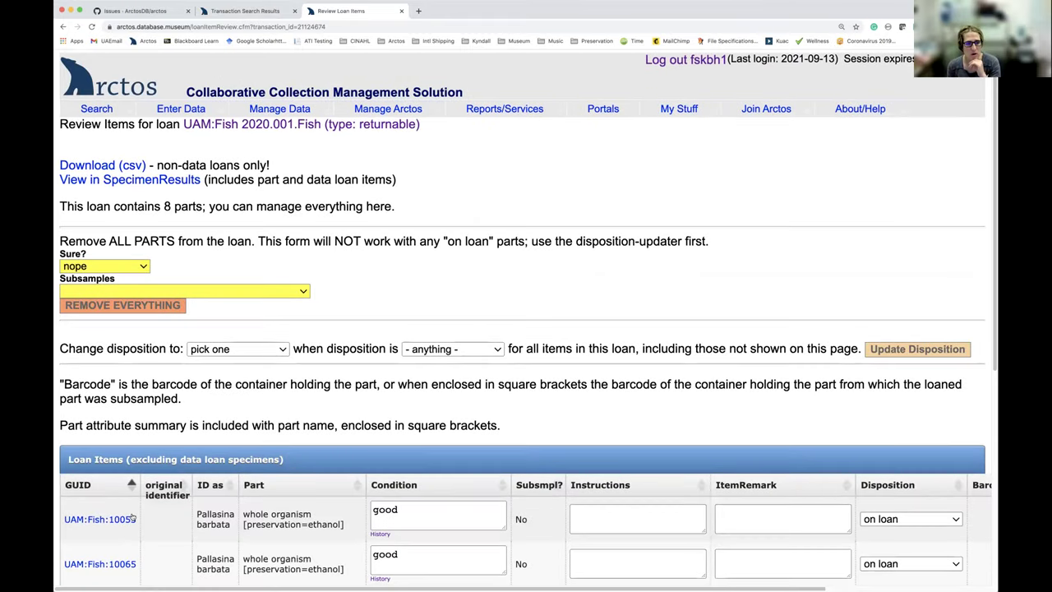
- Scroll through the 8 loan items, then return to the UAM:Fish 2020.001.Fish Edit Loan page
scroll(131, 516, "down", 2)
scroll(132, 516, "down", 3)
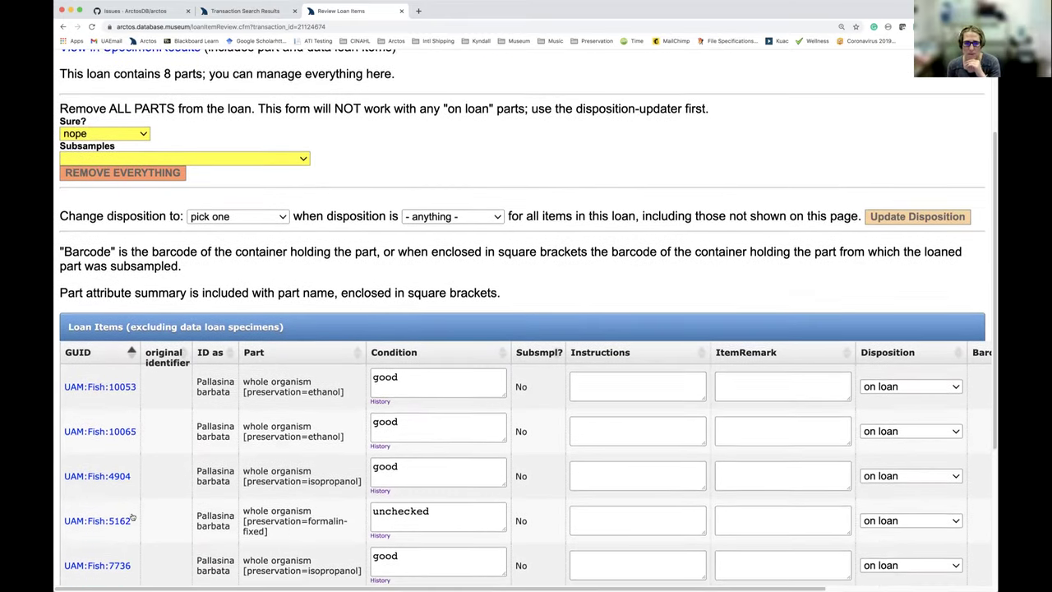
scroll(131, 516, "down", 1)
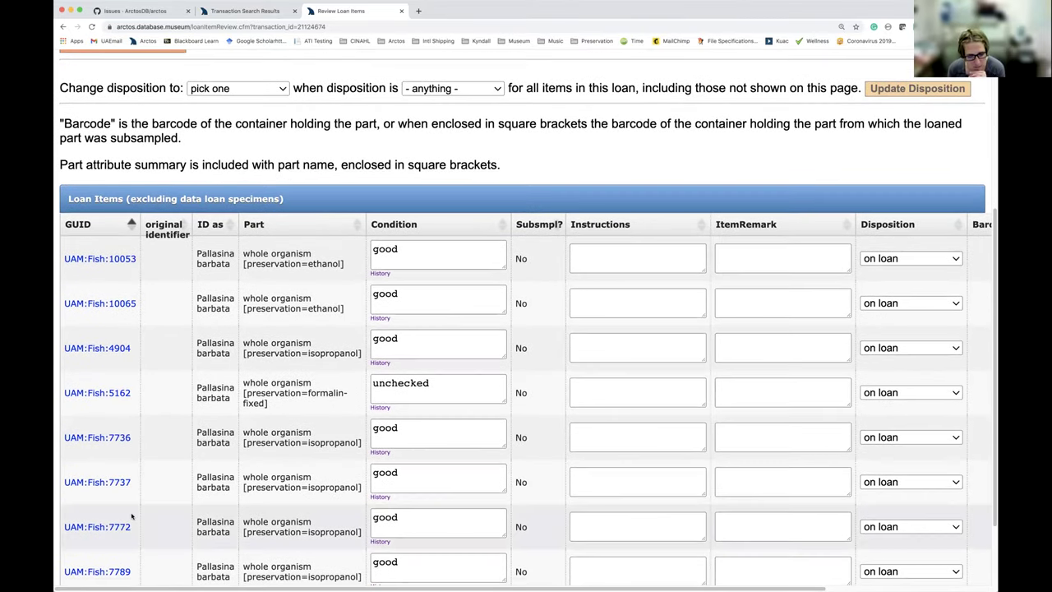
scroll(136, 507, "down", 3)
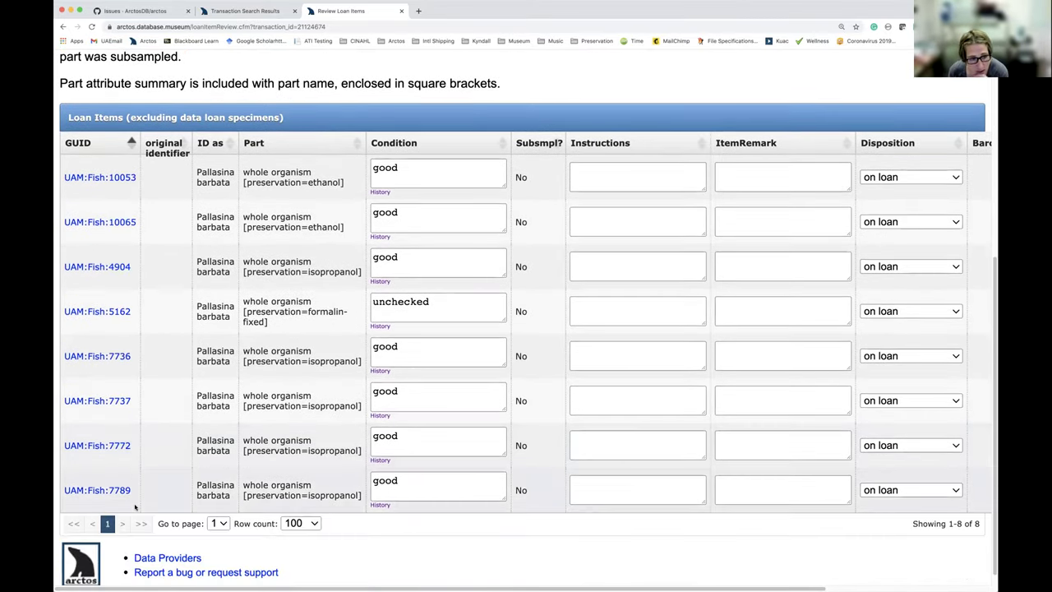
scroll(136, 507, "up", 9)
left_click(205, 128)
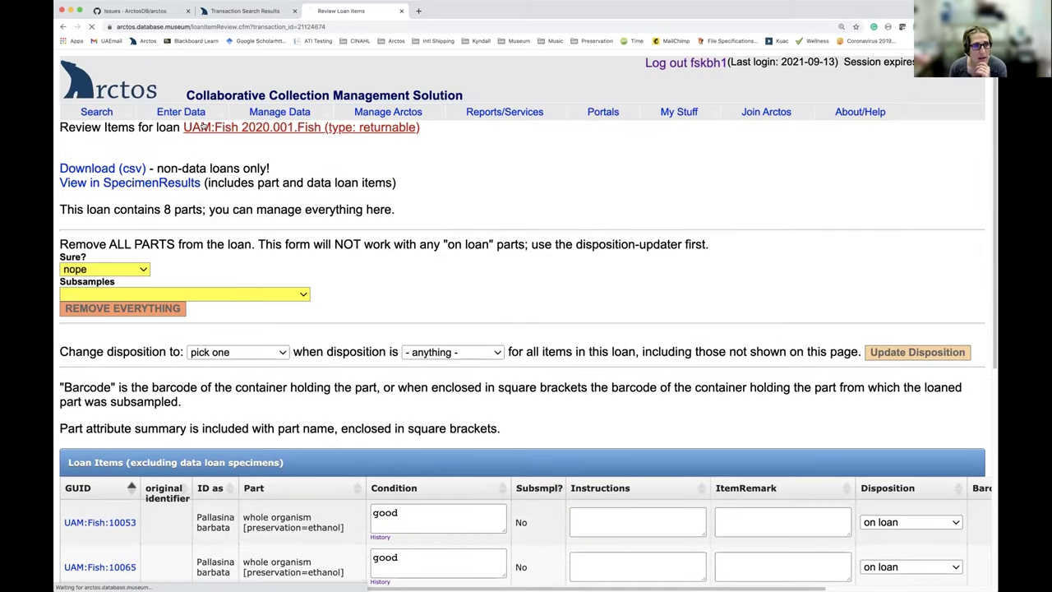
scroll(243, 374, "down", 6)
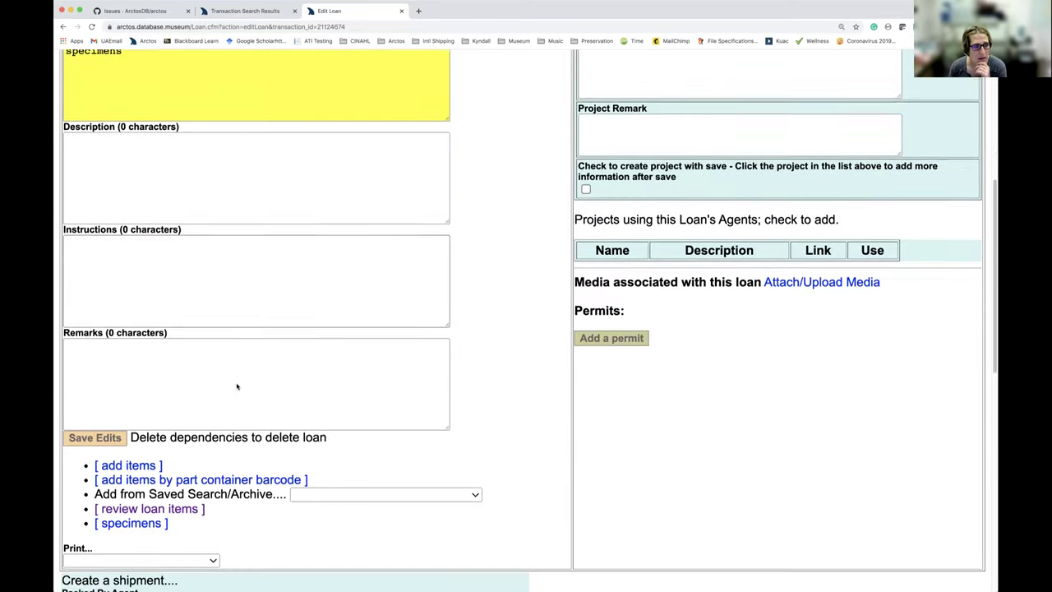
- List the loan's 8 Pallasina barbata catalog records and scroll through their results and map
left_click(136, 360)
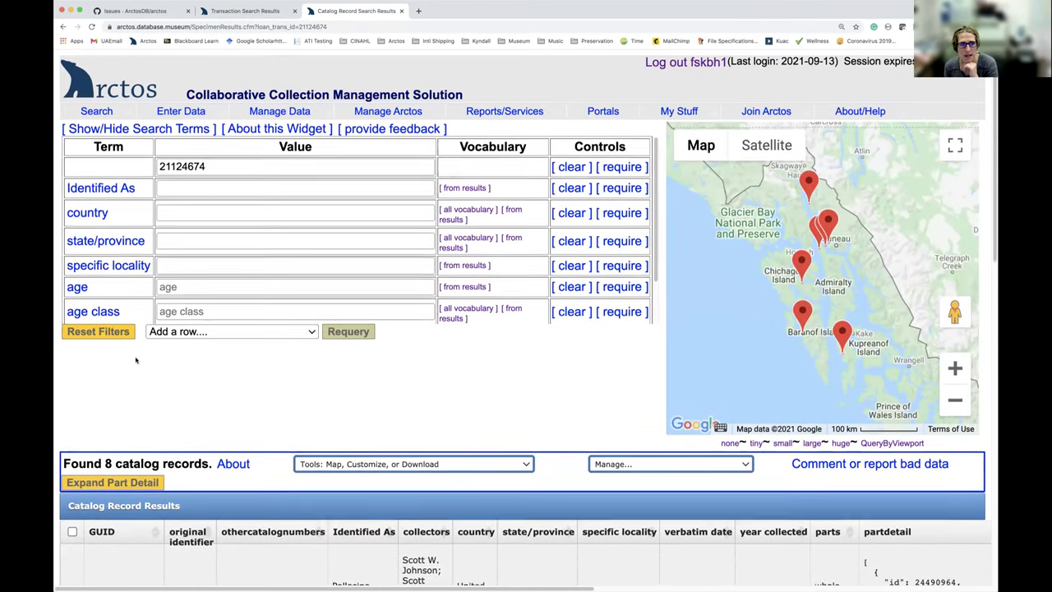
scroll(136, 360, "down", 1)
scroll(136, 360, "down", 2)
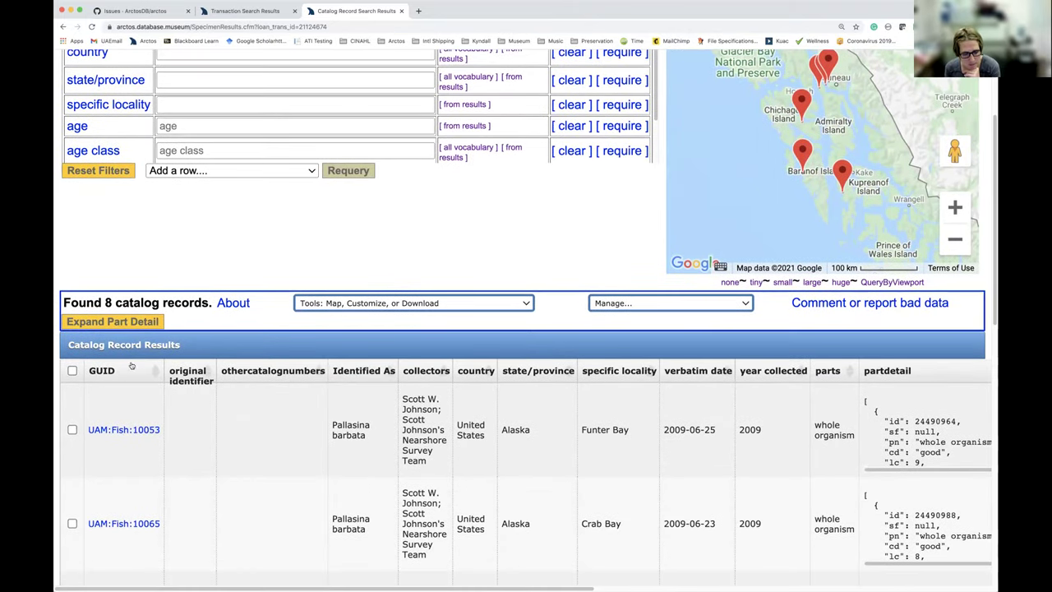
scroll(136, 380, "down", 7)
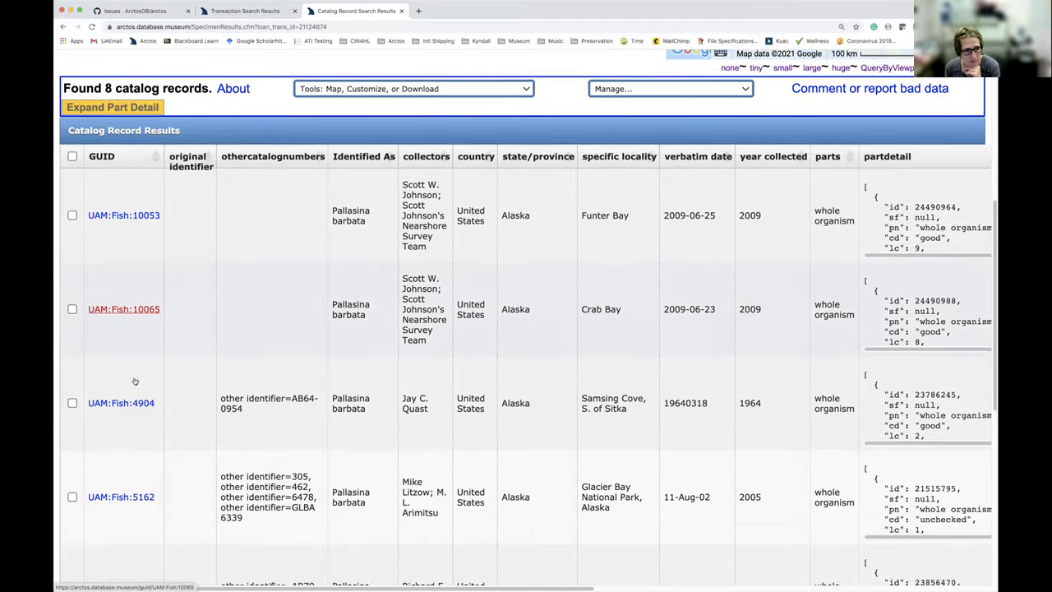
scroll(136, 380, "down", 3)
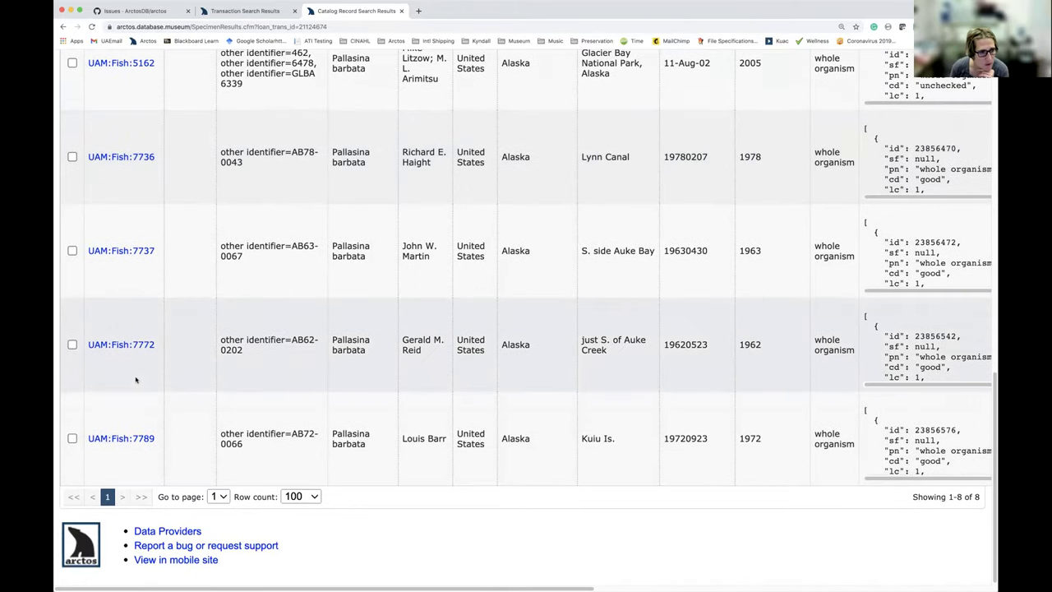
scroll(136, 381, "up", 11)
scroll(95, 172, "up", 3)
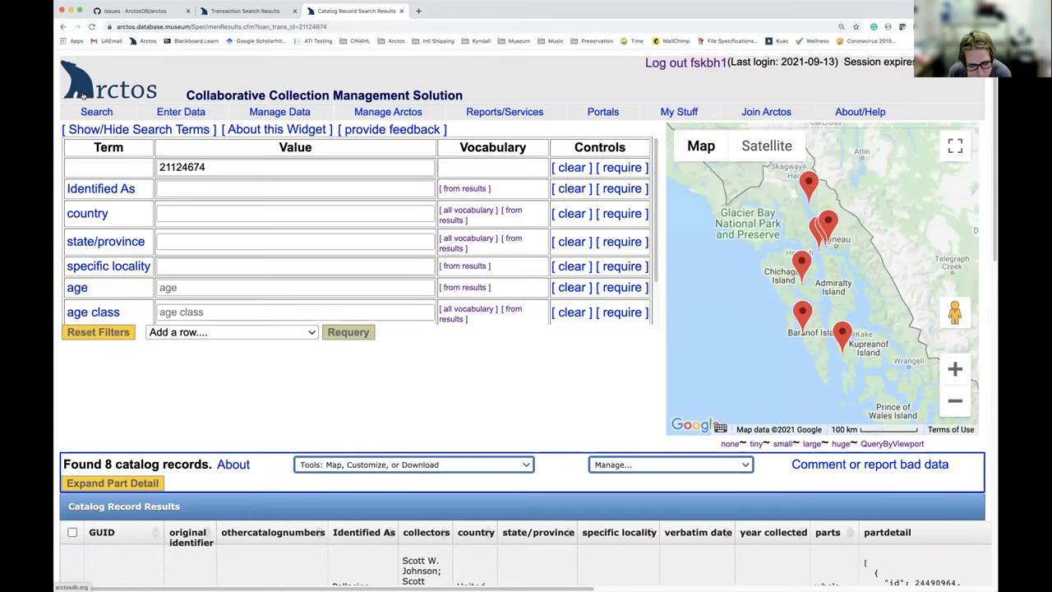
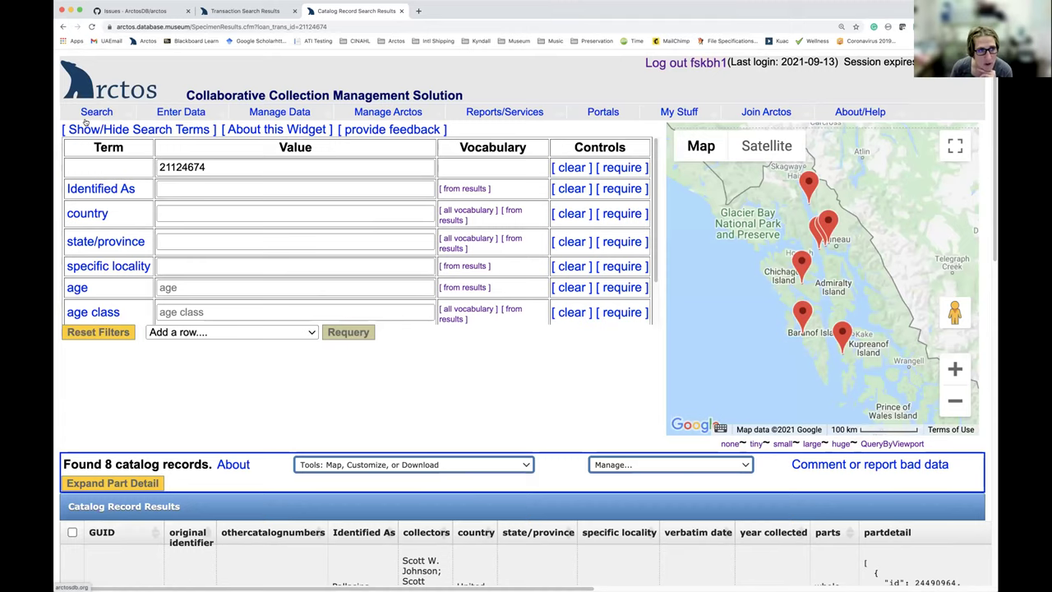
- Go from the loan's 8-record results list to the blank Catalog Record Search form
left_click(86, 127)
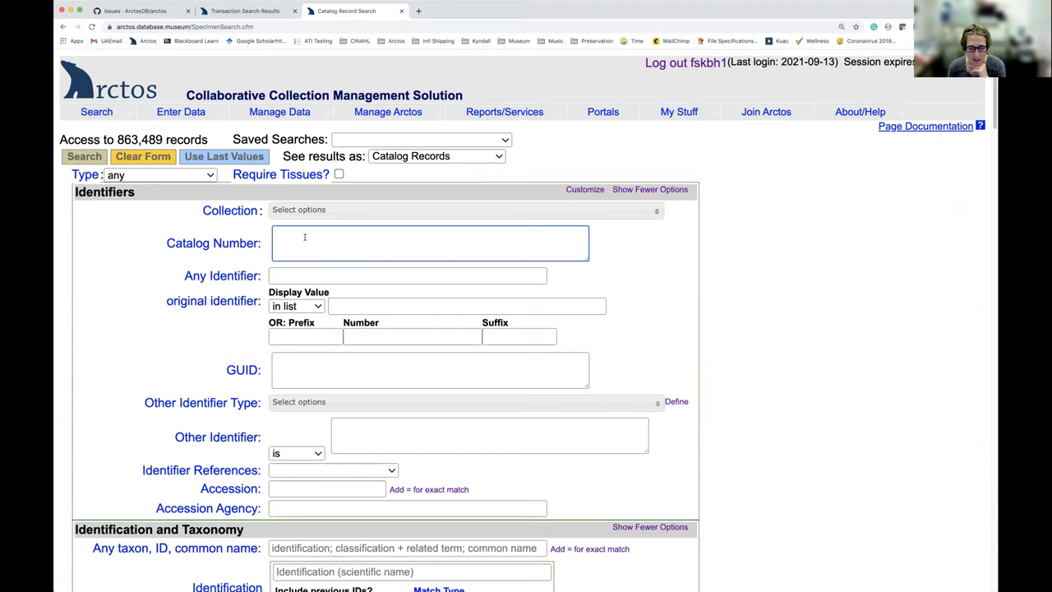
- Search catalog number 3884 limited to Fish specimens and open the UAM:Fish:3884 record
type("3884")
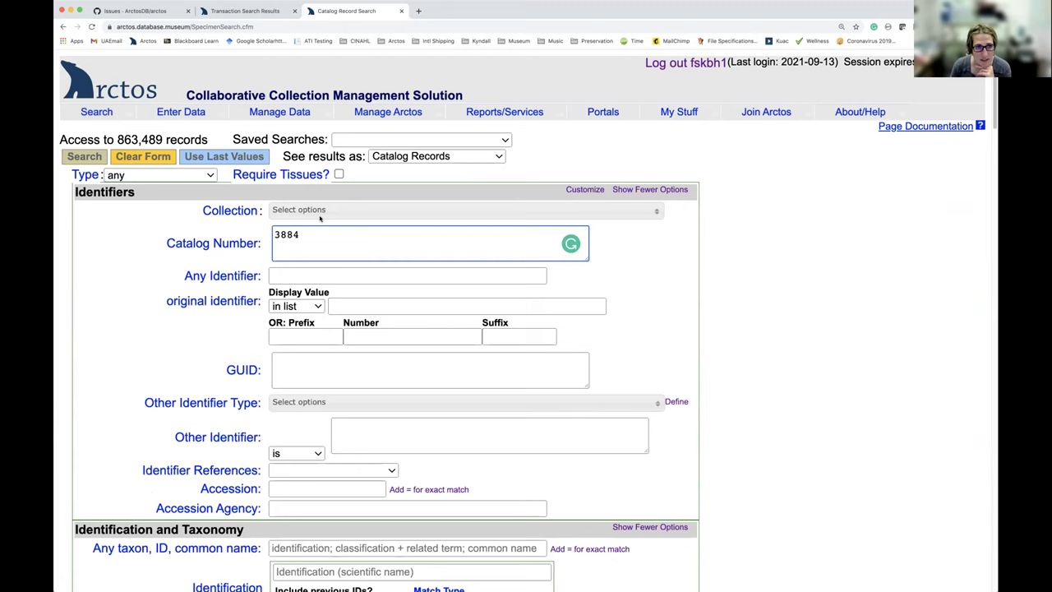
left_click(320, 215)
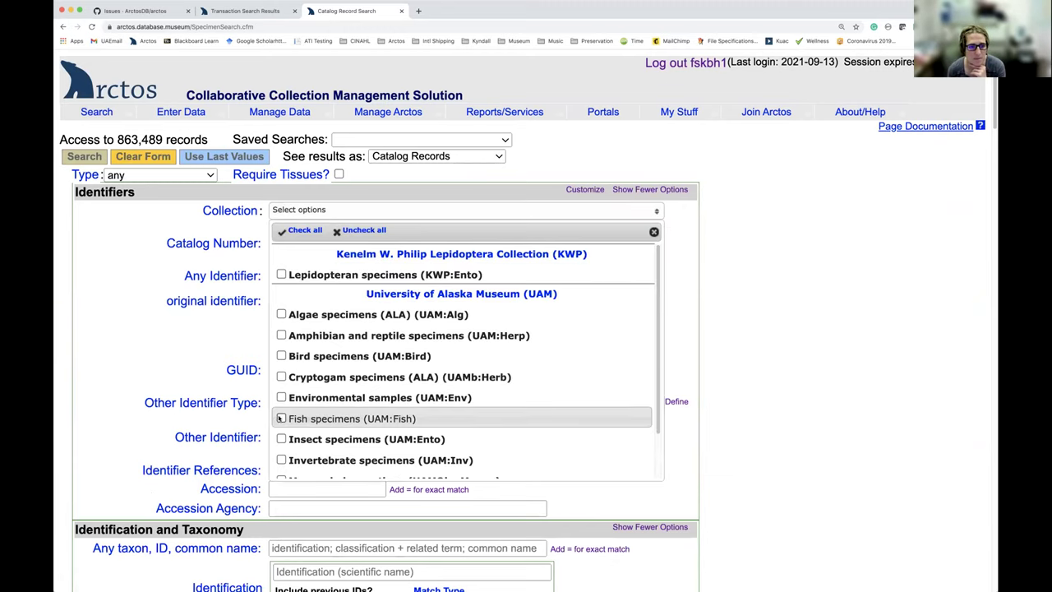
left_click(281, 418)
left_click(263, 378)
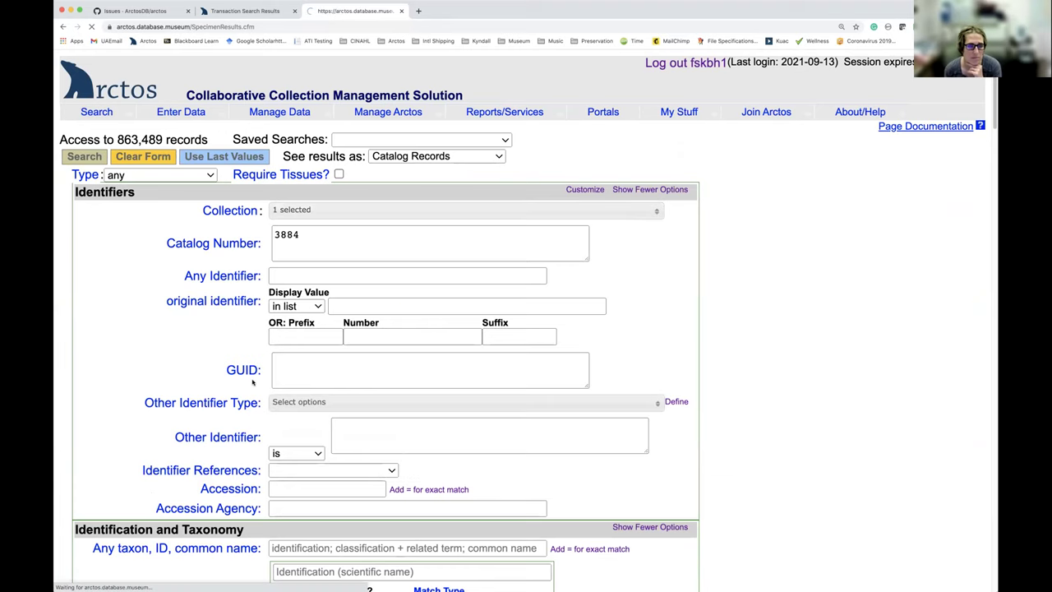
scroll(252, 382, "down", 5)
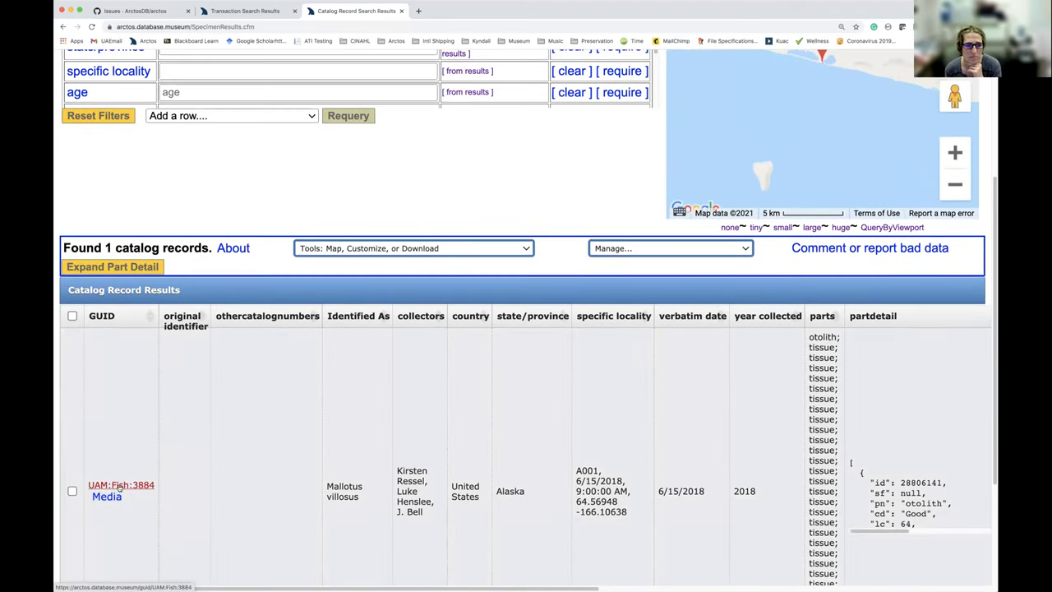
left_click(119, 485)
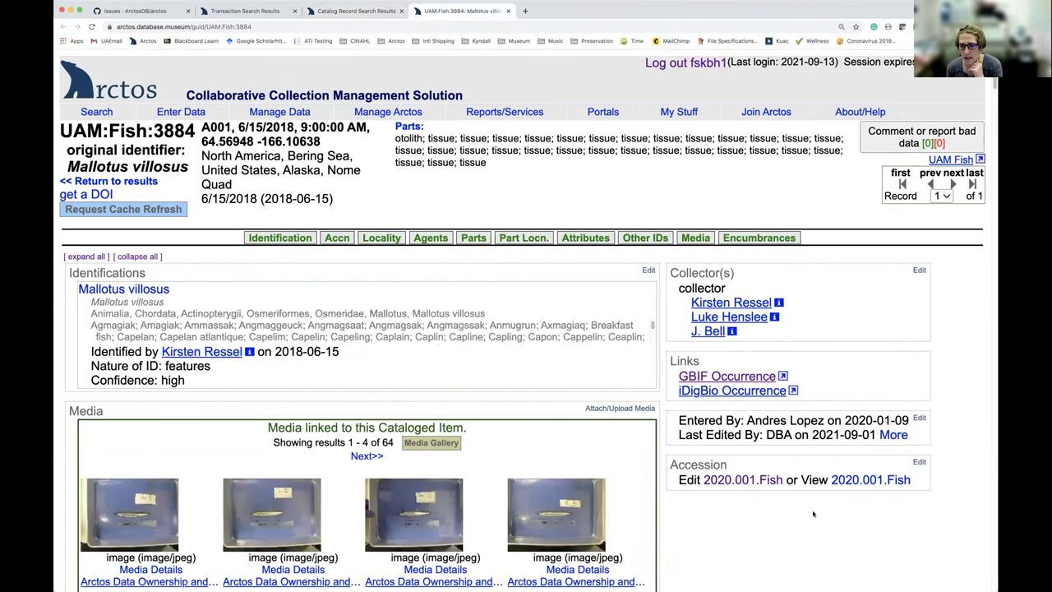
- Review the UAM:Fish:3884 Parts table, then open its first media image, which returns Status 500
scroll(812, 513, "down", 10)
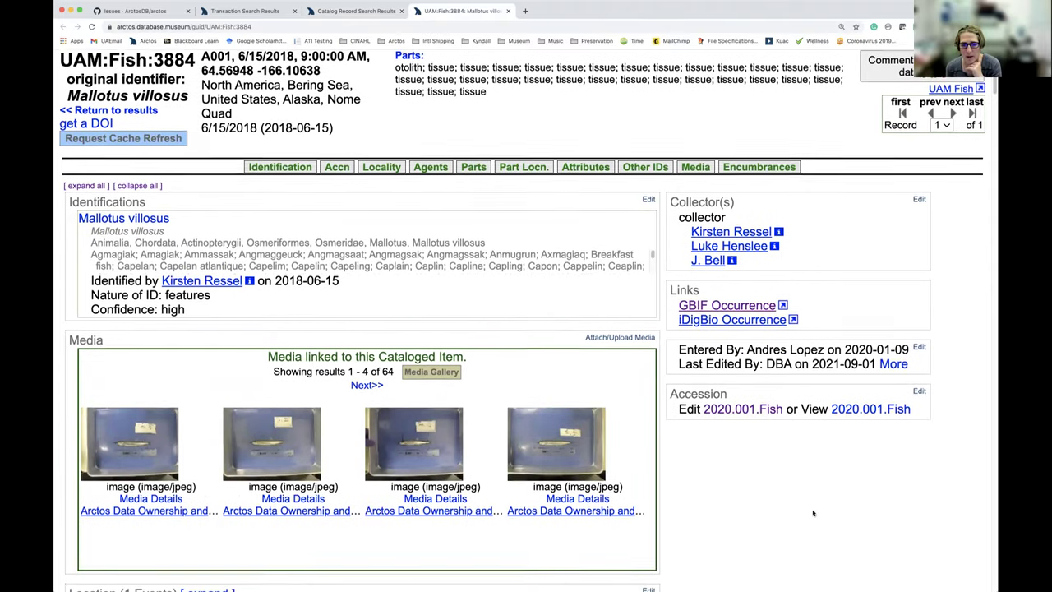
scroll(813, 513, "down", 12)
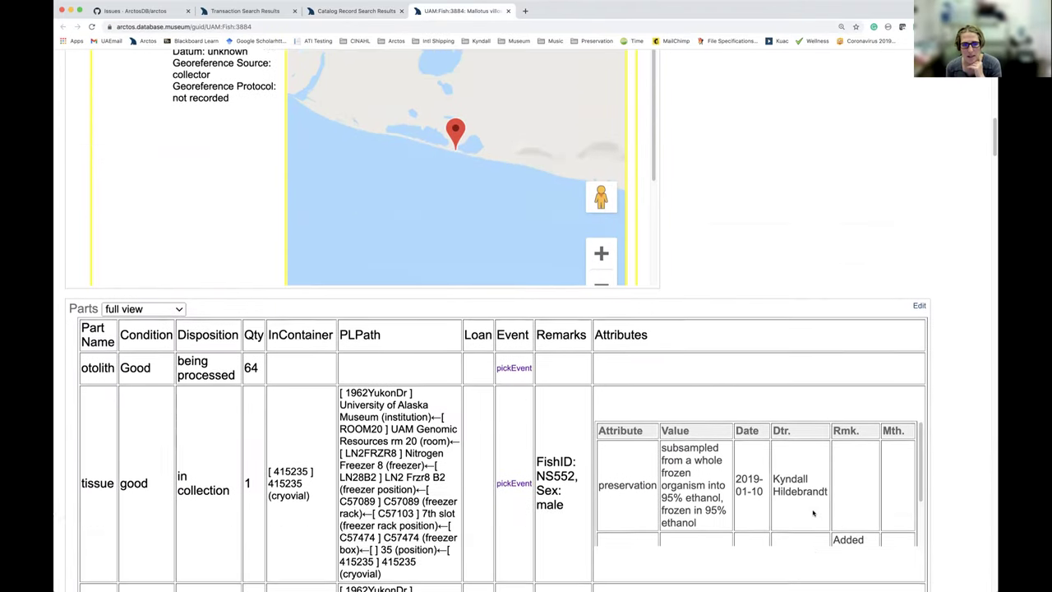
scroll(813, 513, "down", 15)
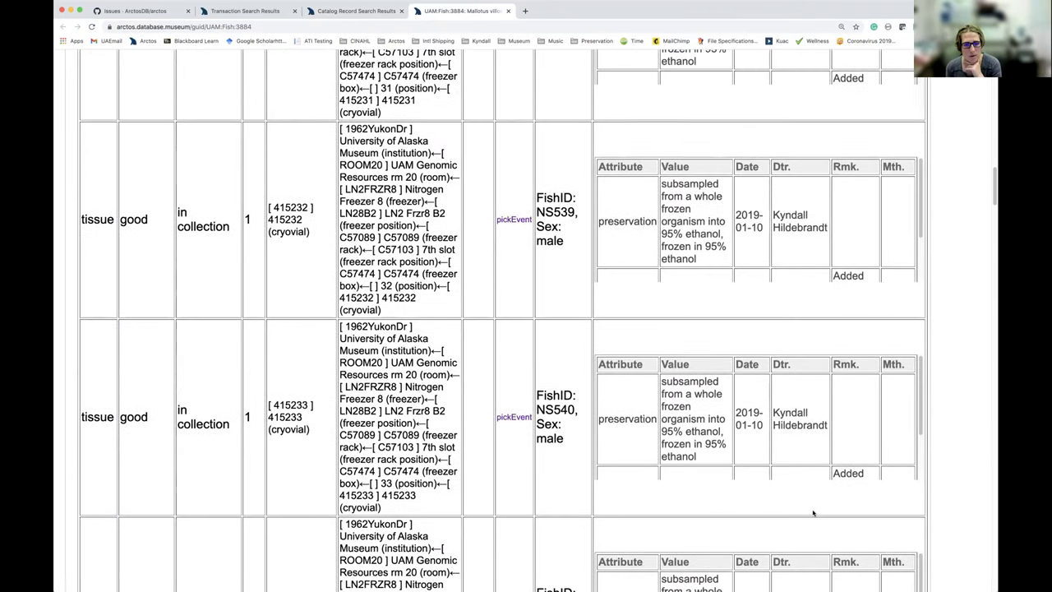
scroll(813, 512, "down", 3)
scroll(812, 513, "up", 3)
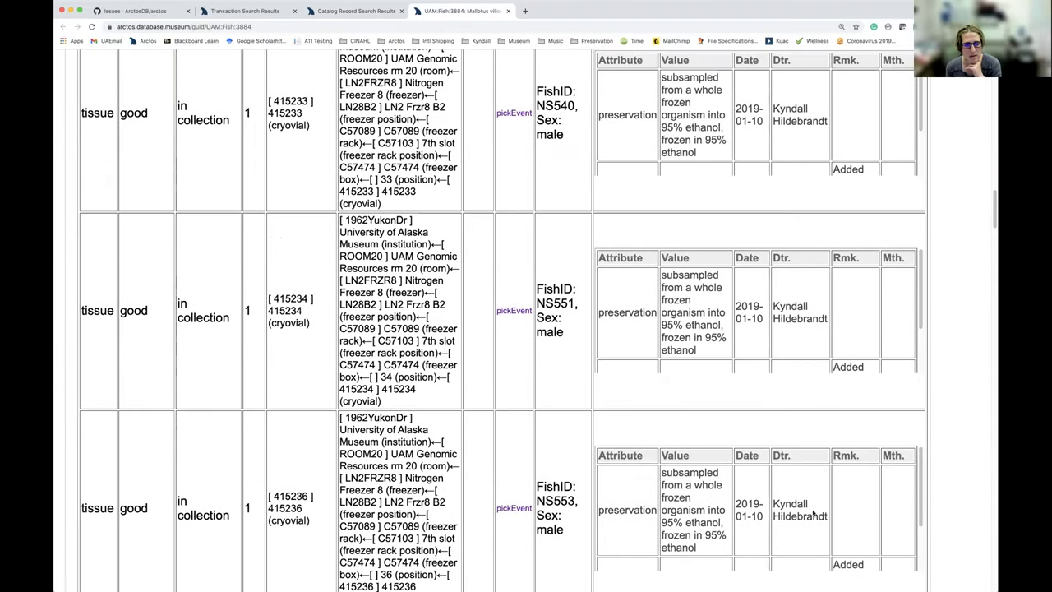
scroll(807, 308, "up", 20)
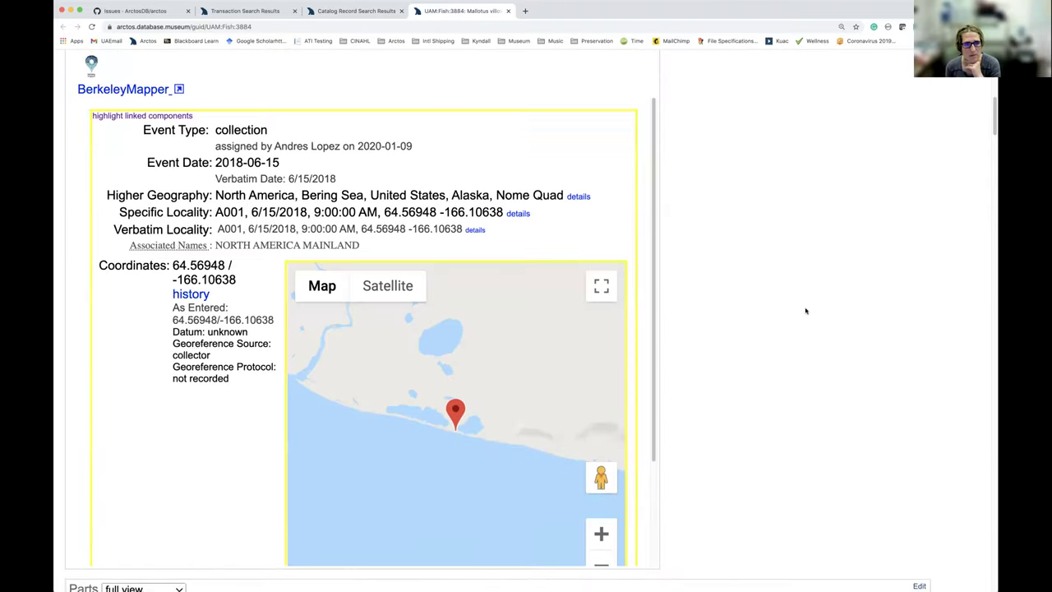
scroll(806, 308, "up", 5)
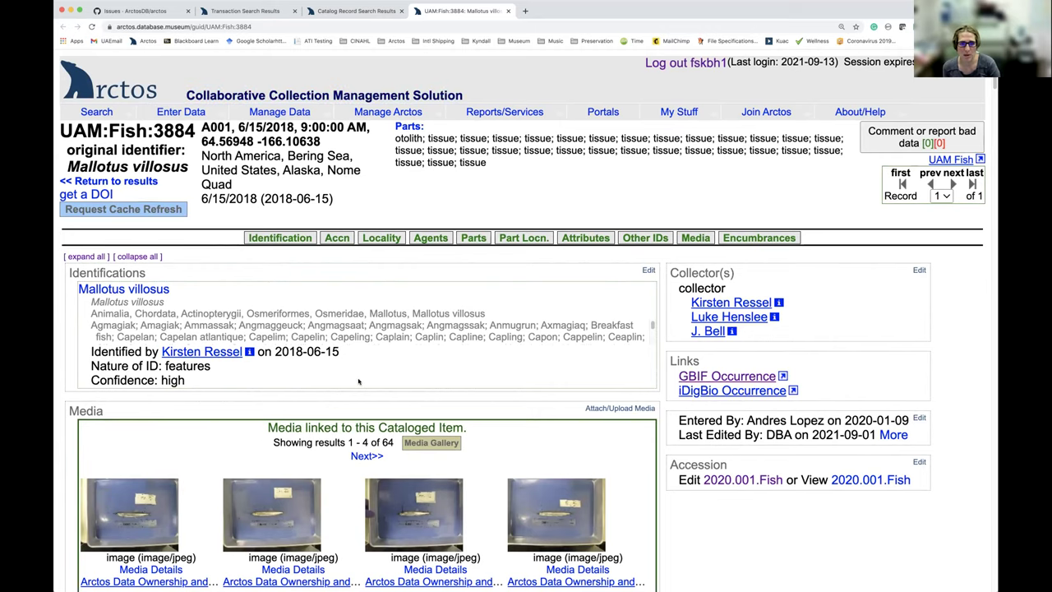
scroll(358, 380, "down", 3)
left_click(120, 401)
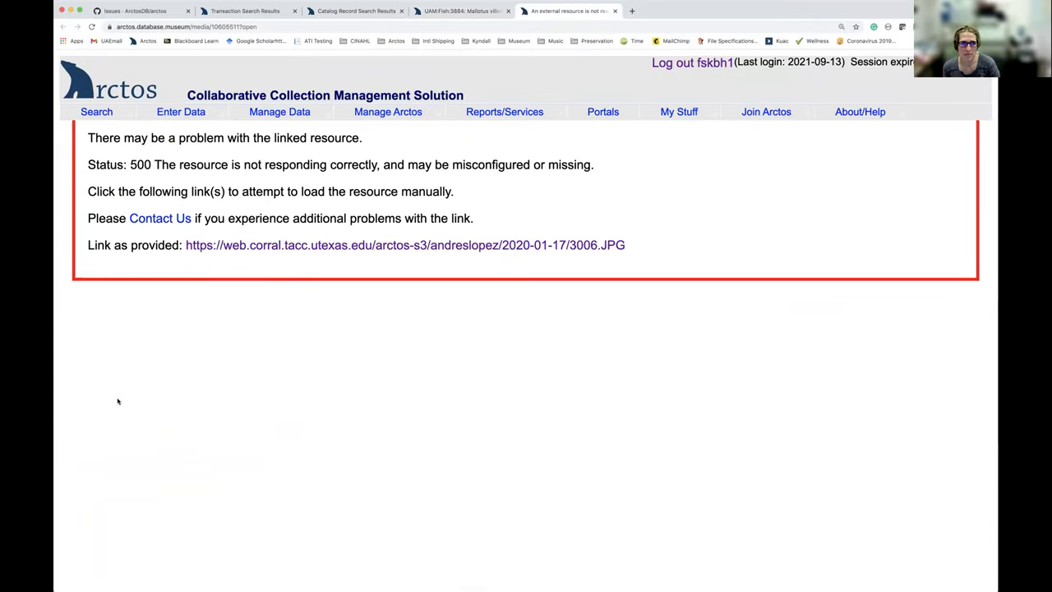
- Try the third media image via its original link, then open the first collector's agent summary
left_click(614, 11)
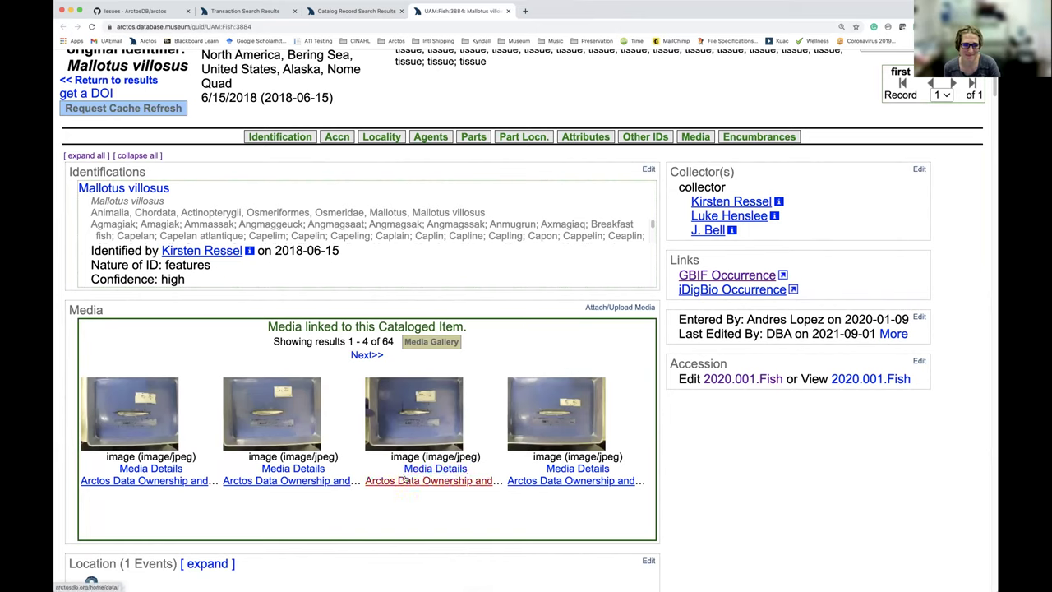
left_click(372, 401)
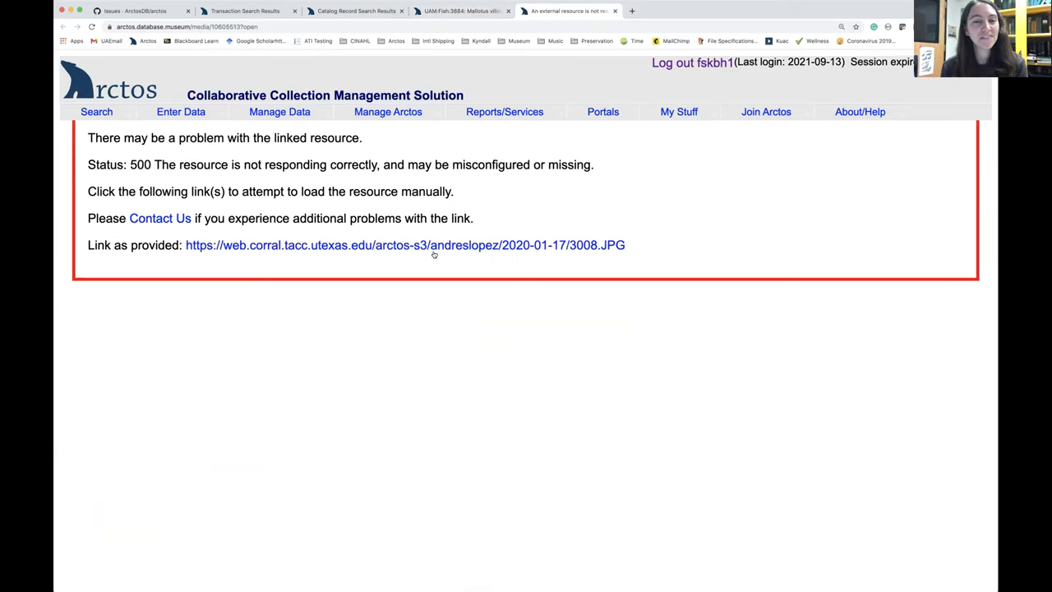
left_click(434, 245)
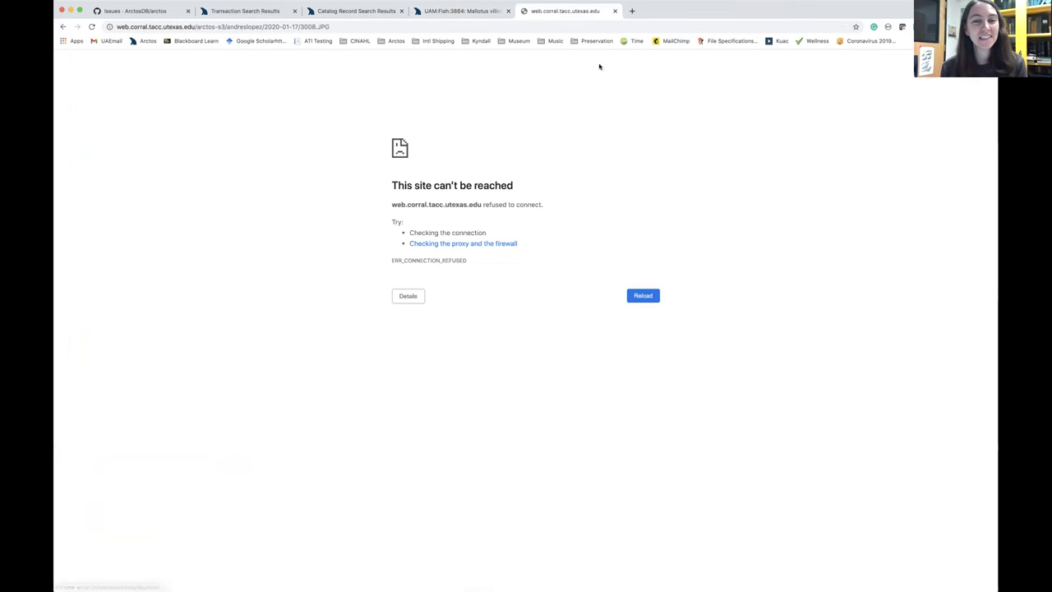
left_click(613, 11)
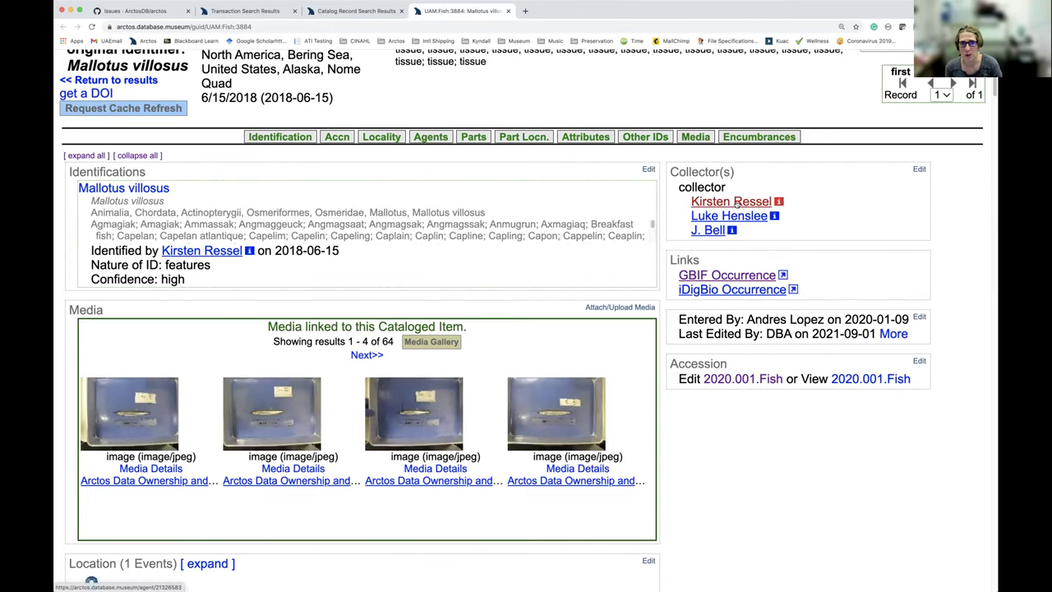
left_click(734, 203)
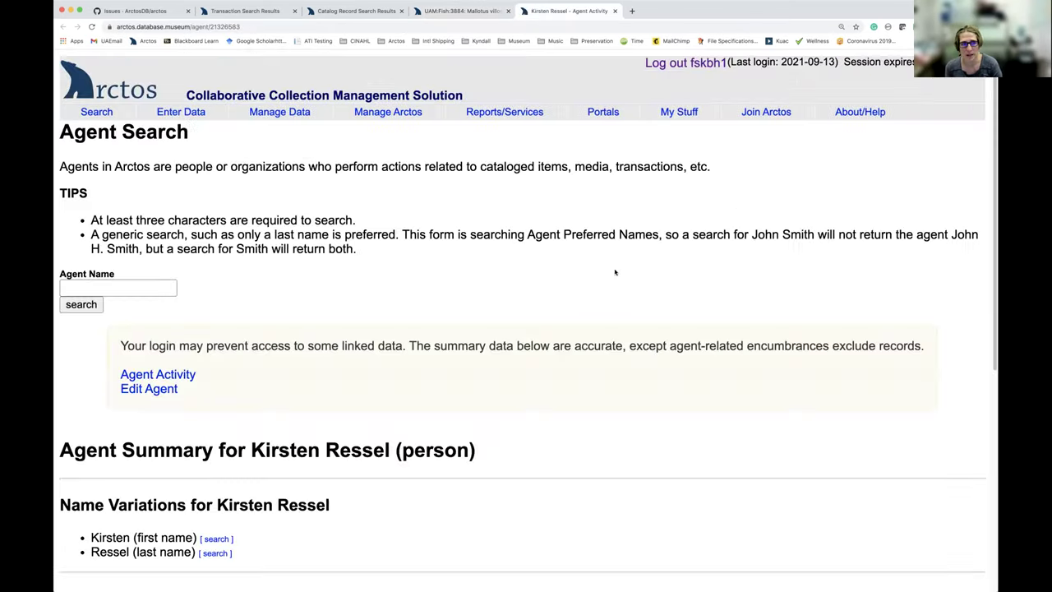
- Scroll through the collector's agent page with 281 media and 6 identifications, then return to UAM:Fish:3884
scroll(609, 275, "down", 2)
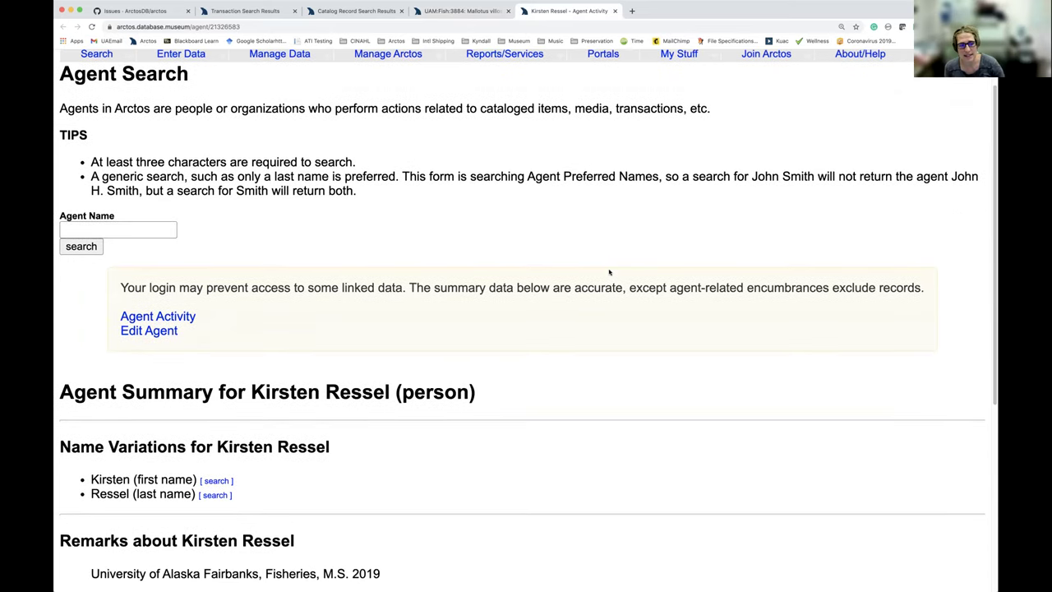
scroll(609, 271, "down", 1)
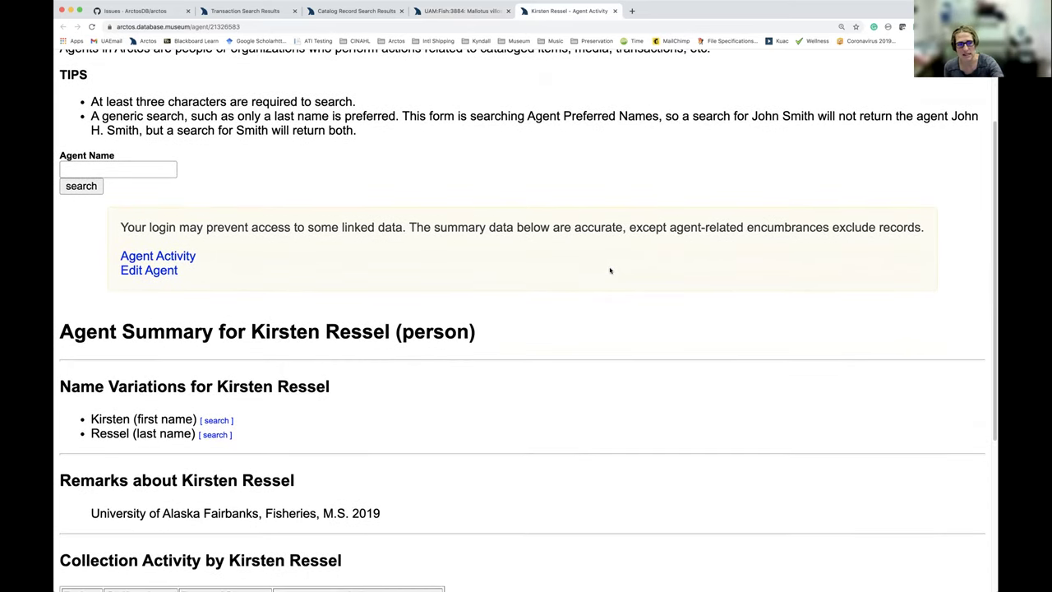
scroll(609, 271, "down", 1)
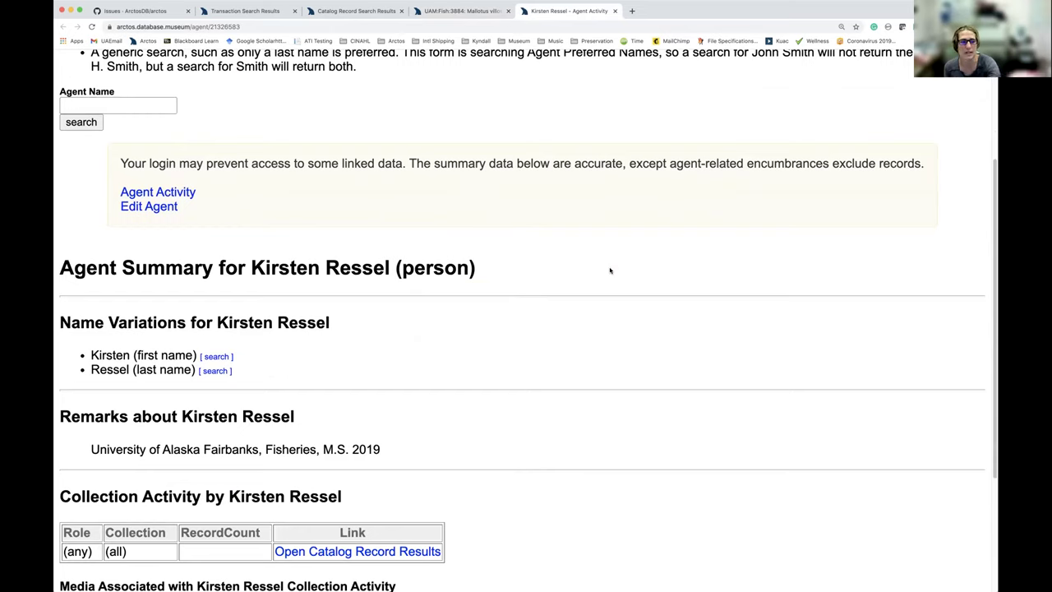
scroll(610, 270, "down", 1)
scroll(609, 271, "down", 3)
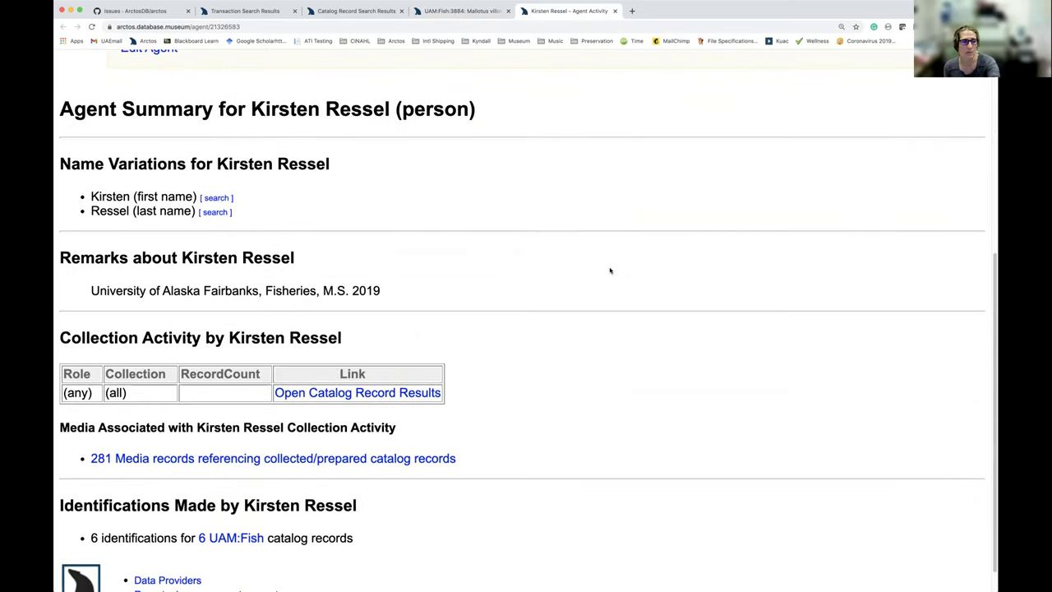
scroll(610, 270, "down", 1)
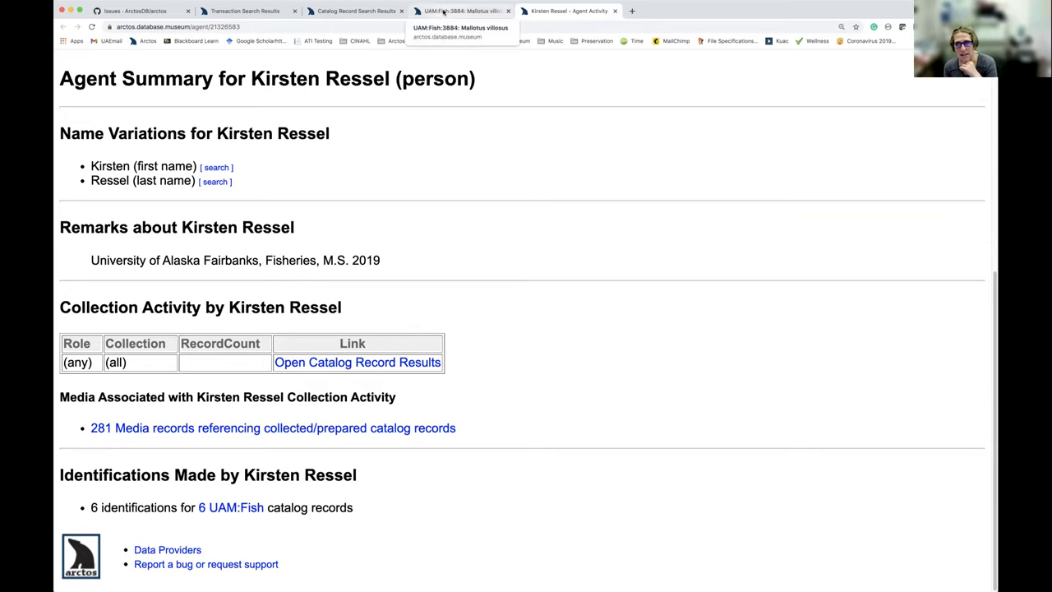
left_click(442, 10)
- Zoom the locality map out five times to show the region around Nome
scroll(535, 292, "down", 2)
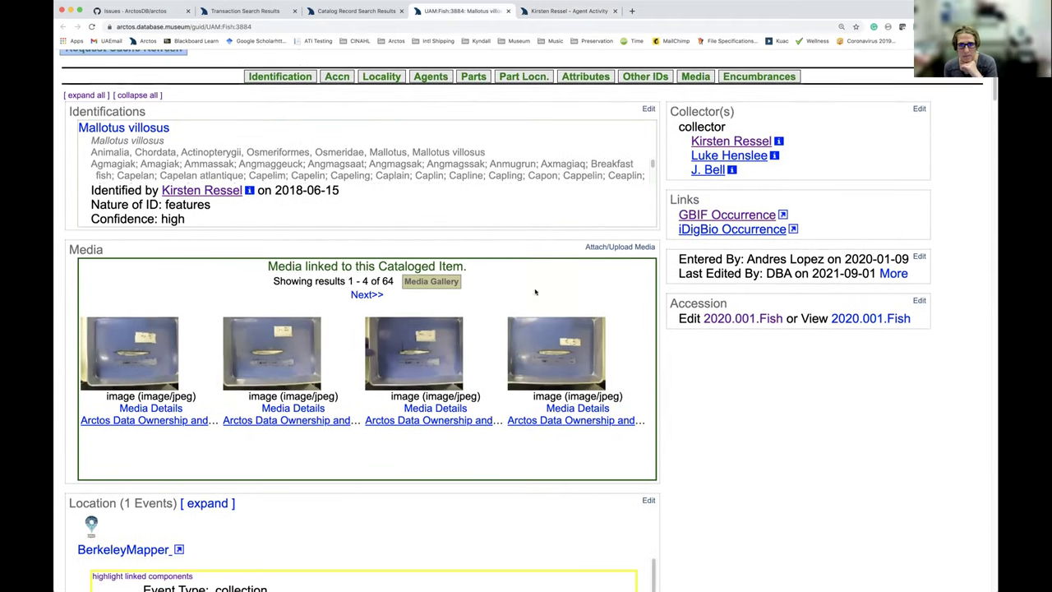
scroll(534, 292, "down", 5)
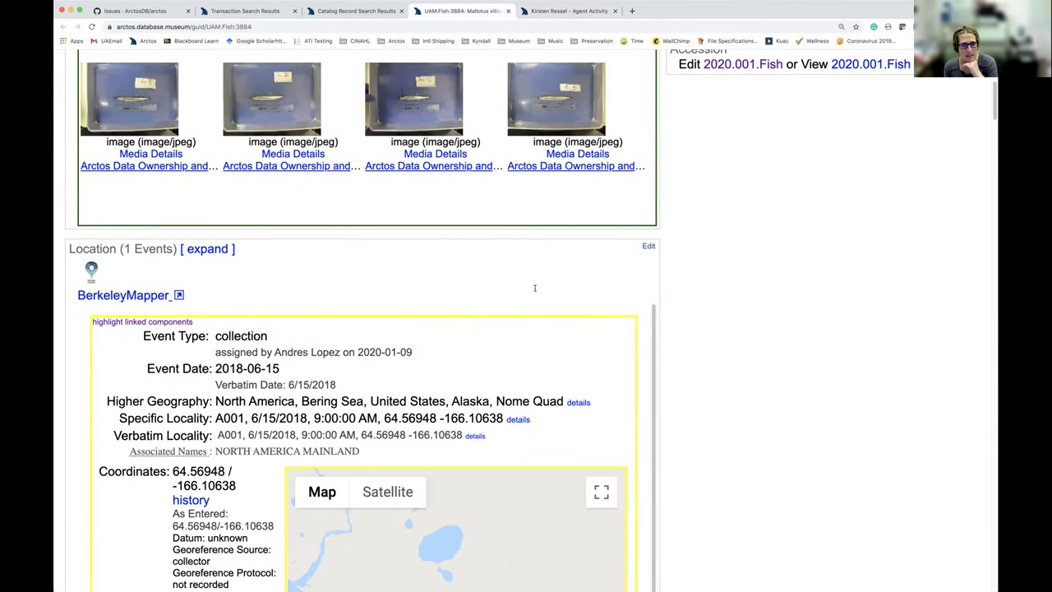
scroll(534, 287, "down", 5)
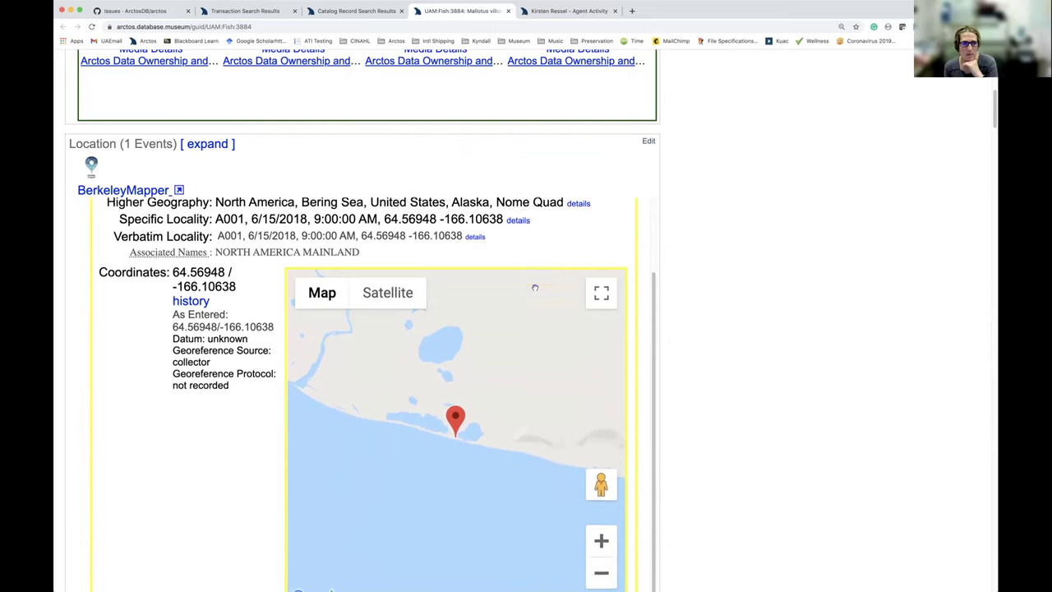
scroll(534, 288, "down", 1)
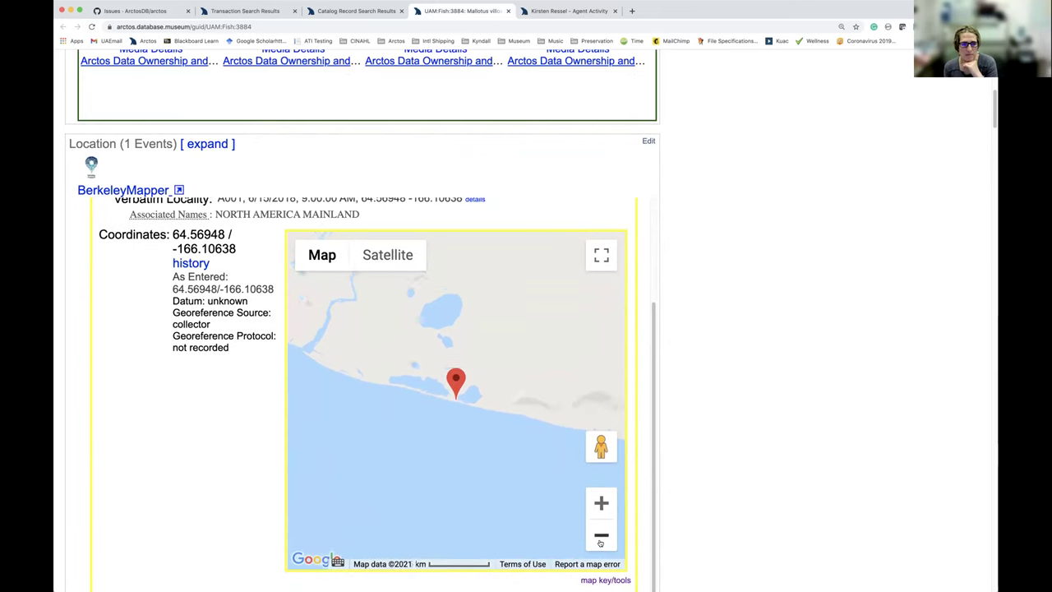
left_click(600, 536)
left_click(600, 536)
left_click(601, 536)
left_click(600, 536)
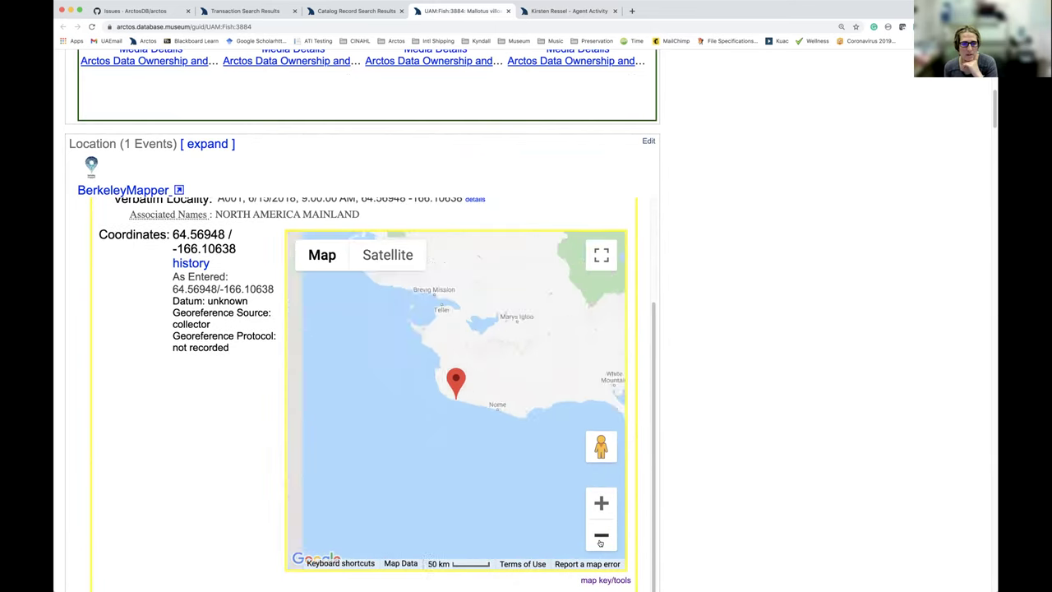
left_click(600, 535)
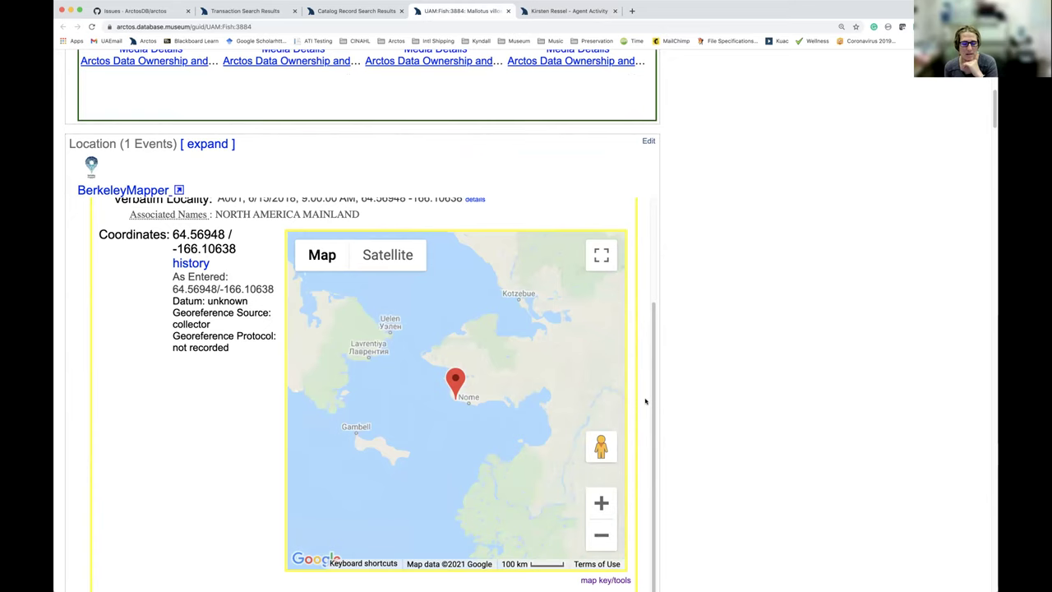
- Look through the Parts table and select container barcode 415235
scroll(714, 399, "down", 5)
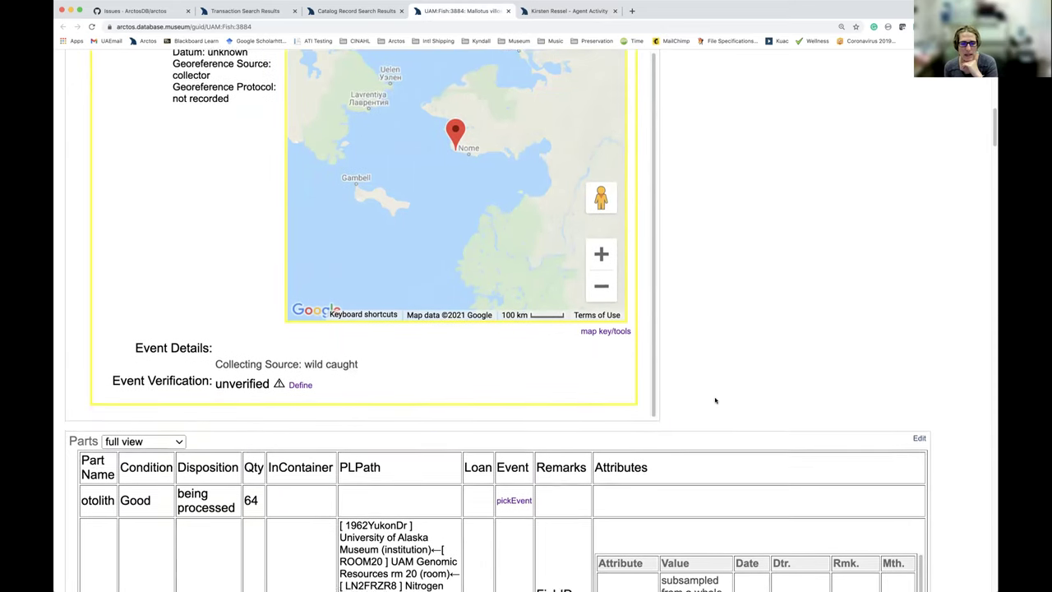
scroll(714, 399, "down", 5)
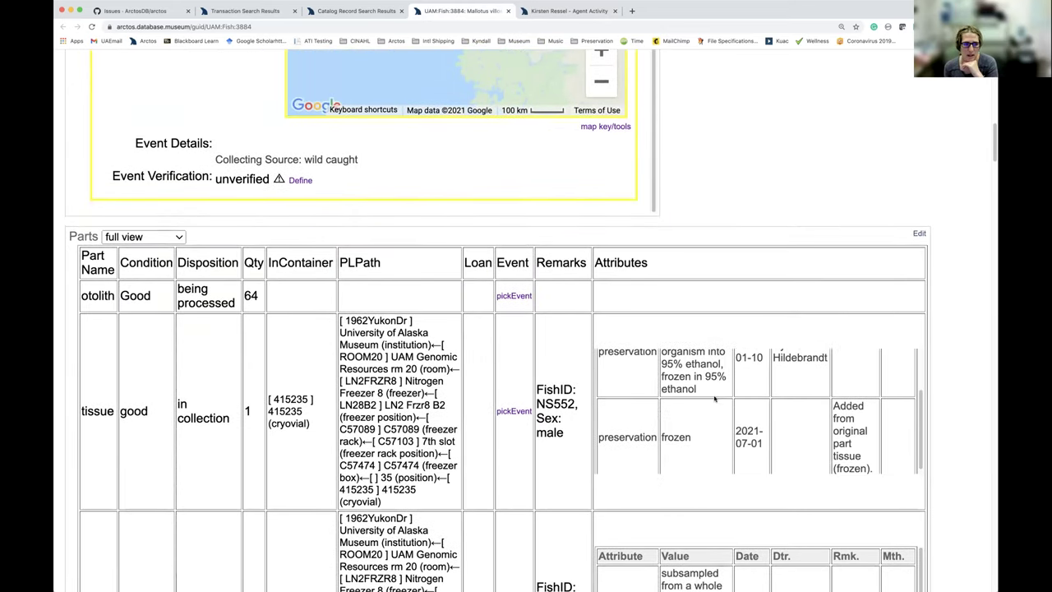
scroll(714, 399, "up", 2)
scroll(770, 194, "down", 1)
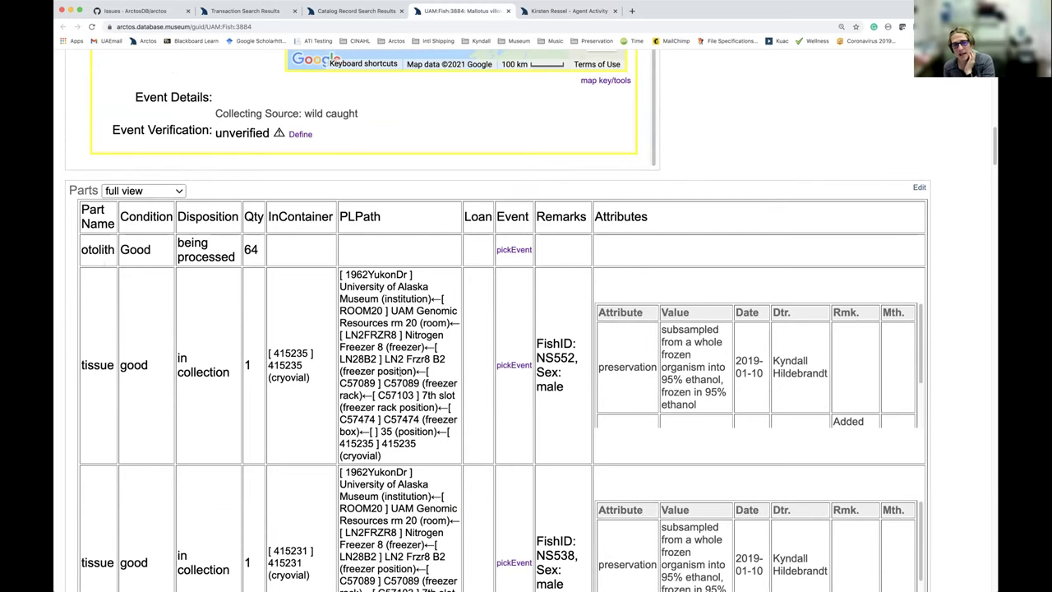
scroll(400, 372, "down", 15)
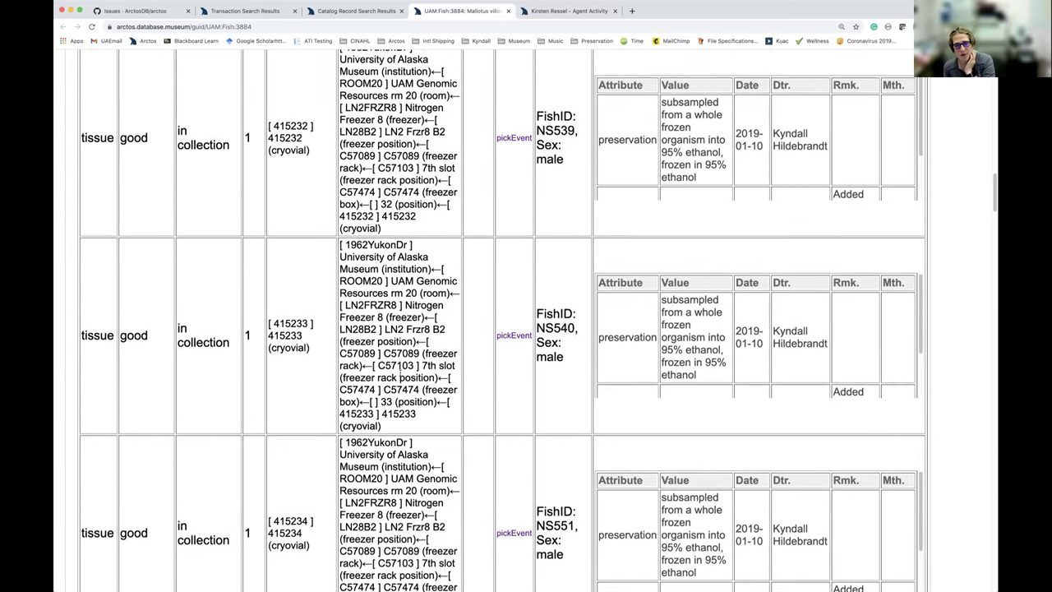
scroll(400, 371, "down", 5)
scroll(400, 371, "up", 20)
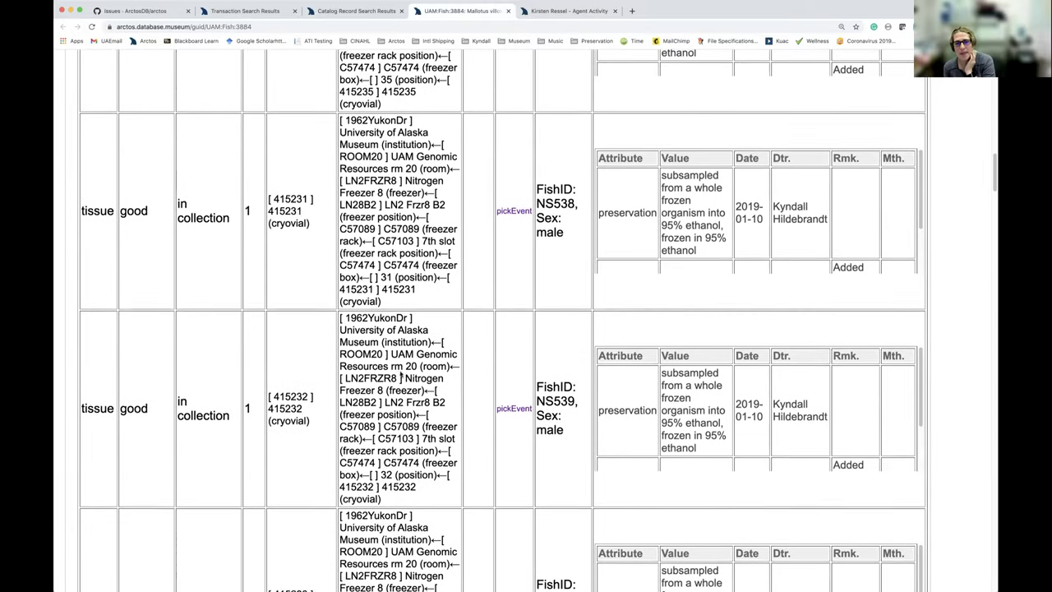
scroll(400, 371, "up", 2)
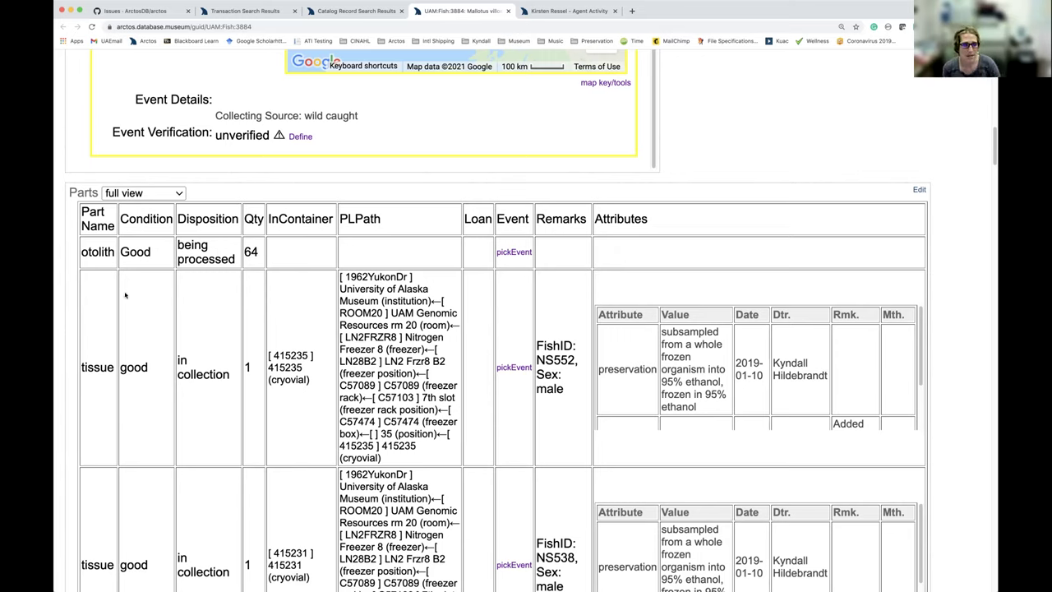
left_click_drag(271, 355, 308, 355)
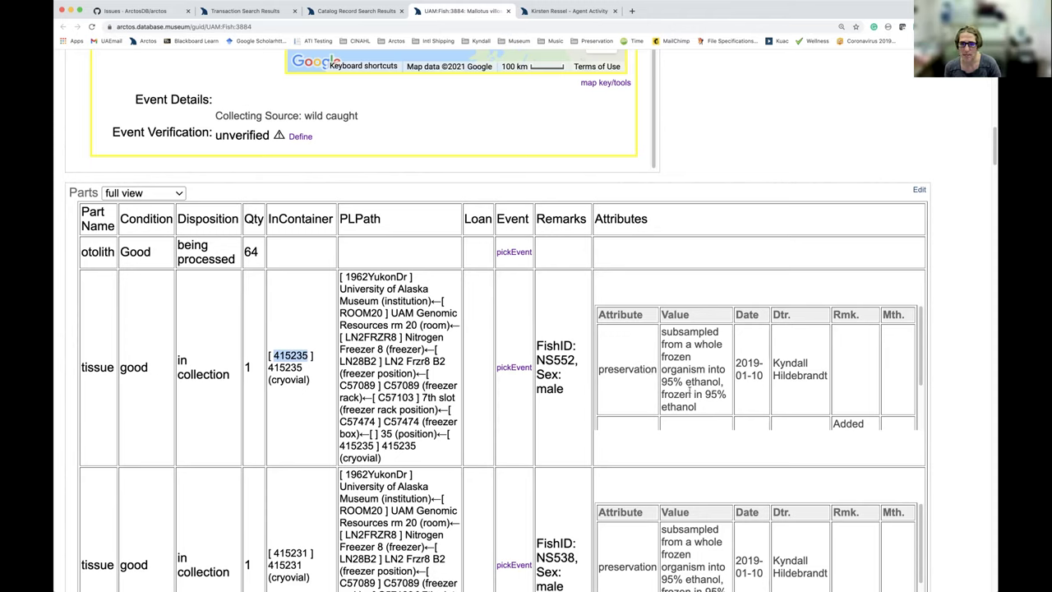
- Open the Edit Specimen Parts form for the record's 31 parts
scroll(690, 393, "down", 2)
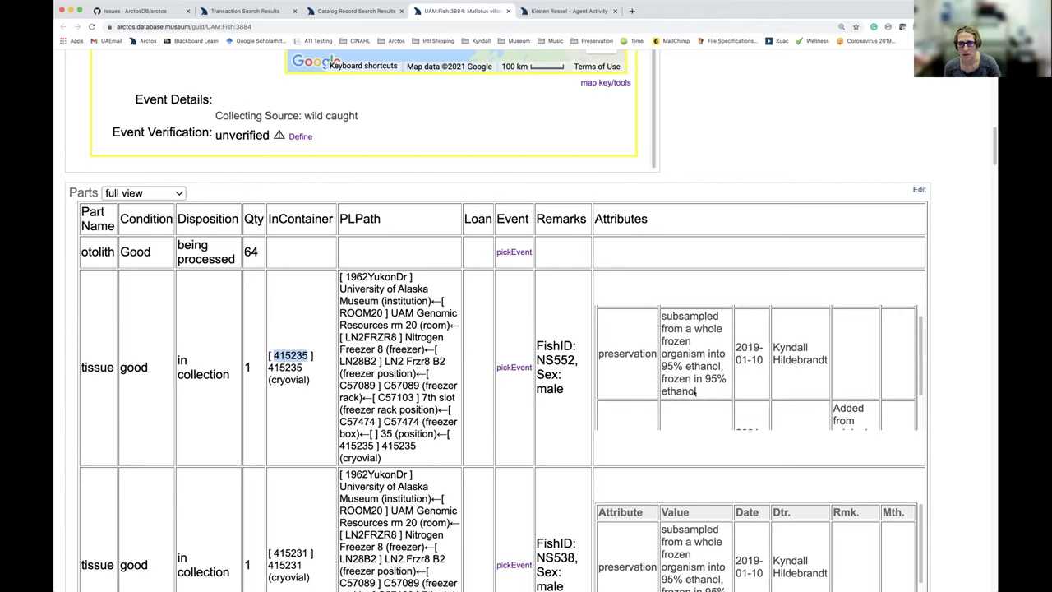
scroll(698, 391, "down", 5)
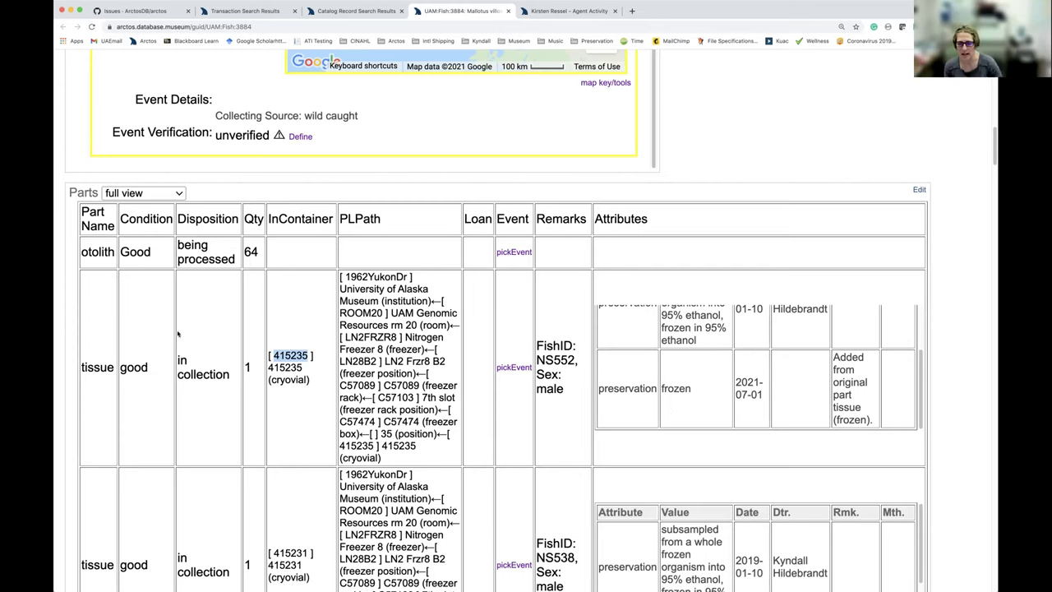
scroll(821, 328, "down", 1)
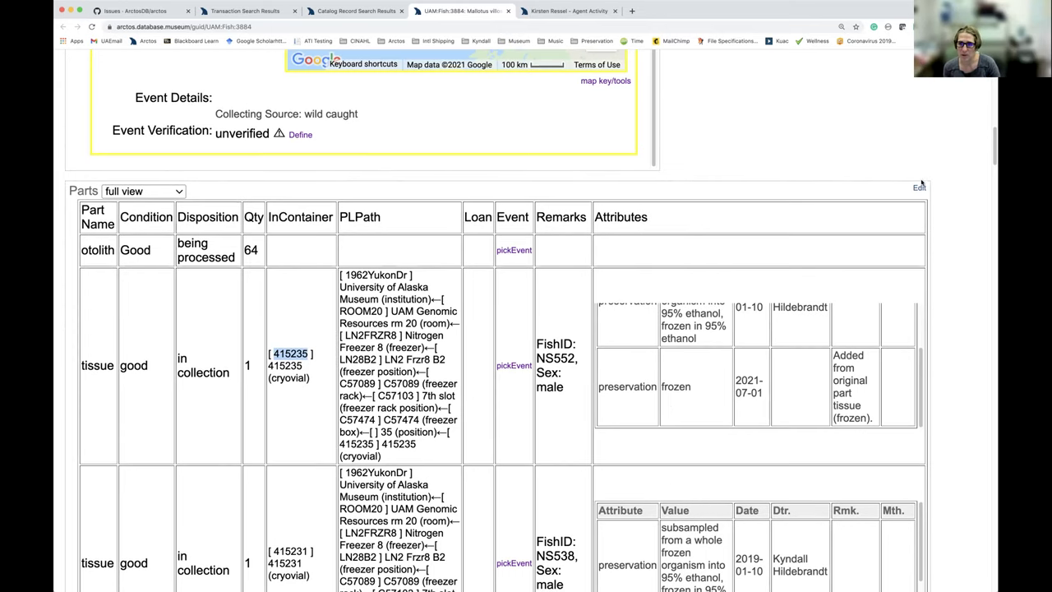
left_click(918, 190)
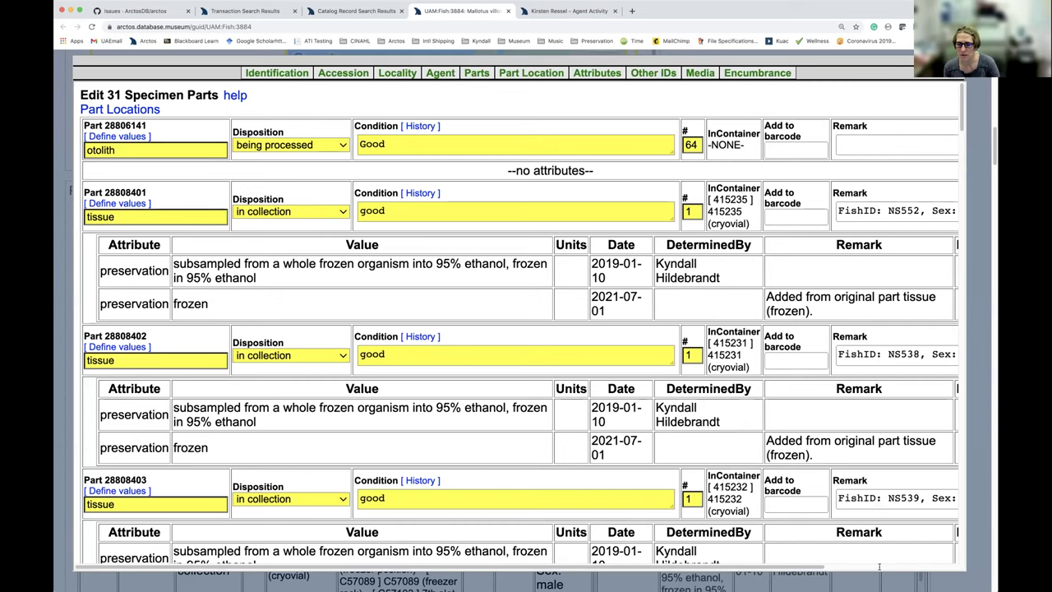
- Scroll right in the parts form and open the otolith part's attribute editor
mouse_move(667, 568)
scroll(516, 328, "right", 5)
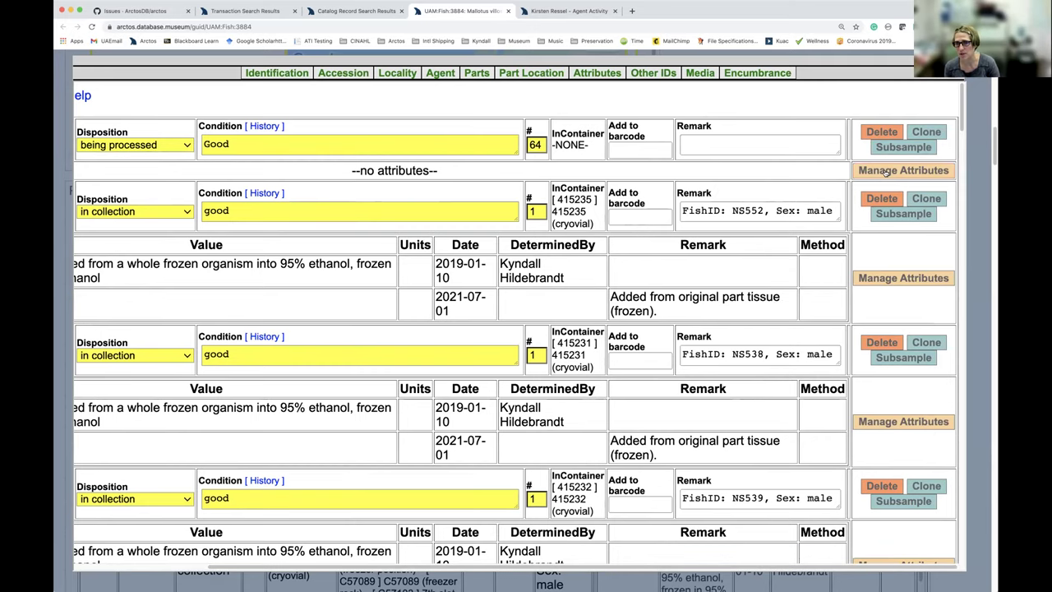
left_click(884, 171)
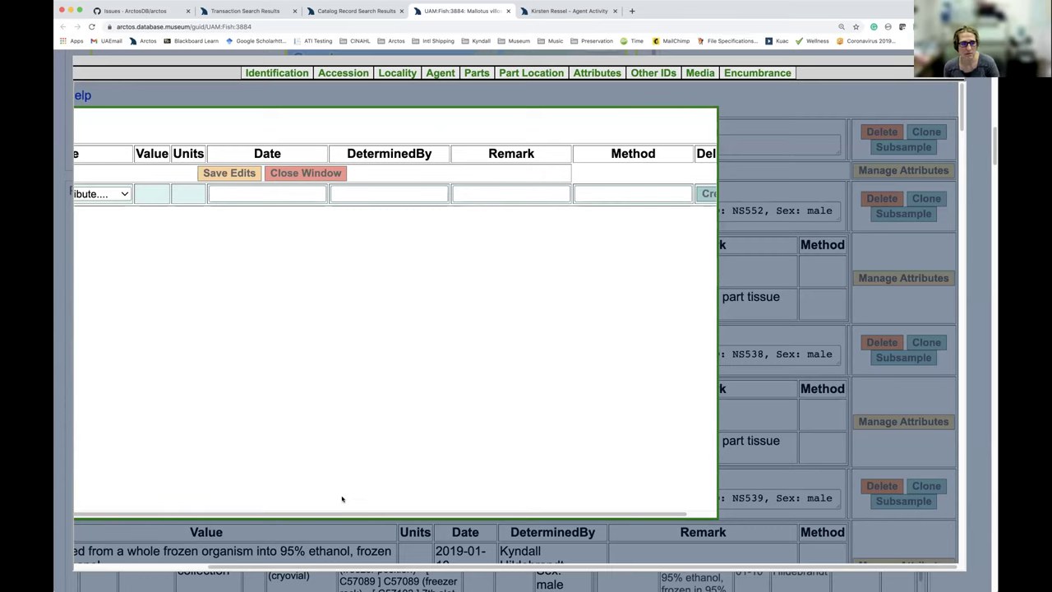
- Browse the available part attributes, close the window unsaved, and reload the Edit Parts form
left_click_drag(334, 569, 202, 569)
left_click(264, 193)
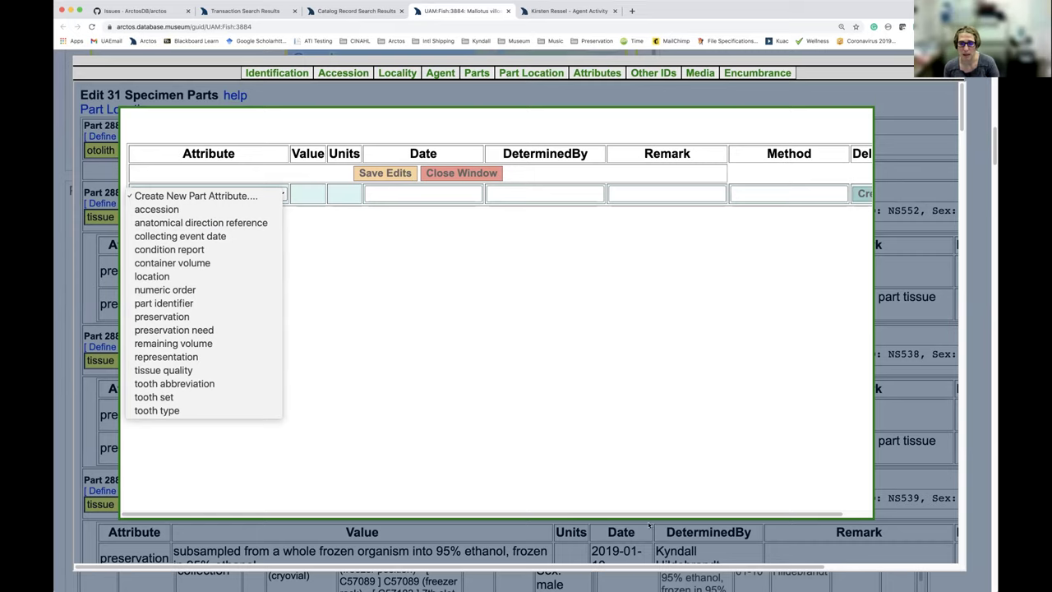
left_click(772, 533)
left_click(461, 172)
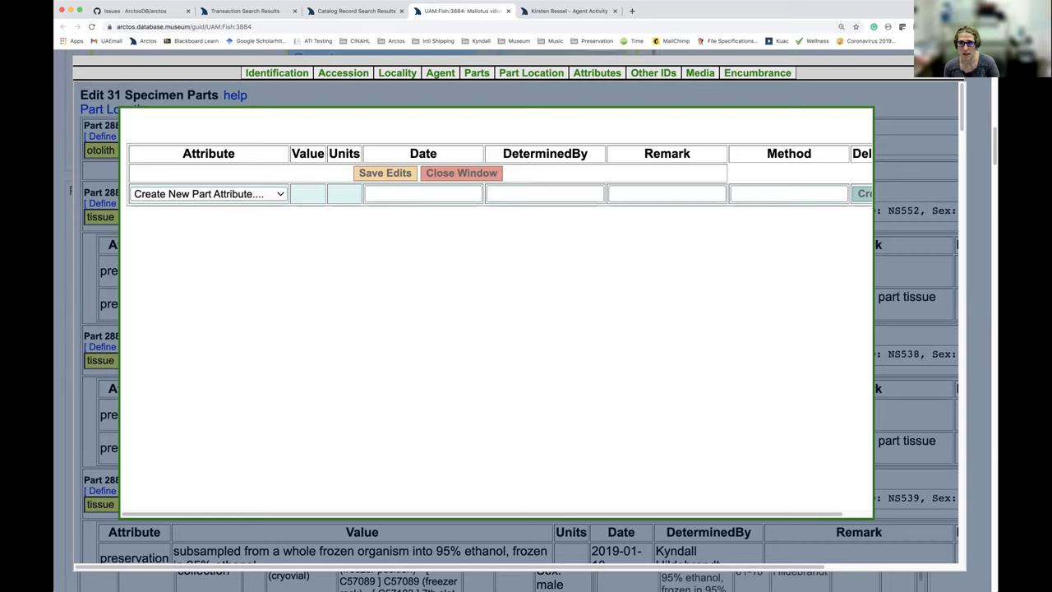
left_click(919, 187)
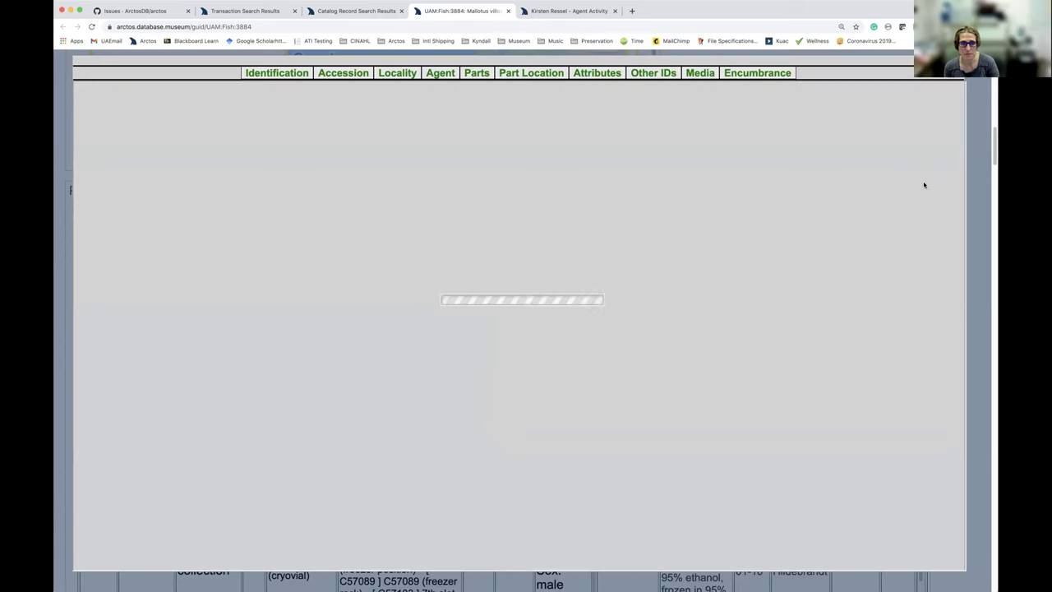
- Add a new muscle part with count 1 and disposition in collection
scroll(529, 323, "down", 2)
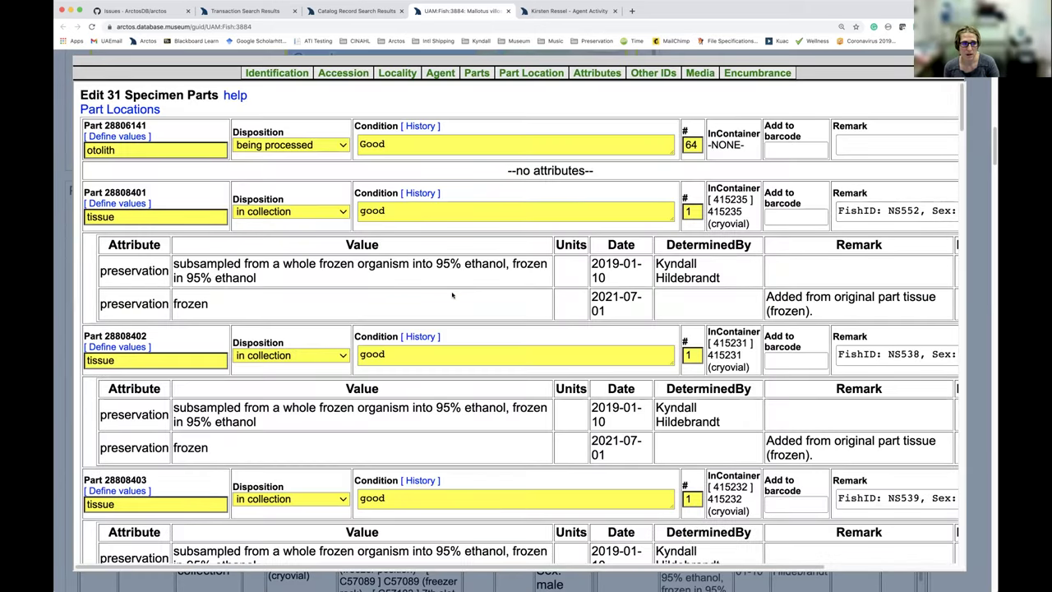
scroll(452, 295, "down", 10)
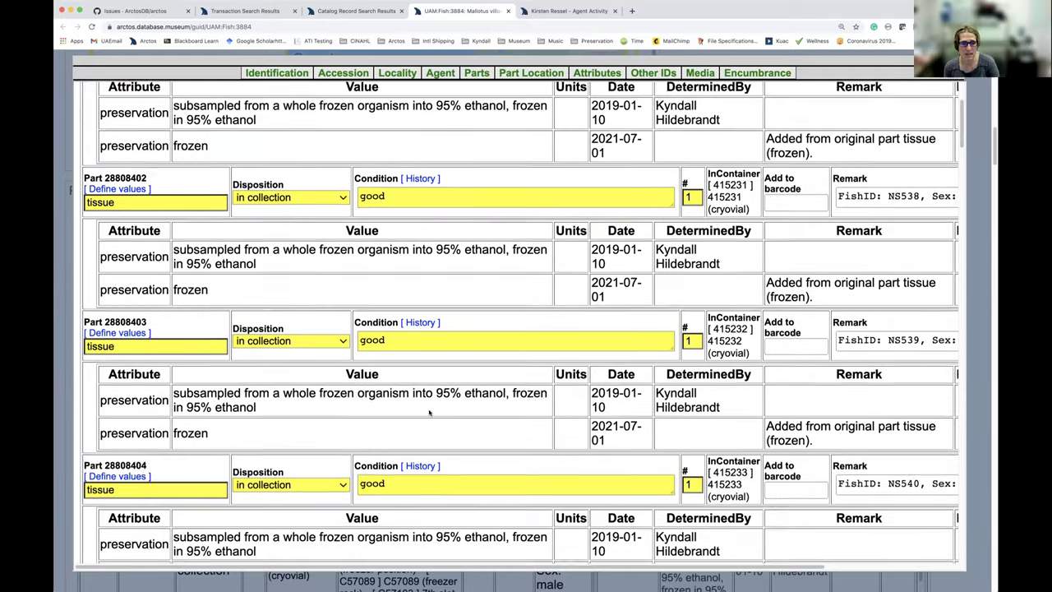
scroll(489, 460, "down", 20)
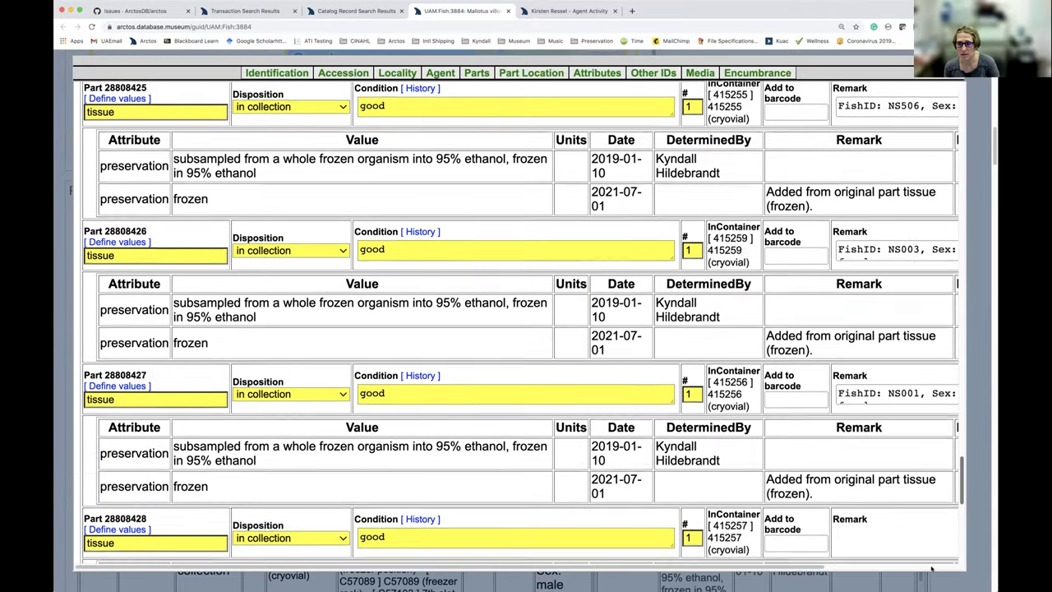
left_click(273, 430)
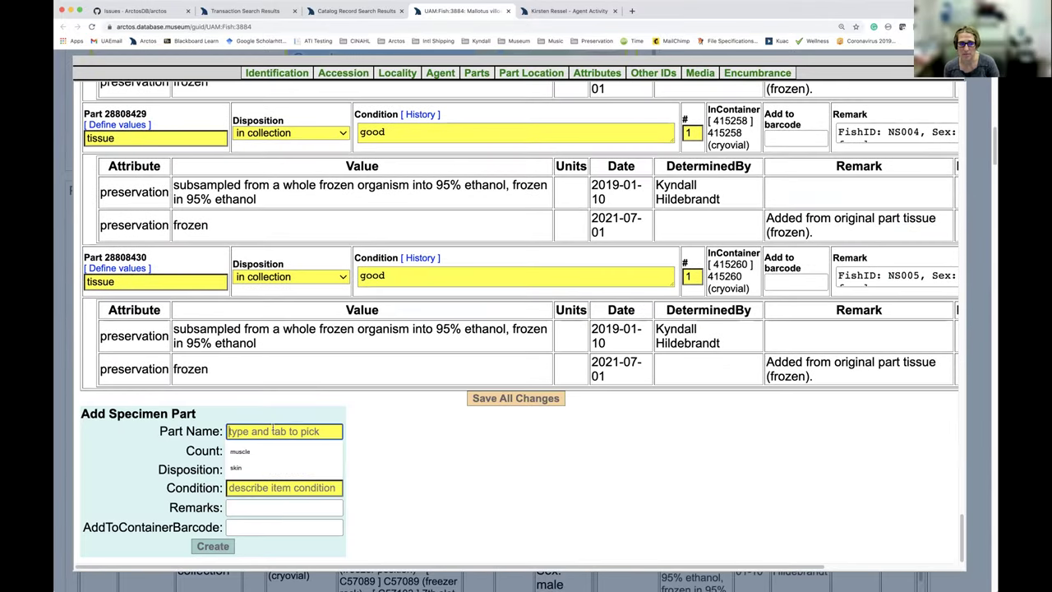
left_click(258, 450)
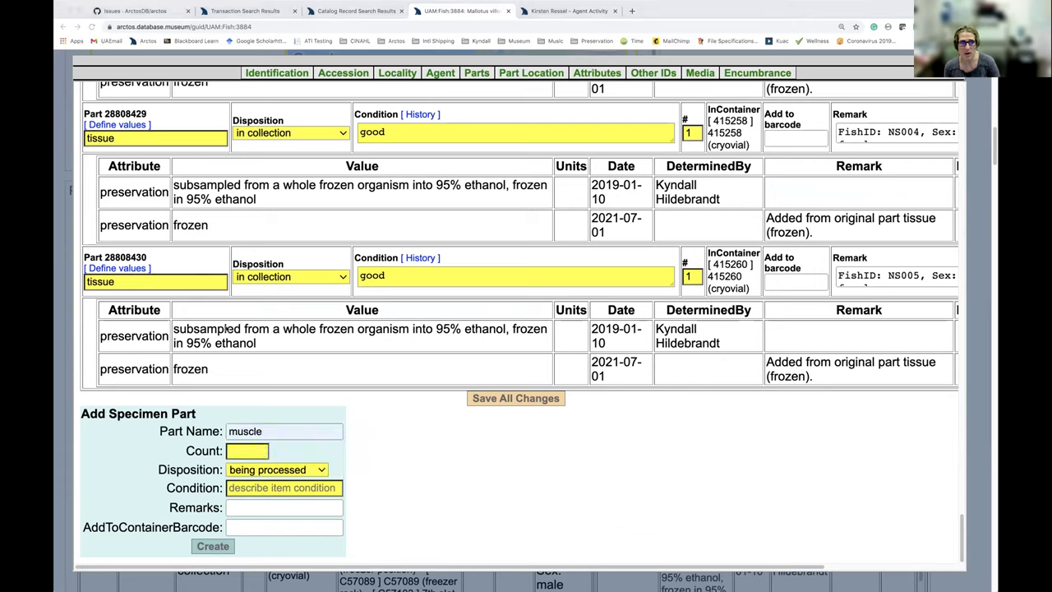
left_click(242, 451)
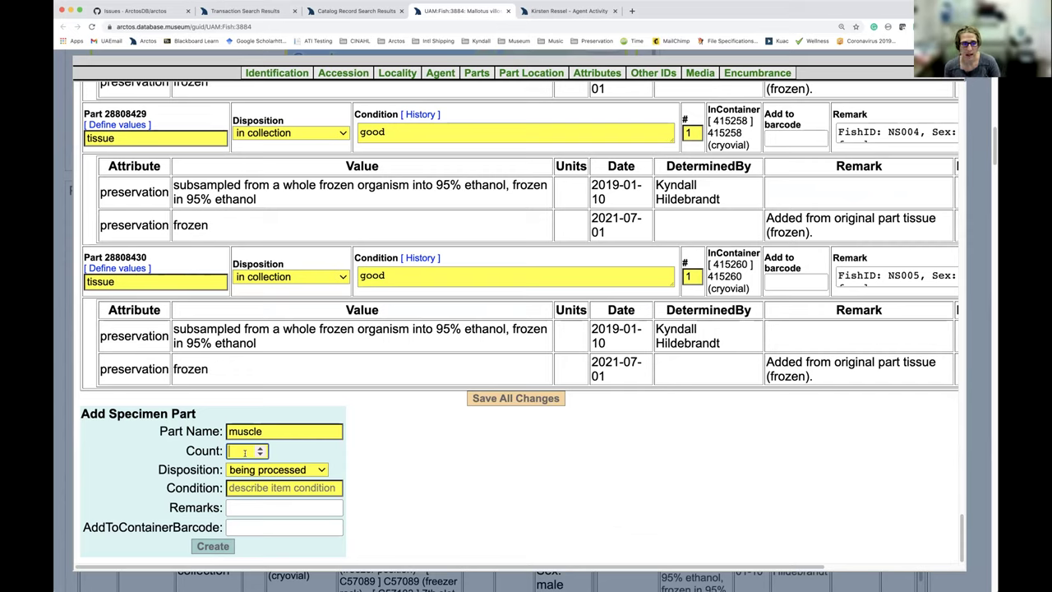
type("1")
left_click(253, 469)
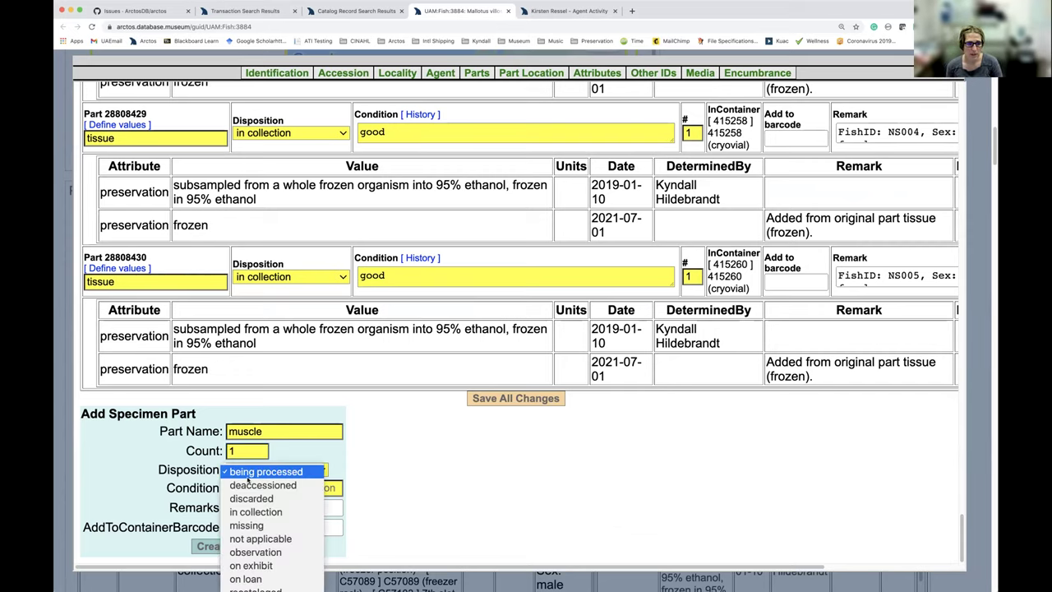
left_click(248, 512)
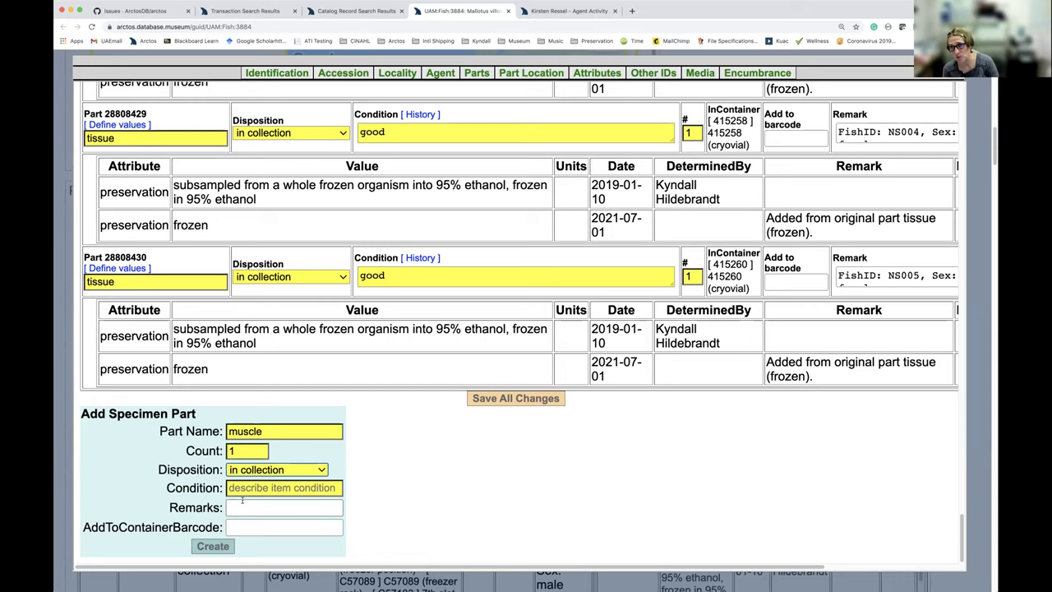
- Correct the mistyped part count back to 1
double_click(231, 450)
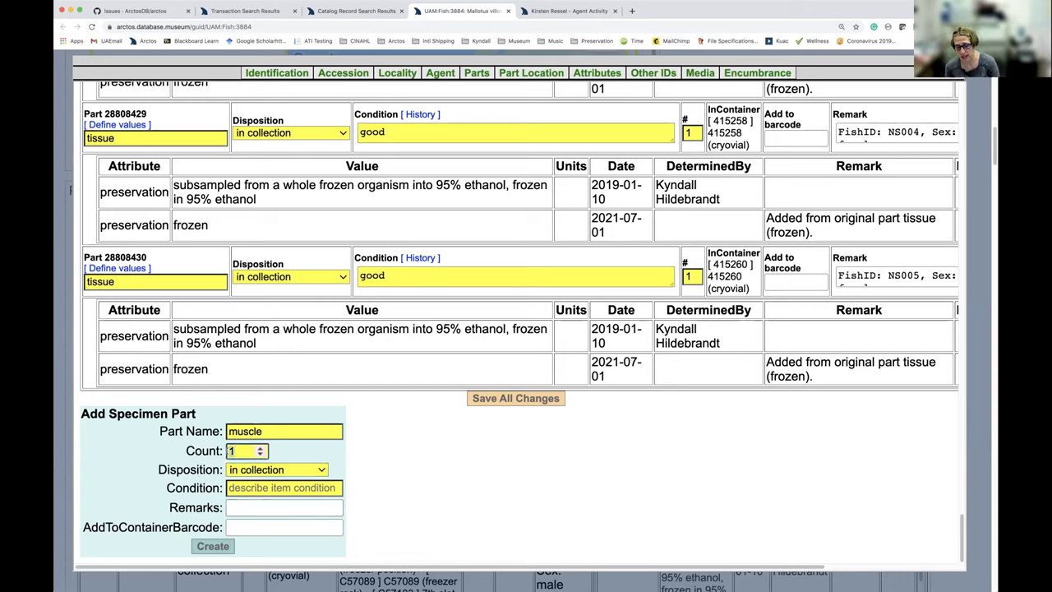
type("64")
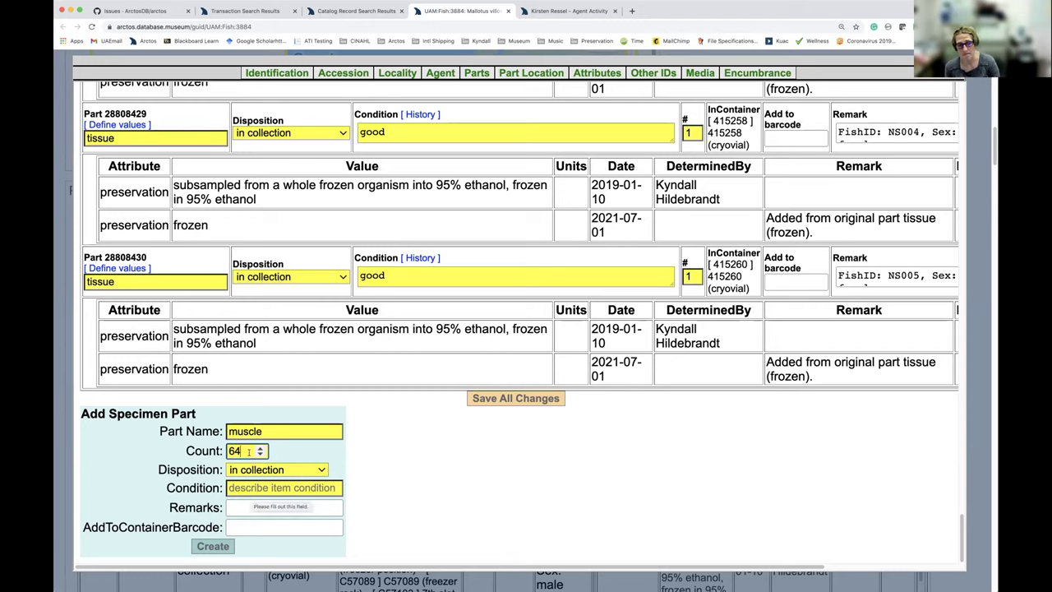
key("super+a")
type("0")
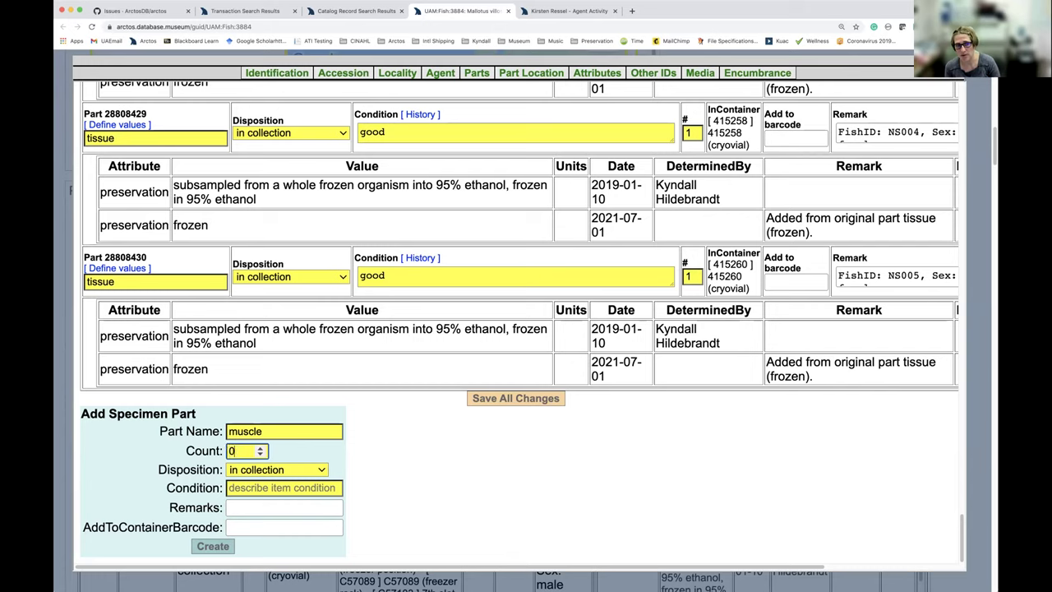
key("BackSpace")
type("1")
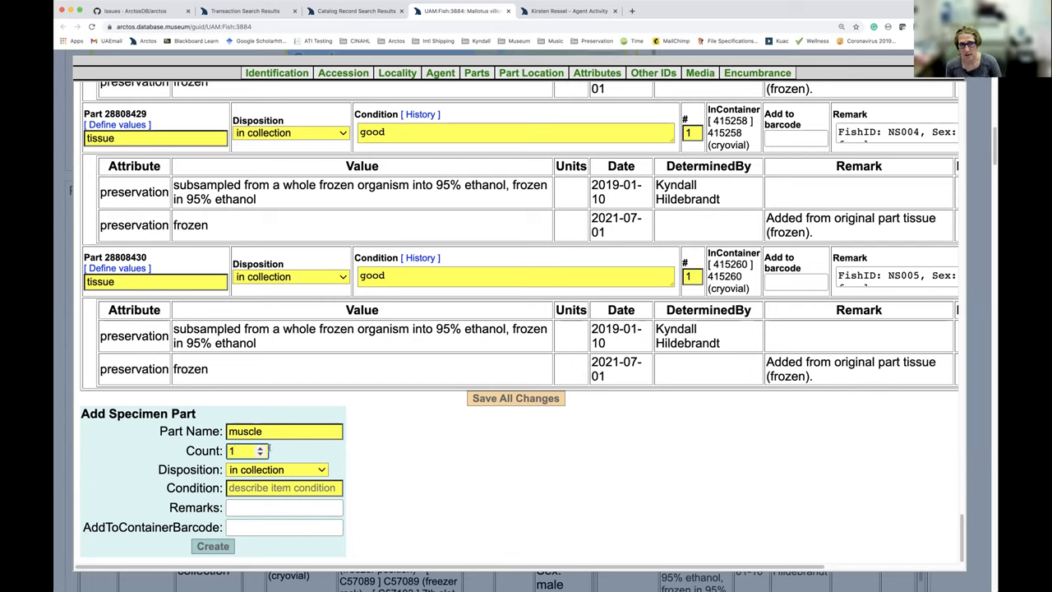
- Keep disposition in collection, set condition to unchecked, and close the parts editor
left_click(259, 487)
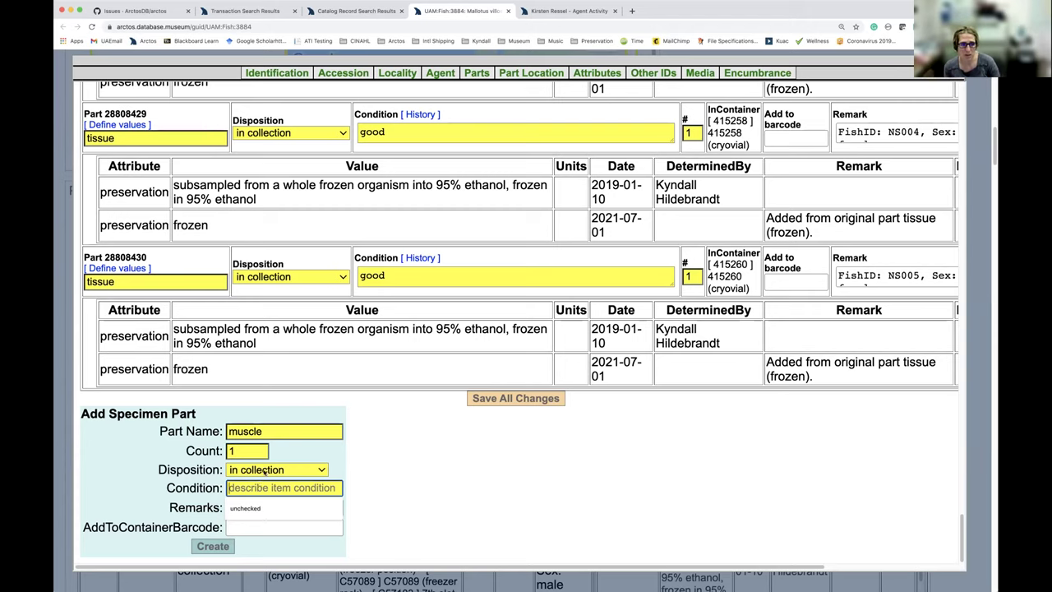
left_click(265, 467)
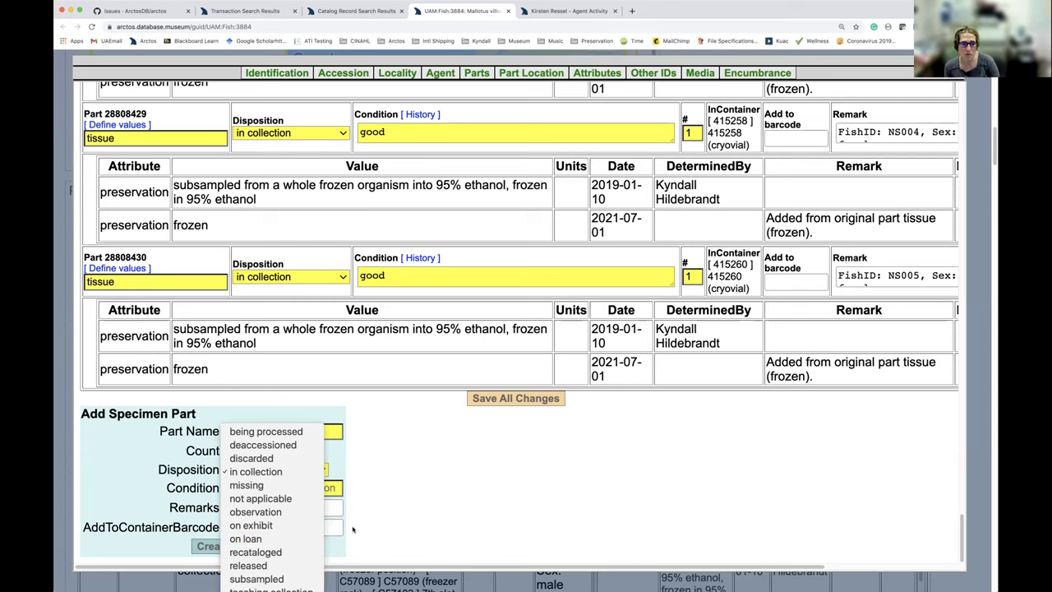
left_click(241, 471)
left_click(249, 486)
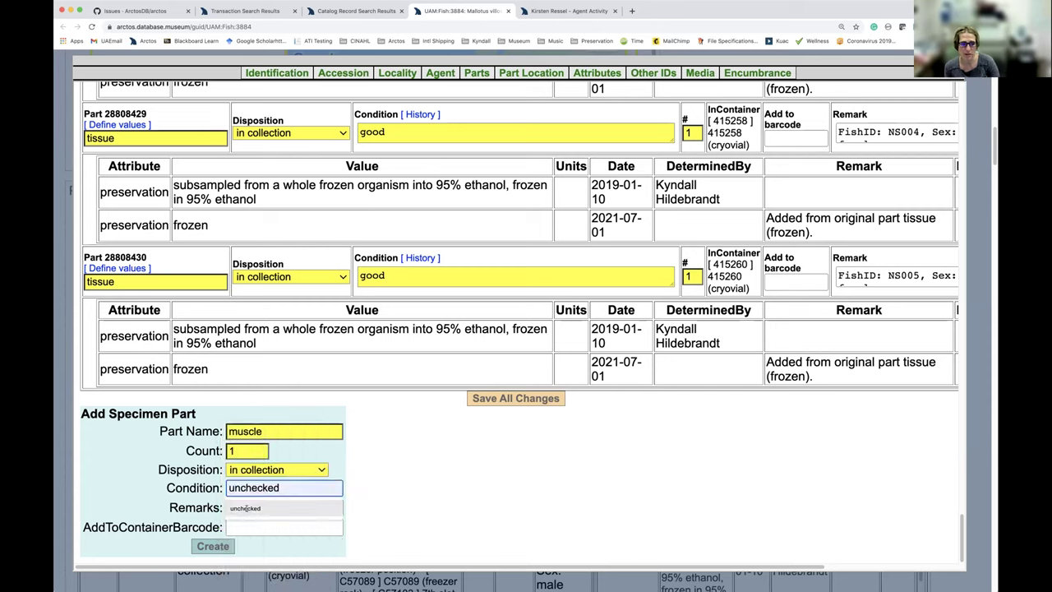
left_click(247, 509)
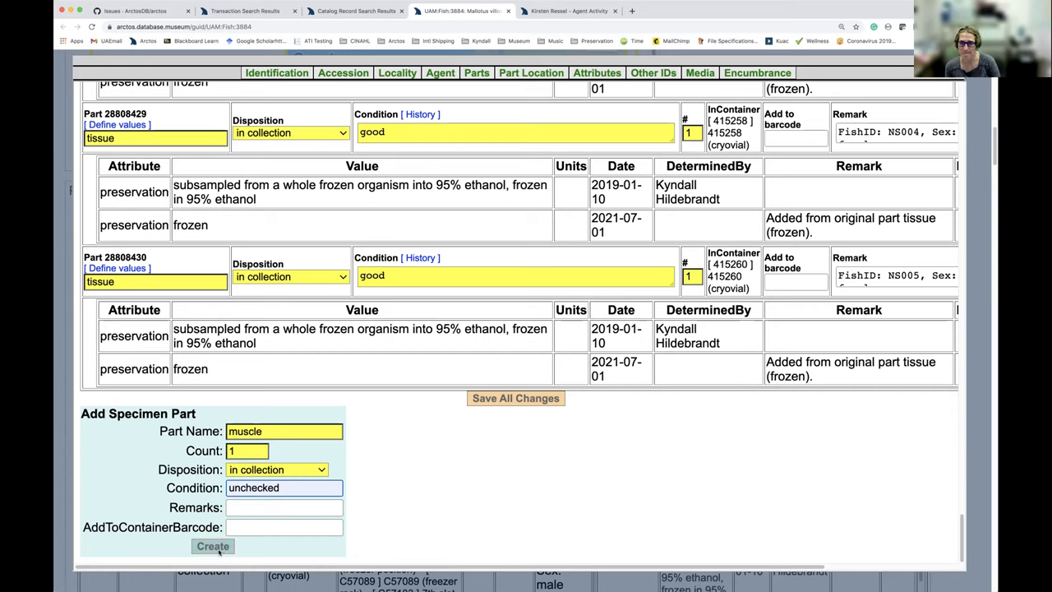
left_click(235, 527)
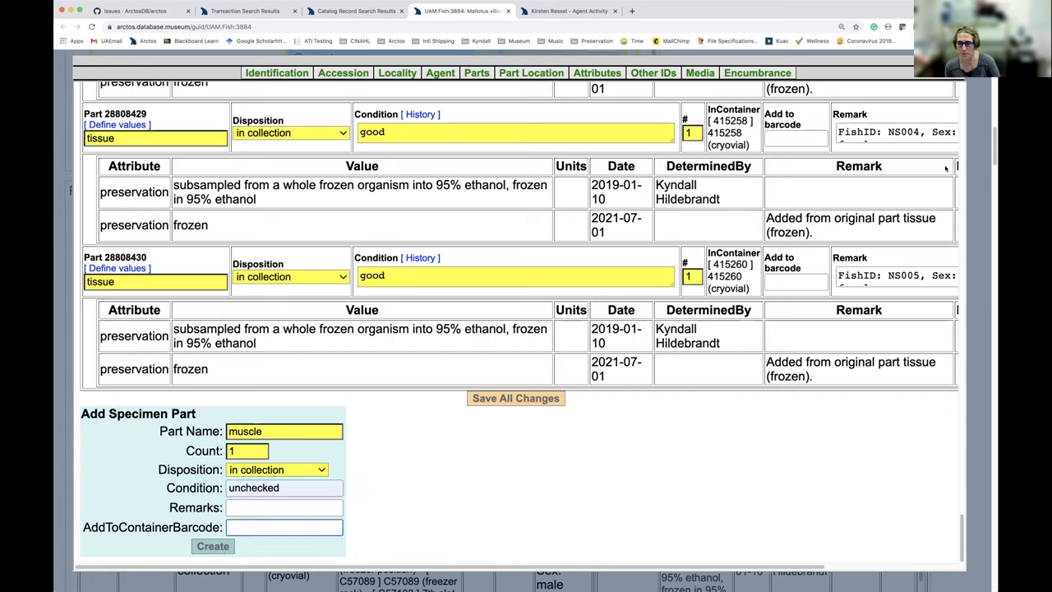
key("Escape")
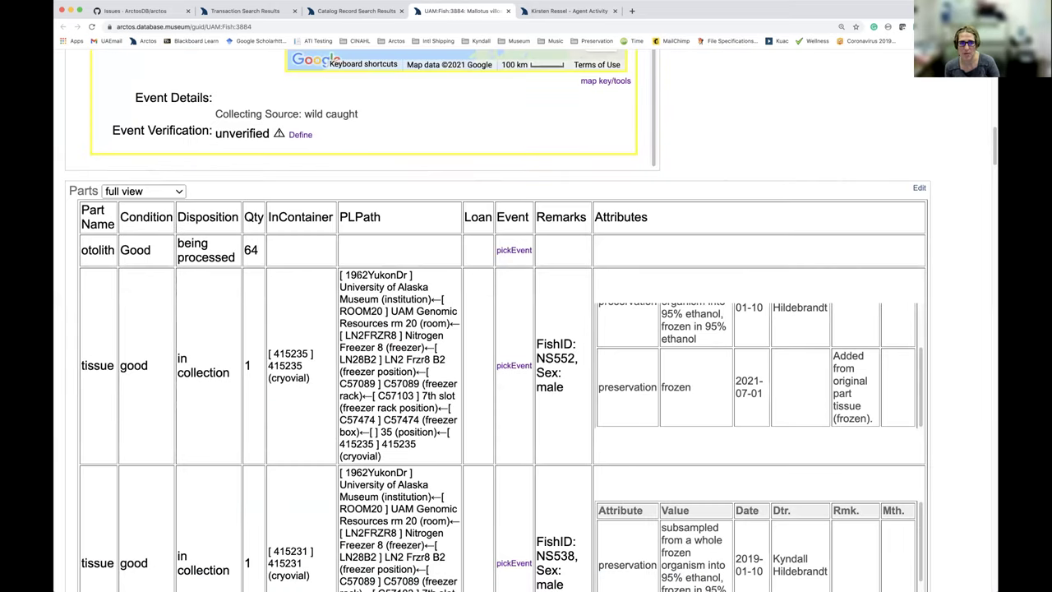
left_click_drag(345, 274, 390, 452)
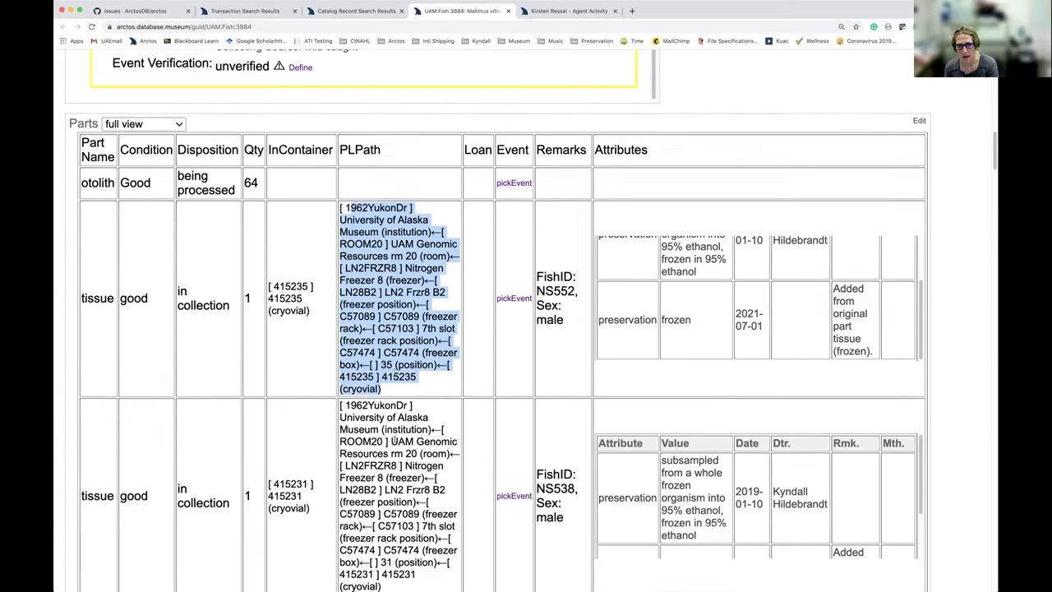
scroll(397, 441, "down", 1)
scroll(397, 441, "up", 5)
scroll(397, 442, "down", 2)
scroll(396, 441, "down", 3)
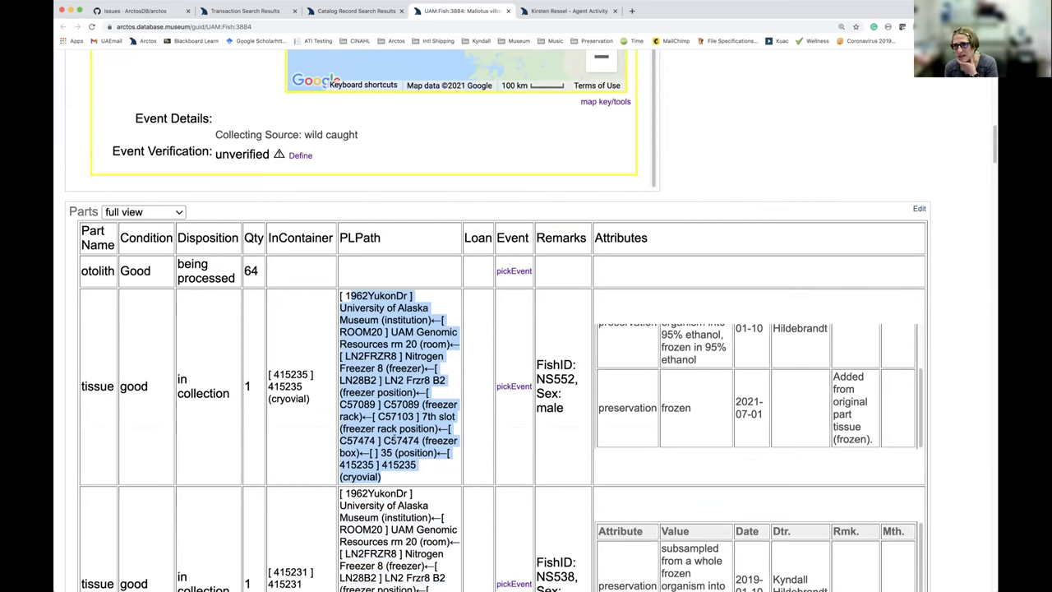
scroll(394, 441, "down", 1)
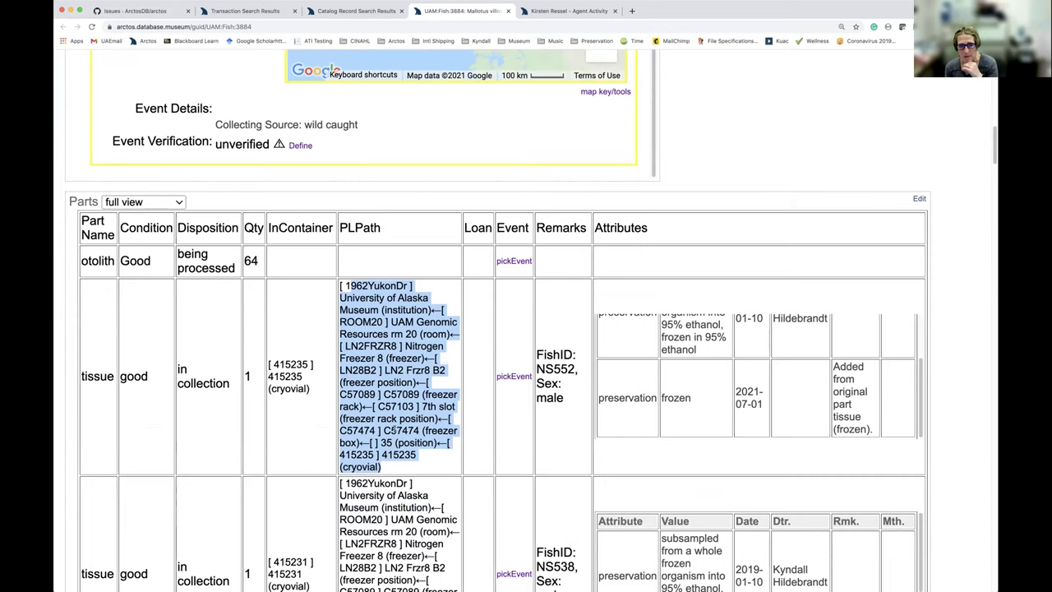
scroll(393, 428, "up", 5)
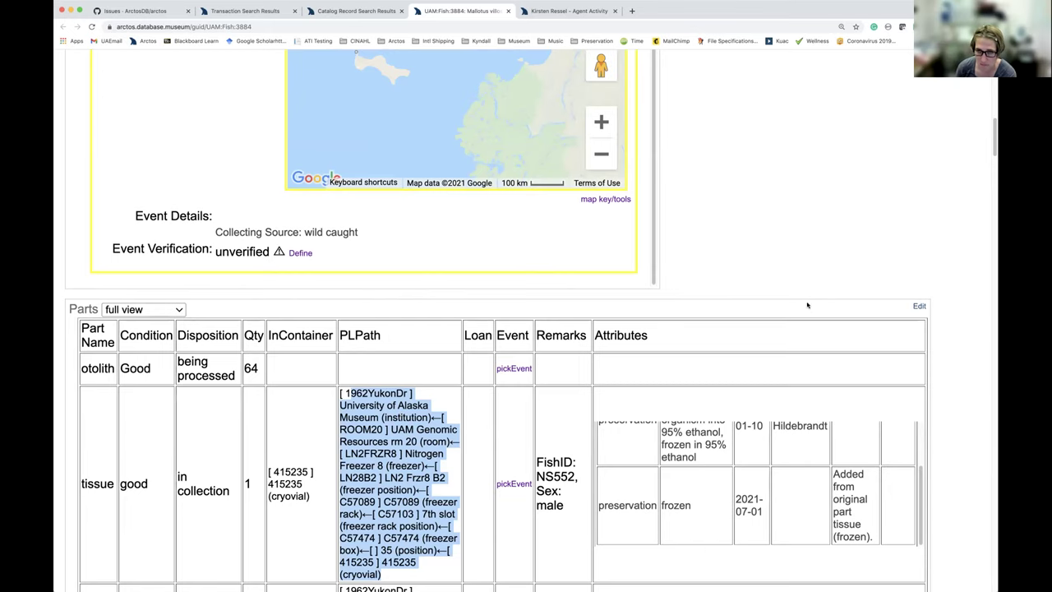
left_click(735, 273)
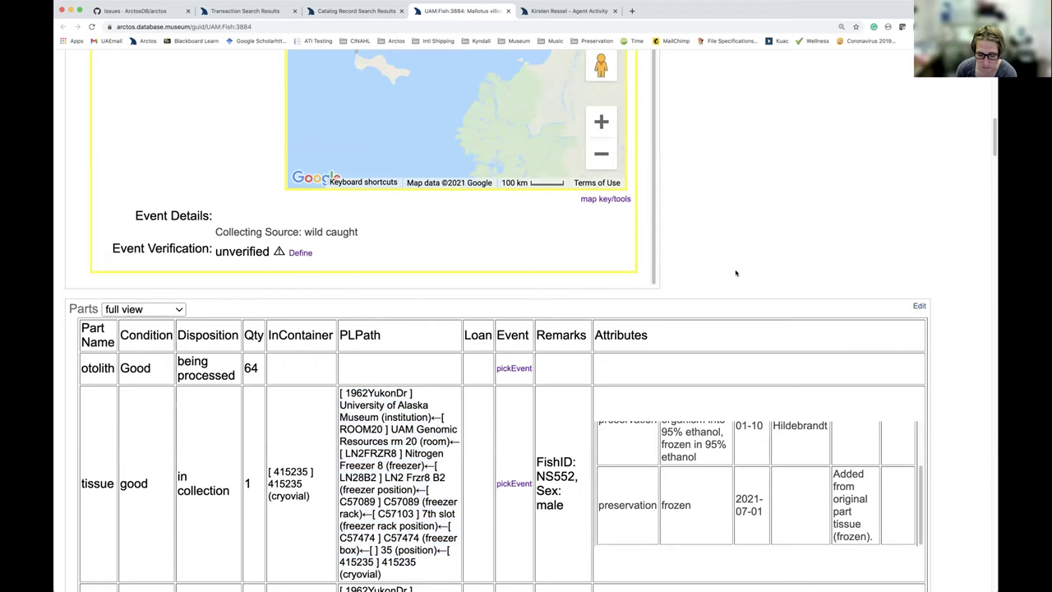
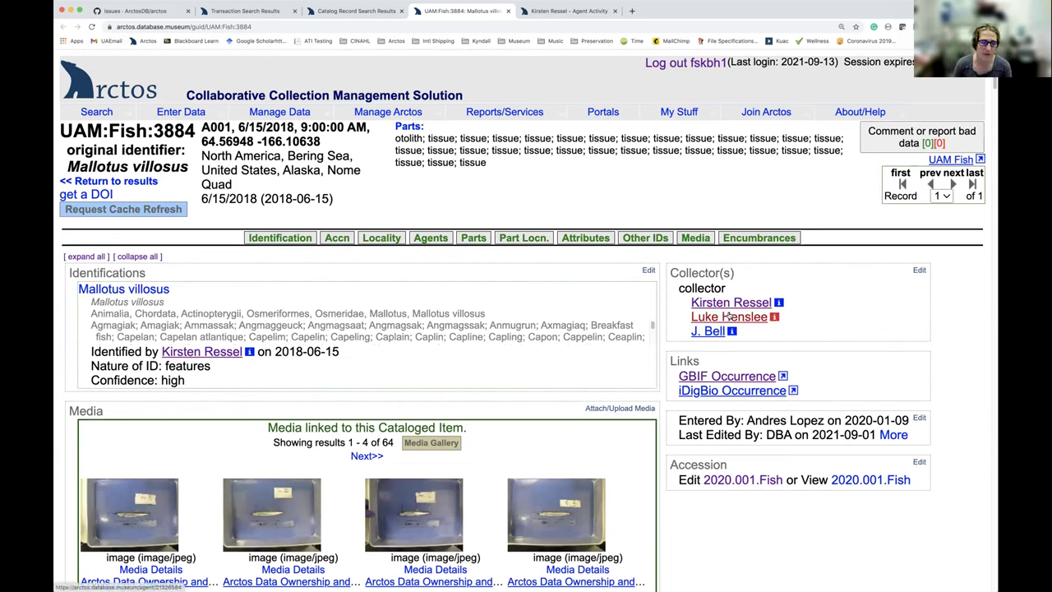
- From Data Entry, start a new record with the 'Enter a new UAM:Fish Record' template
mouse_move(214, 114)
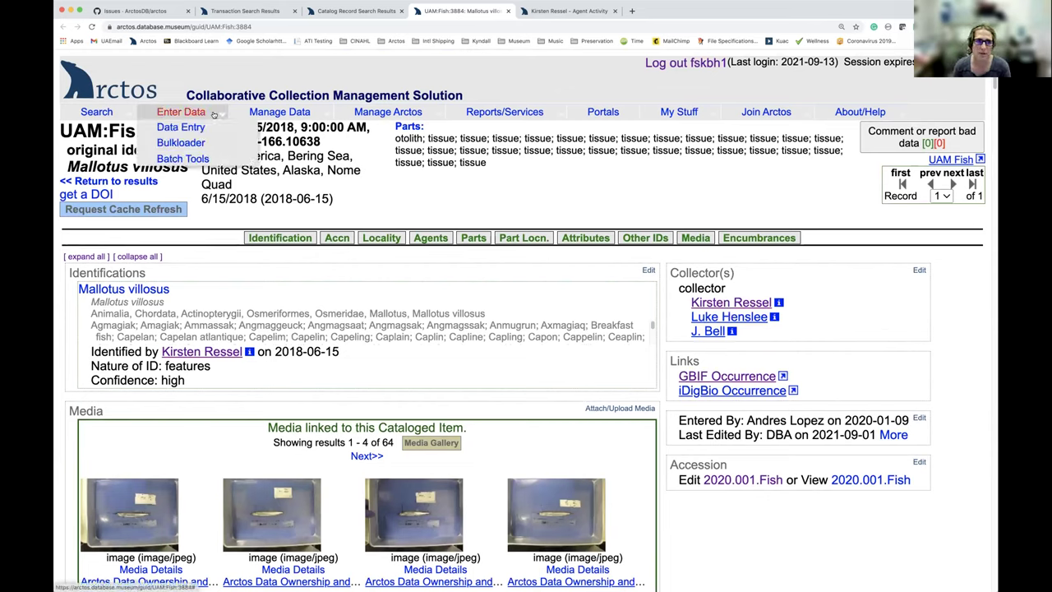
left_click(199, 127)
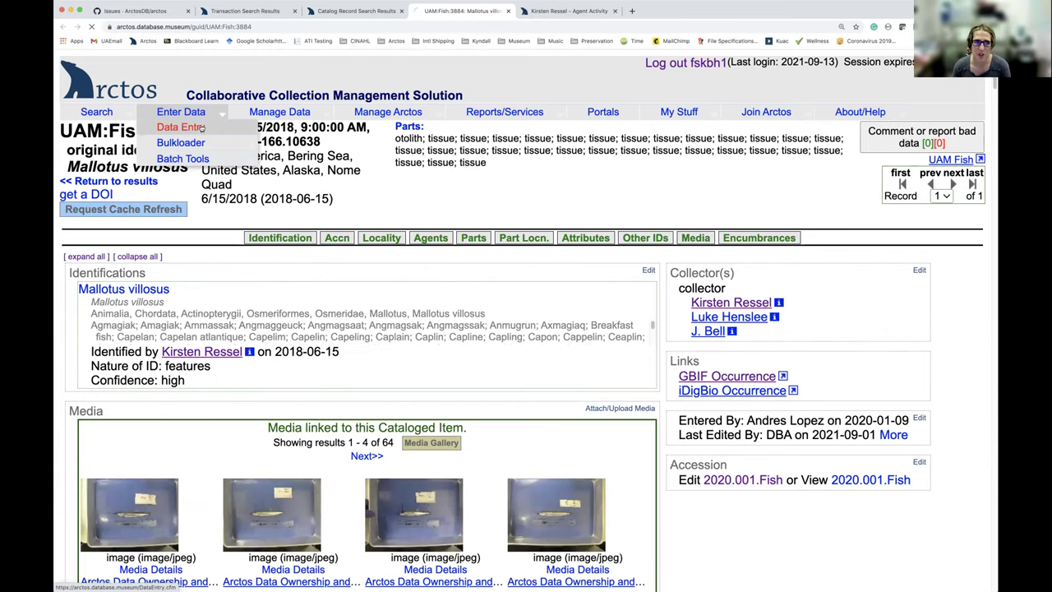
left_click(118, 253)
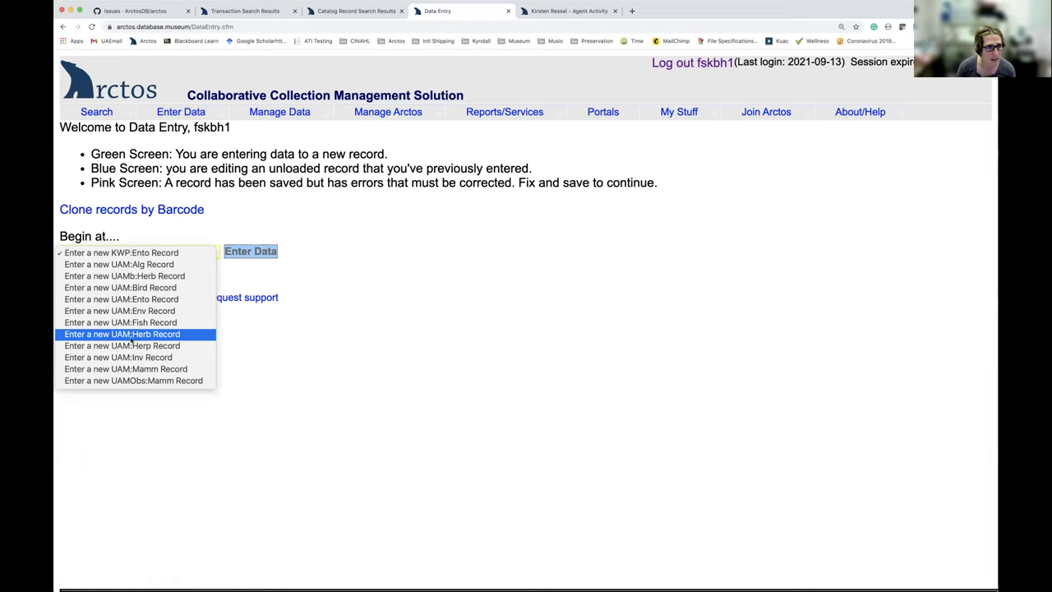
left_click(148, 324)
left_click(248, 251)
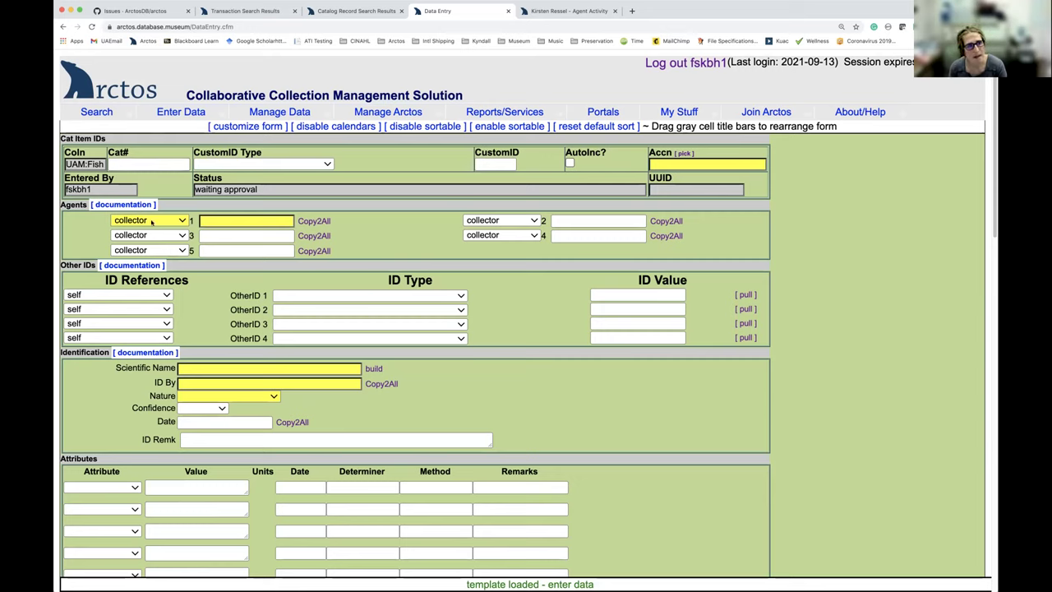
- Enter the collector's full name in Agents row 1 and Copy2All to ID By and determiners
left_click(226, 220)
key("Tab")
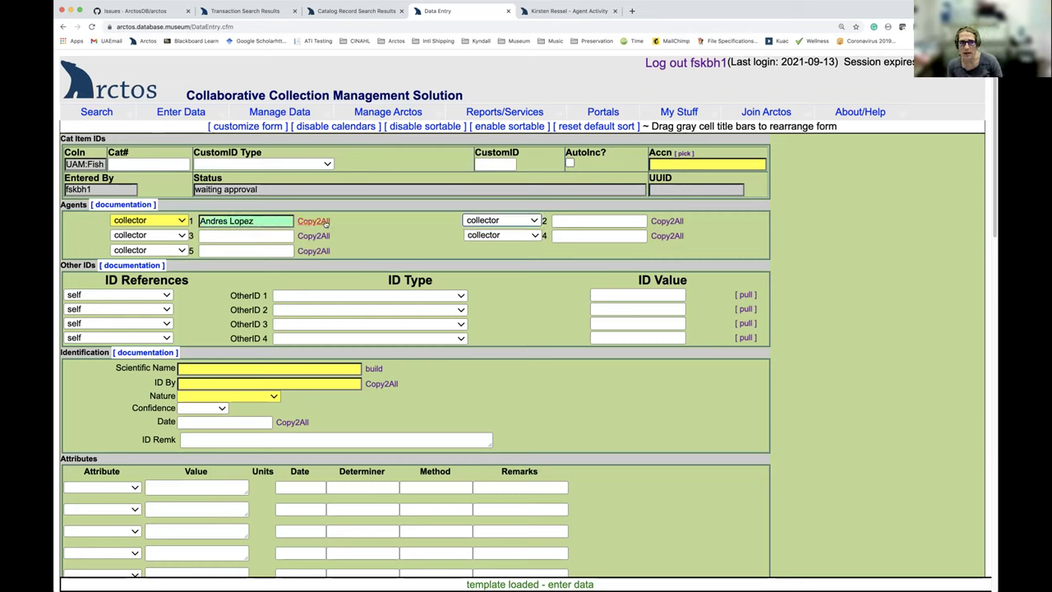
left_click(325, 222)
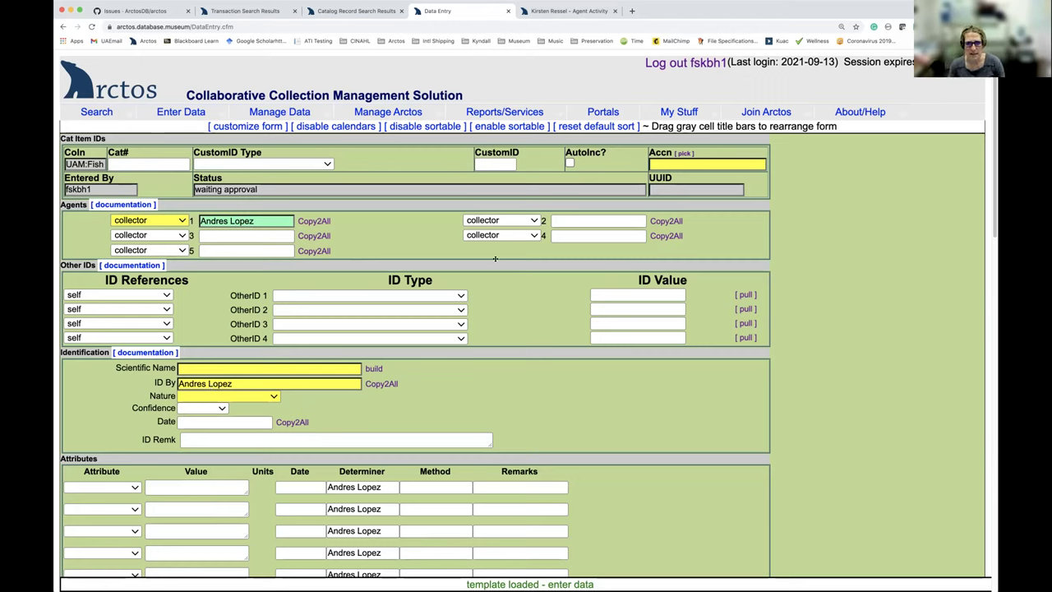
- Pick 2021-09-09 as Detr. Date and copy it to Begin, End and attribute dates
scroll(466, 338, "down", 10)
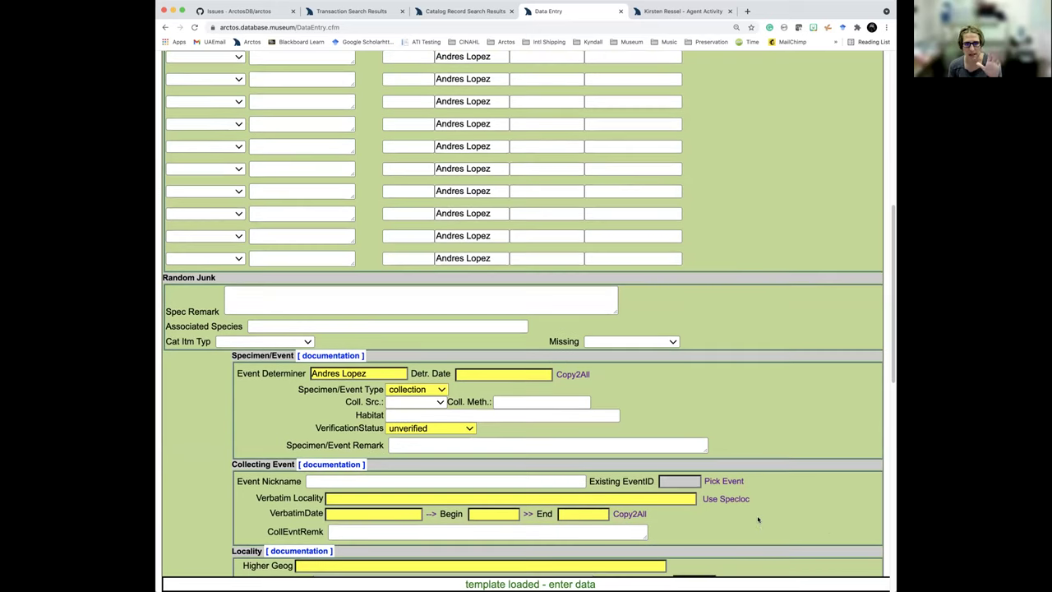
scroll(757, 524, "down", 2)
scroll(758, 518, "down", 3)
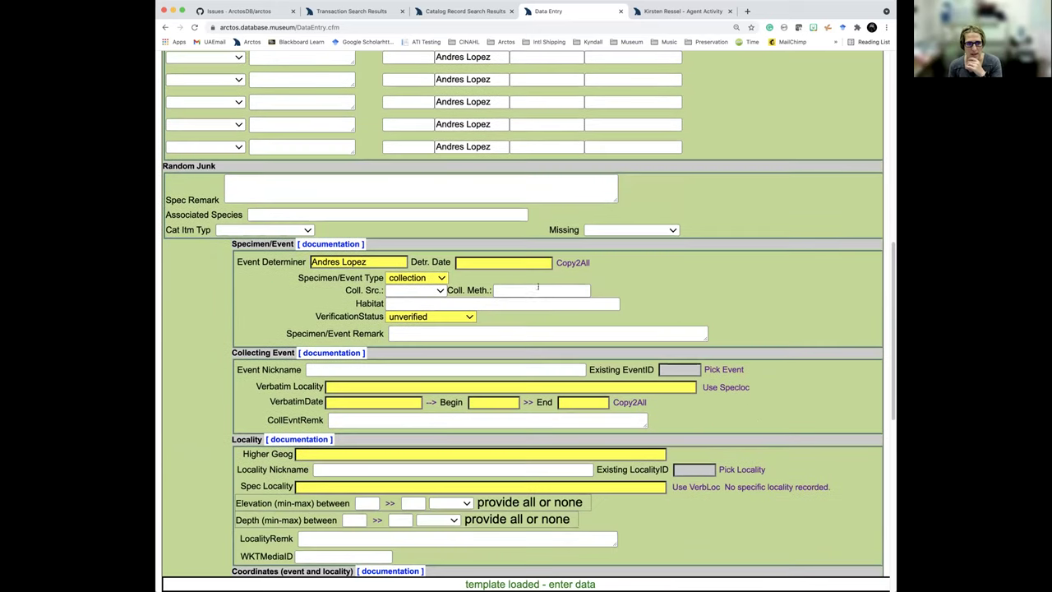
left_click(543, 261)
left_click(541, 330)
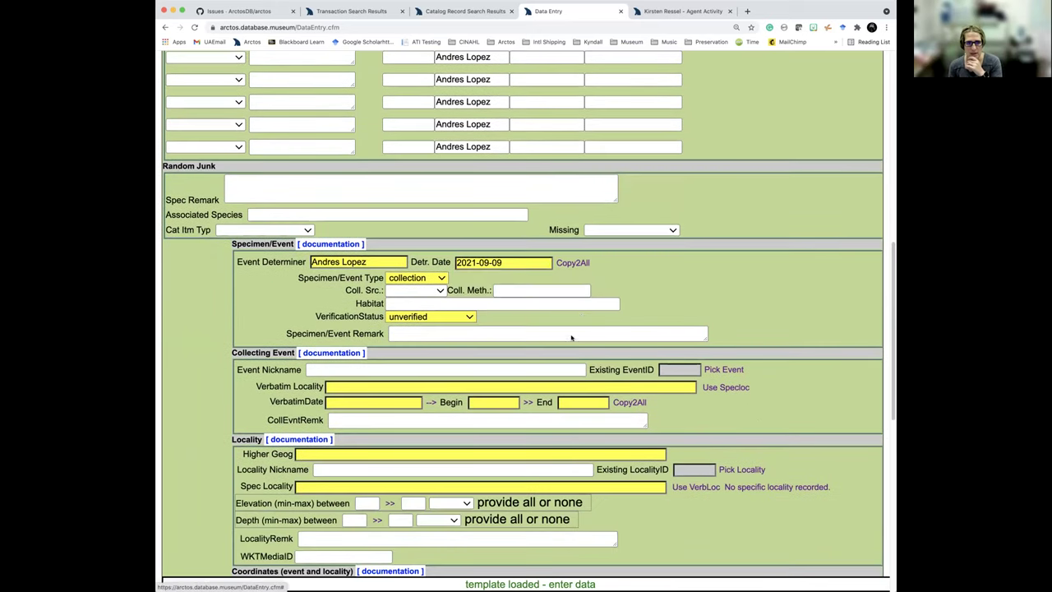
left_click(573, 262)
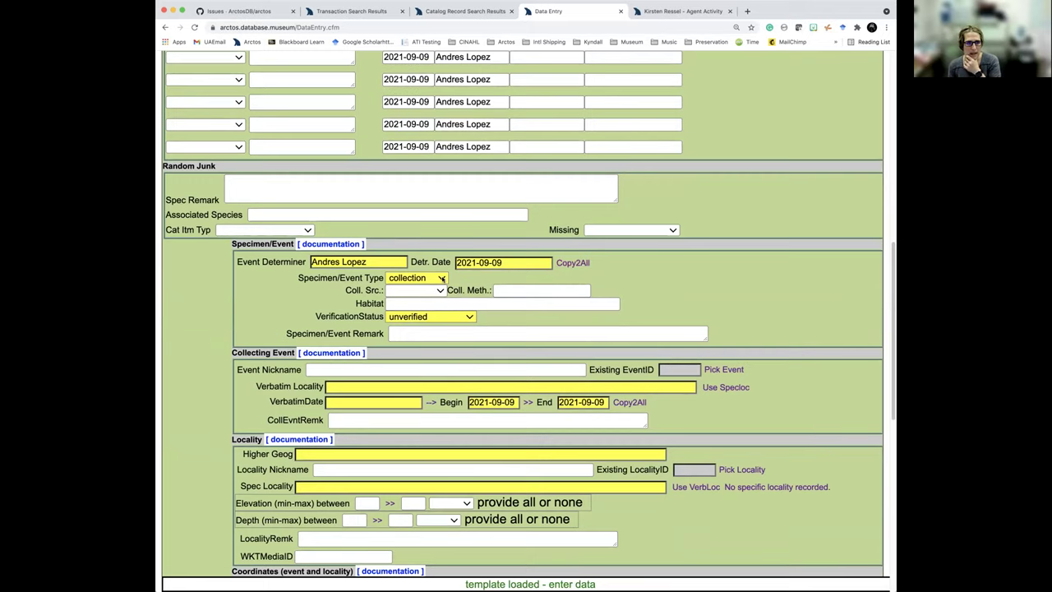
scroll(433, 325, "down", 3)
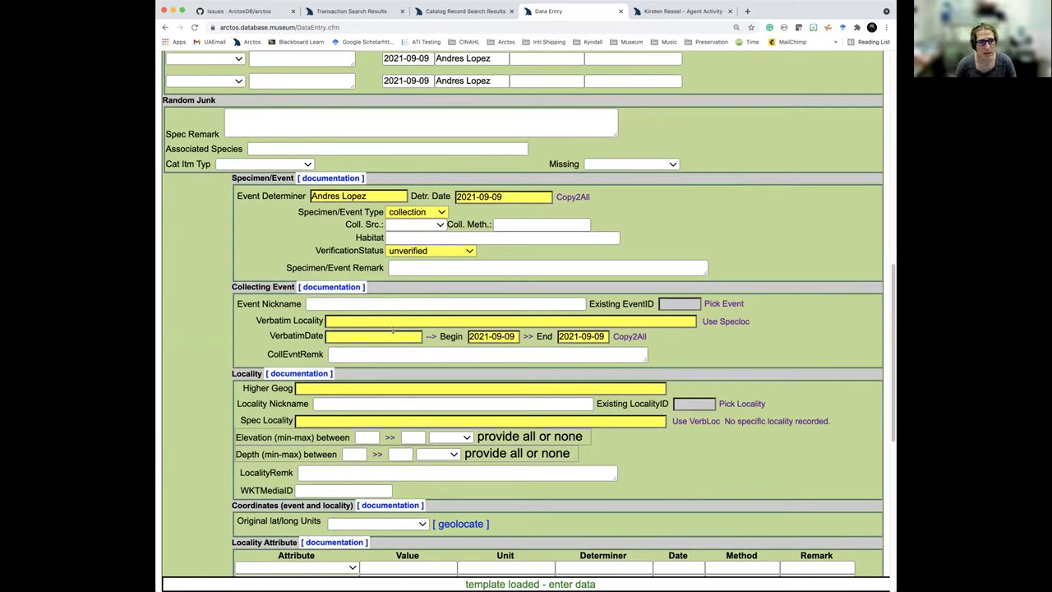
- Choose Fairbanks Quad (North America, United States, Alaska) as higher geography; type Fairbanks as verbatim locality
left_click(339, 385)
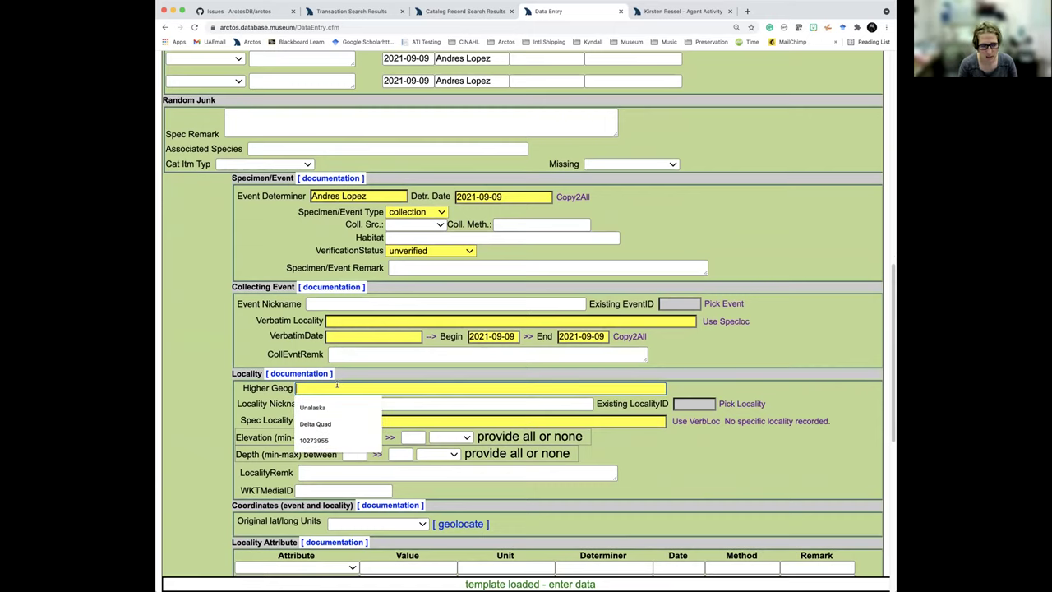
type("Fairbanks Quad")
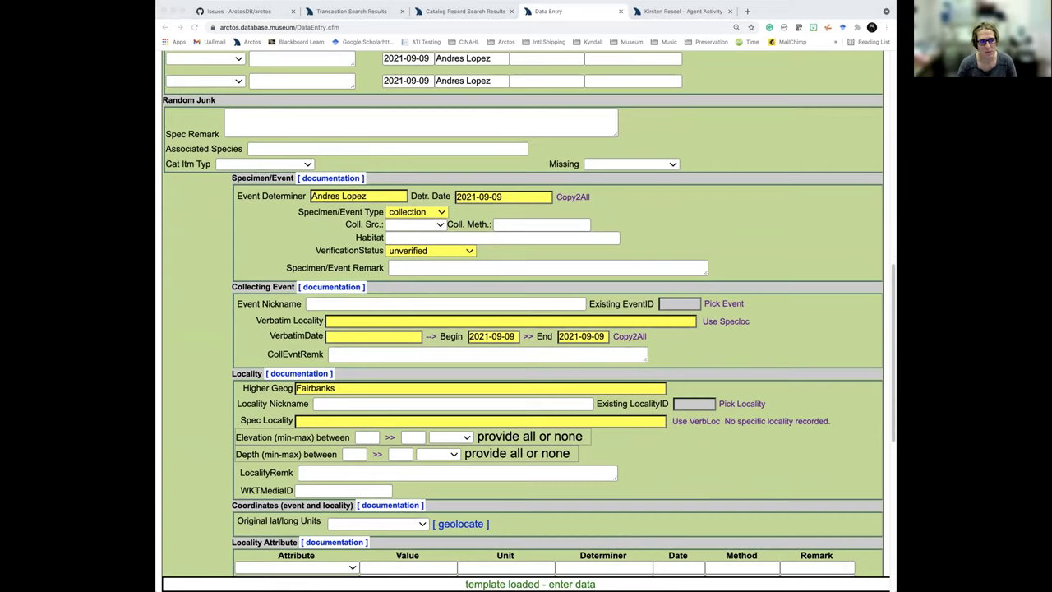
left_click(333, 319)
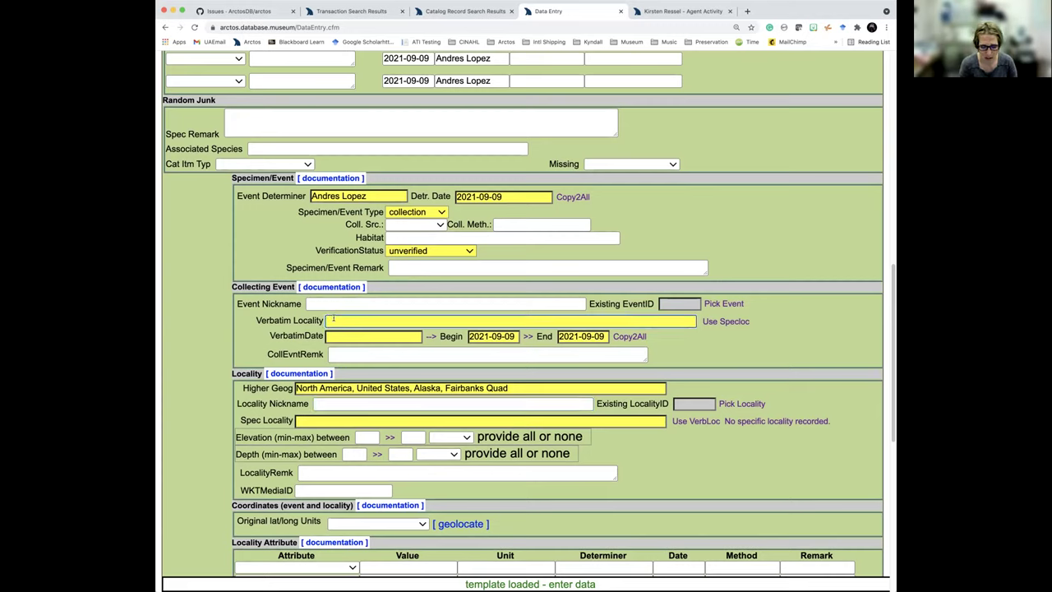
type("Fairbanks")
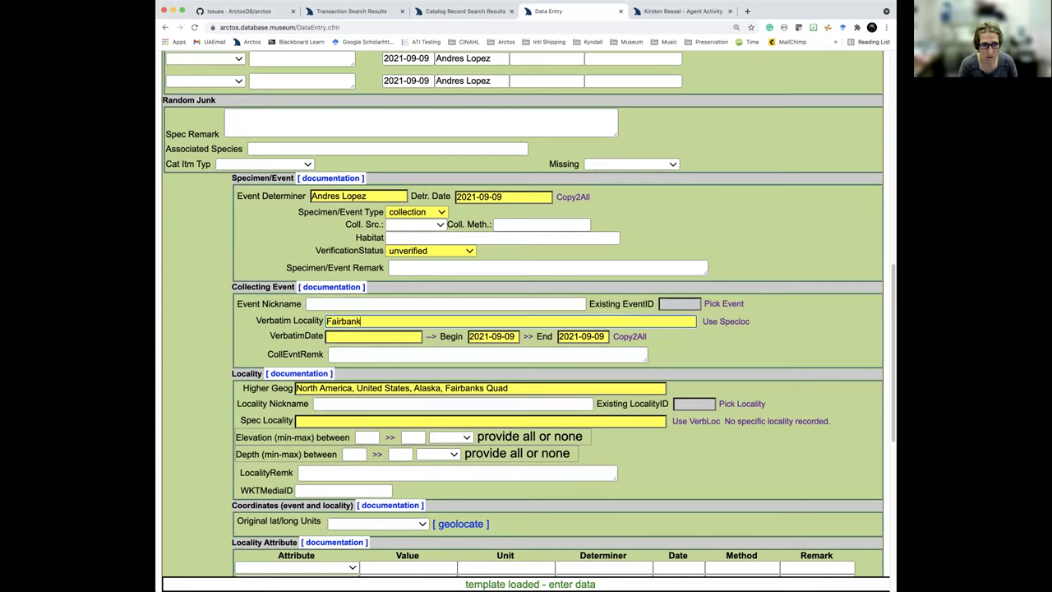
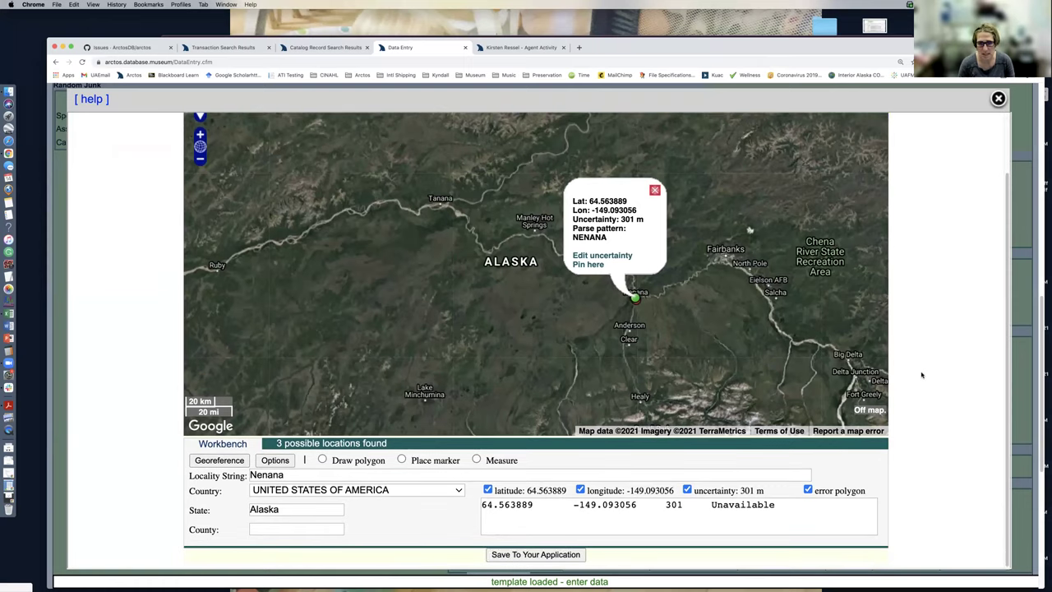
- Insert the Nenana GeoLocate coordinates (64.563889, -149.093056, 301 m, WGS 1984) into the record and review the form
left_click(515, 557)
scroll(718, 468, "down", 5)
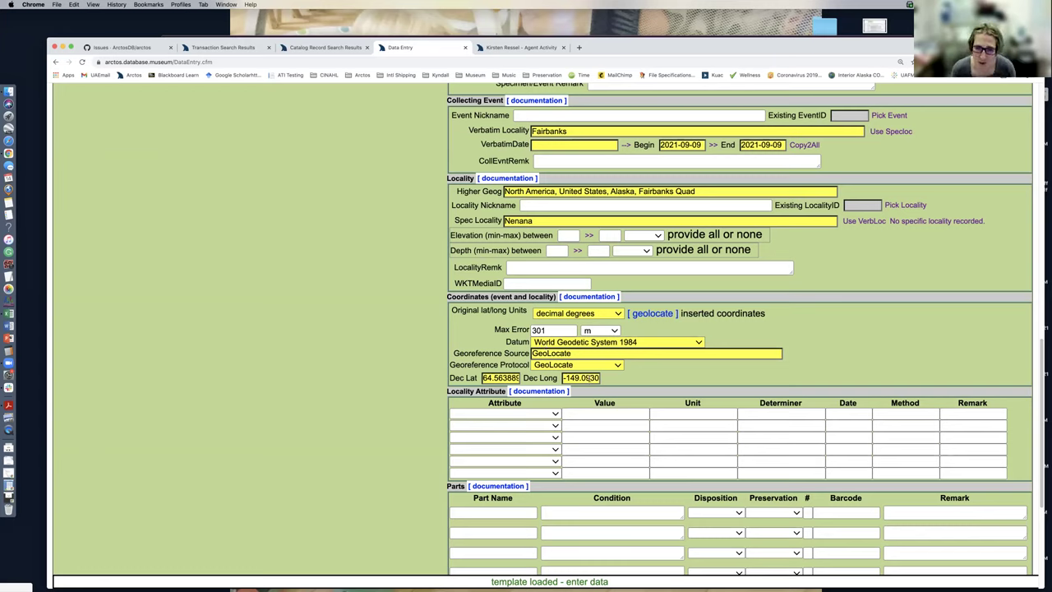
scroll(588, 377, "down", 2)
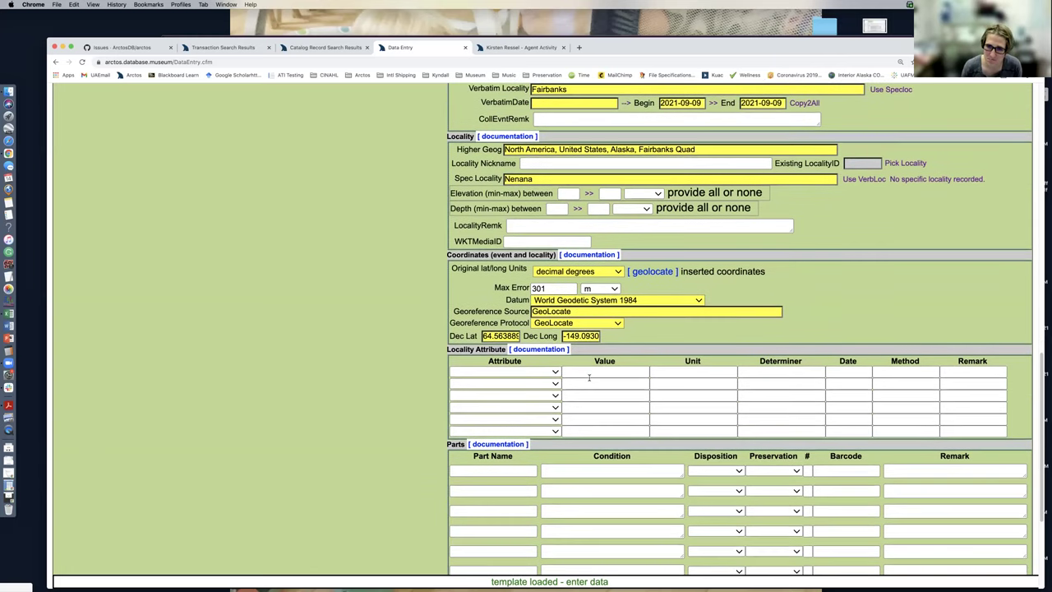
scroll(588, 377, "down", 2)
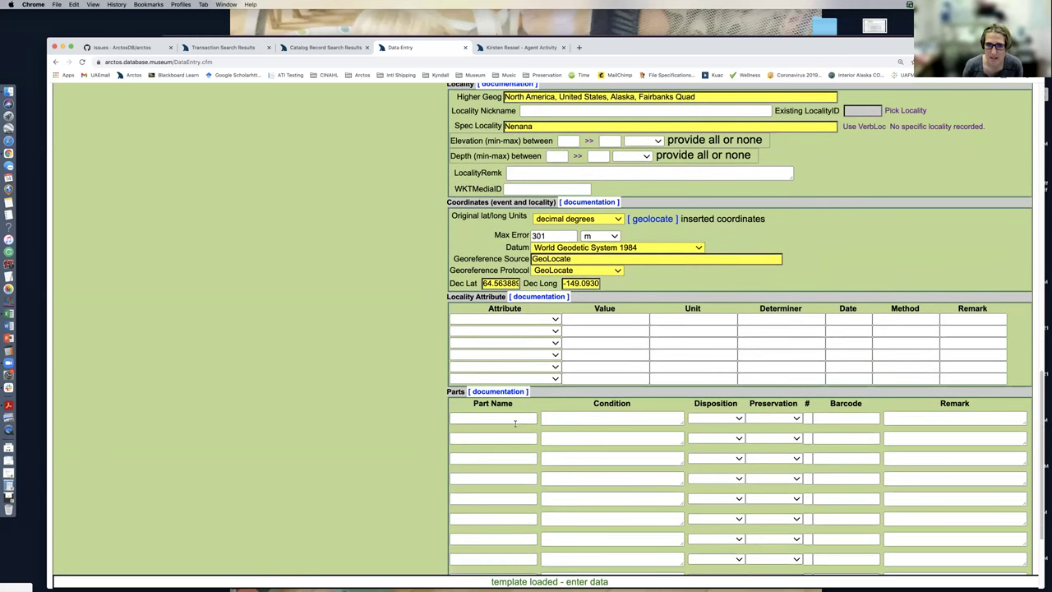
scroll(515, 424, "down", 4)
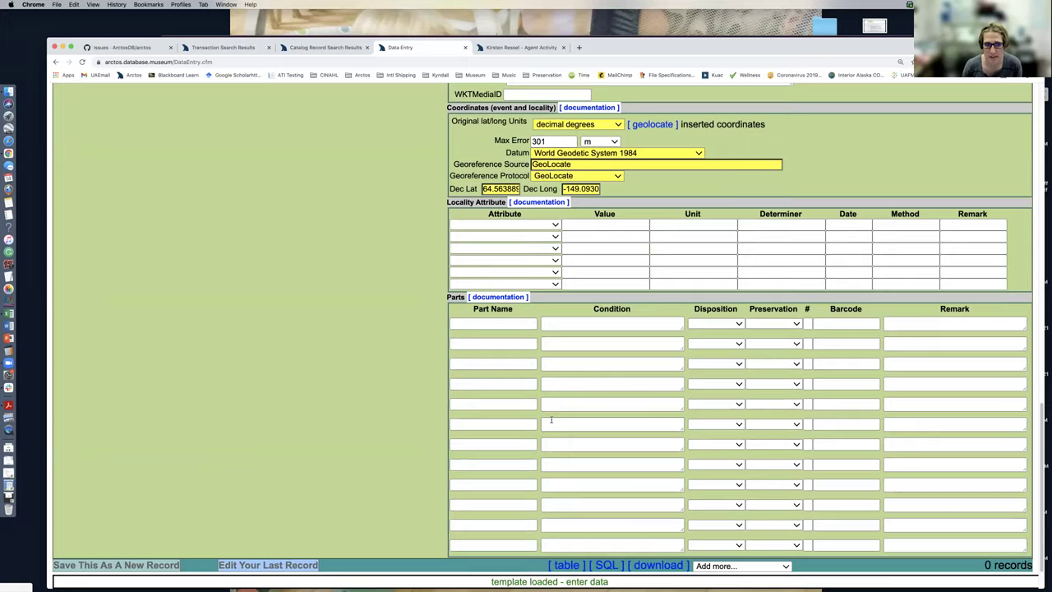
scroll(551, 420, "up", 20)
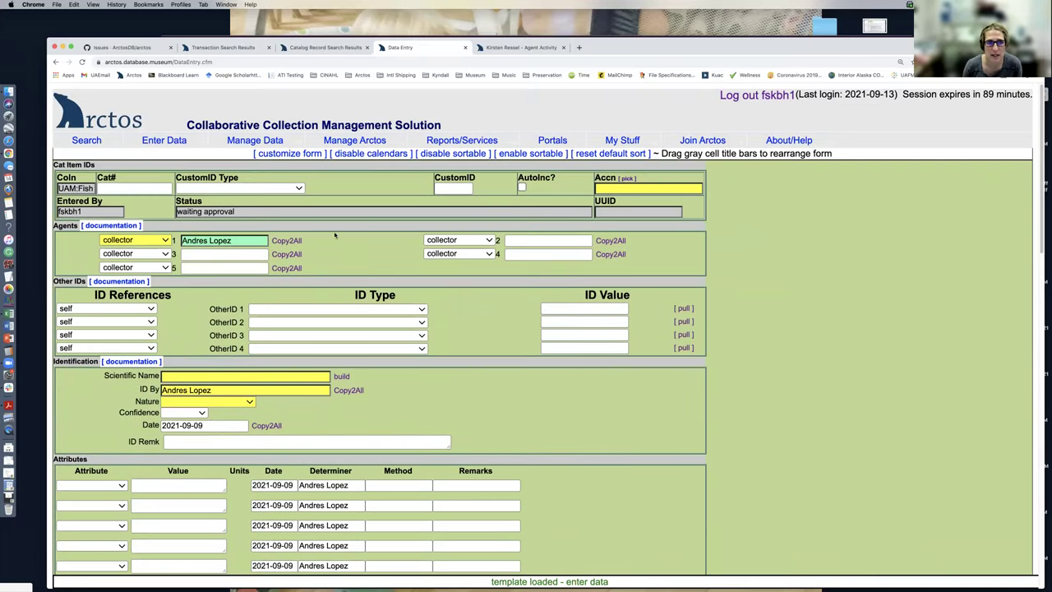
left_click(310, 154)
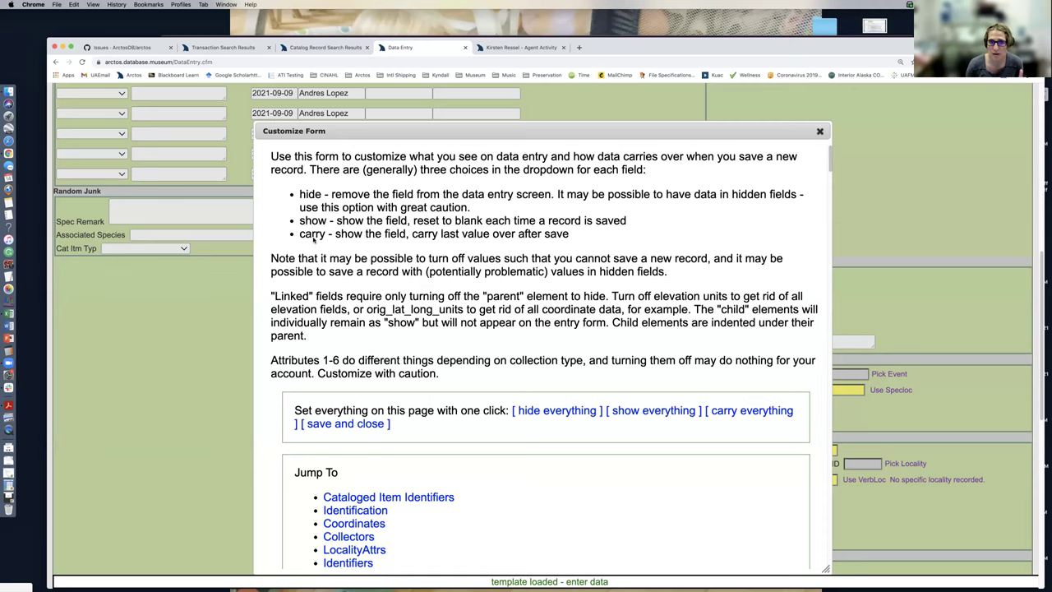
scroll(314, 237, "down", 3)
scroll(315, 236, "up", 2)
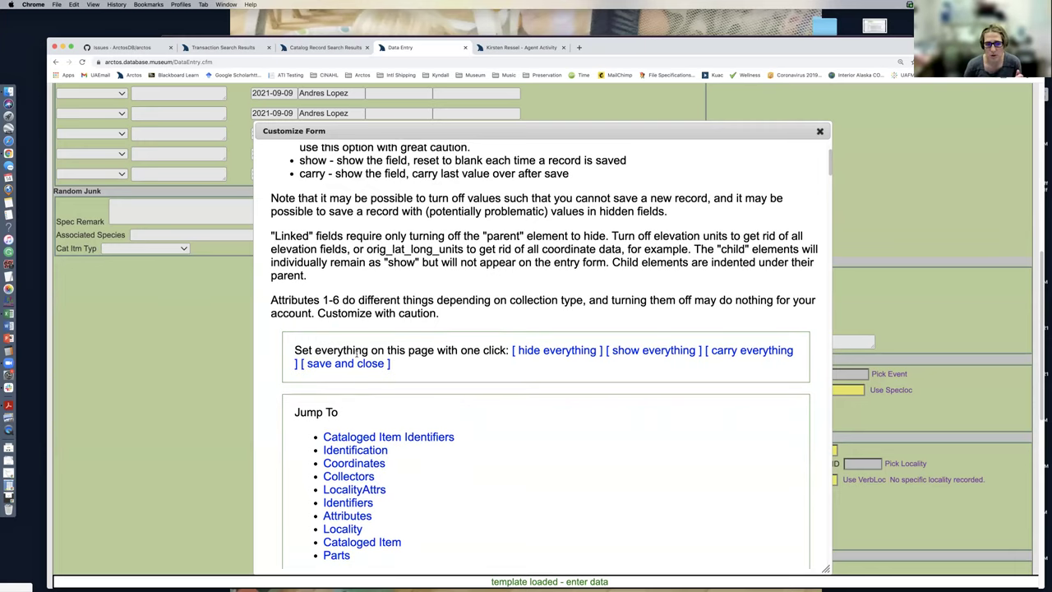
scroll(357, 351, "down", 10)
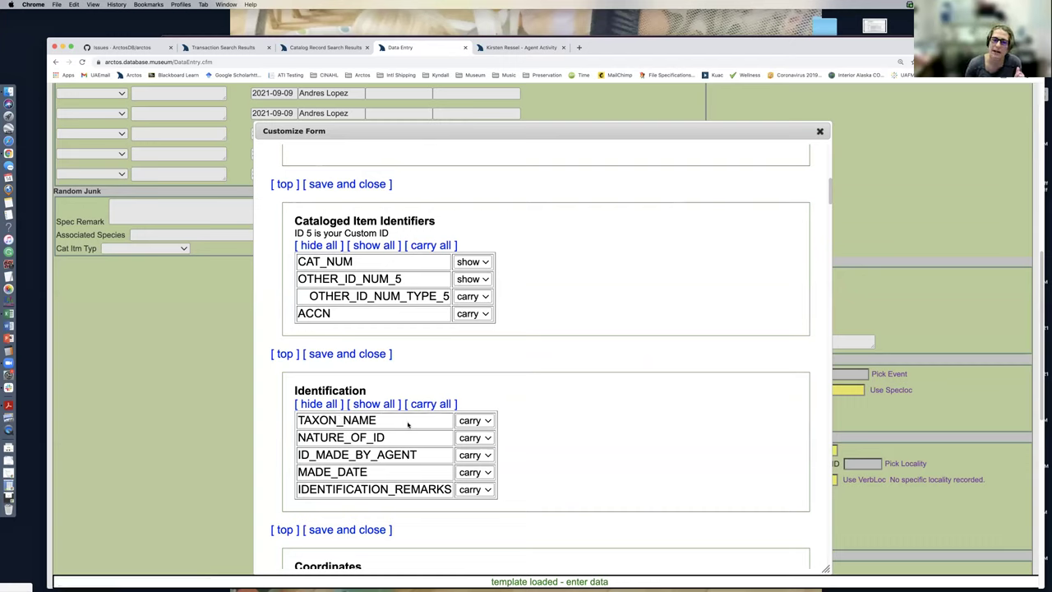
scroll(493, 470, "down", 1)
scroll(493, 469, "down", 3)
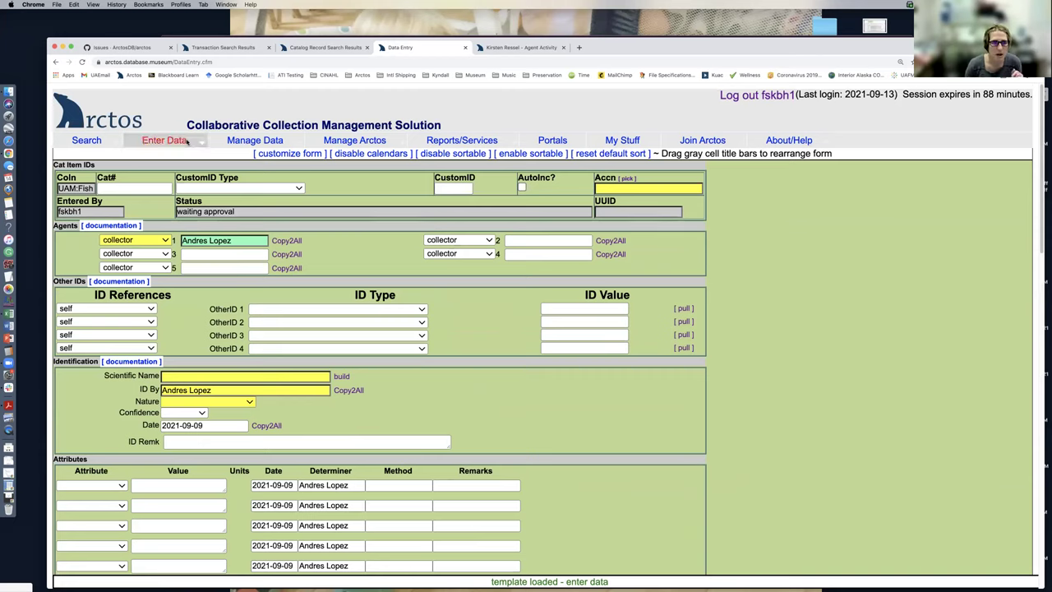
- Go to Enter Data › Bulkloader › Bulkload Catalog Records, showing an empty staging table
left_click(198, 143)
mouse_move(188, 172)
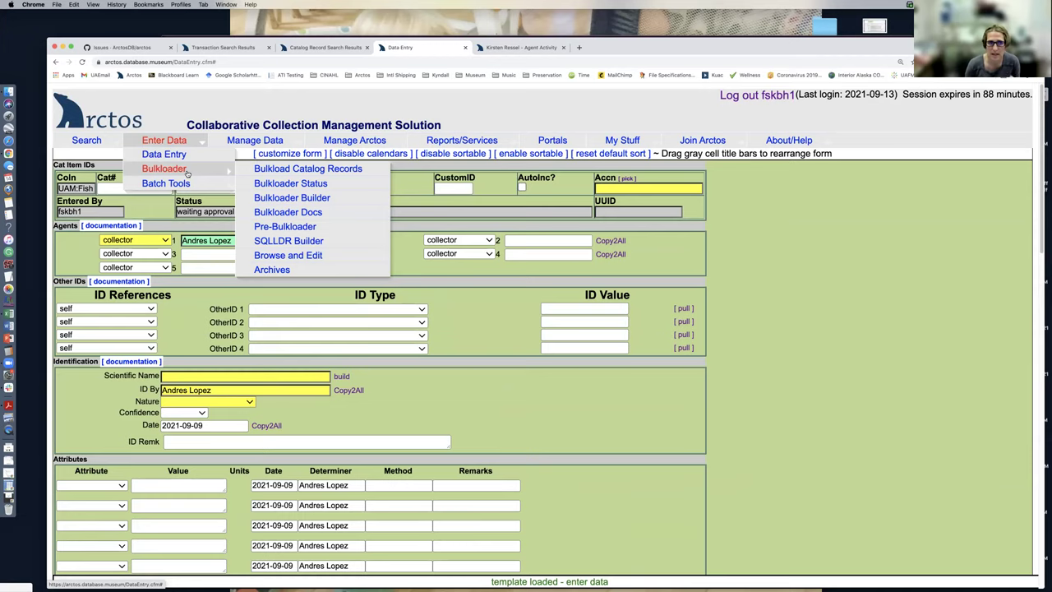
left_click(255, 169)
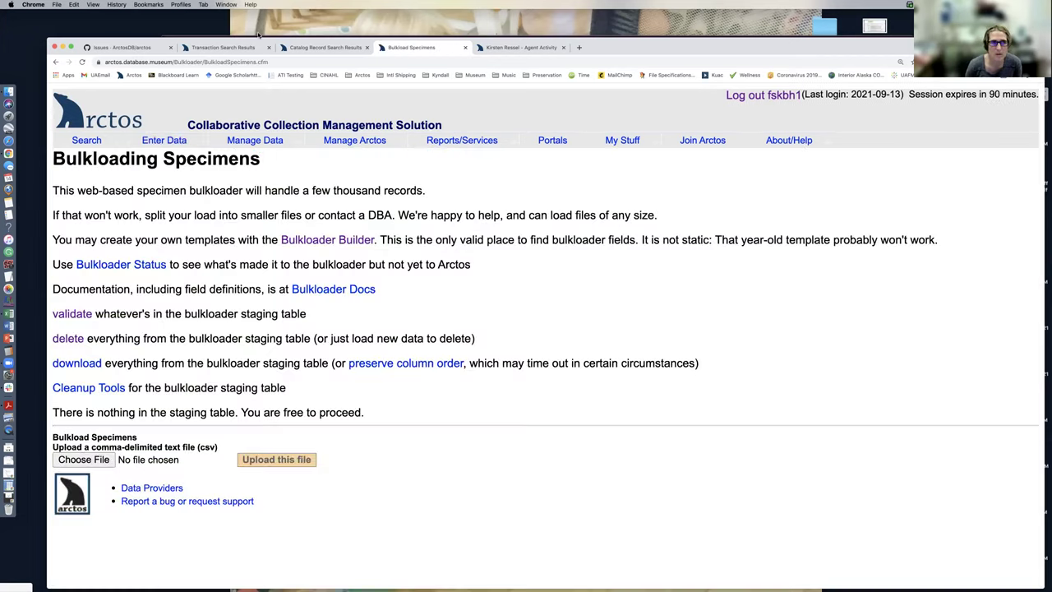
left_click_drag(614, 39, 607, 28)
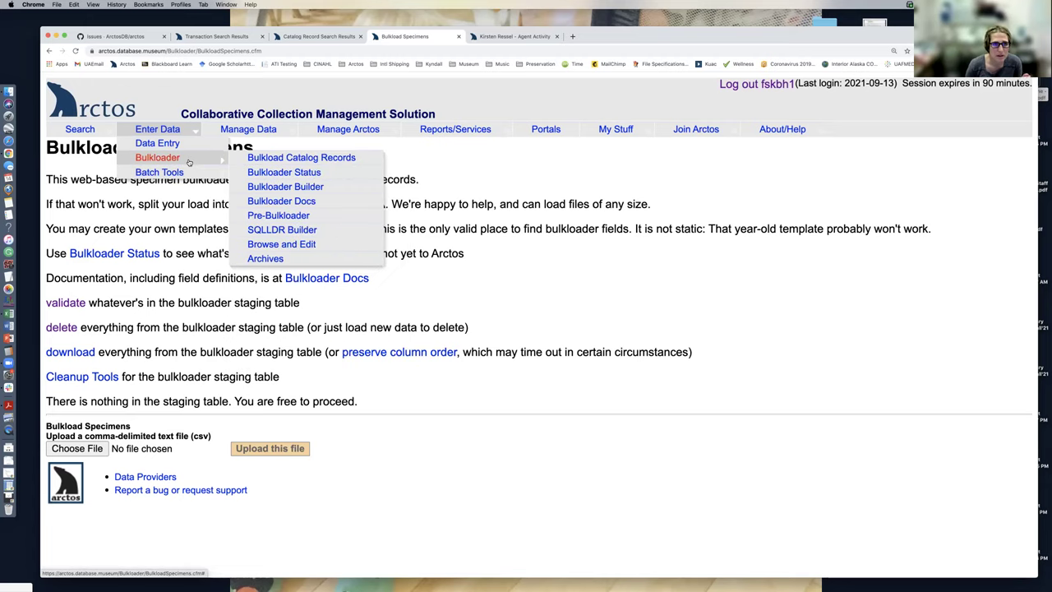
- In the Bulkloader Builder, include D.d coordinates and set 3 agents, 3 parts and 3 attributes
left_click(294, 192)
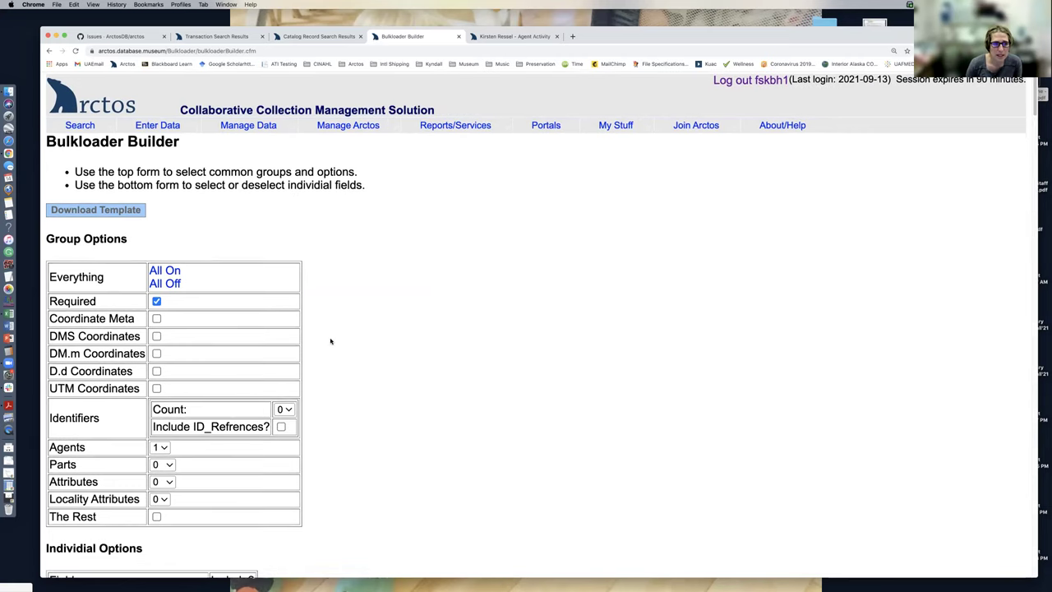
scroll(330, 341, "down", 1)
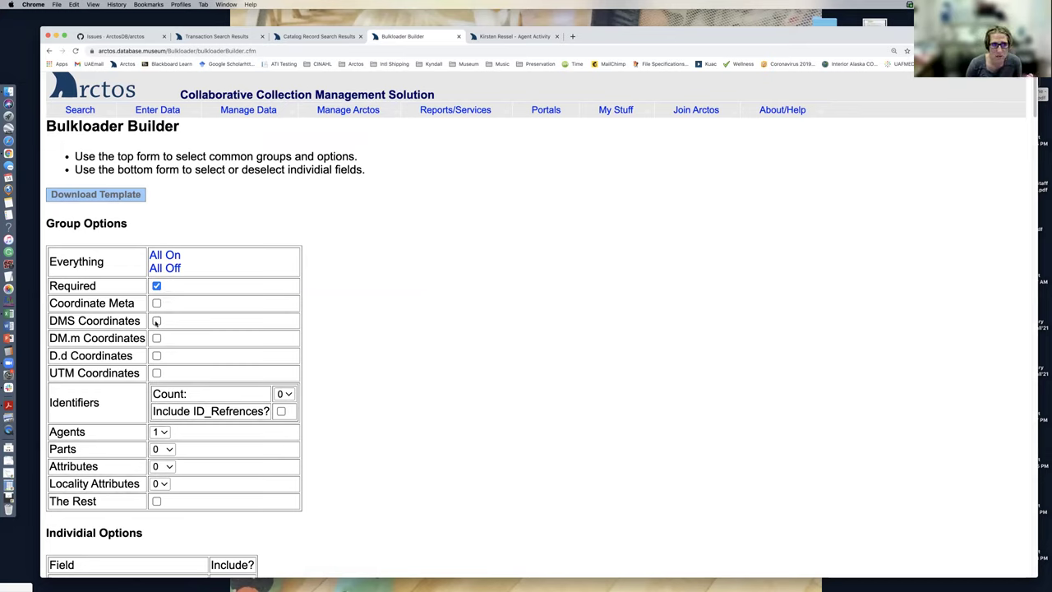
left_click(156, 355)
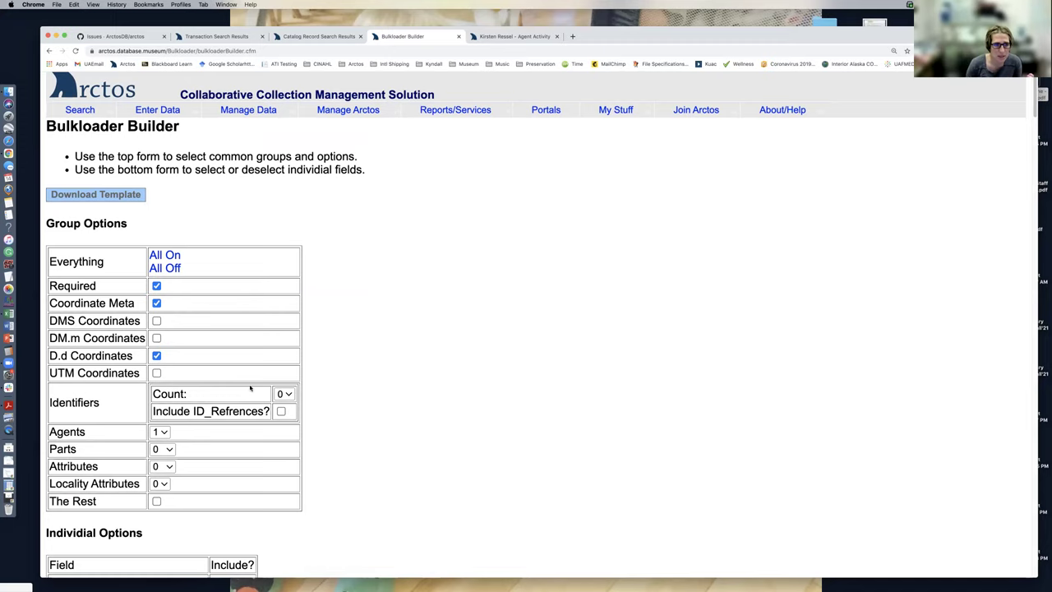
scroll(199, 381, "down", 3)
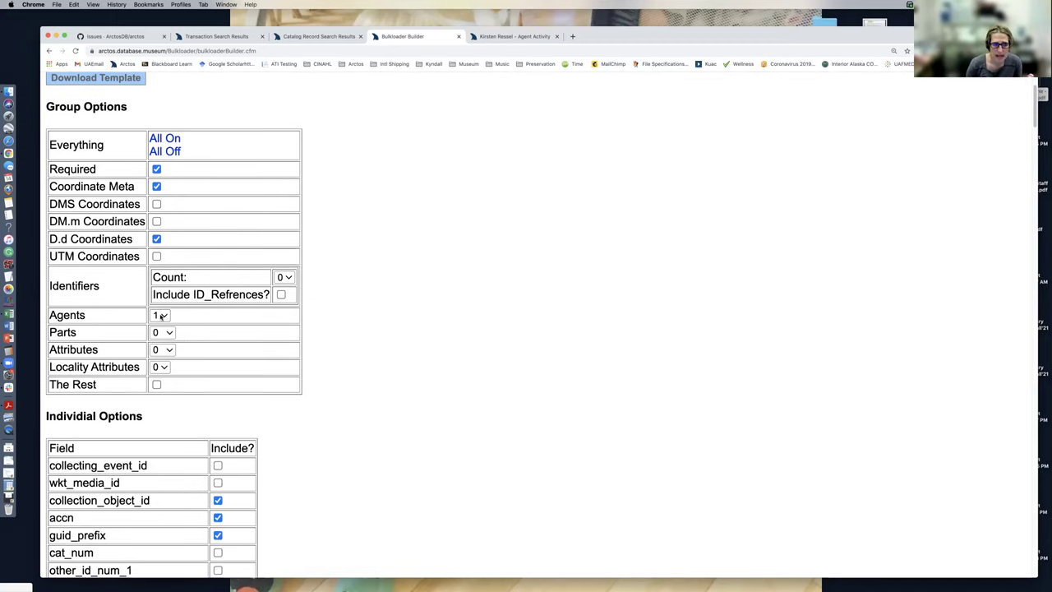
left_click(161, 315)
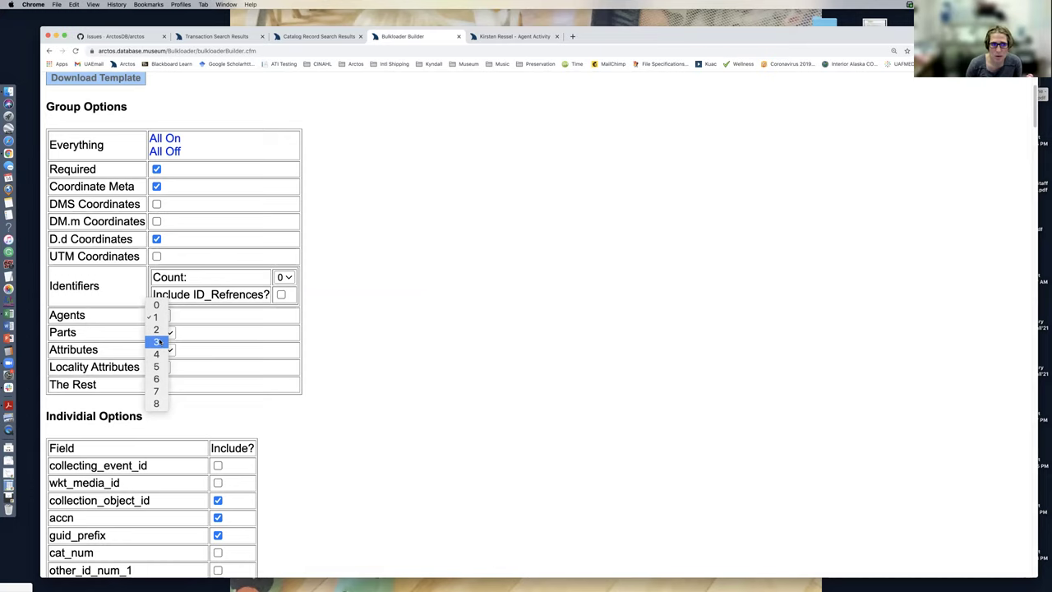
left_click(162, 340)
left_click(163, 333)
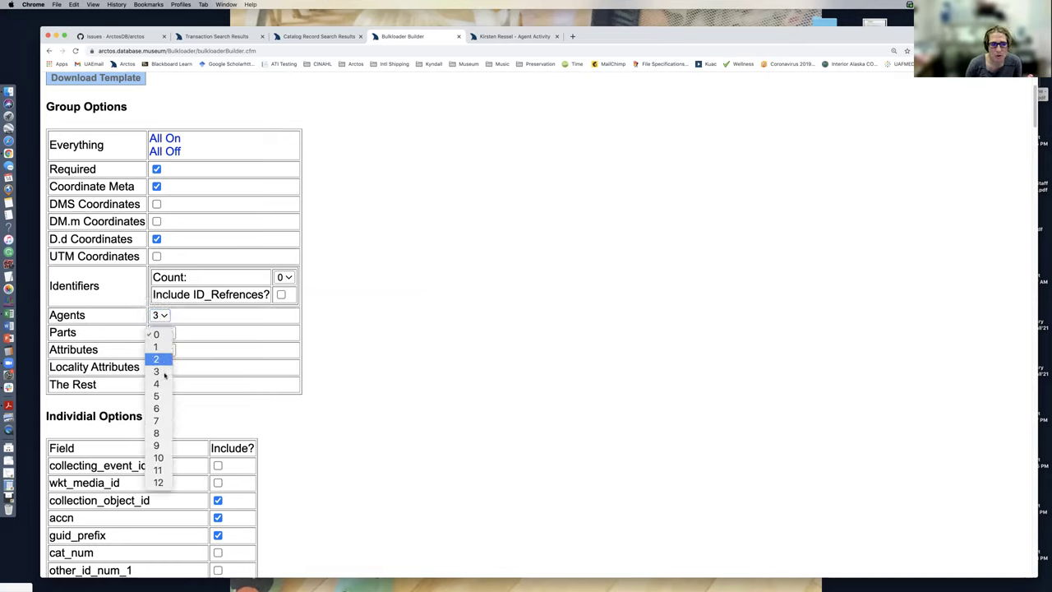
left_click(162, 370)
left_click(162, 349)
left_click(161, 388)
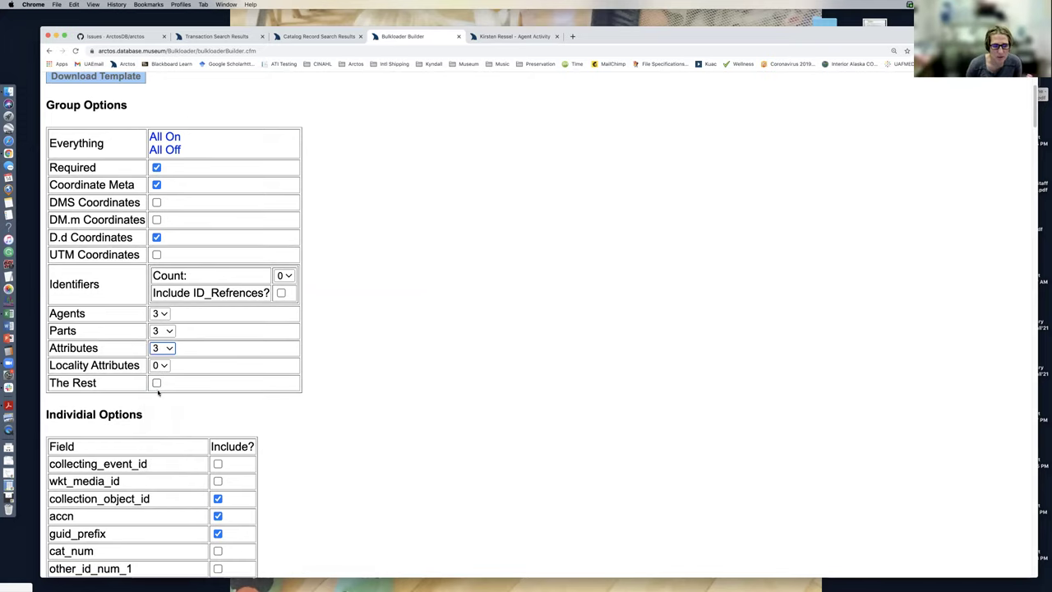
- Download the custom bulkload template CSV and open it in Excel
scroll(158, 392, "down", 5)
scroll(158, 393, "down", 10)
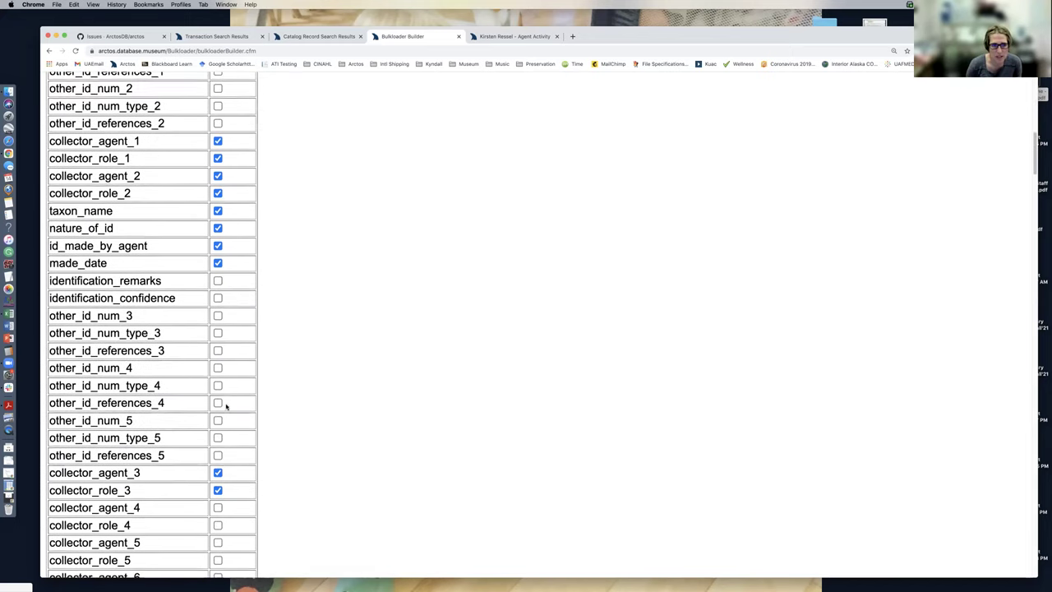
scroll(226, 405, "down", 11)
scroll(226, 407, "down", 1)
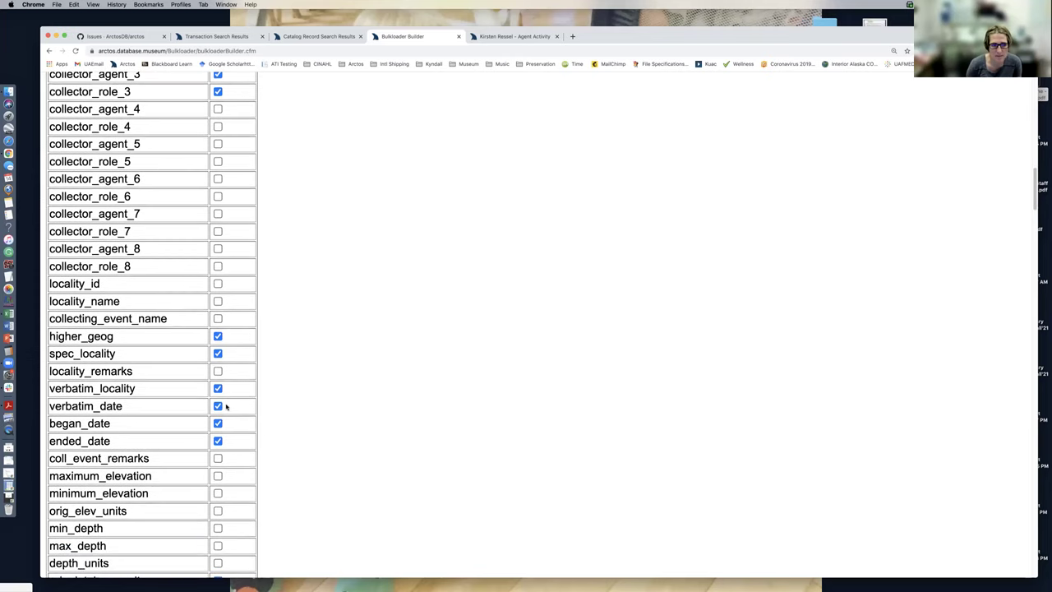
scroll(226, 405, "down", 15)
scroll(226, 406, "up", 20)
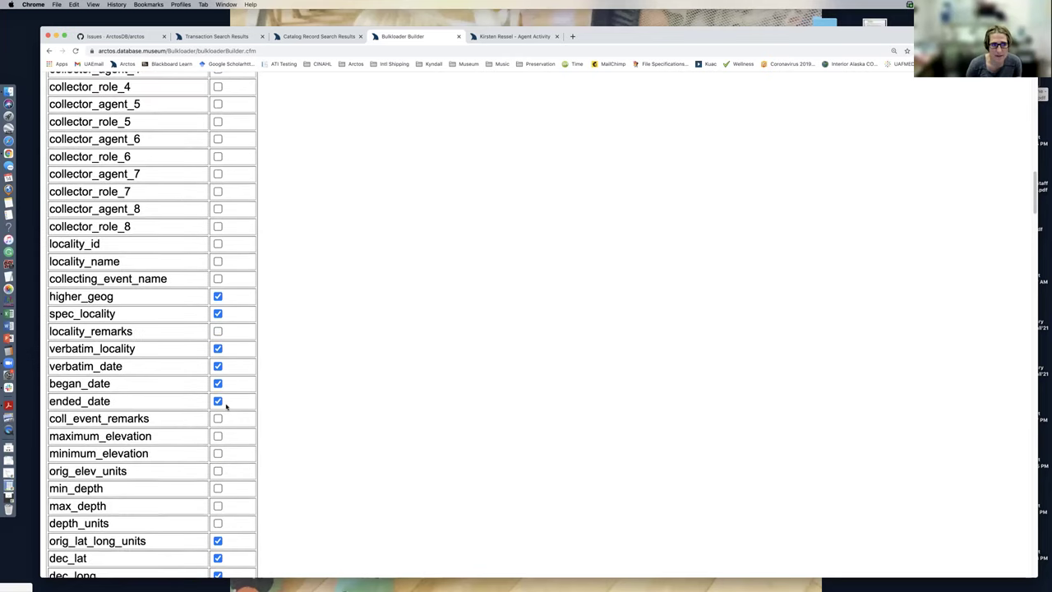
scroll(226, 405, "up", 2)
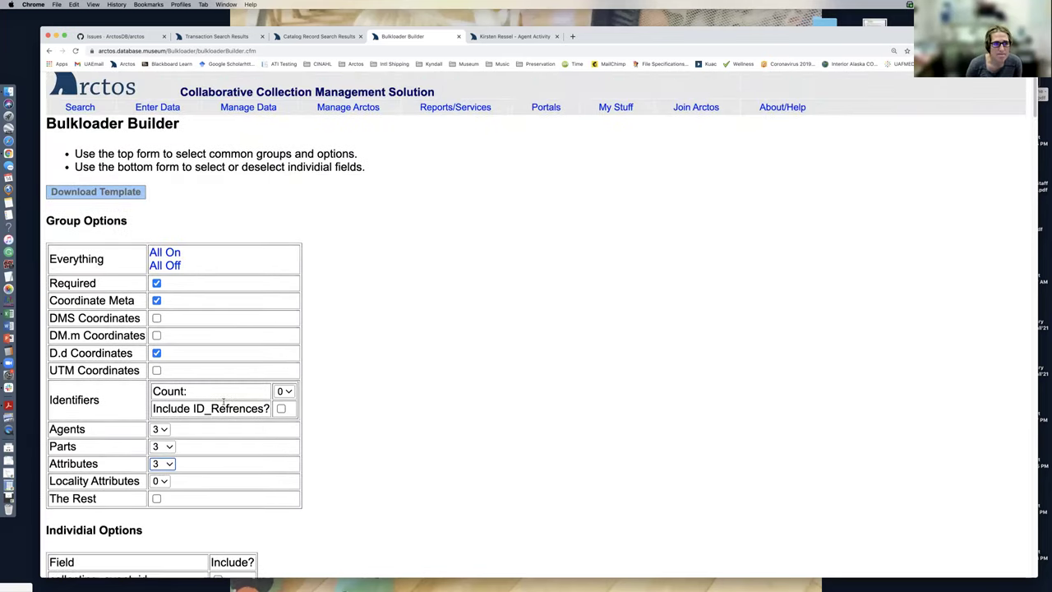
left_click(105, 195)
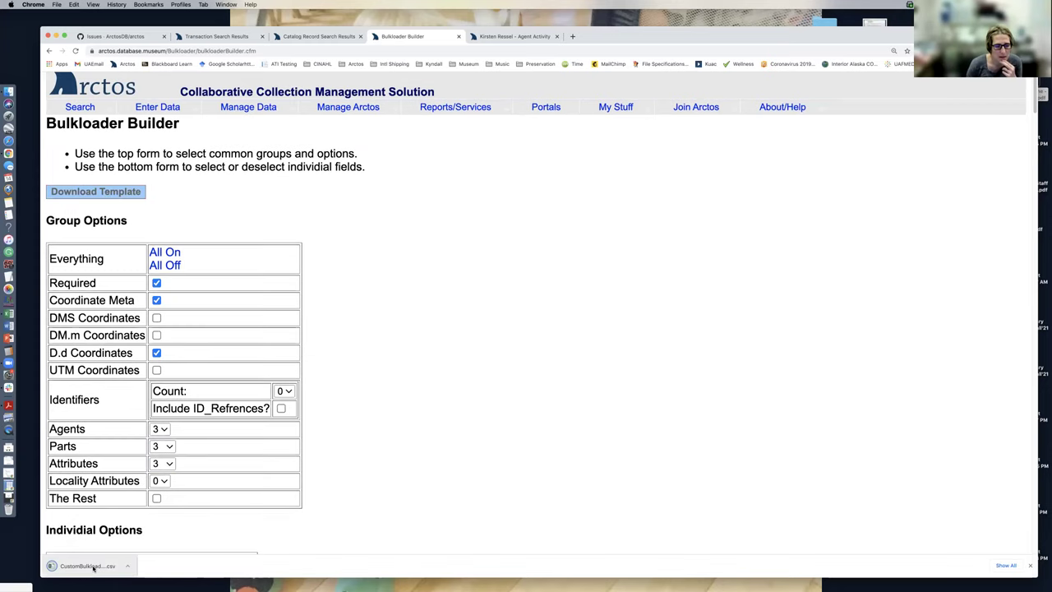
left_click(87, 566)
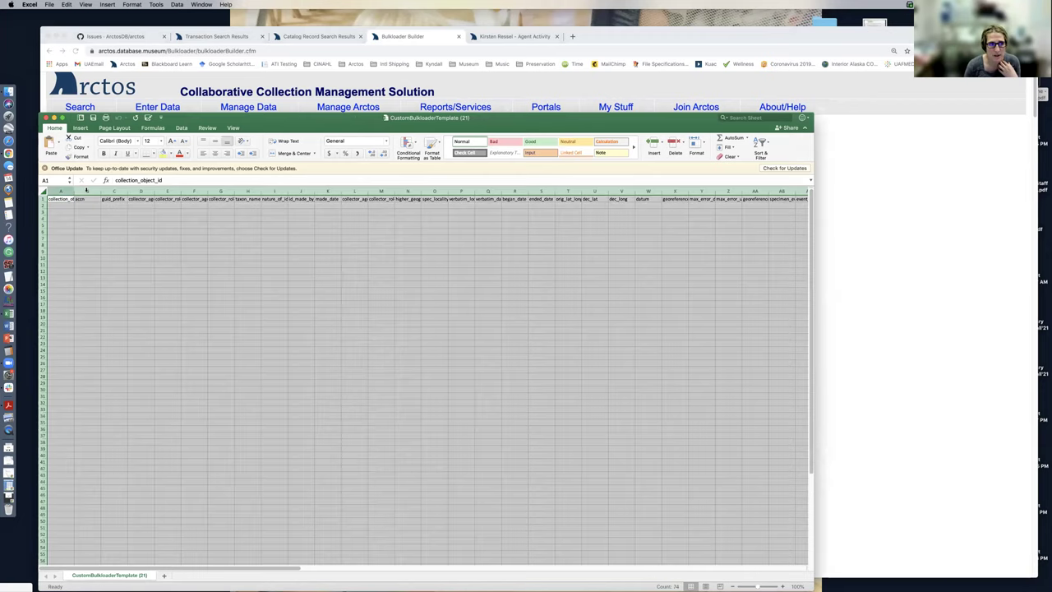
- Autofit every column of the template sheet to its header name
left_click(44, 190)
left_click_drag(100, 189, 100, 189)
double_click(100, 189)
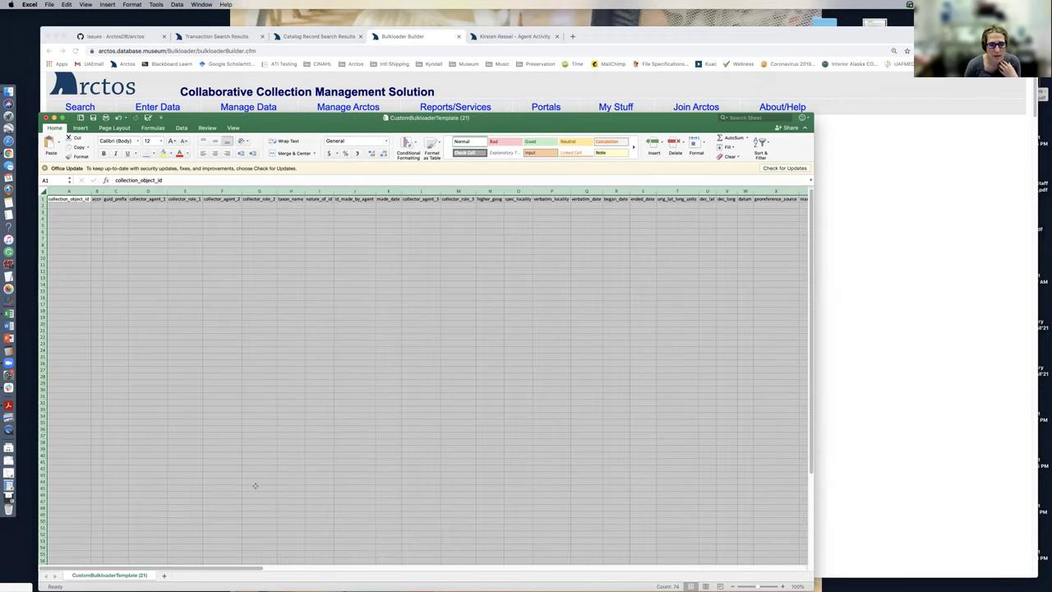
left_click(255, 486)
- Review the part_name_3 to part_preservation_3 and attribute_ column headers in row 1
left_click_drag(243, 567, 569, 572)
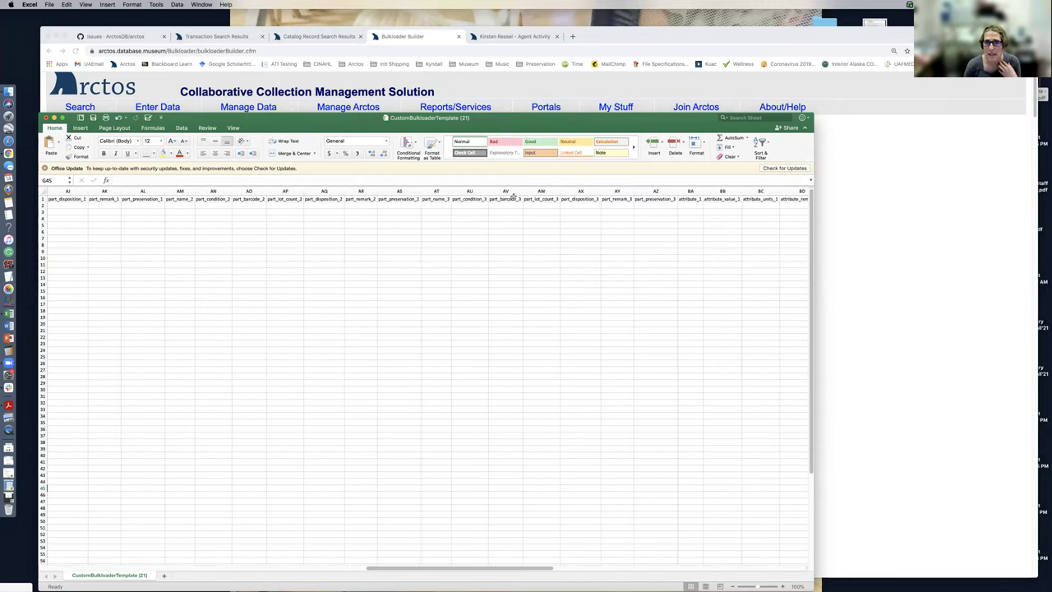
left_click_drag(436, 200, 669, 200)
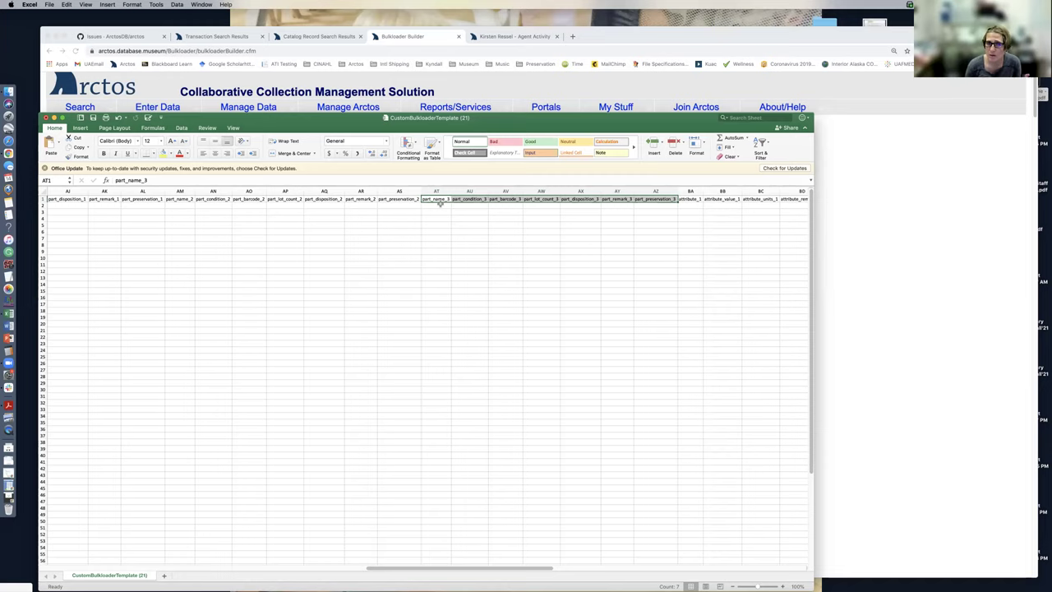
left_click(444, 225)
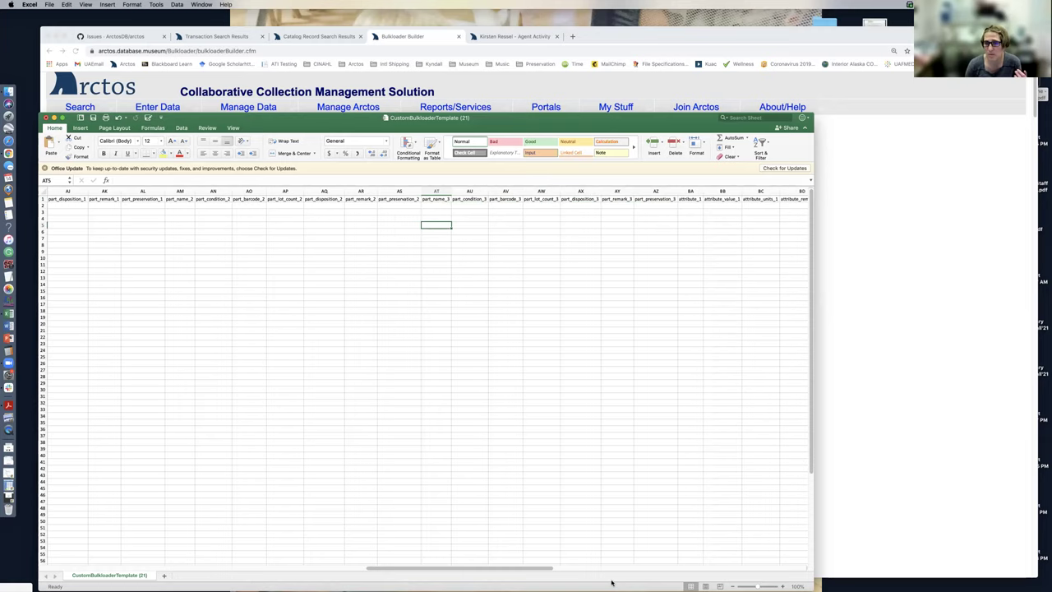
left_click_drag(507, 570, 577, 570)
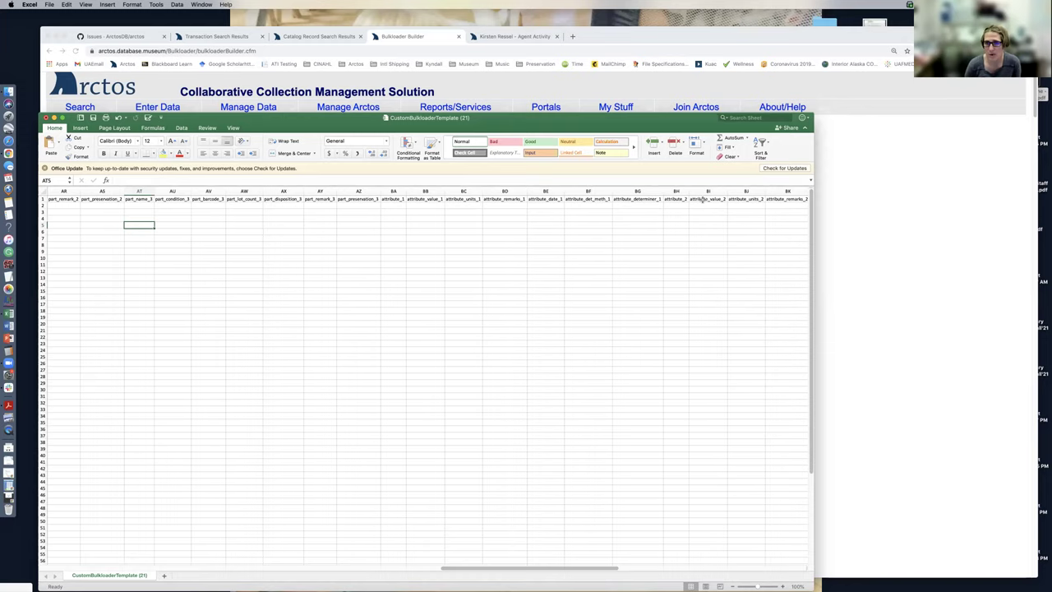
- Return to the Bulkloader Builder in Chrome and look over its field checklist, including other_id_references_5
left_click(911, 252)
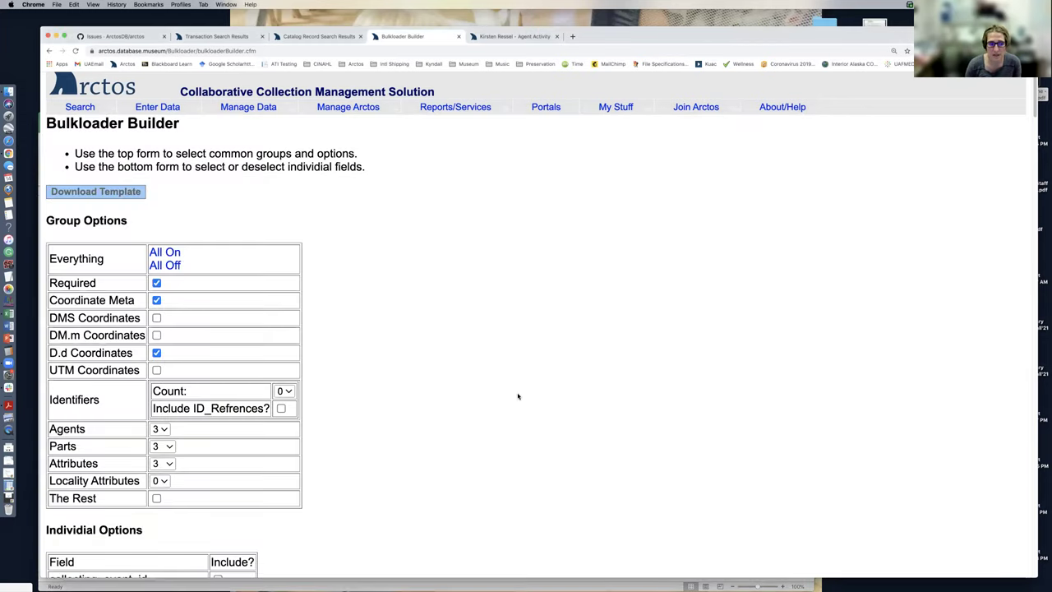
scroll(517, 396, "down", 15)
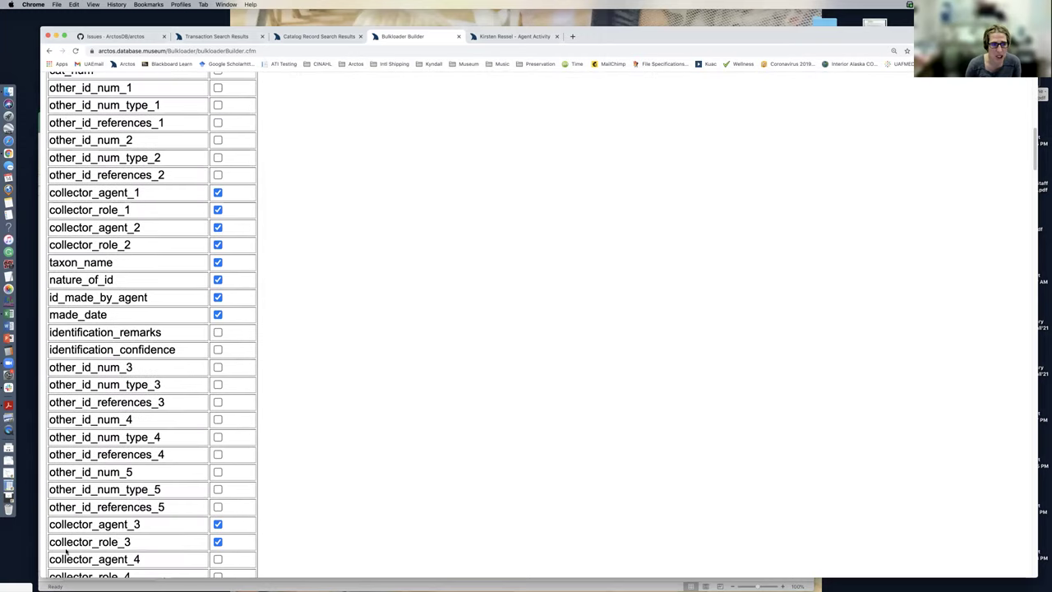
left_click_drag(168, 501, 48, 507)
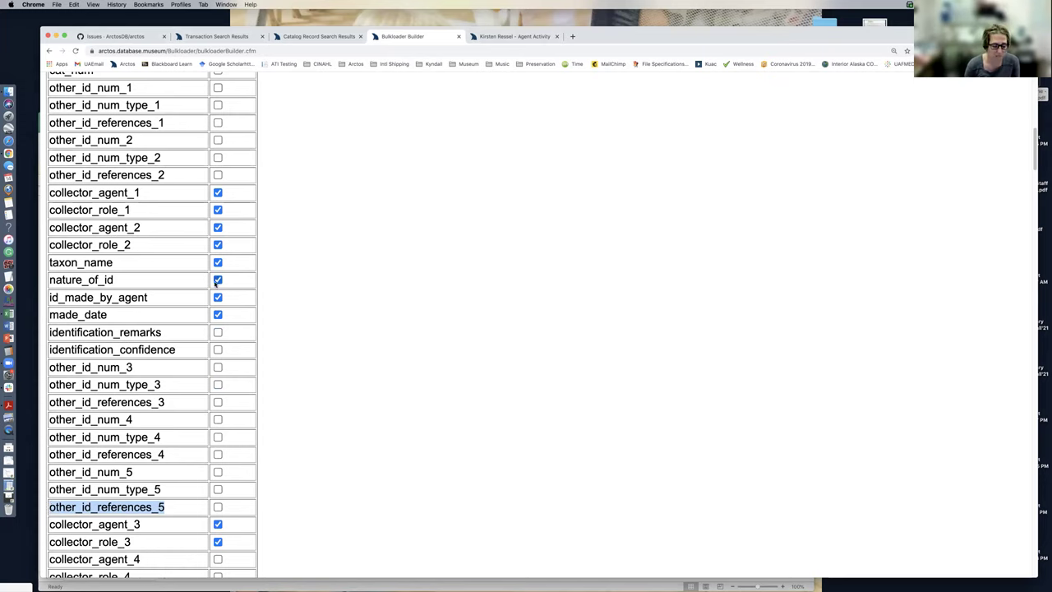
left_click(293, 422)
scroll(326, 411, "down", 5)
scroll(326, 410, "up", 15)
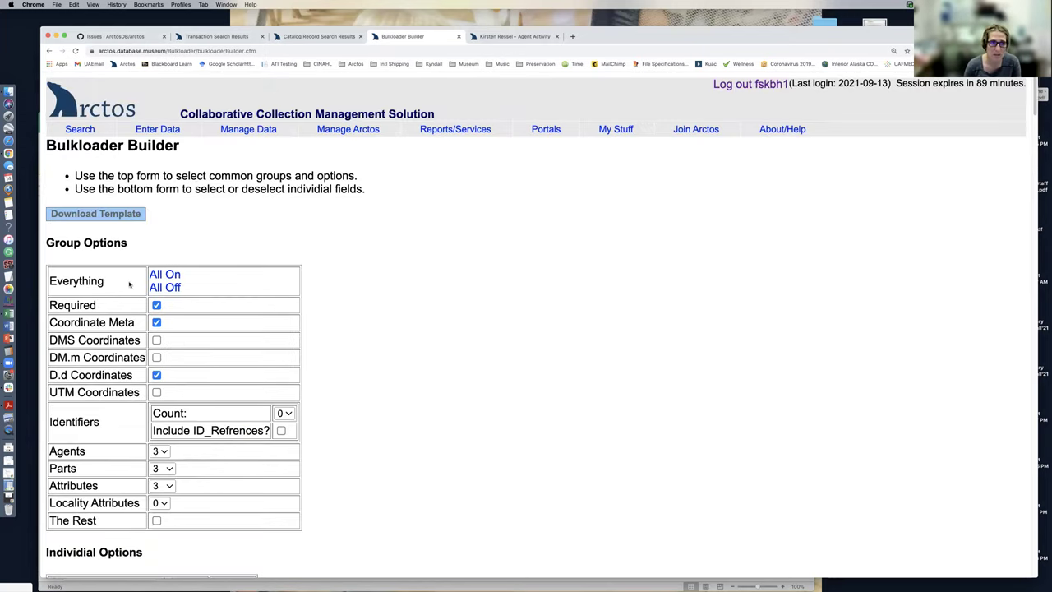
- Visit the Bulkload Catalog Records upload page and cancel the file picker without choosing a file
mouse_move(157, 129)
mouse_move(179, 158)
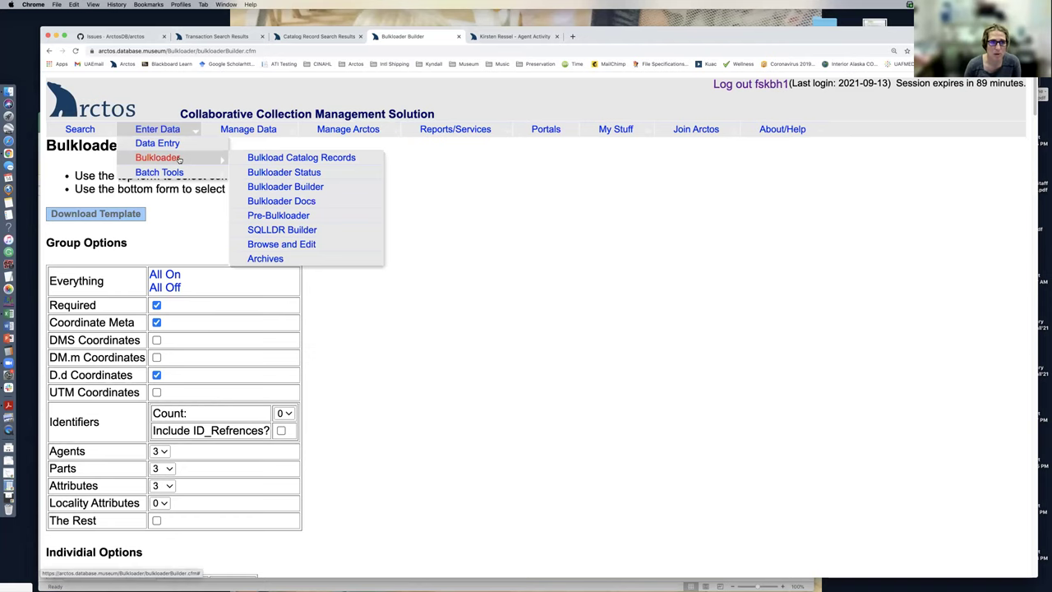
left_click(233, 158)
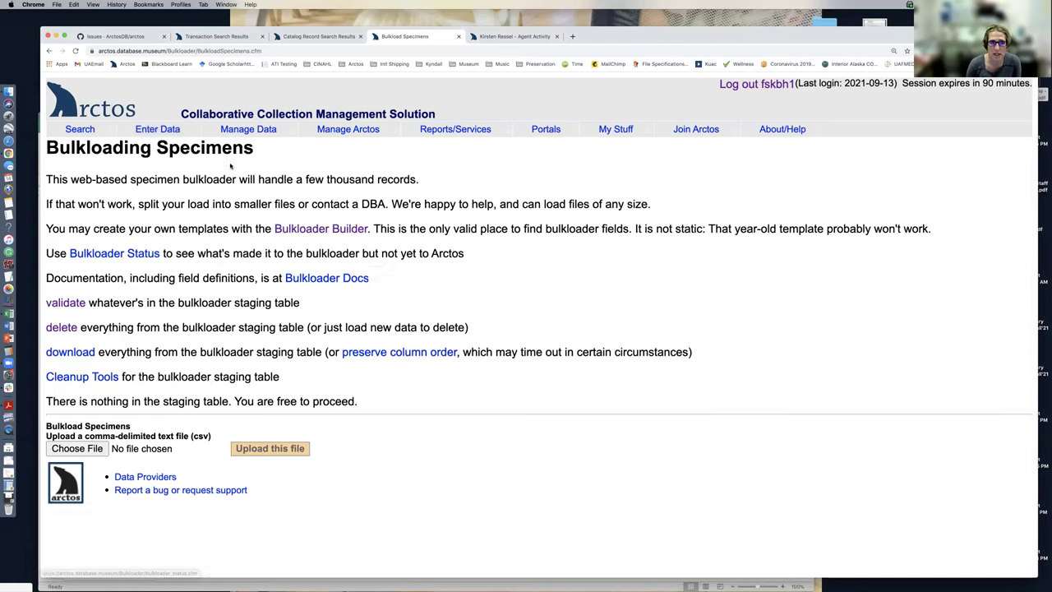
left_click(78, 447)
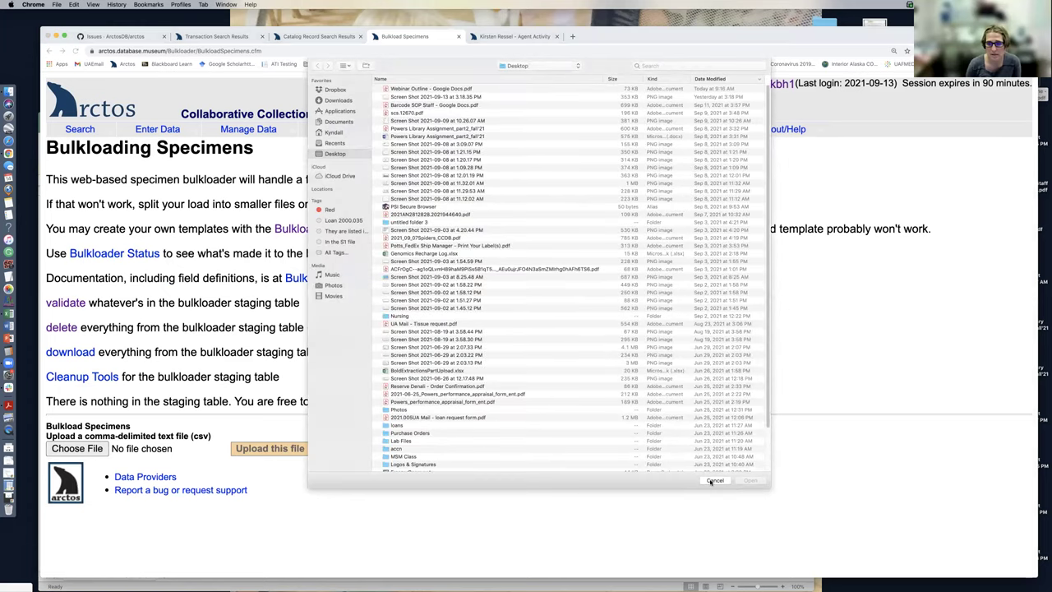
left_click(713, 480)
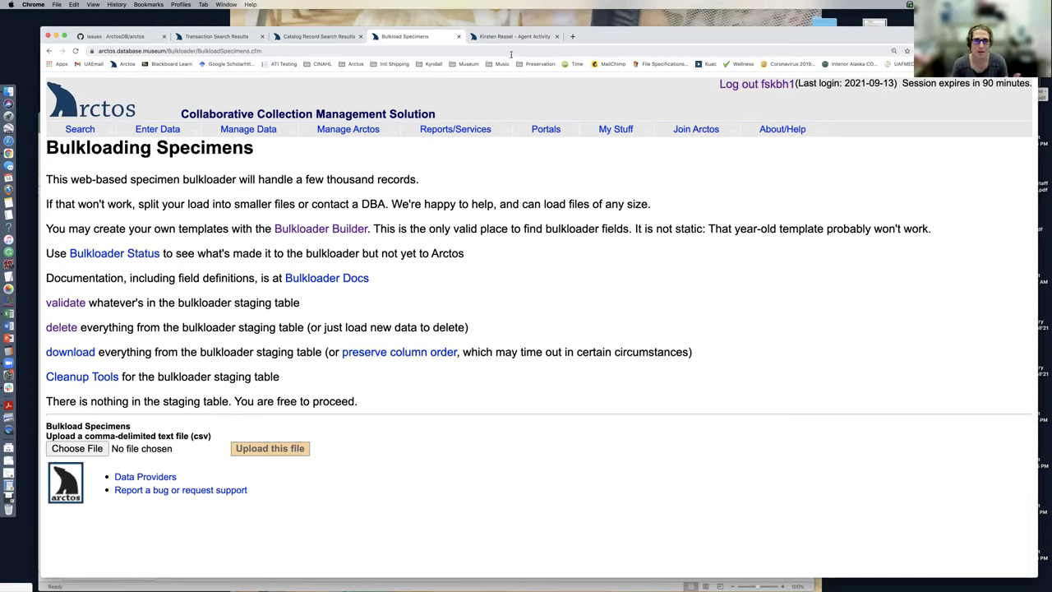
- Check the agent activity page, then return to the Transaction Search Results for the UAM:Fish loan
left_click(509, 38)
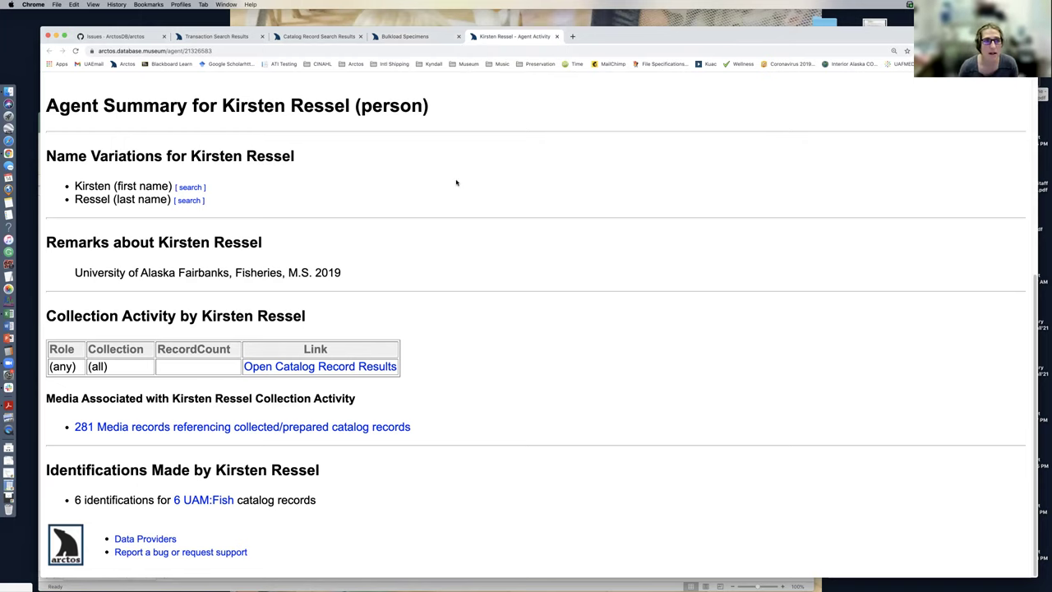
left_click(215, 39)
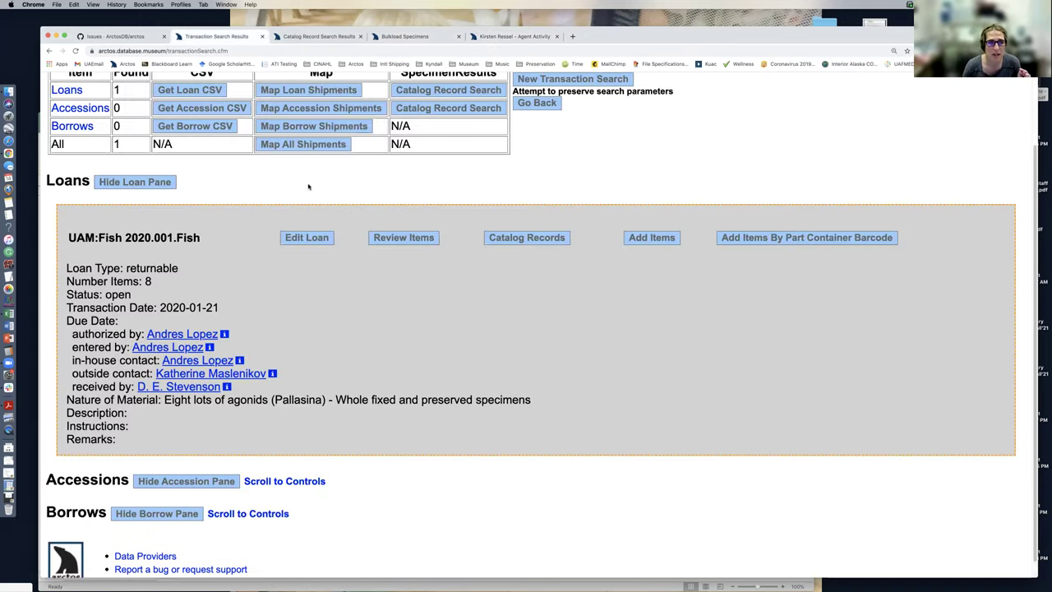
scroll(307, 183, "up", 3)
mouse_move(184, 135)
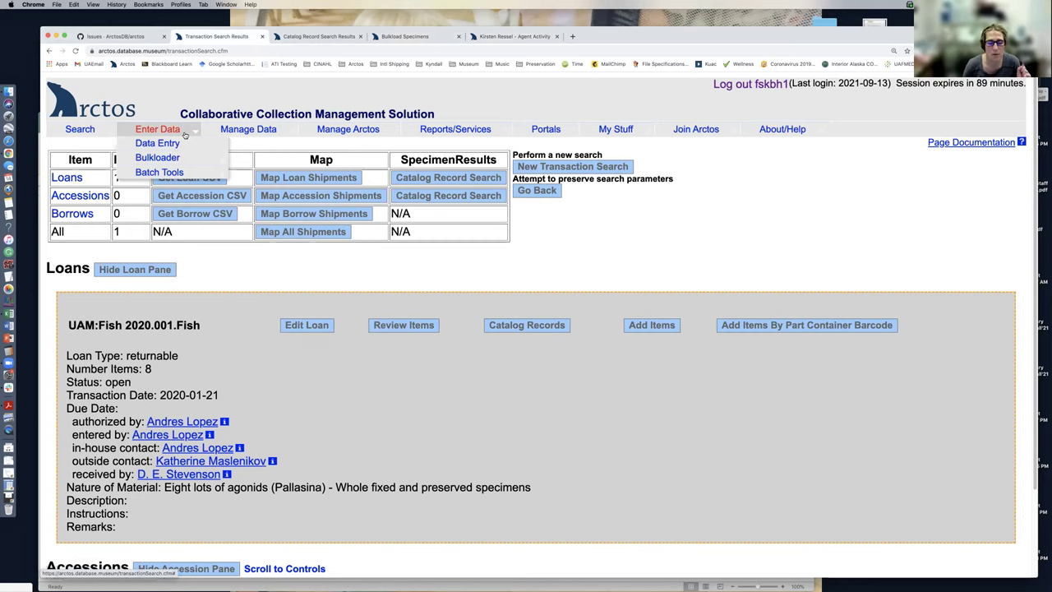
- Open Batch Tools › Citation › Bulkload Citations and browse the other Batch Tools and Transactions menus
mouse_move(187, 174)
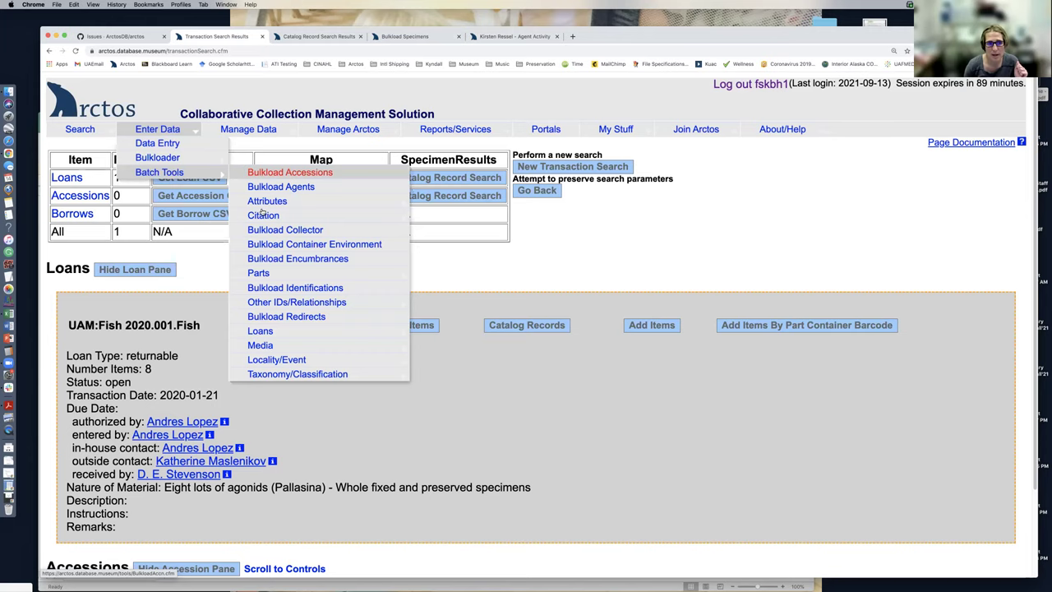
mouse_move(263, 215)
left_click(435, 215)
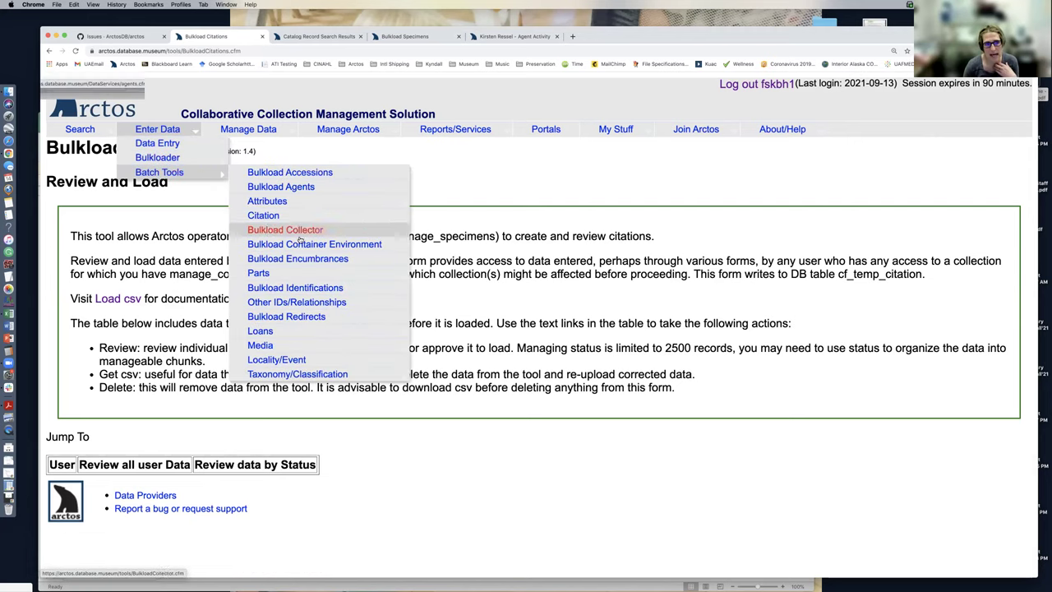
mouse_move(285, 275)
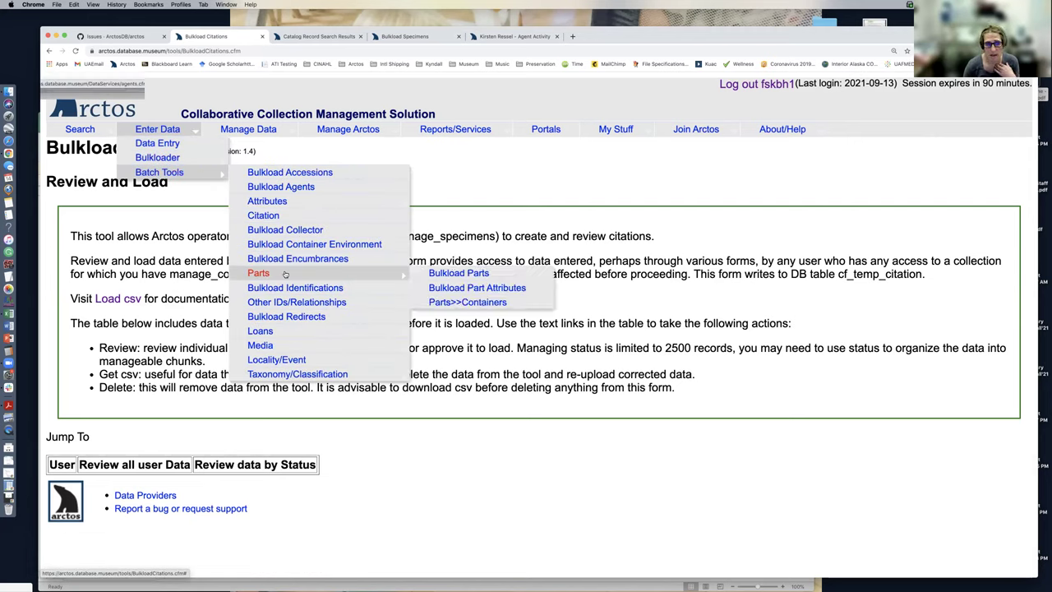
mouse_move(294, 304)
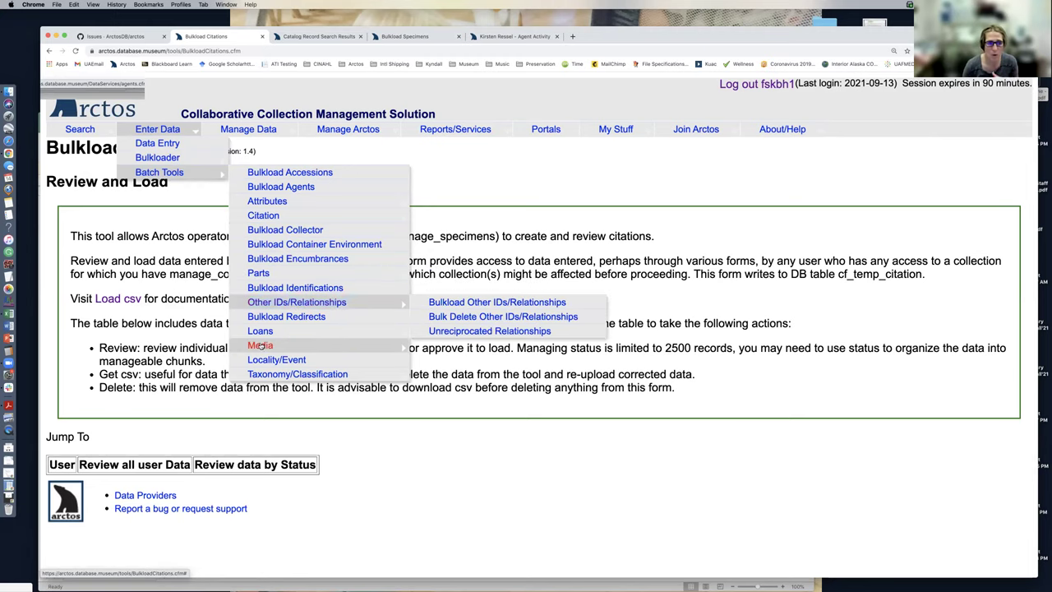
mouse_move(262, 346)
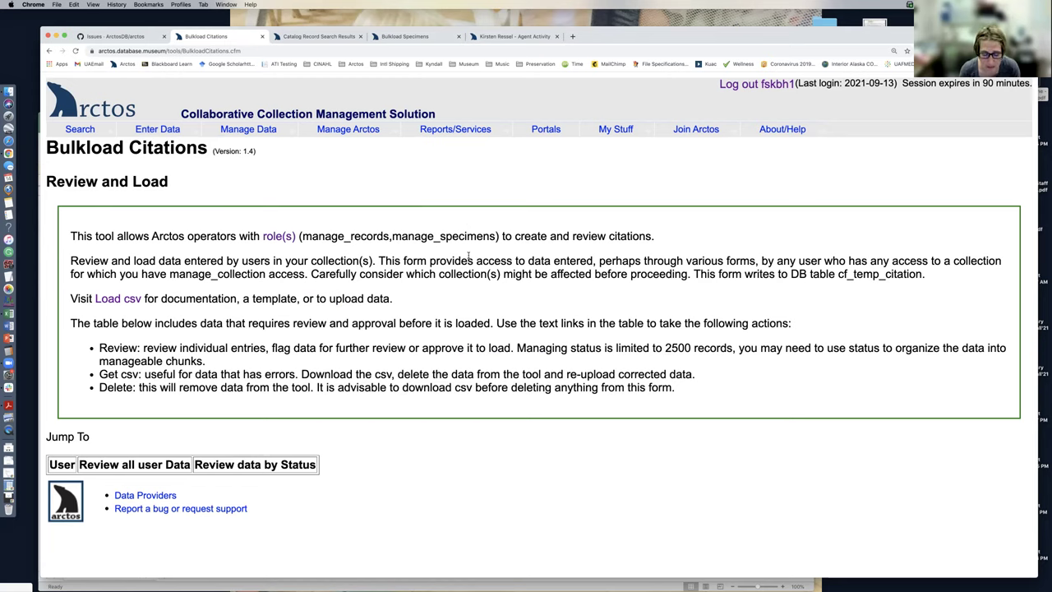
mouse_move(248, 130)
mouse_move(244, 184)
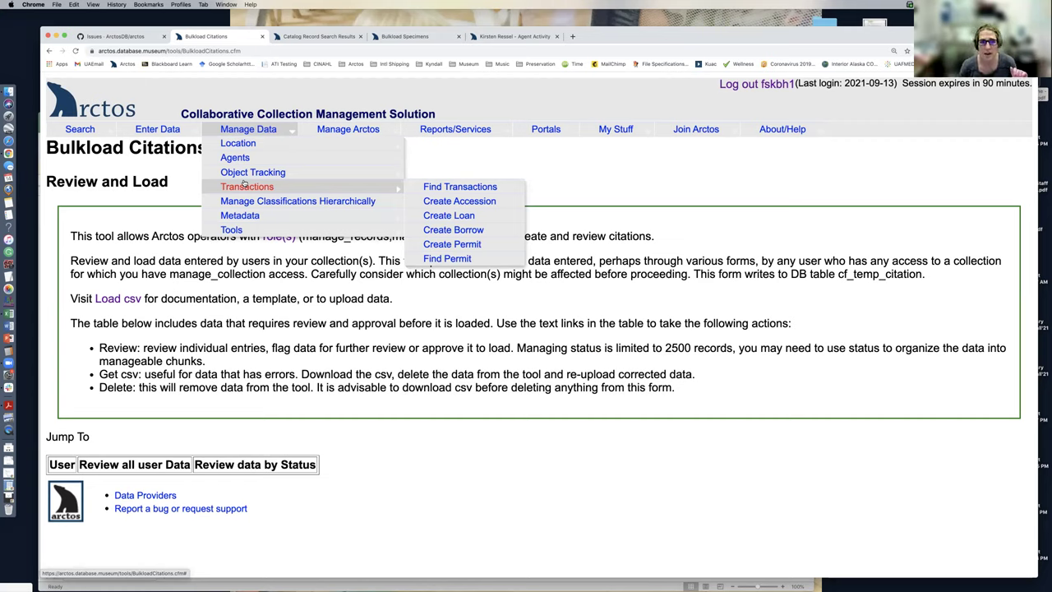
- Search Find Transactions for UAM:Fish loans with accession number 2018.004
left_click(416, 189)
left_click(79, 261)
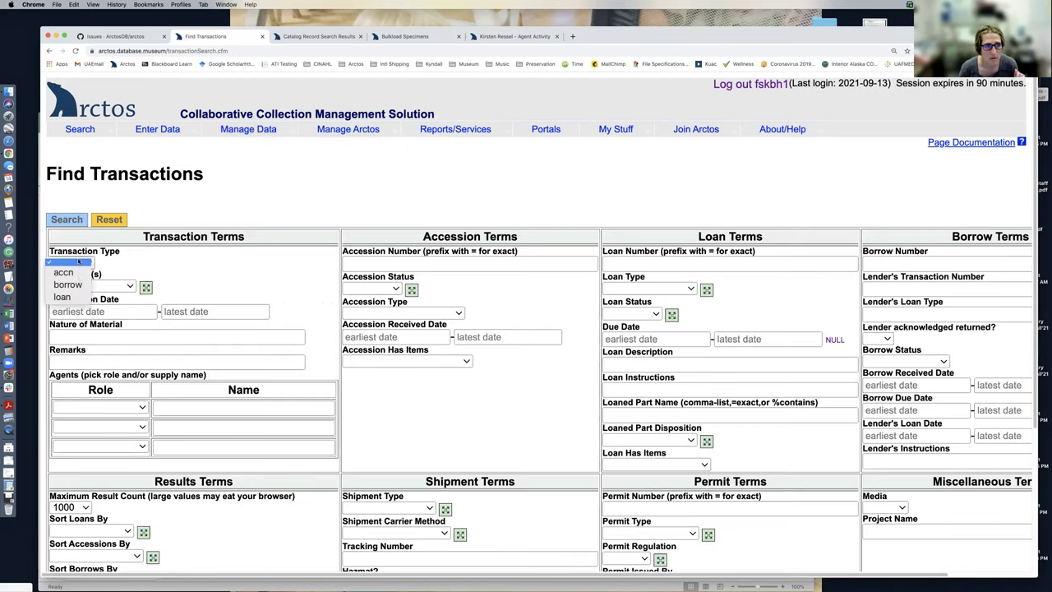
left_click(61, 296)
left_click(360, 263)
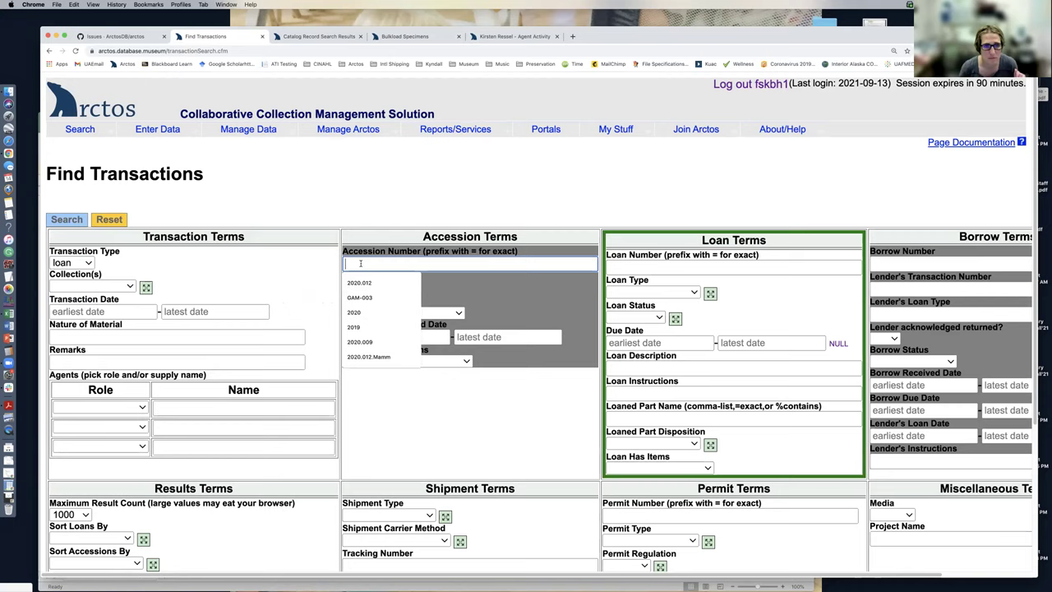
type("2018.004")
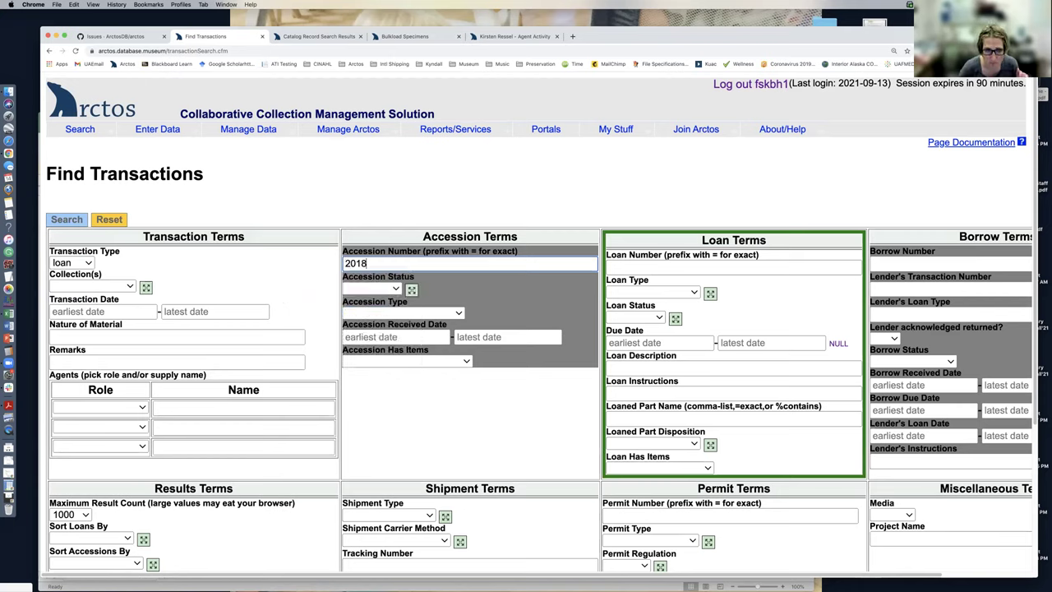
left_click(82, 291)
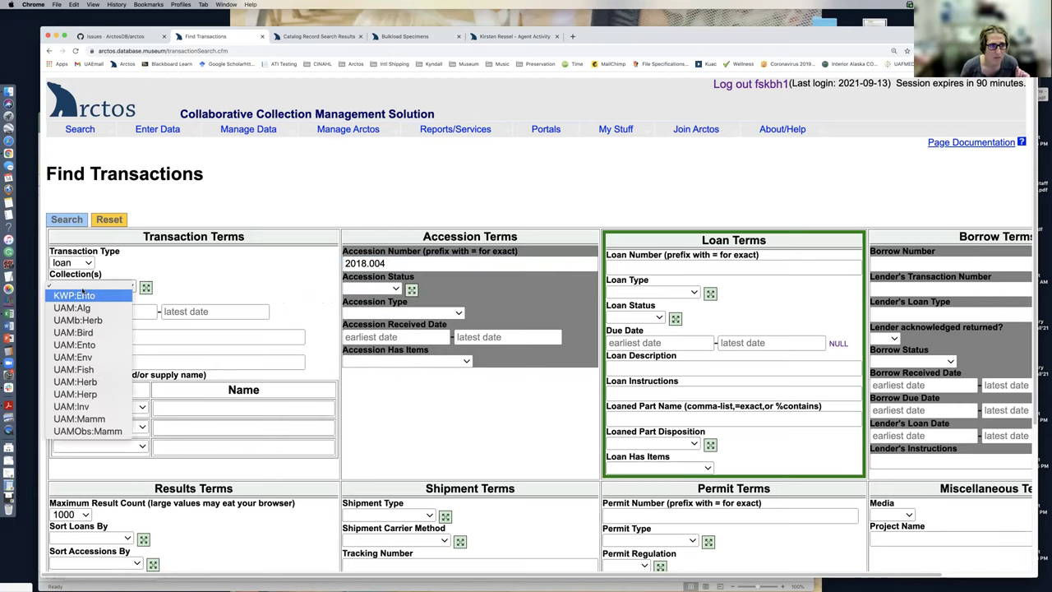
left_click(74, 369)
left_click(69, 219)
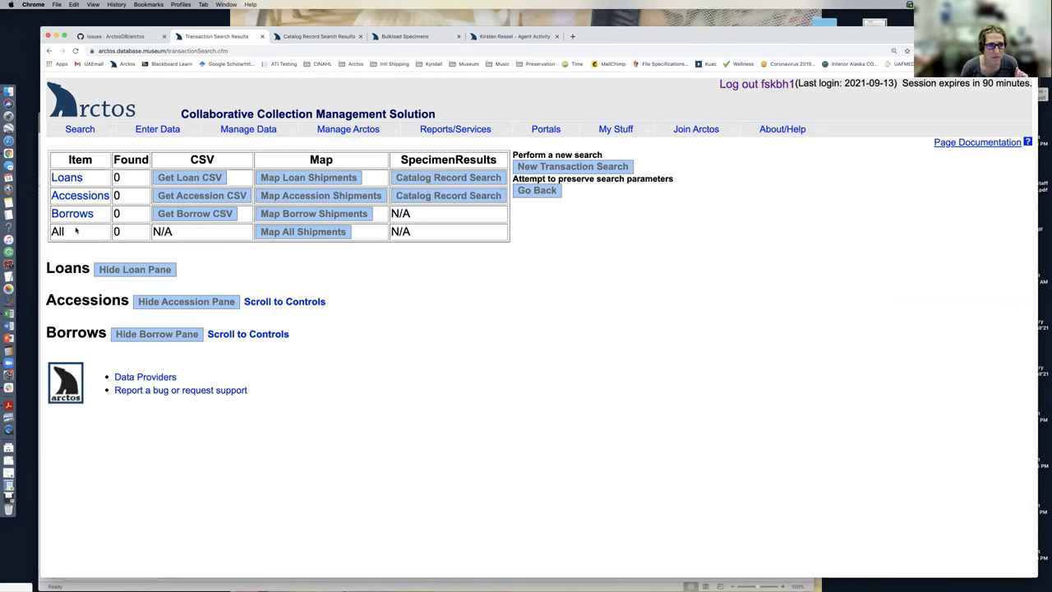
- Clear the accession number and search UAM:Fish by loan number 2018.004 instead
left_click(47, 50)
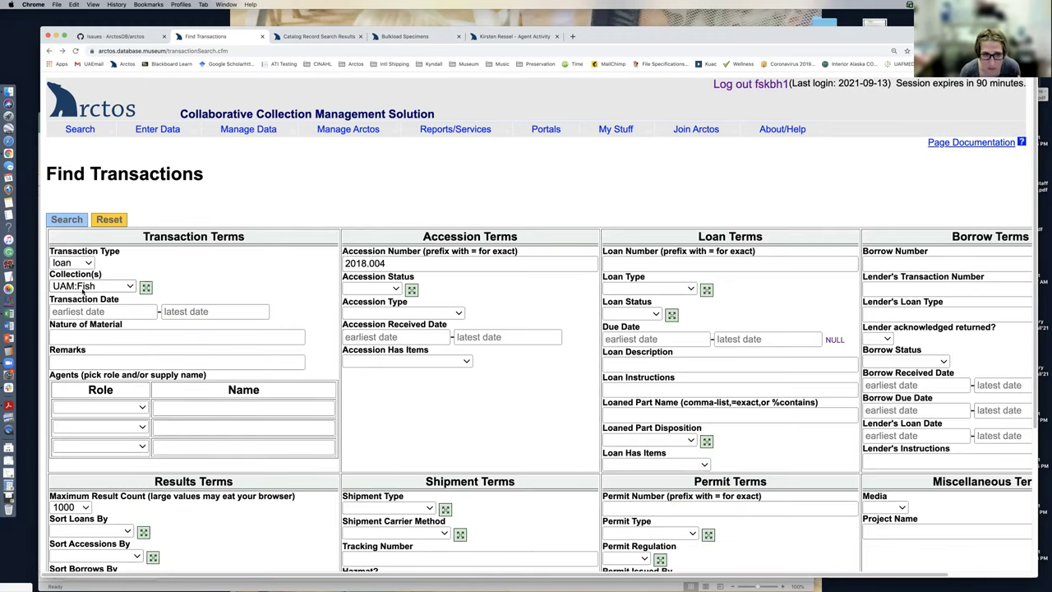
left_click(82, 287)
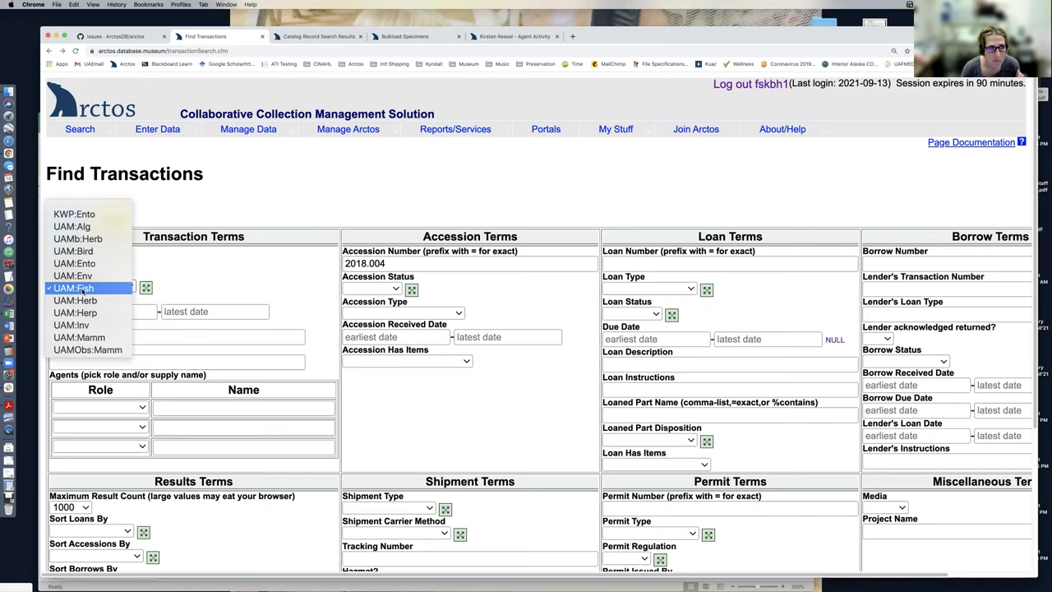
left_click(82, 289)
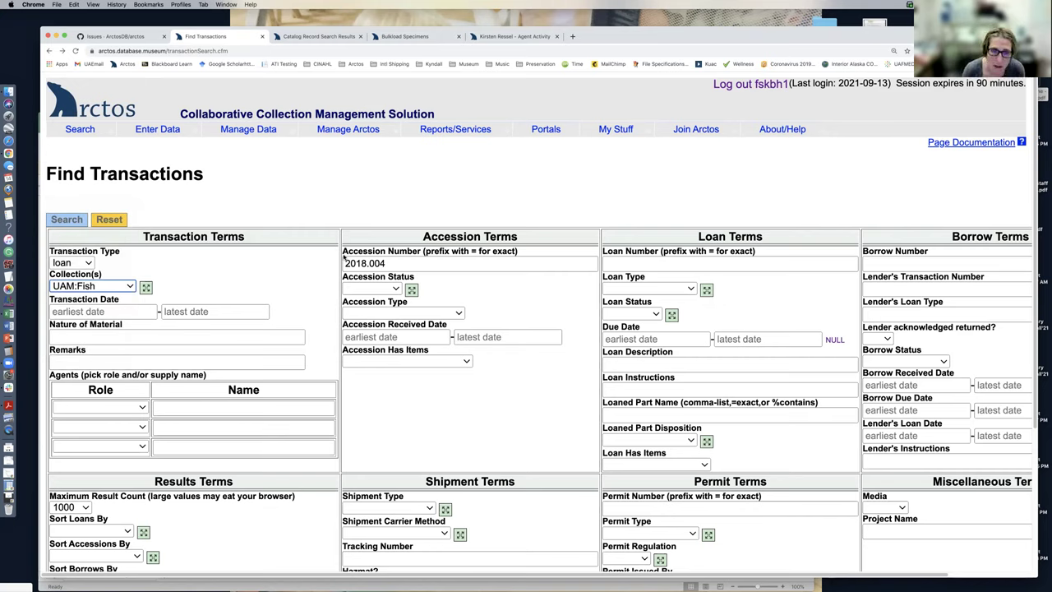
double_click(346, 261)
type("2018")
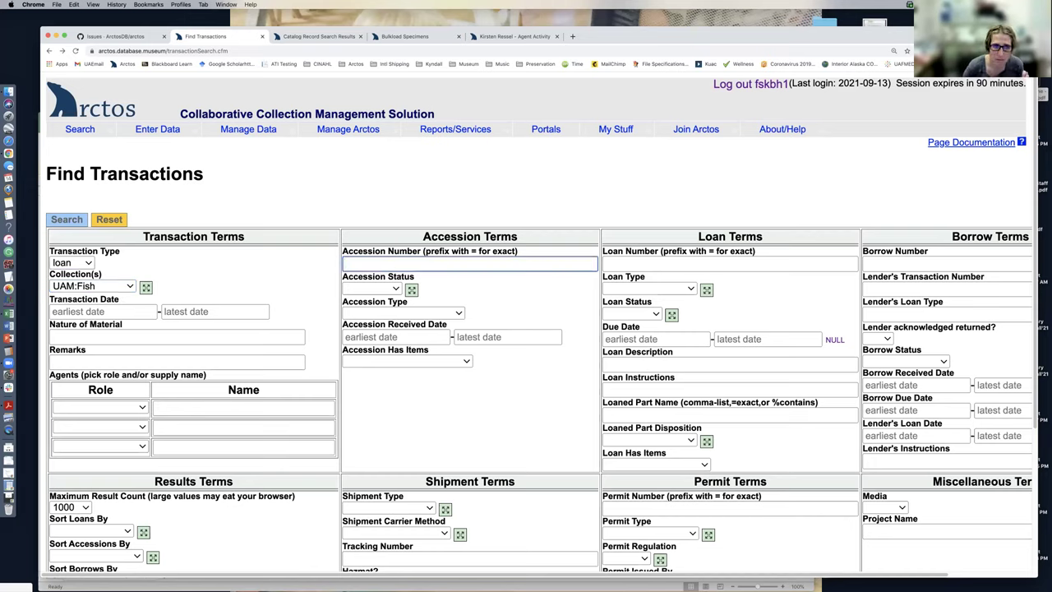
key("ctrl+a")
key("BackSpace")
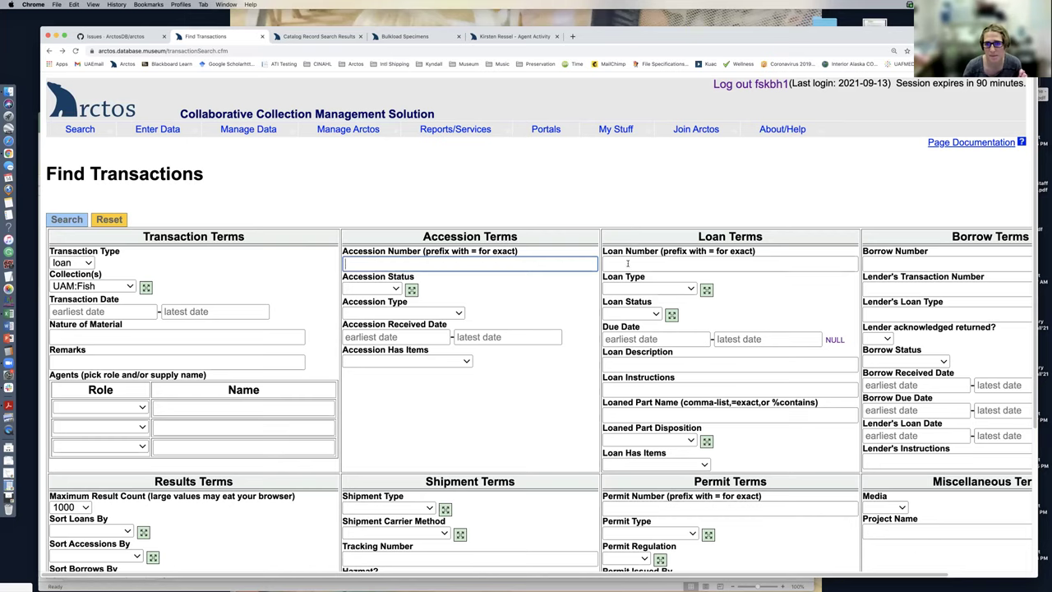
left_click(627, 263)
type("2018.004")
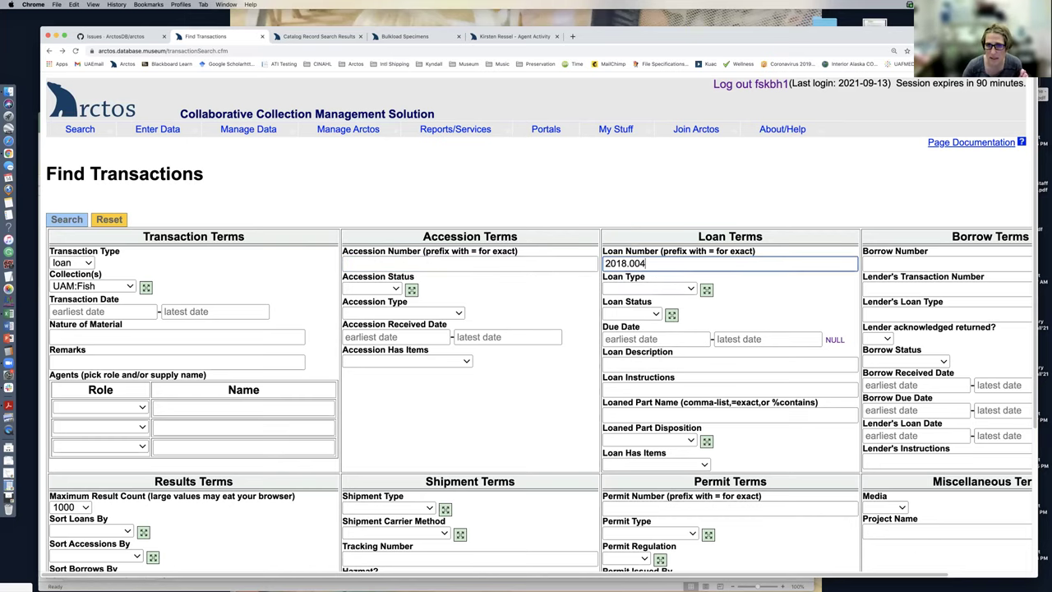
key("Return")
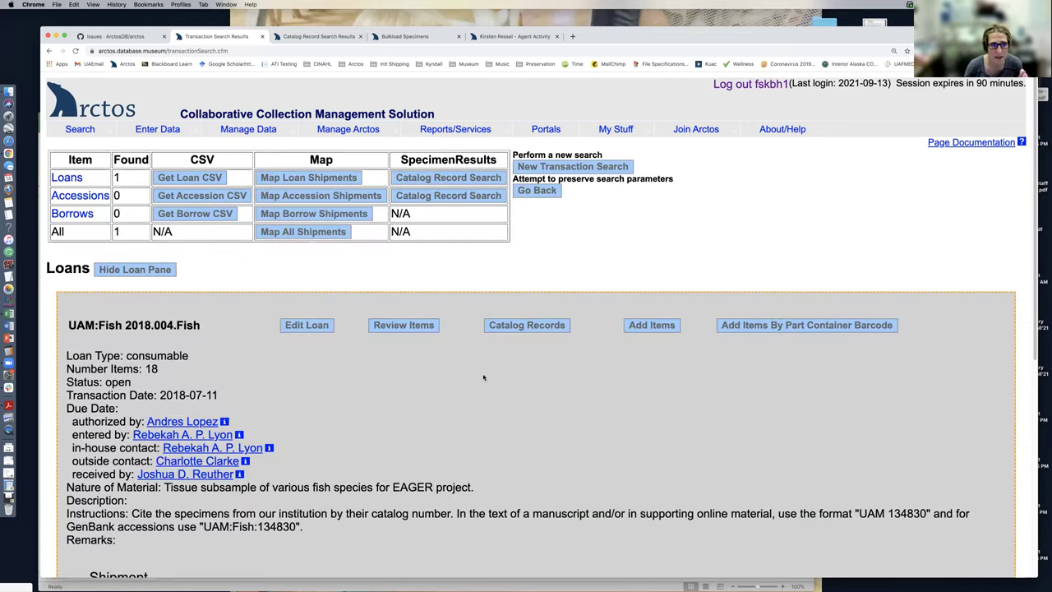
- Open the loan's Project Name link in a new tab
scroll(477, 379, "down", 3)
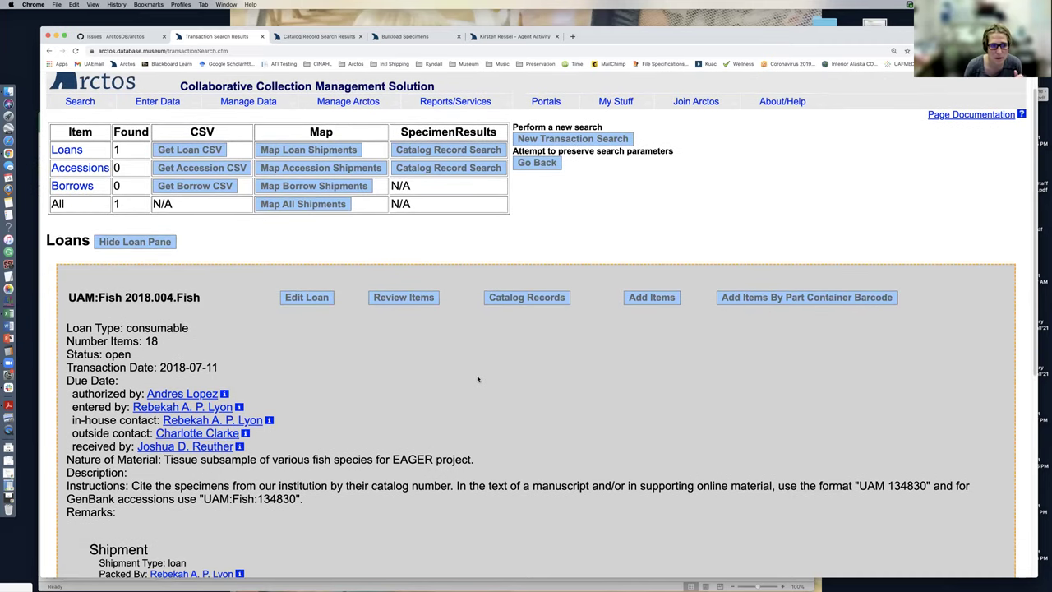
scroll(263, 476, "down", 3)
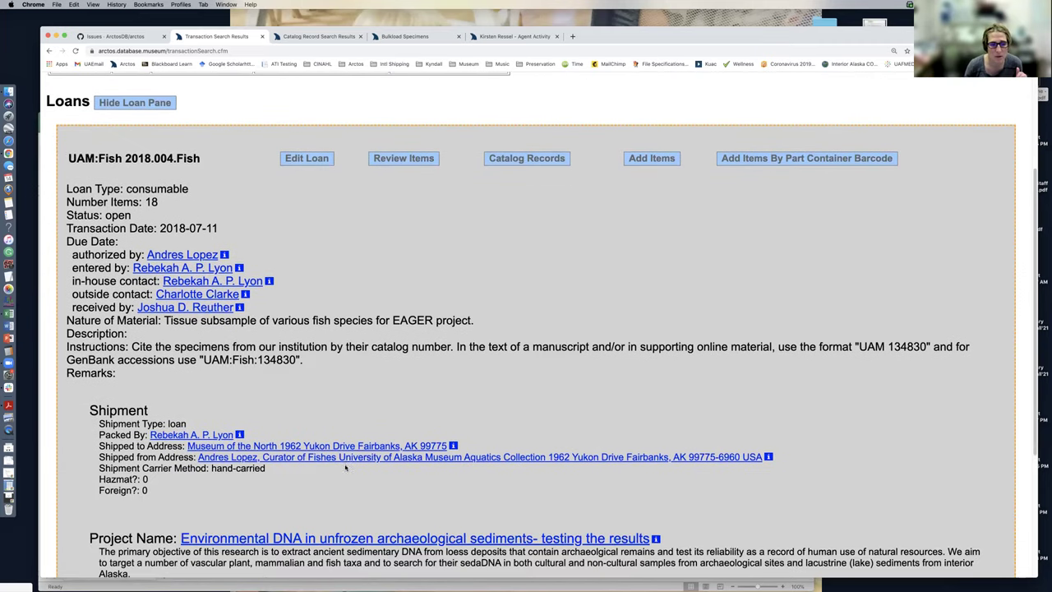
scroll(261, 481, "down", 2)
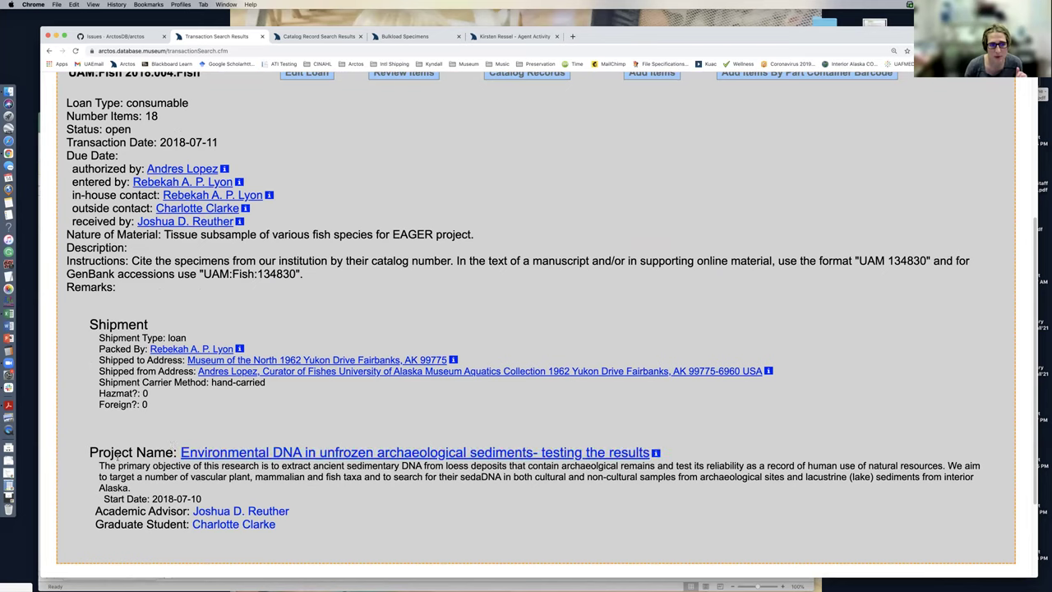
right_click(248, 452)
left_click(254, 457)
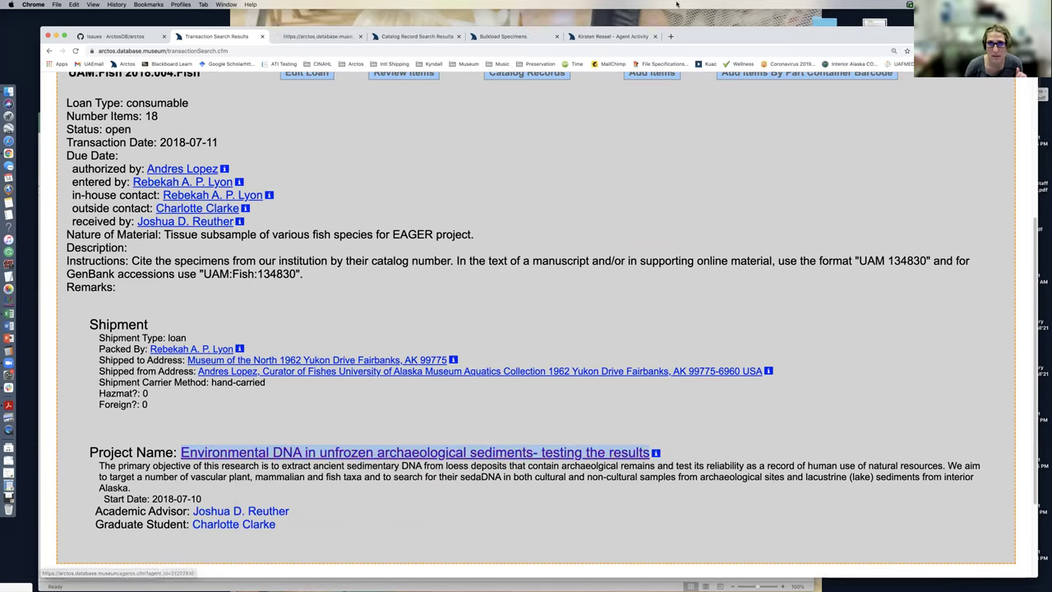
- Review the eDNA in unfrozen archaeological sediments project page, then return to the loan results
left_click(330, 39)
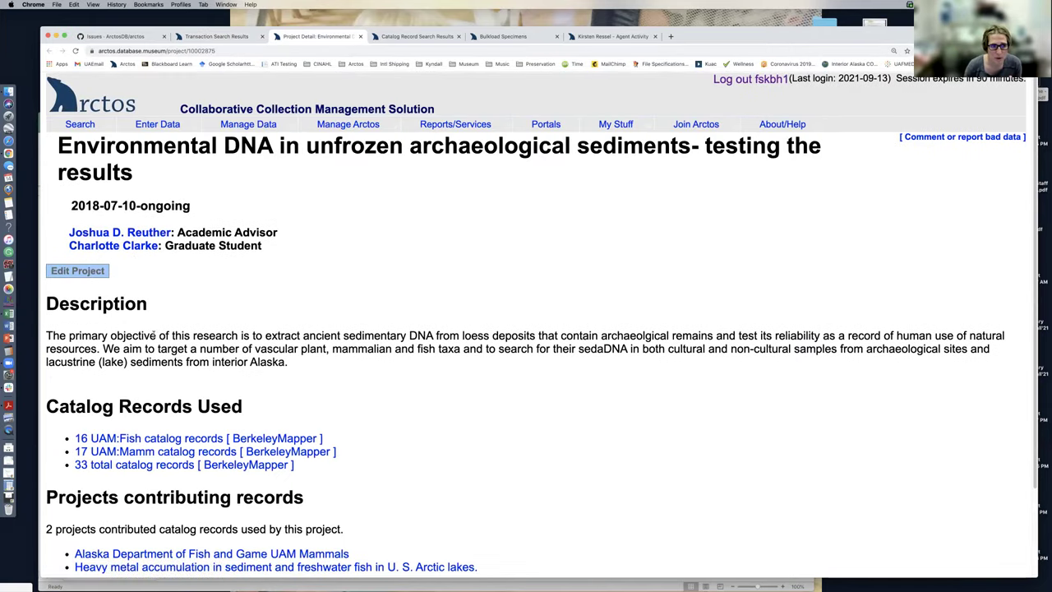
scroll(148, 340, "down", 2)
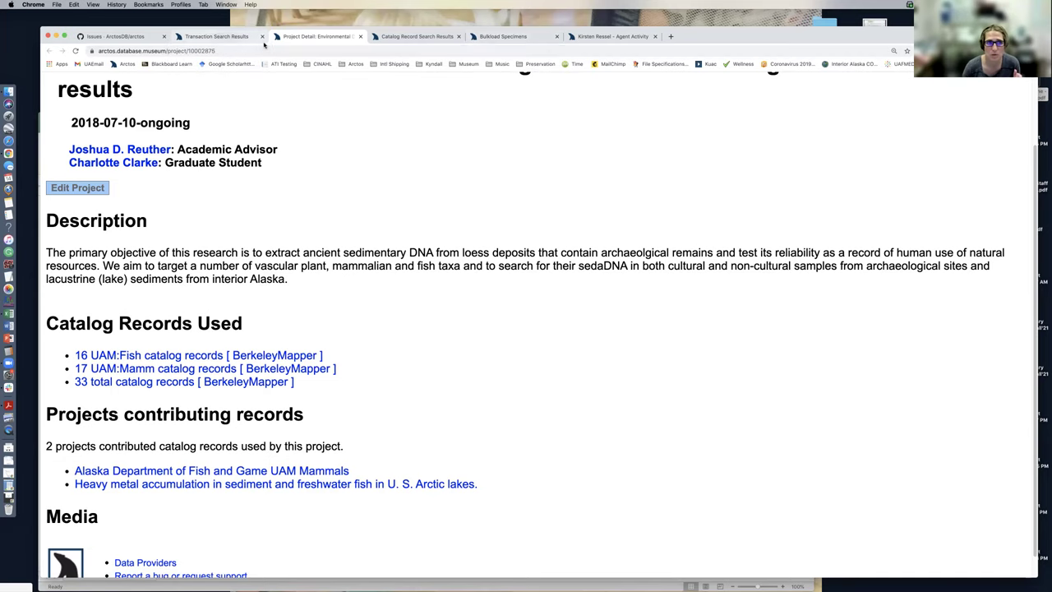
left_click(222, 37)
scroll(356, 299, "up", 3)
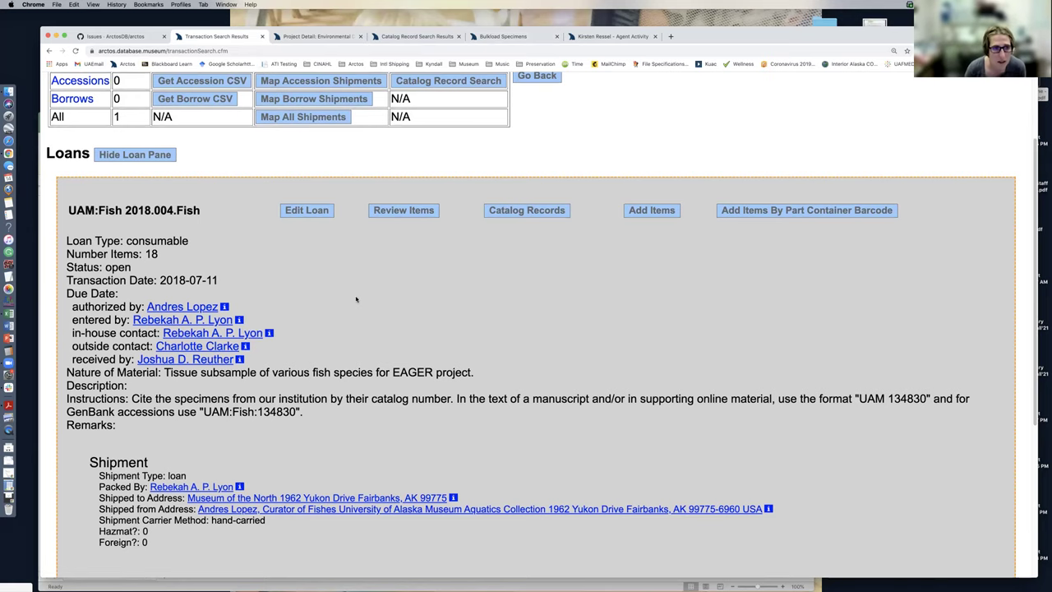
scroll(356, 299, "up", 1)
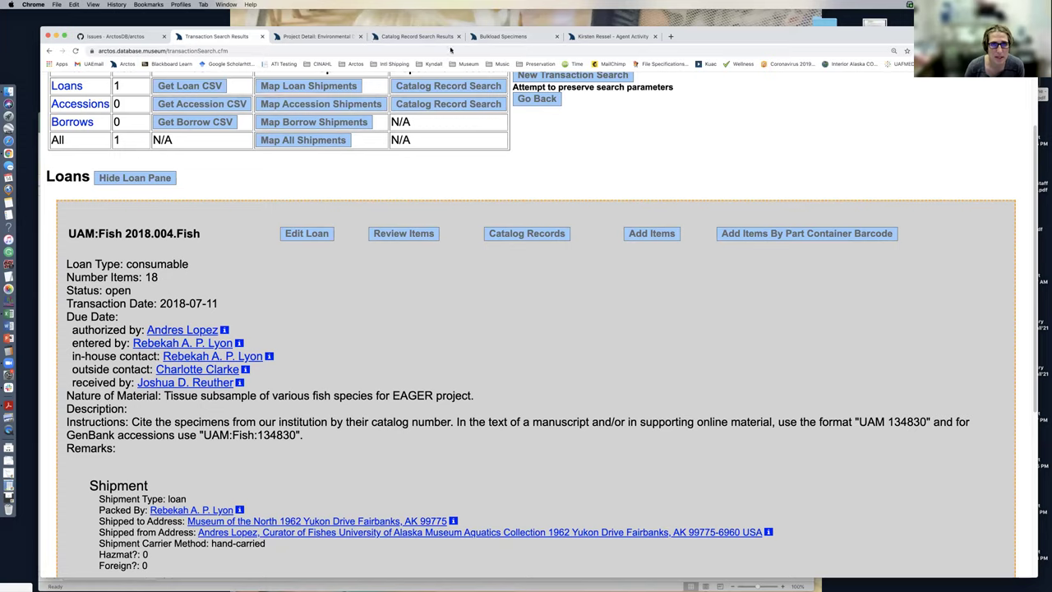
- Open the Edit Loan form for UAM:Fish 2018.004.Fish and select its Instructions text
left_click(194, 110)
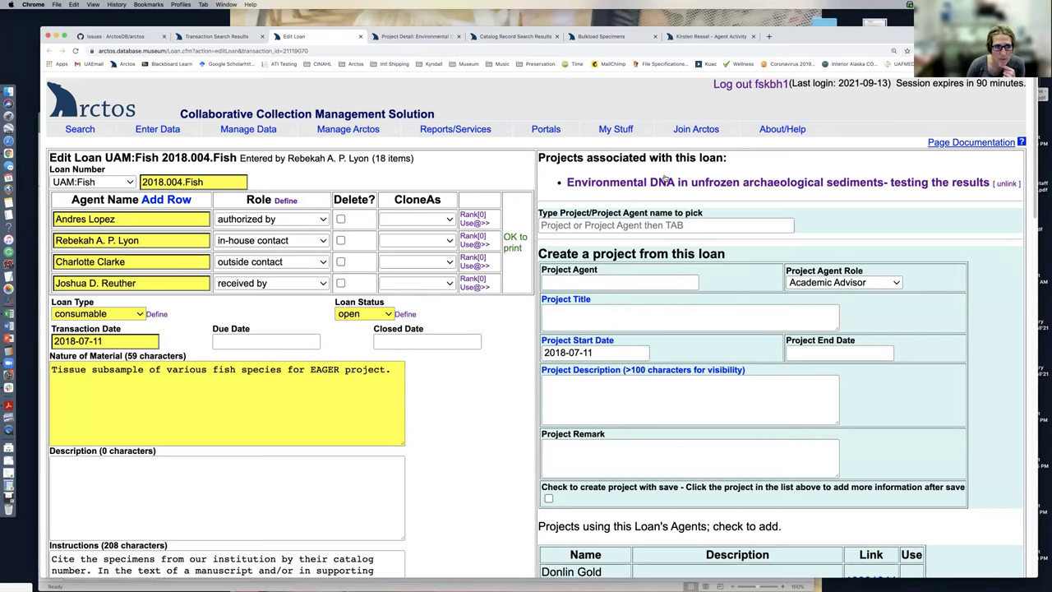
scroll(121, 407, "down", 1)
scroll(121, 407, "down", 5)
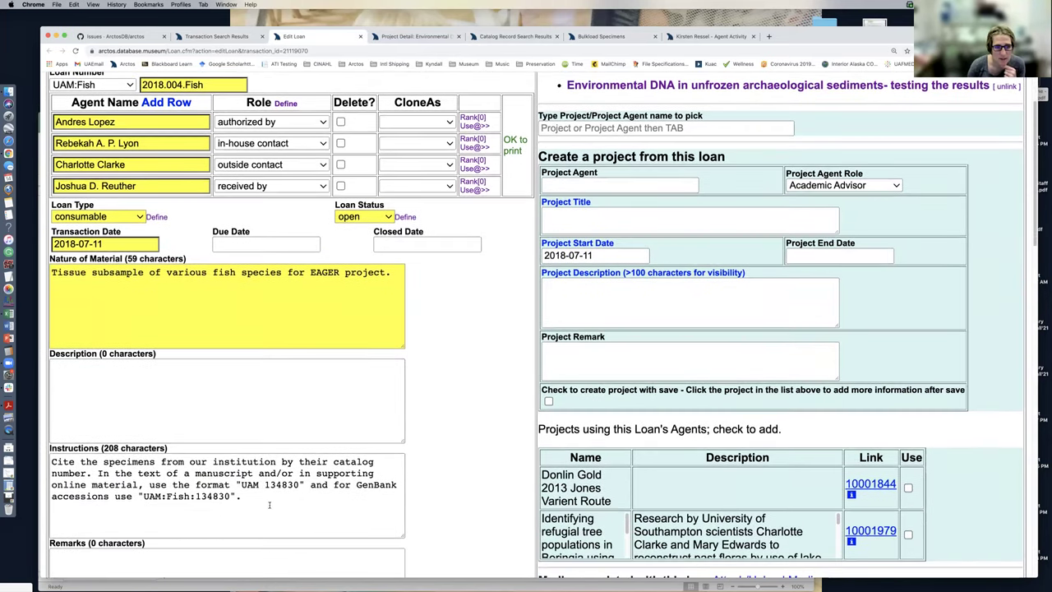
triple_click(136, 475)
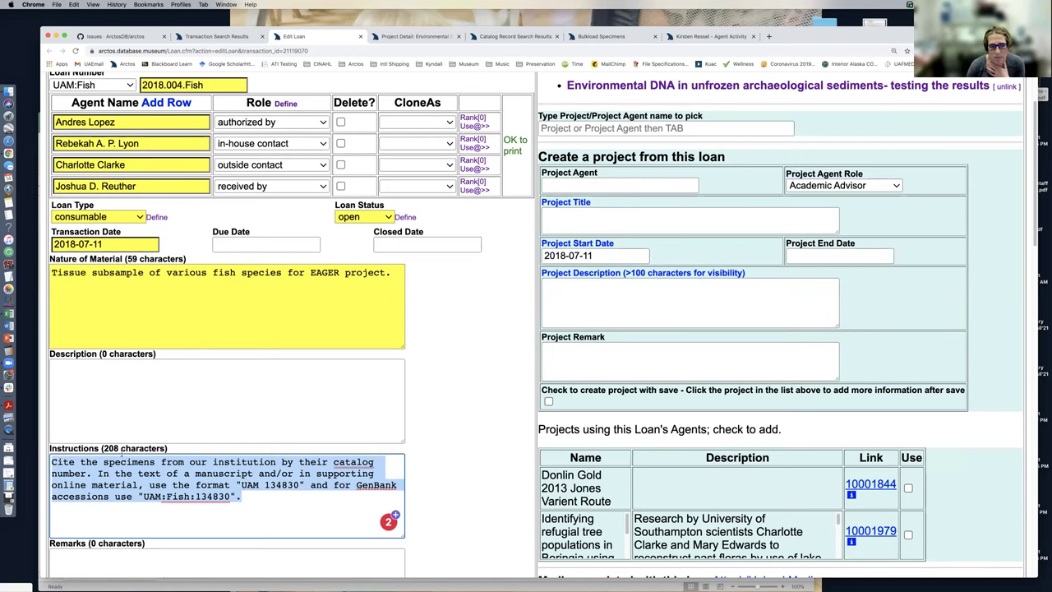
scroll(188, 458, "down", 2)
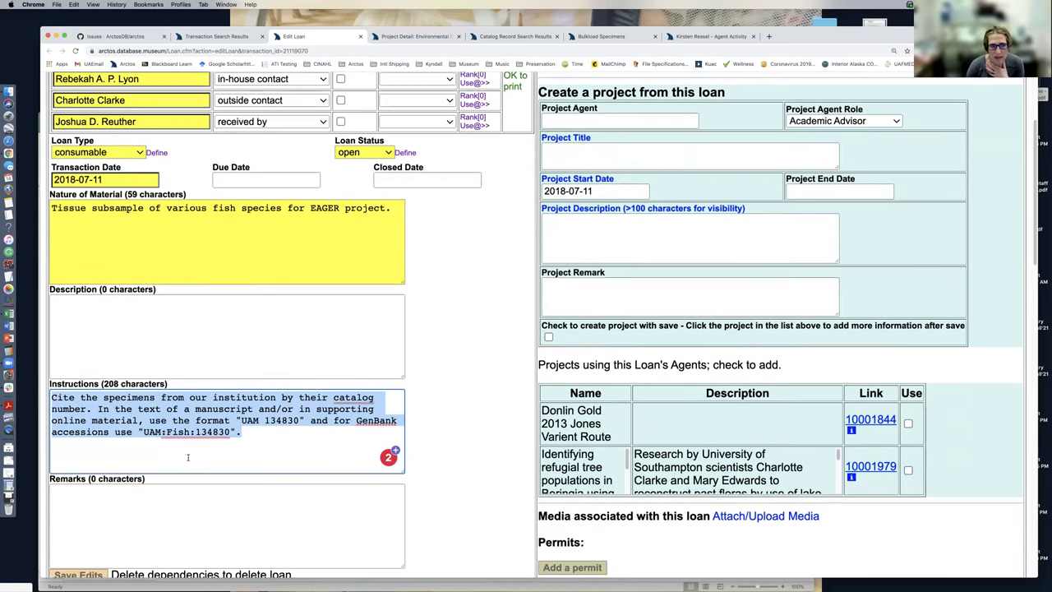
scroll(188, 458, "down", 5)
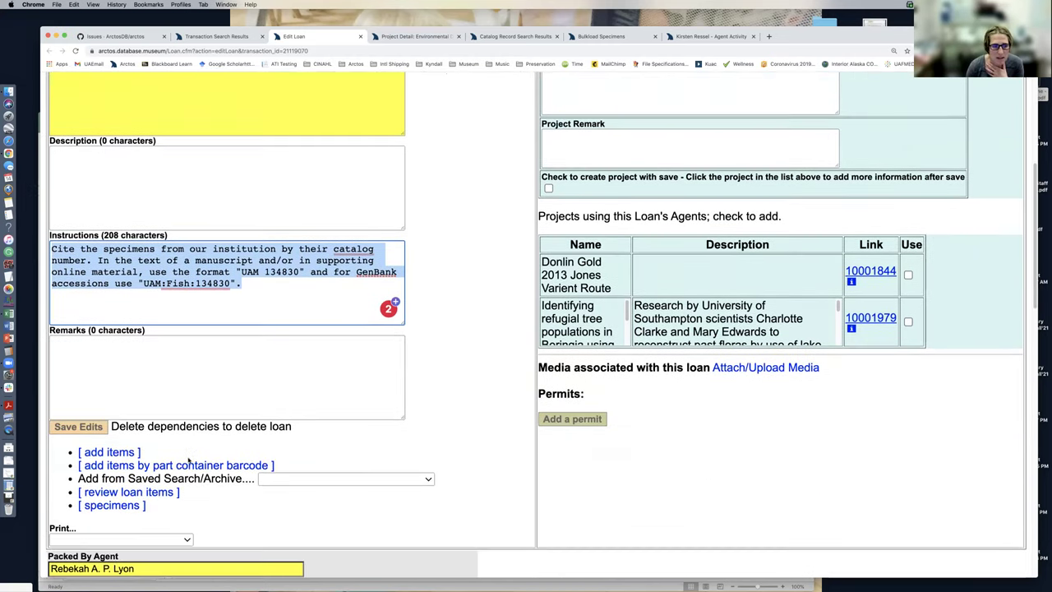
scroll(188, 459, "down", 8)
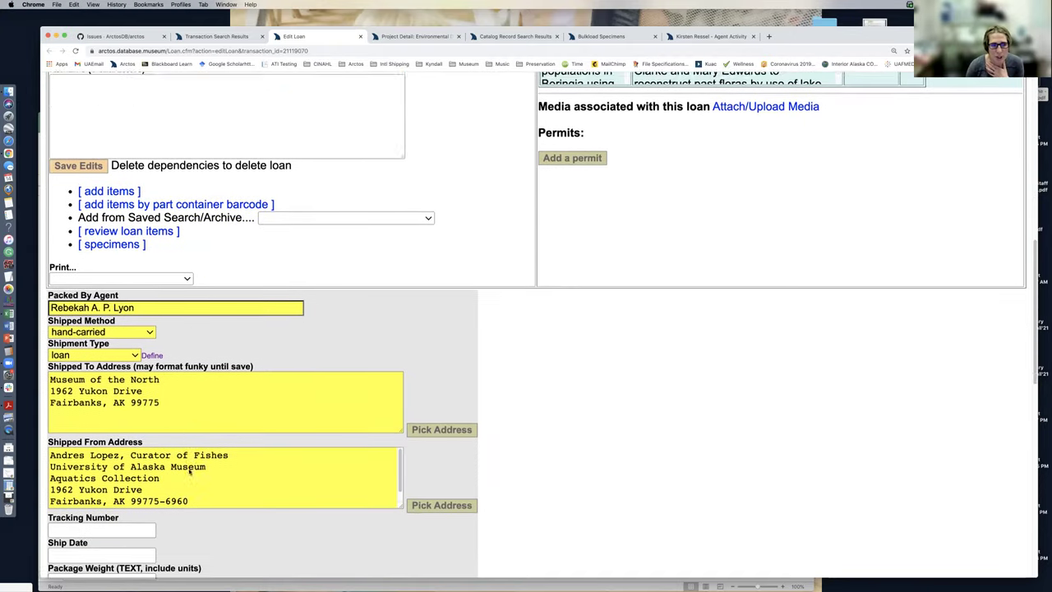
scroll(190, 469, "down", 1)
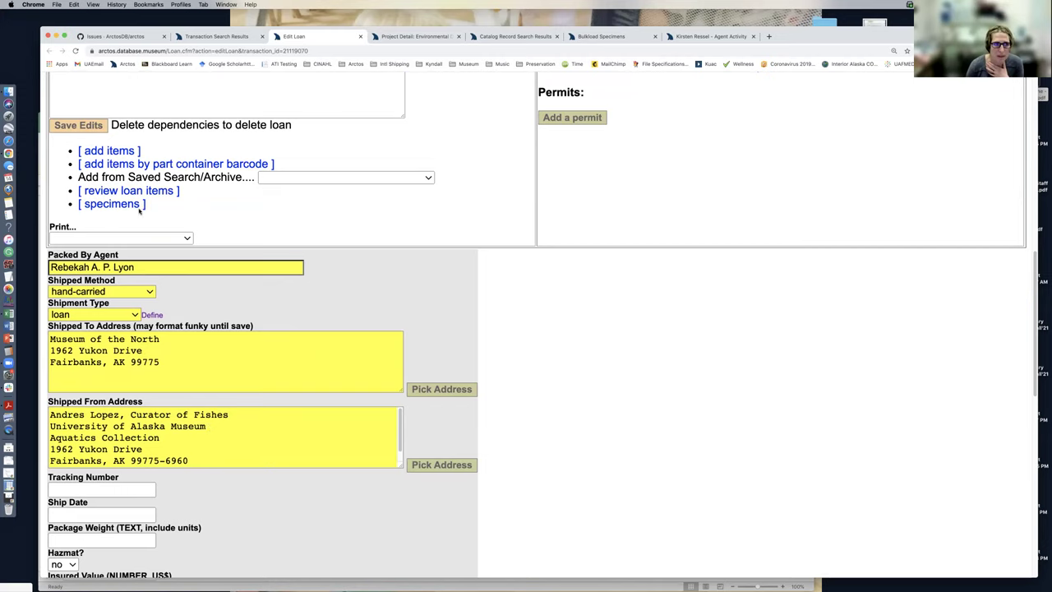
- Check the loan's Print report options, close them without printing, and browse Manage Data › Transactions
left_click(137, 236)
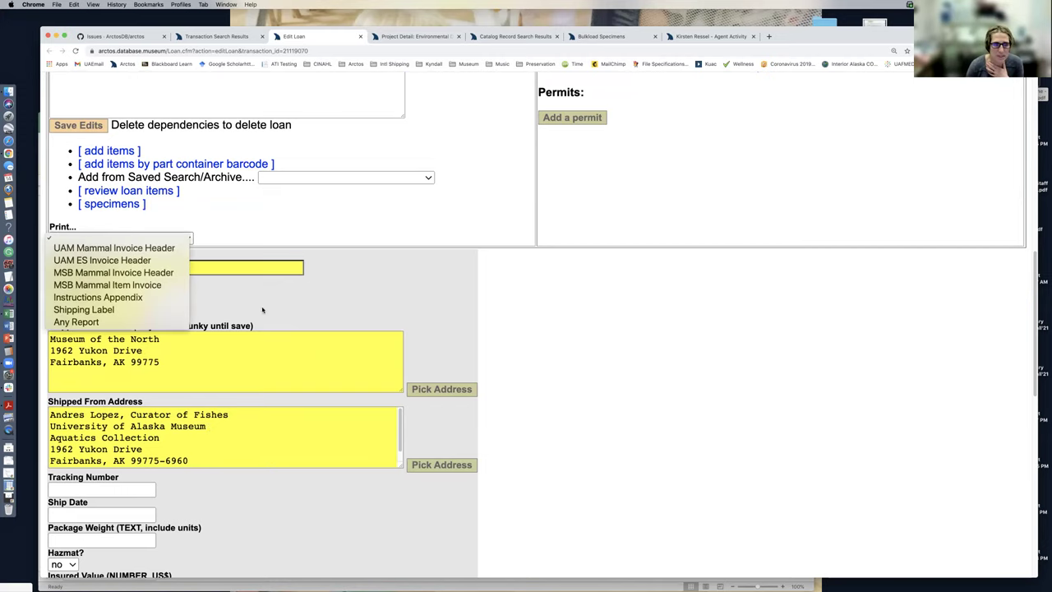
left_click(310, 296)
scroll(308, 295, "up", 7)
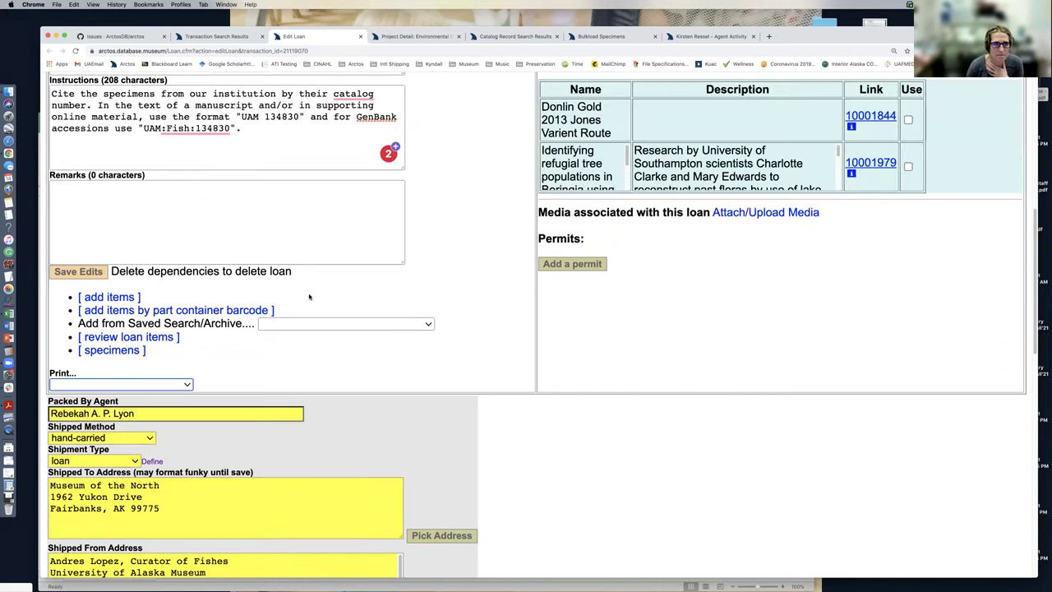
scroll(309, 294, "up", 8)
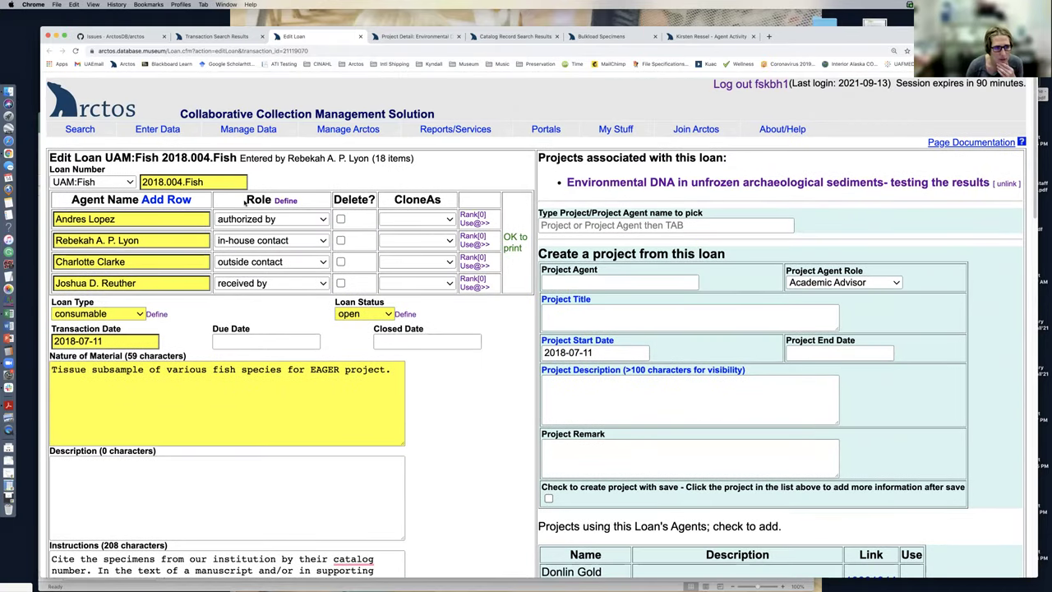
scroll(244, 201, "down", 4)
scroll(244, 203, "down", 7)
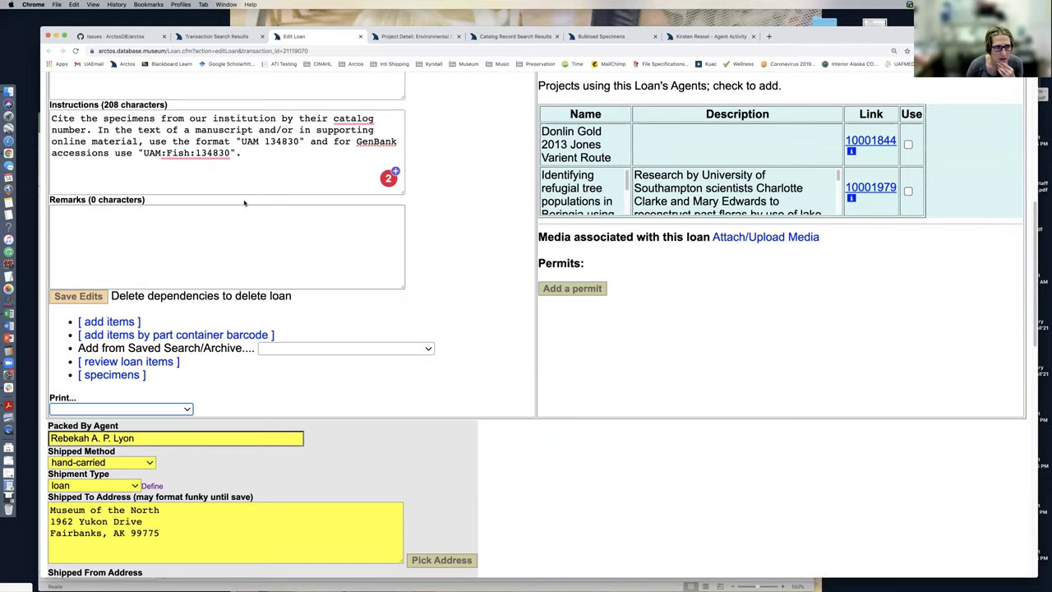
scroll(244, 202, "up", 11)
mouse_move(267, 136)
mouse_move(267, 188)
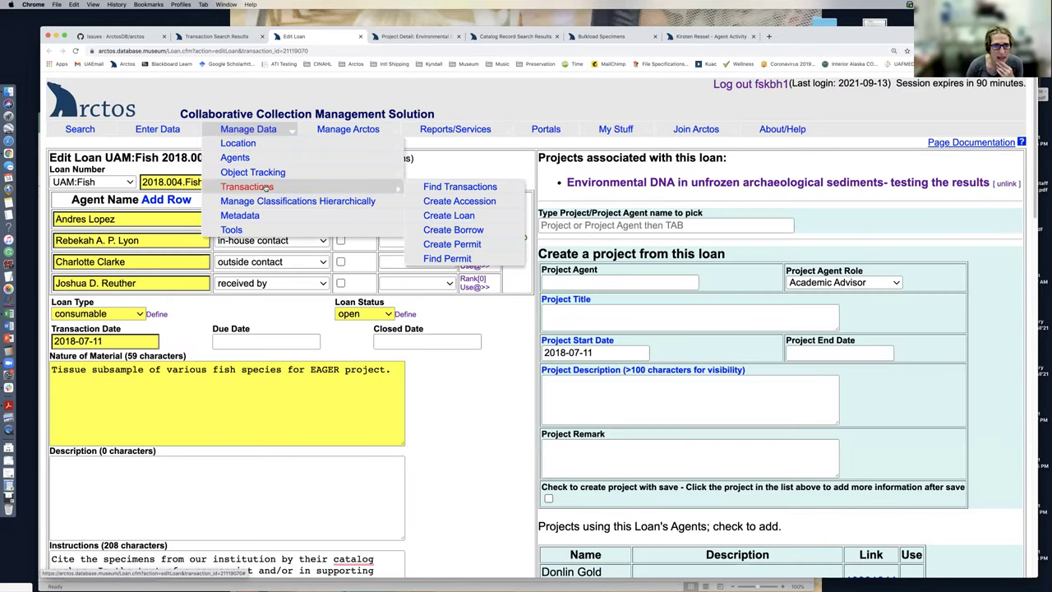
- Find transactions for accession 2020.001 in the UAM:Fish collection and review the single result
left_click(425, 188)
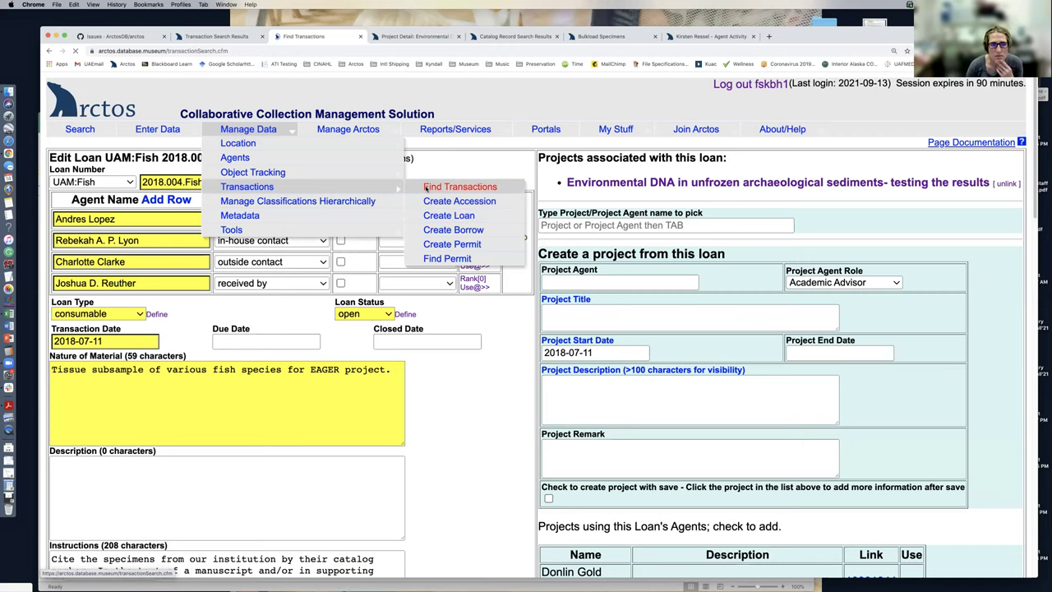
left_click(470, 259)
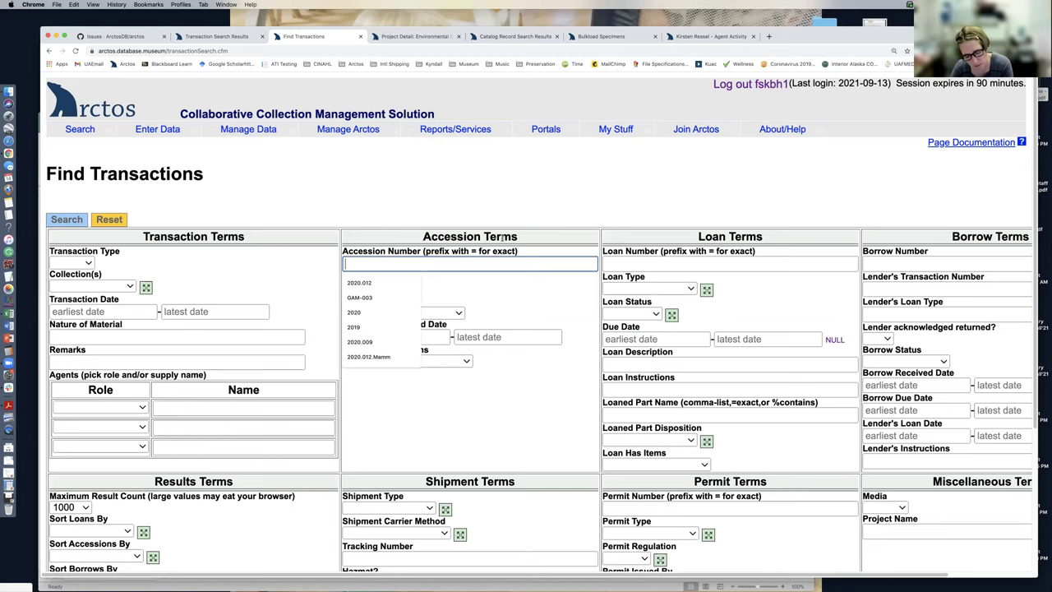
type("2020.001")
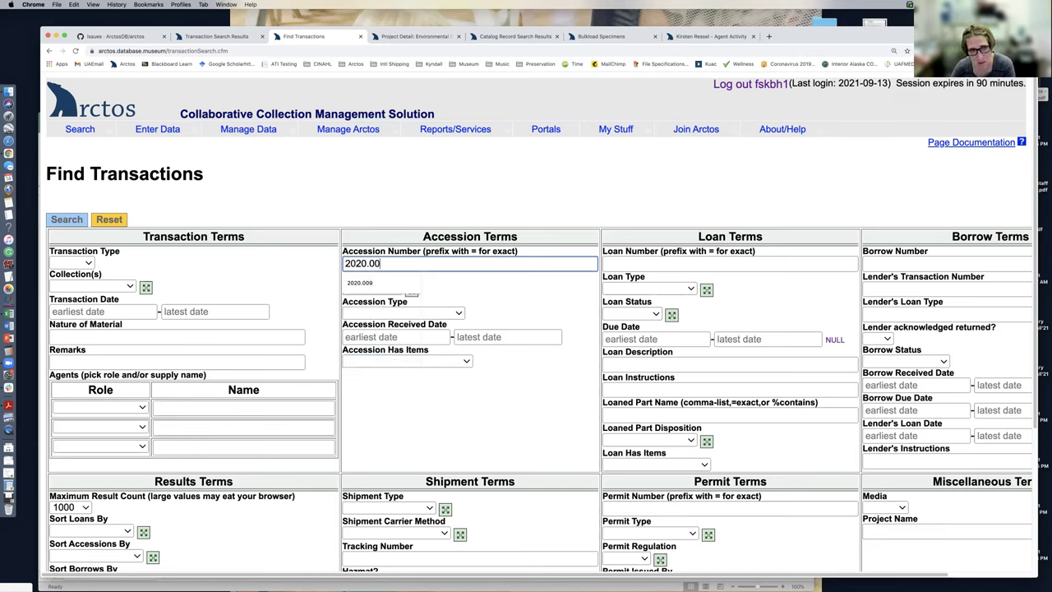
left_click(125, 288)
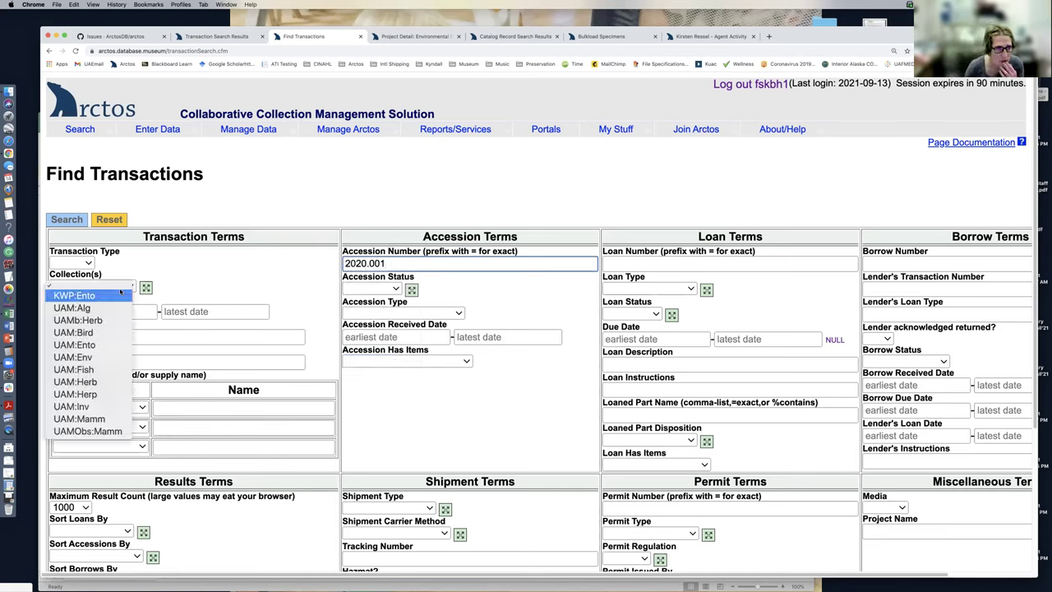
left_click(113, 371)
left_click(69, 219)
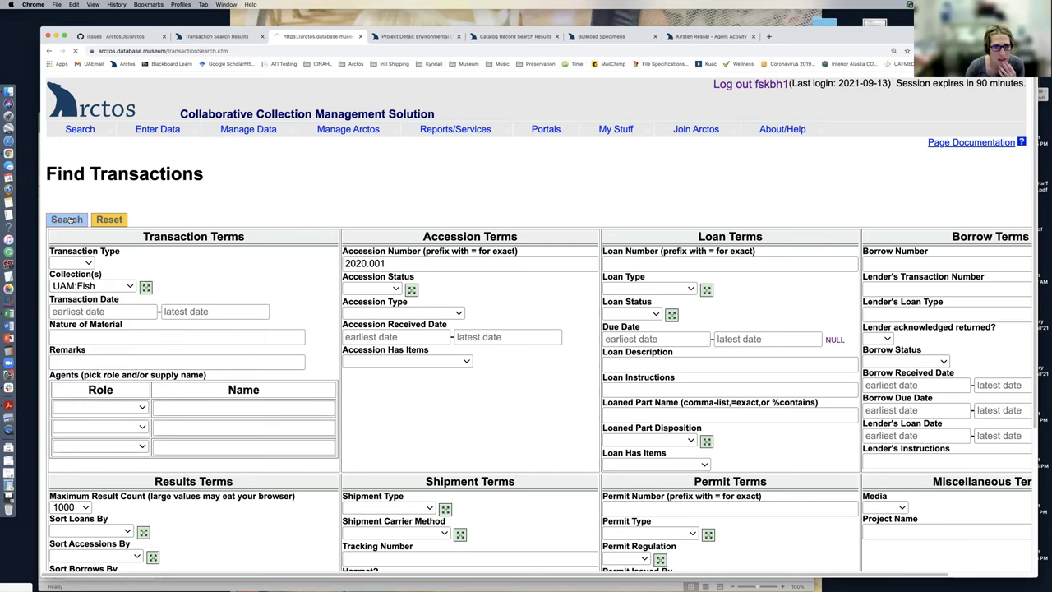
scroll(235, 530, "down", 5)
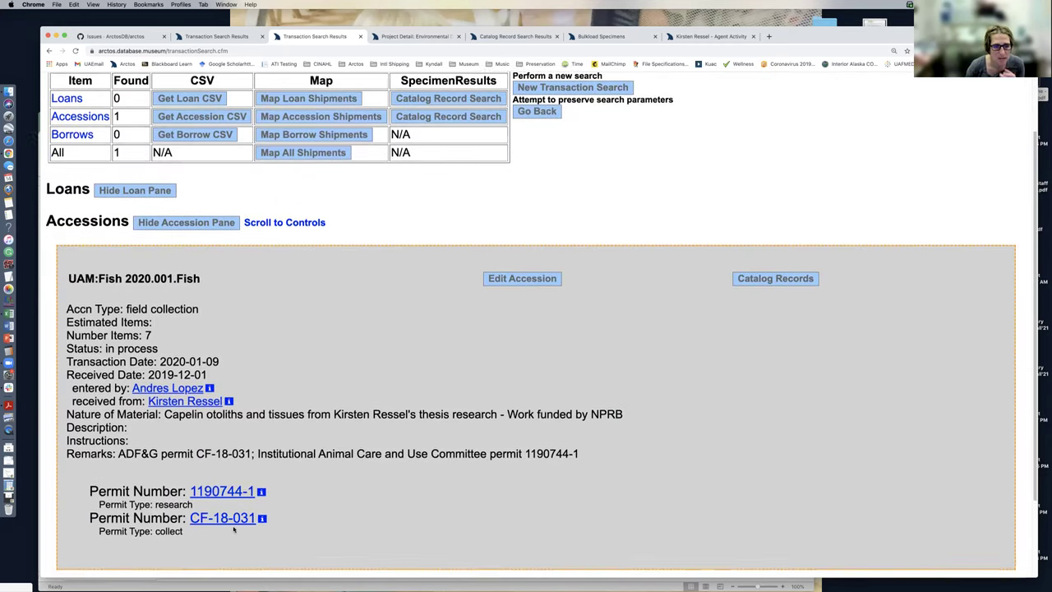
scroll(229, 510, "down", 1)
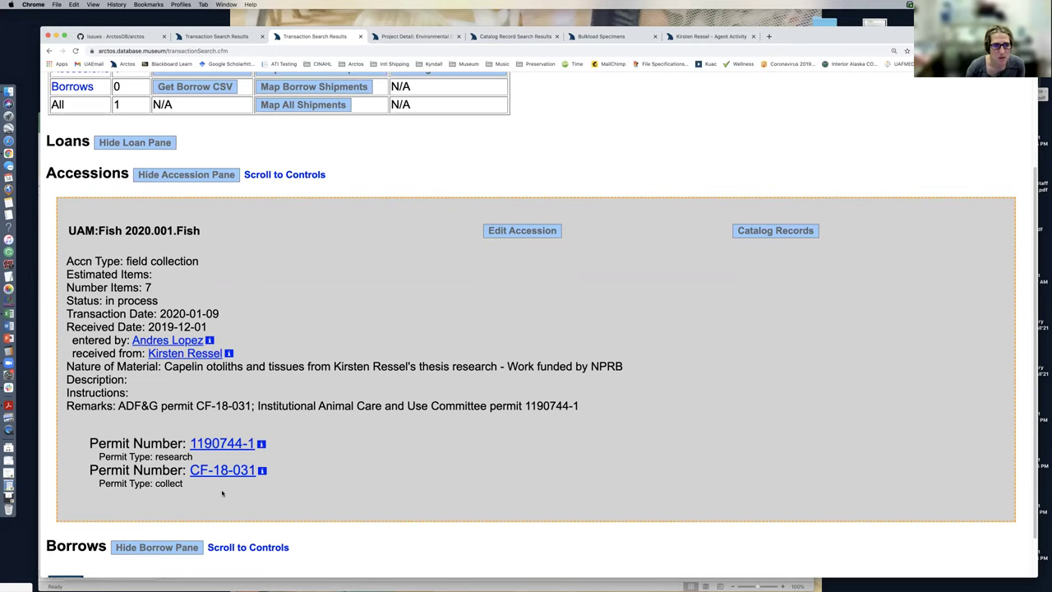
- Open Edit Accession for 2020.001.Fish and review its received-from agent and two permits
left_click(513, 231)
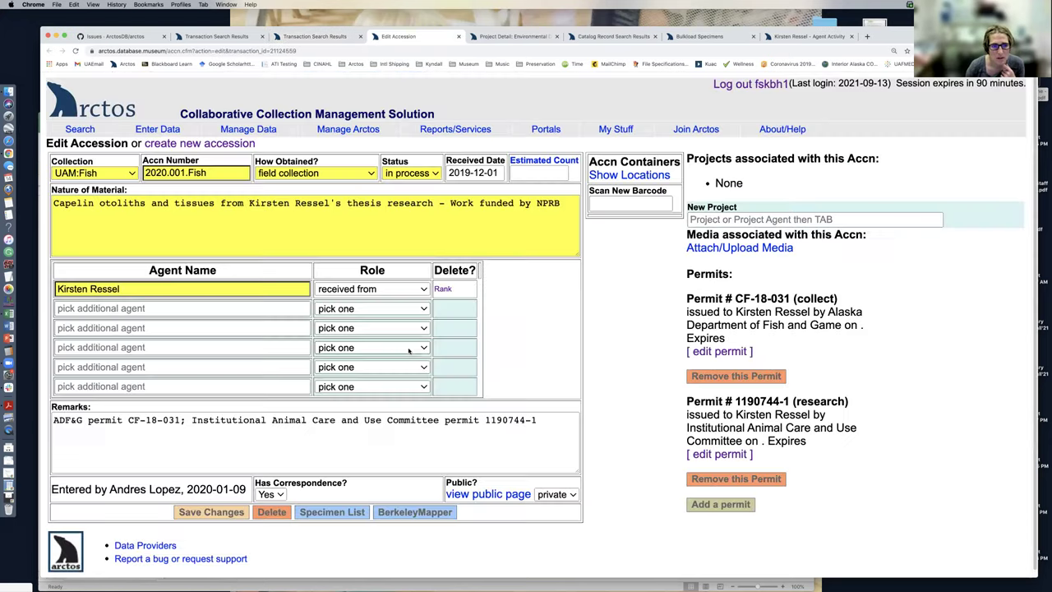
scroll(305, 374, "down", 1)
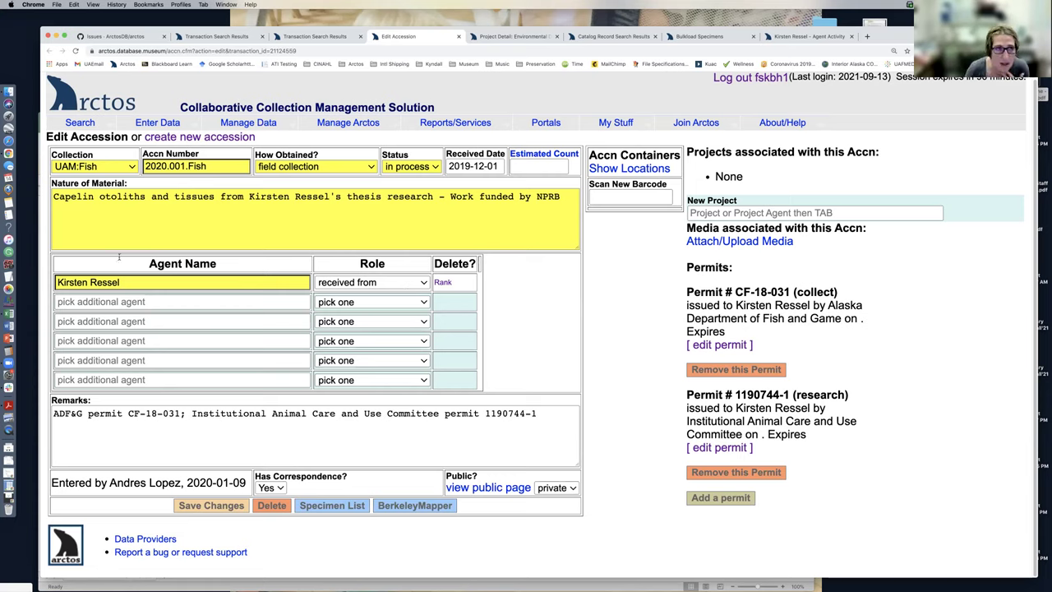
mouse_move(110, 123)
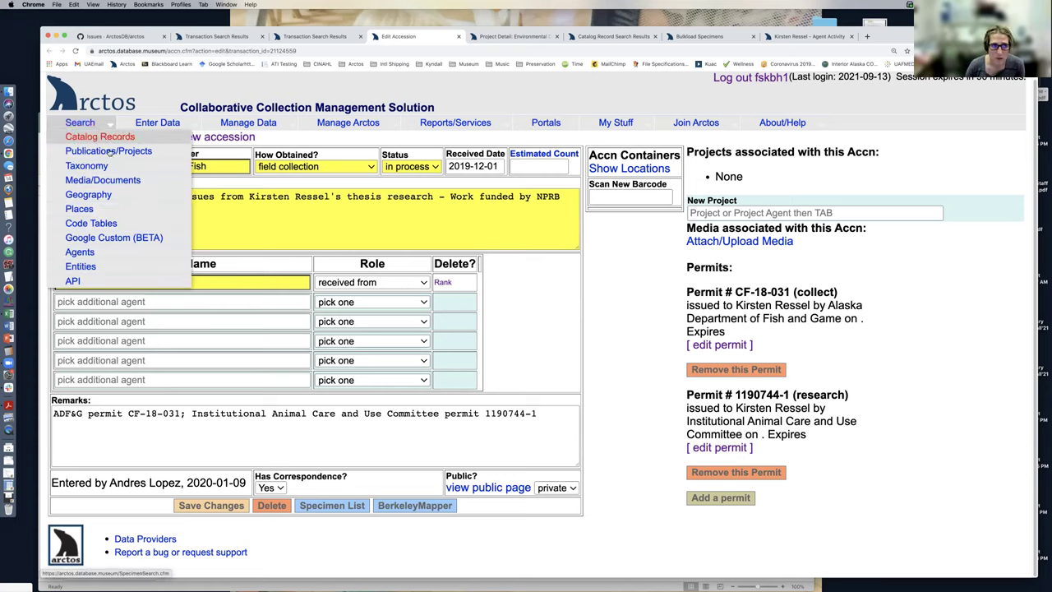
- Search Publications/Projects by a participant's full name, finding 2 publications led by the 2015 sculpin paper
left_click(109, 152)
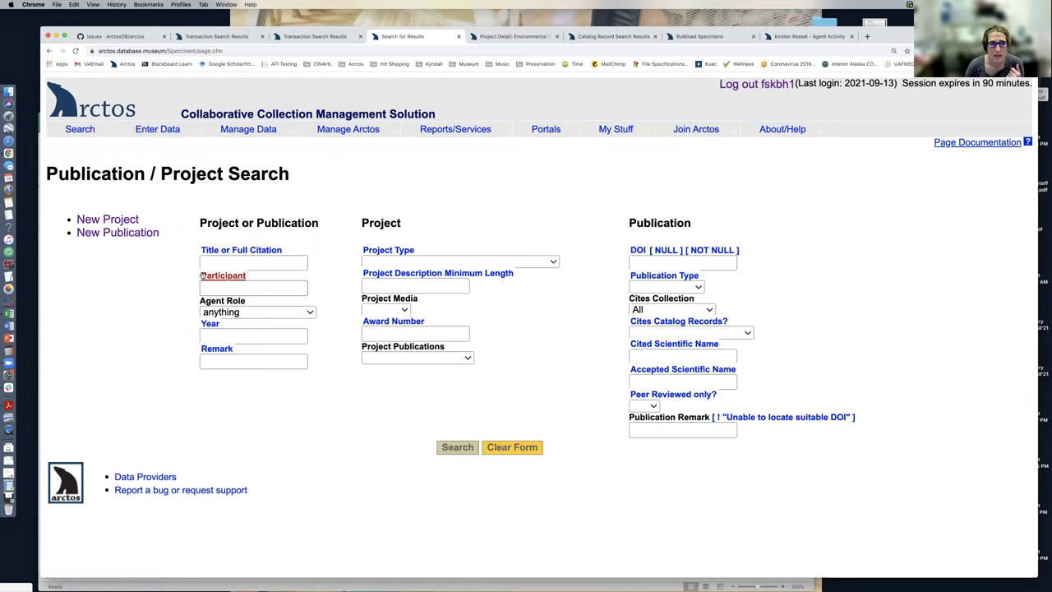
left_click(209, 289)
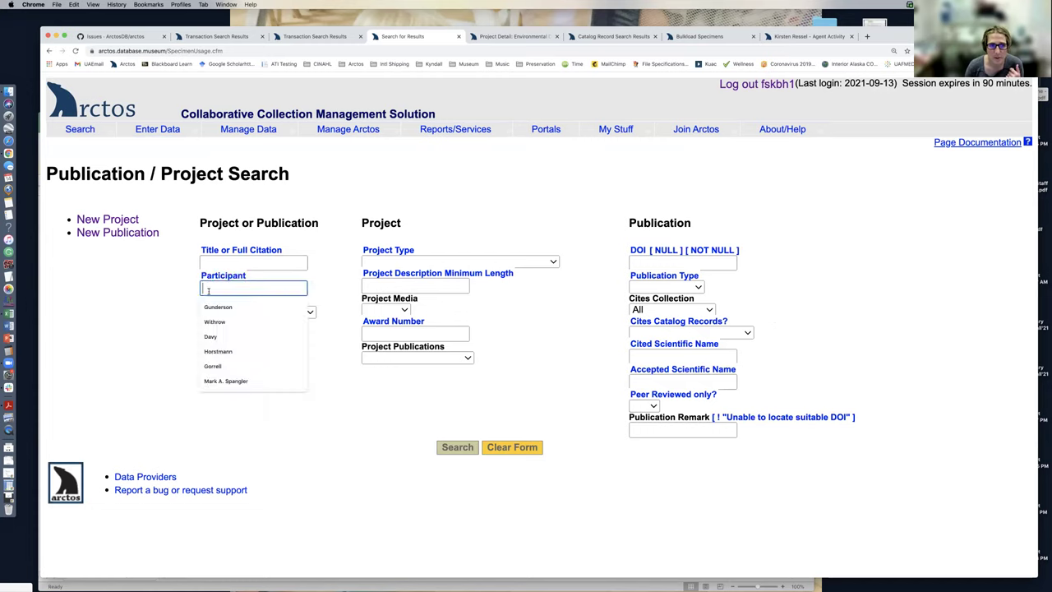
type("Tha")
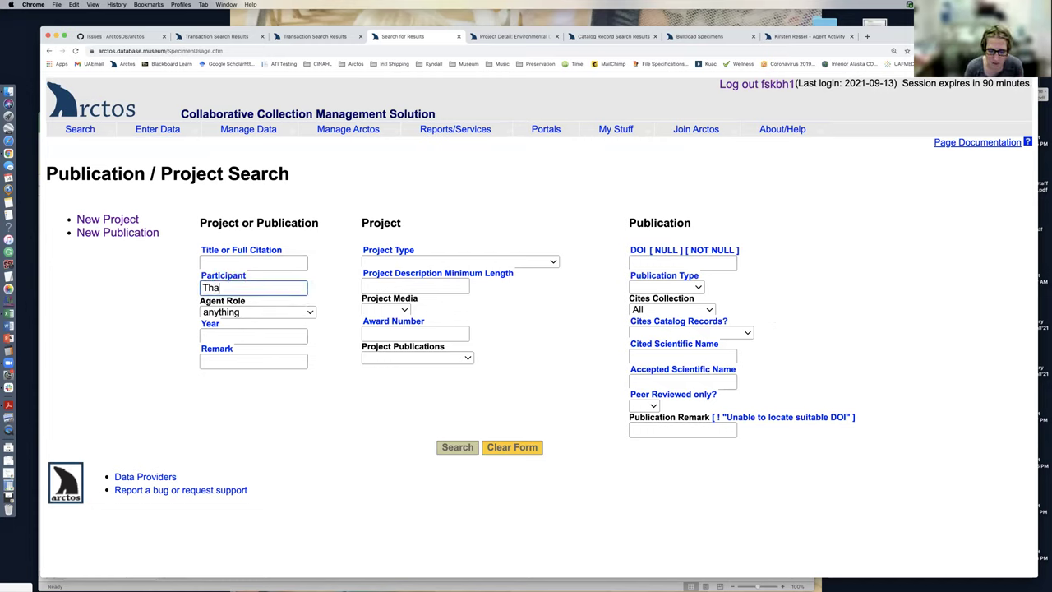
type("ddeus Buser")
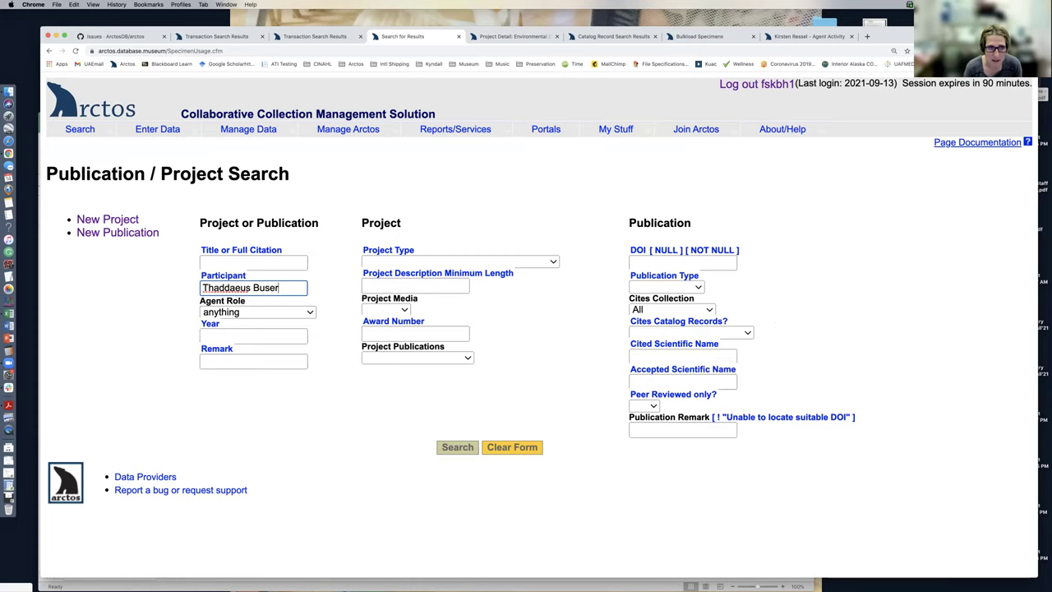
key("Return")
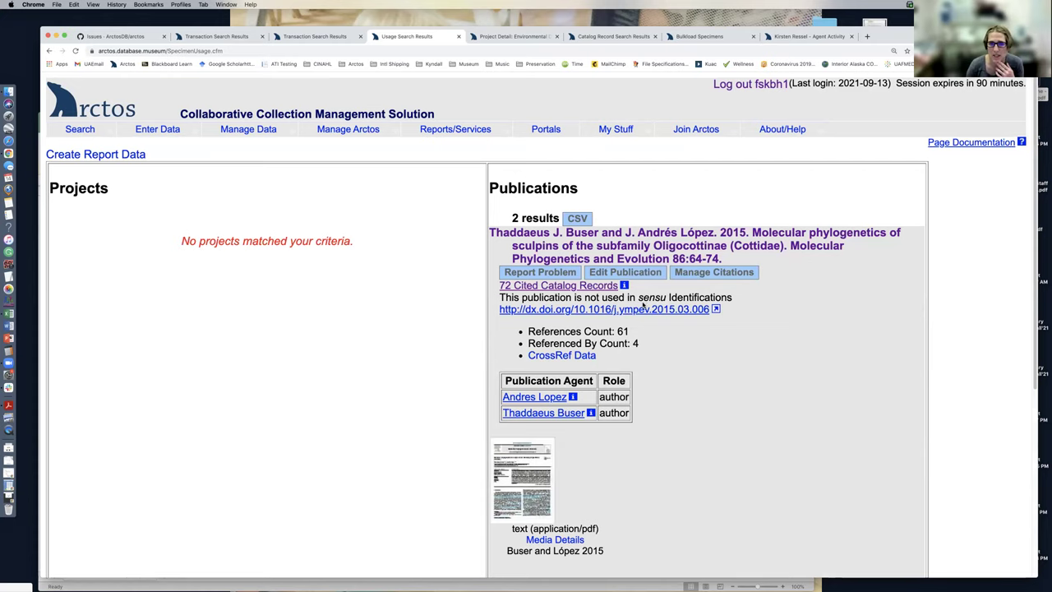
scroll(639, 313, "down", 1)
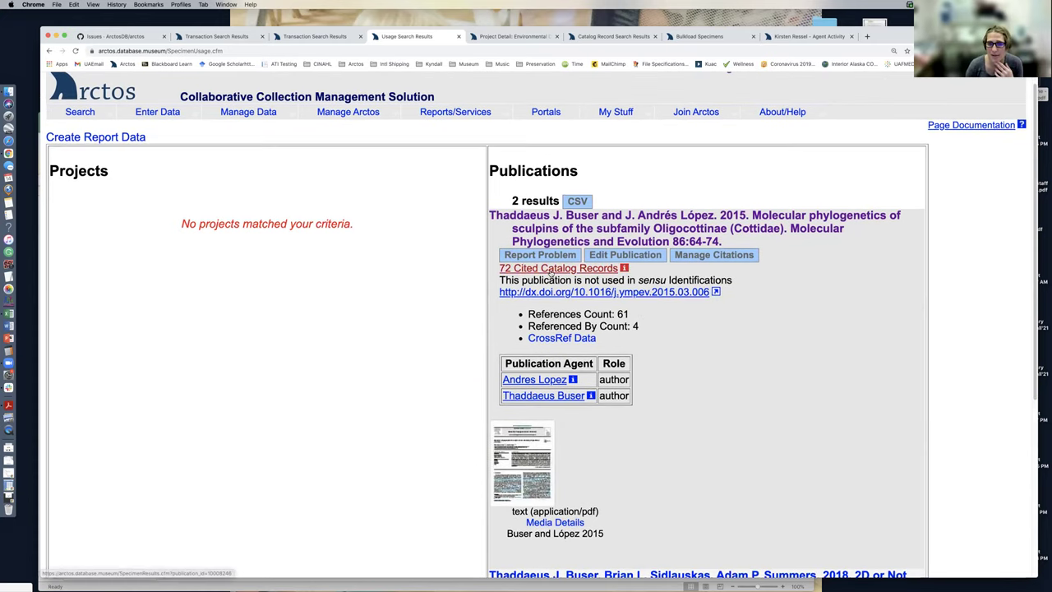
- From the paper's 72 cited records, open UAM:Fish:2935 and its GenBank entry KP827463
left_click(550, 271)
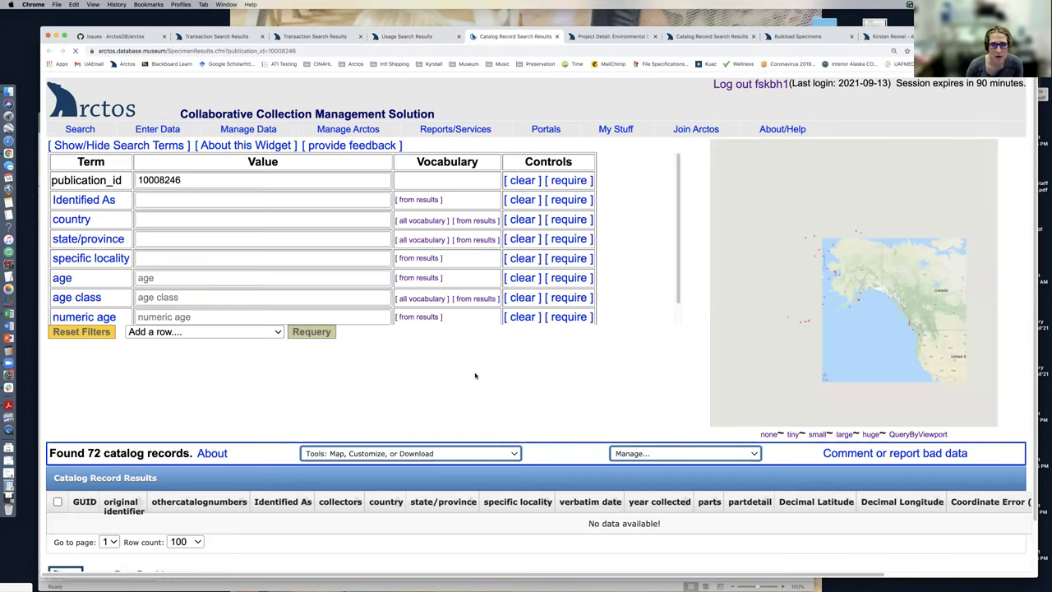
scroll(476, 375, "down", 3)
scroll(475, 376, "down", 4)
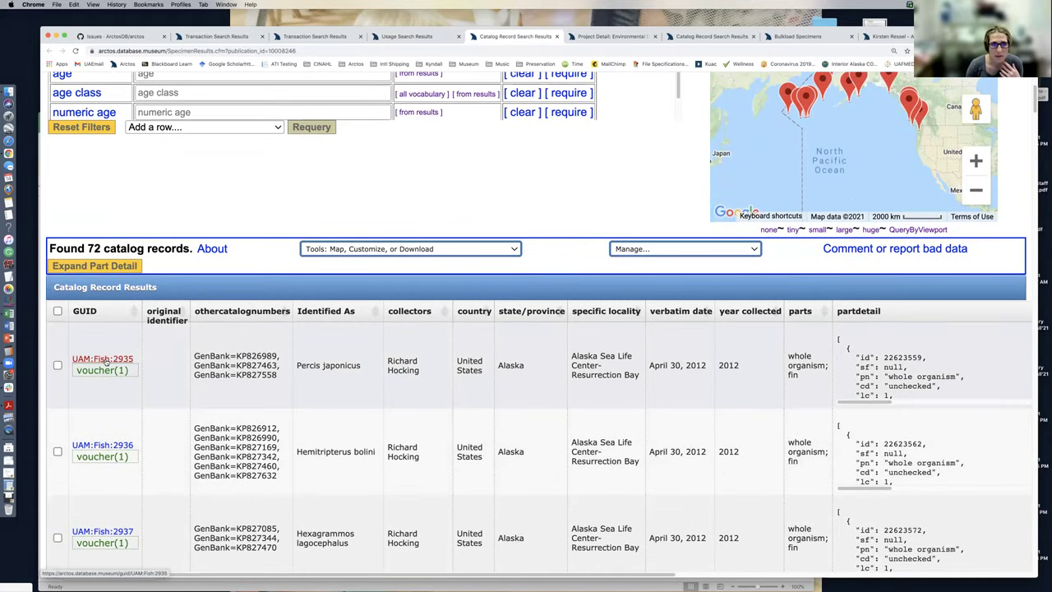
left_click(106, 360)
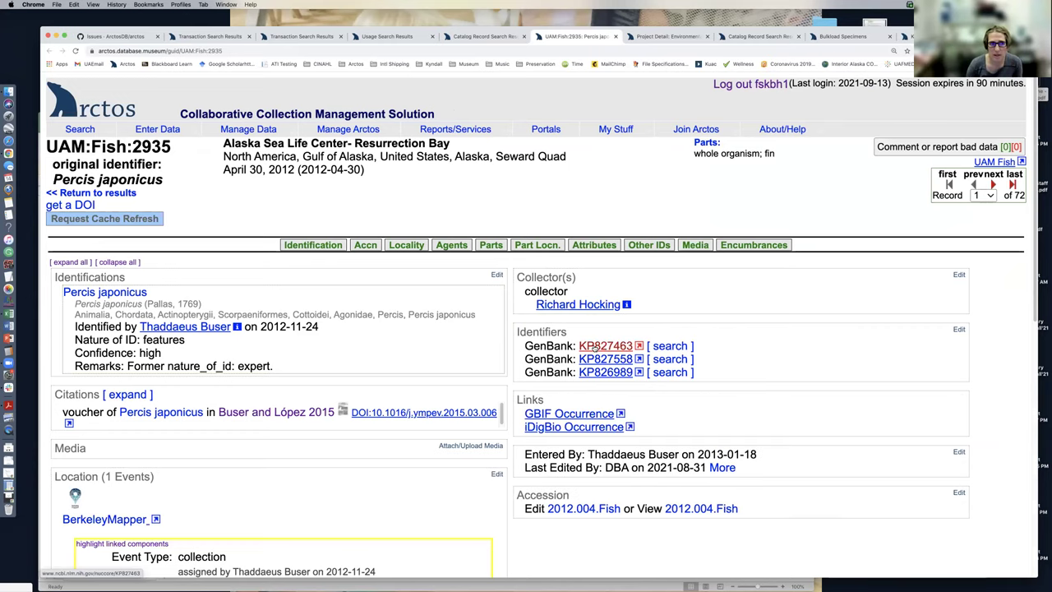
left_click(595, 346)
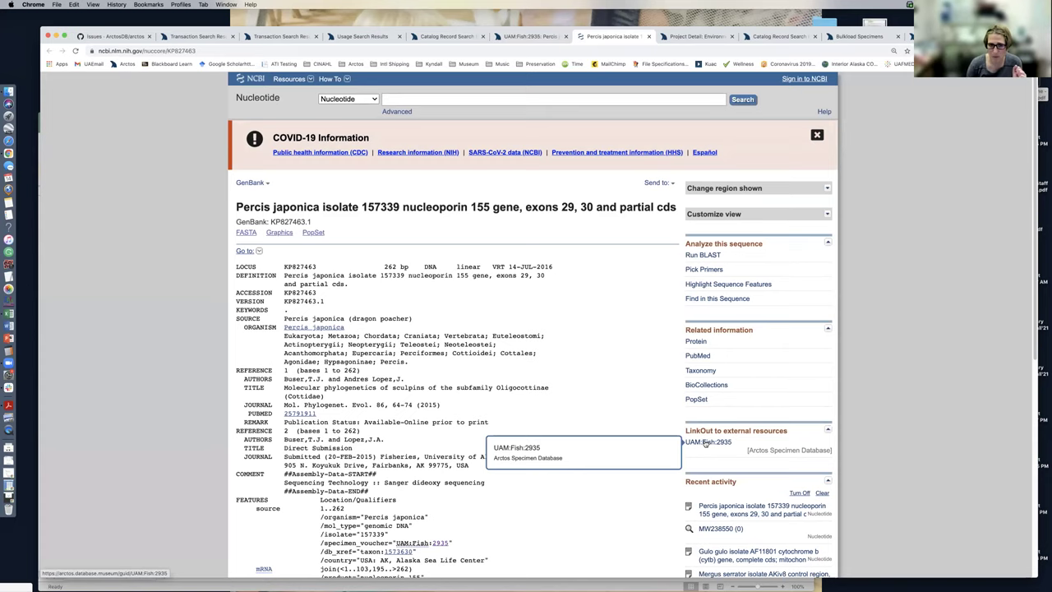
- Review GenBank KP827463 and follow its specimen_voucher link back to UAM:Fish:2935
scroll(446, 494, "down", 2)
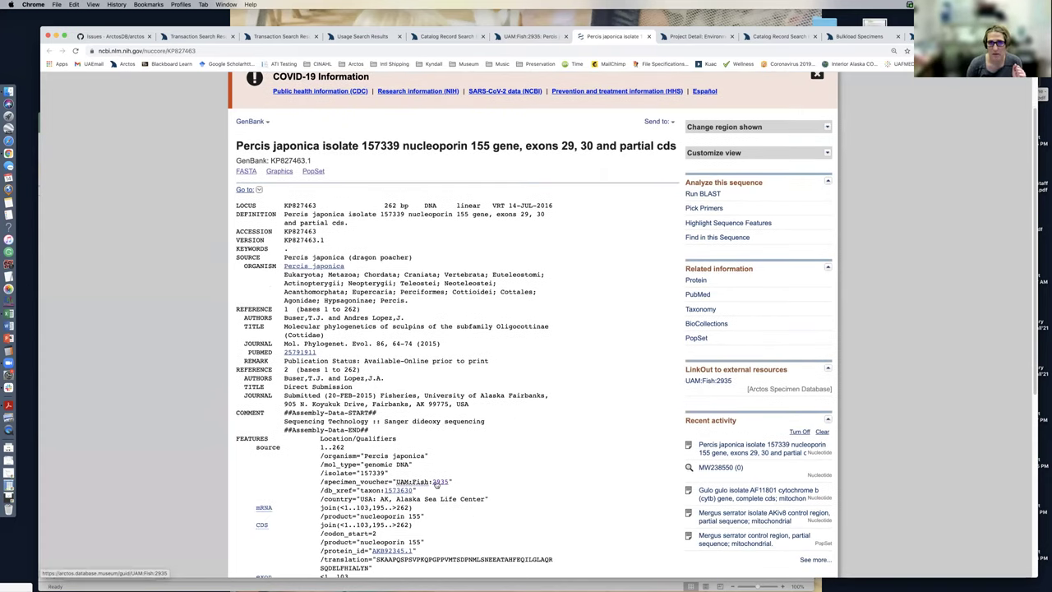
left_click(437, 483)
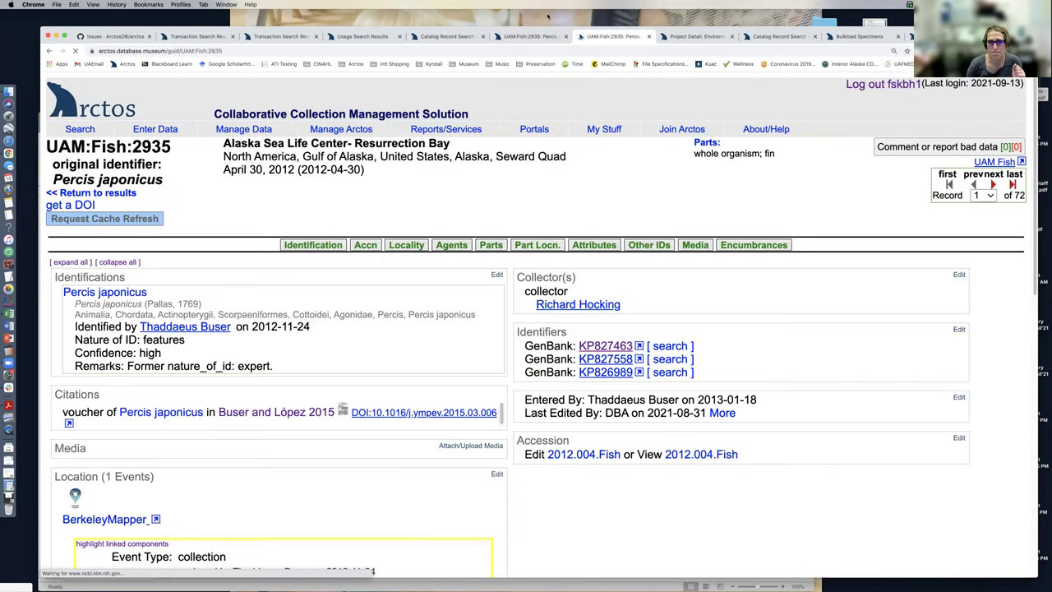
- Switch back through the record and catalog tabs to the sculpin paper's Usage Search Results
scroll(545, 397, "down", 5)
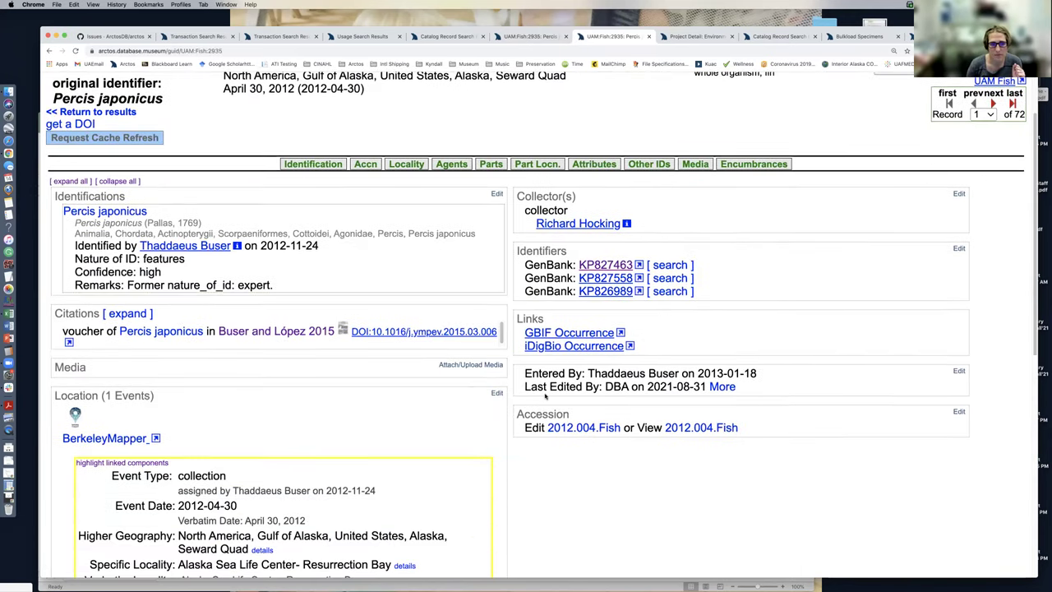
left_click(516, 37)
left_click(425, 38)
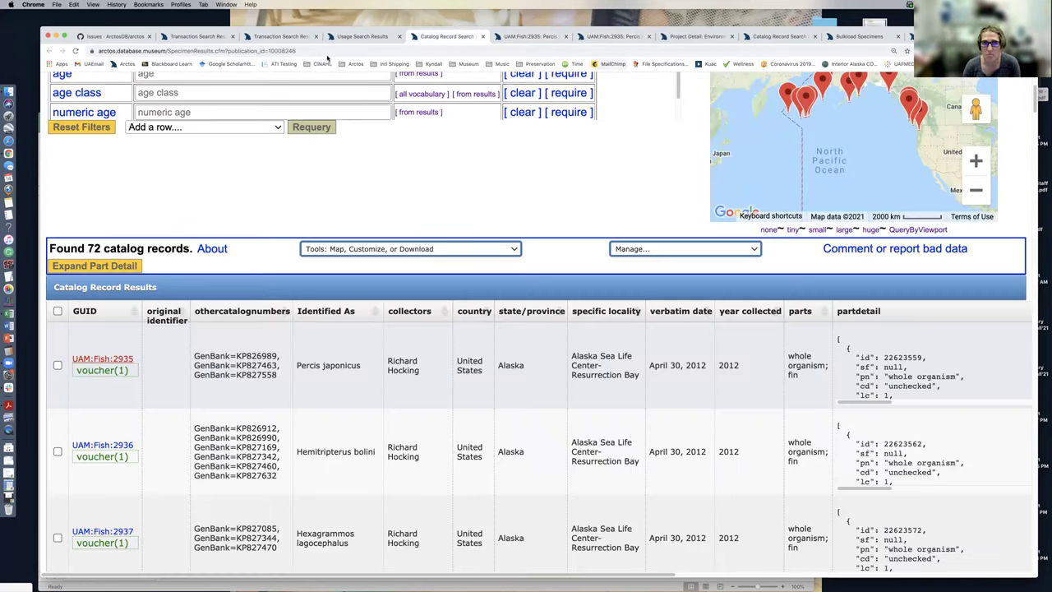
left_click(355, 37)
scroll(646, 362, "down", 2)
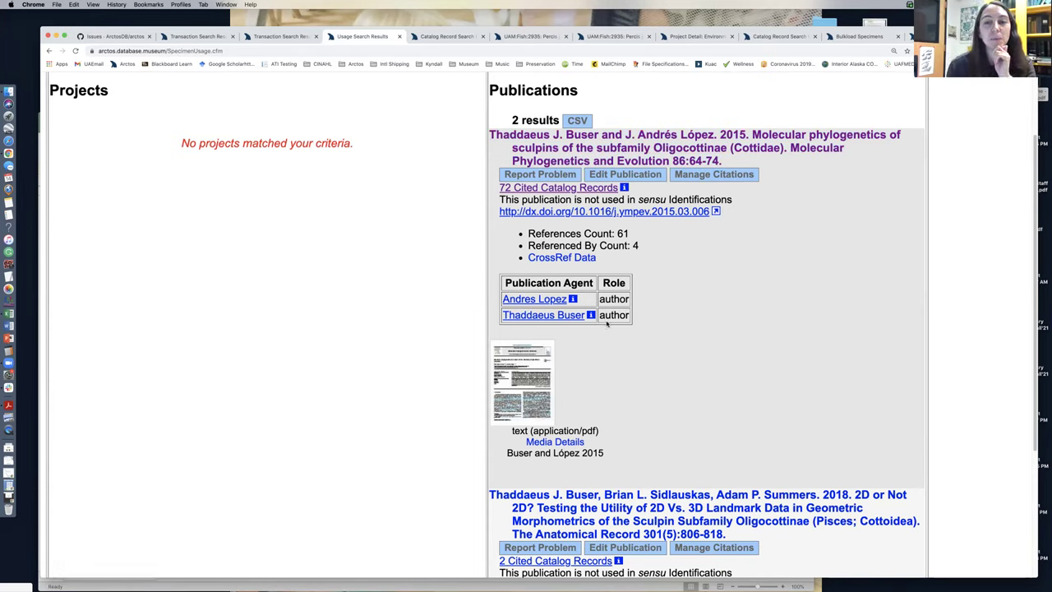
scroll(601, 316, "up", 1)
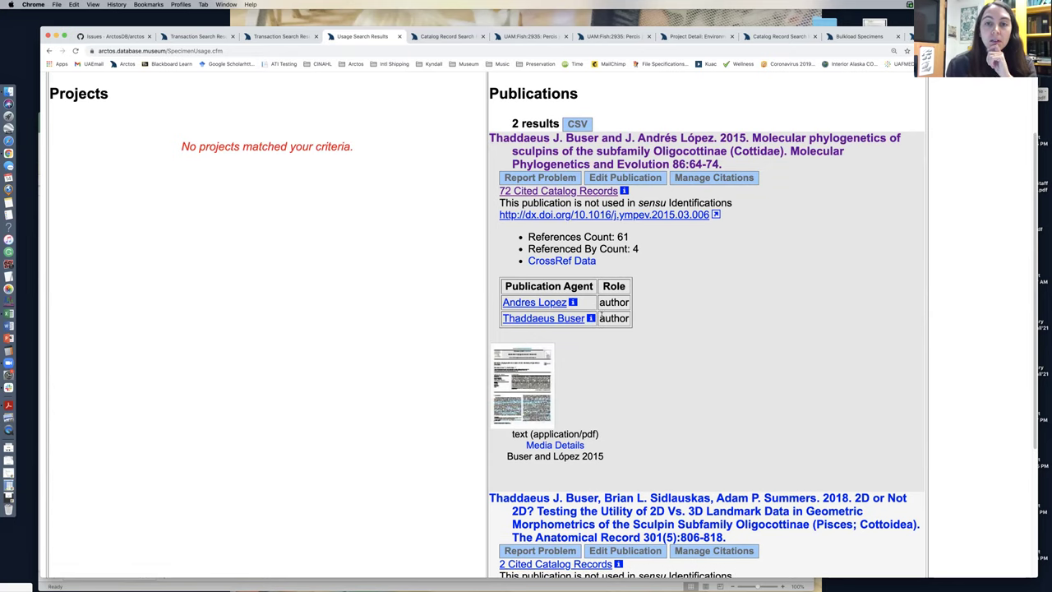
left_click(574, 263)
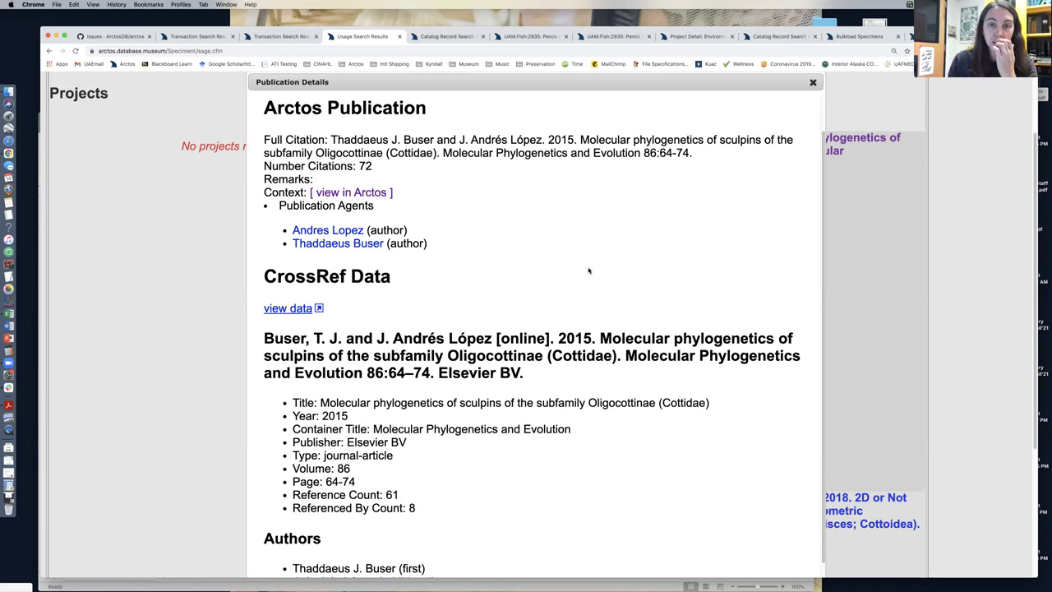
scroll(588, 271, "down", 2)
scroll(588, 271, "down", 2)
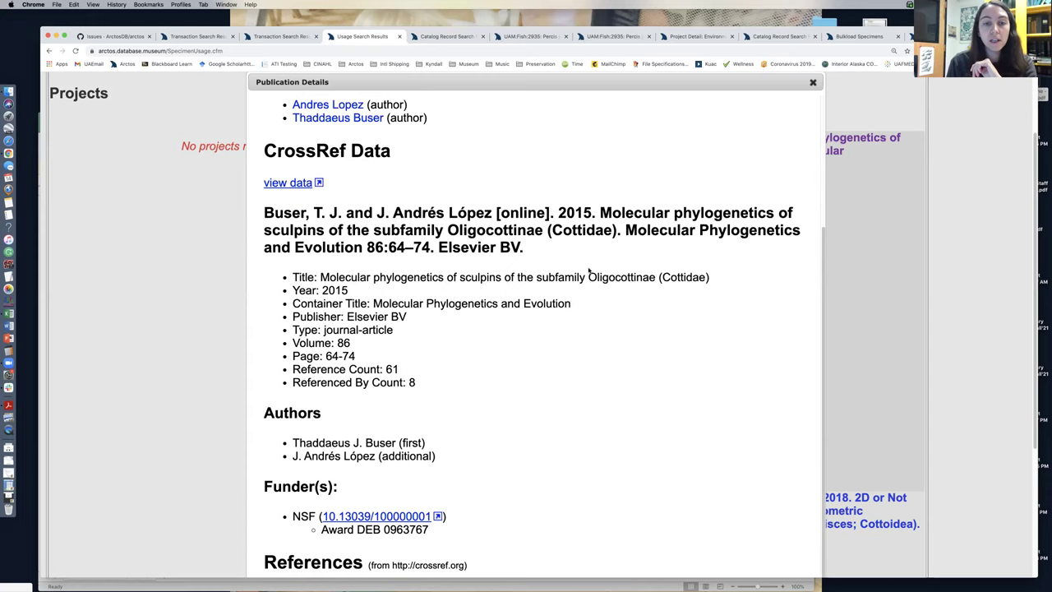
scroll(588, 272, "down", 1)
scroll(588, 267, "up", 7)
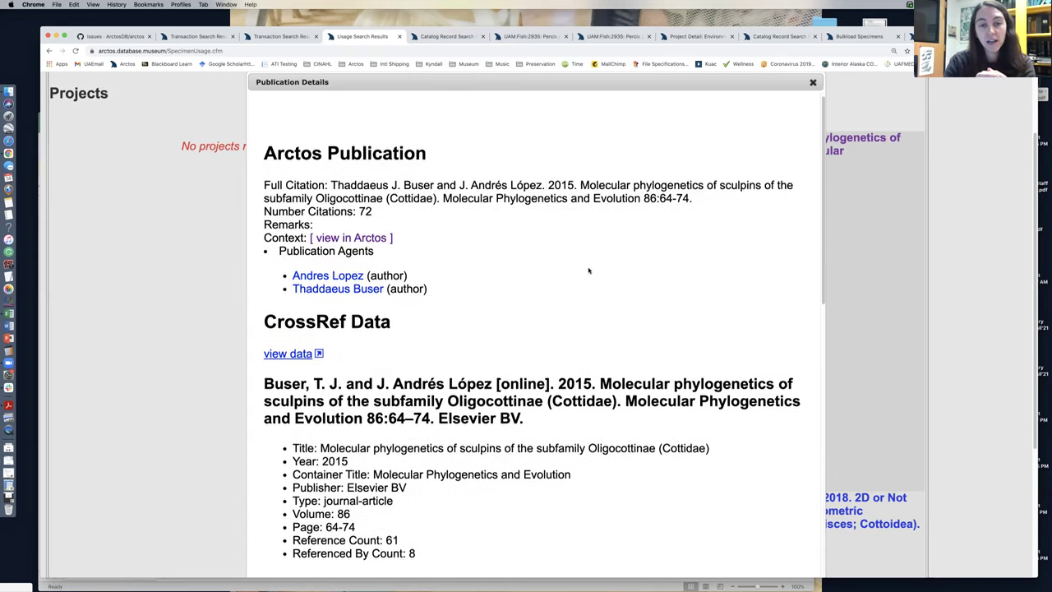
scroll(587, 271, "down", 4)
scroll(588, 269, "down", 3)
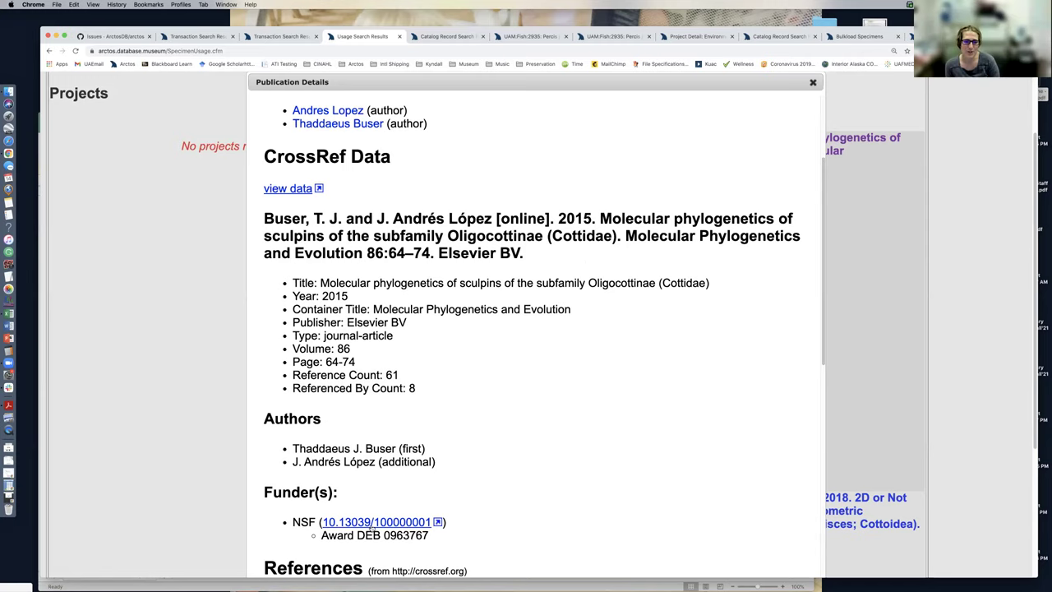
scroll(386, 539, "down", 1)
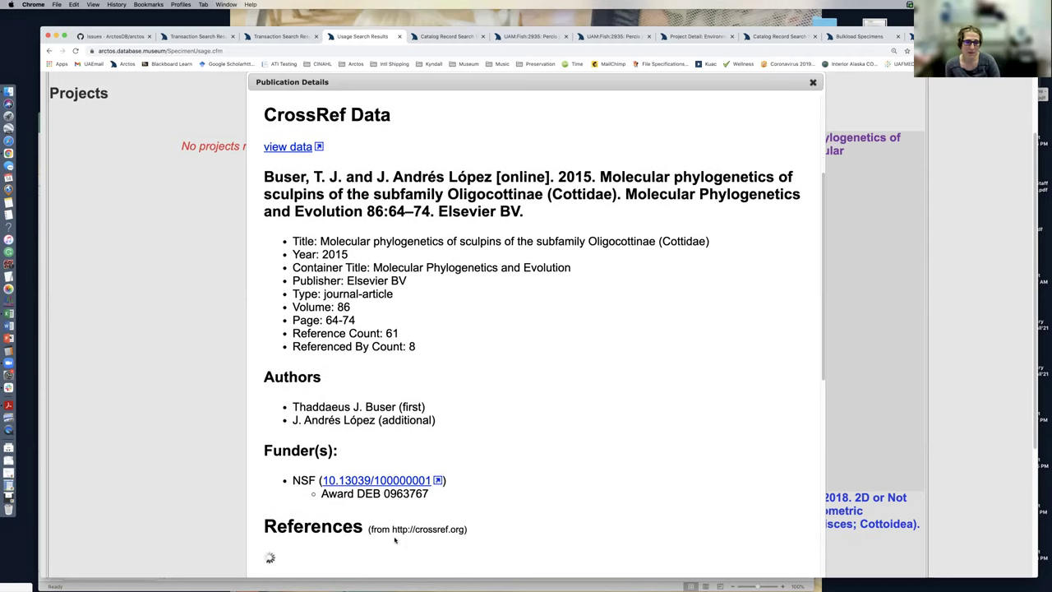
scroll(394, 540, "down", 1)
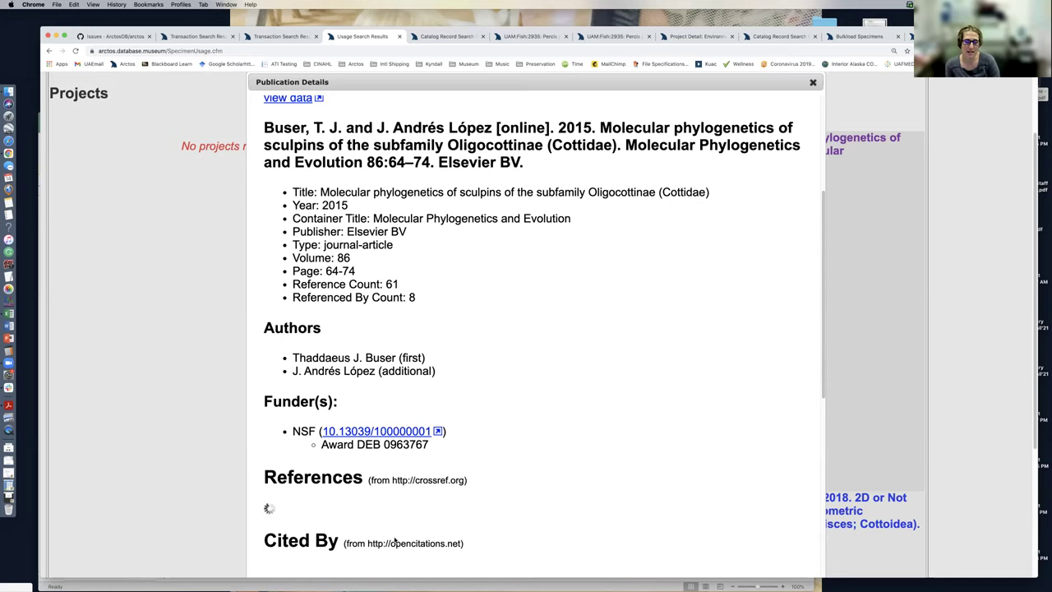
scroll(394, 540, "down", 1)
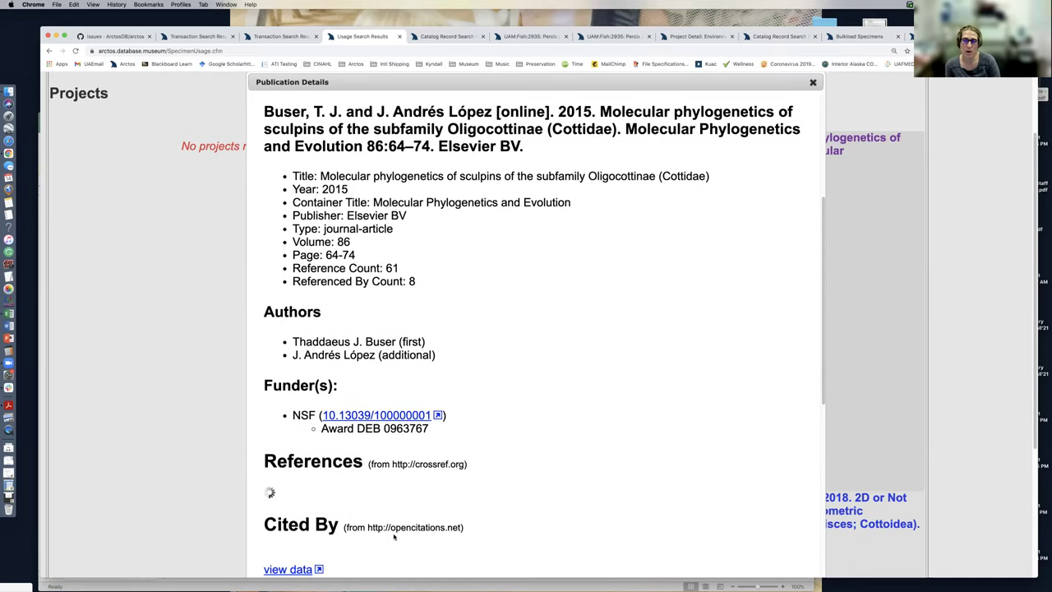
left_click(812, 83)
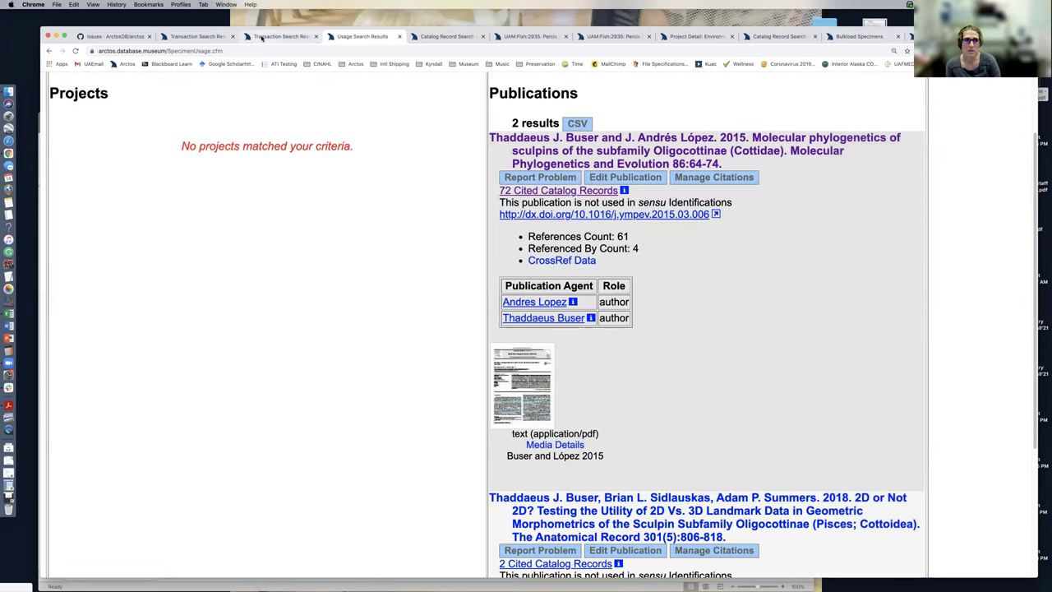
- Reopen the Publication / Project Search and enter a participant's surname
left_click(262, 37)
scroll(266, 225, "up", 5)
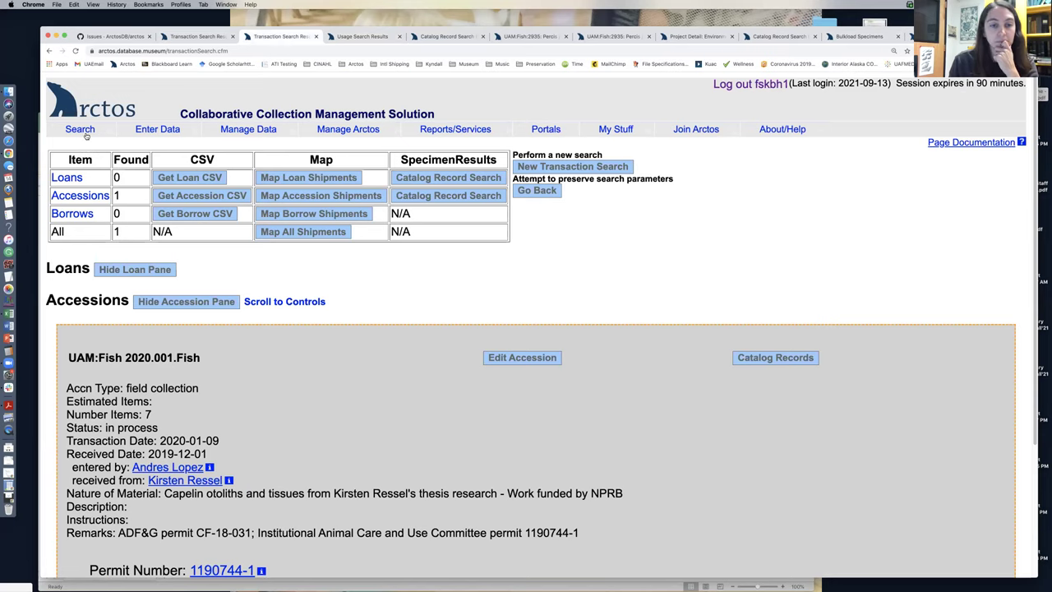
mouse_move(80, 129)
left_click(91, 159)
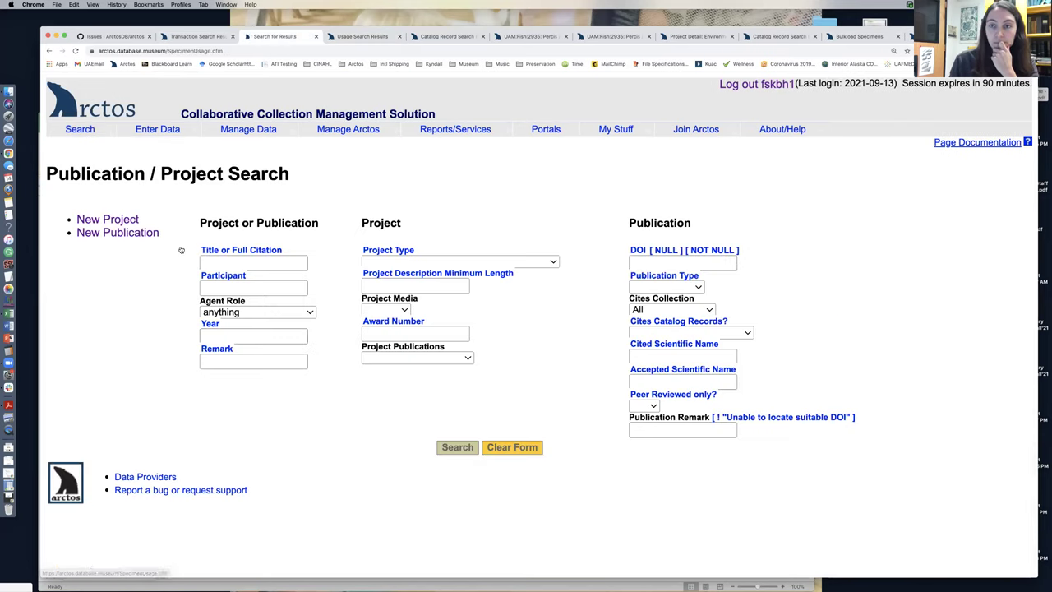
left_click(214, 287)
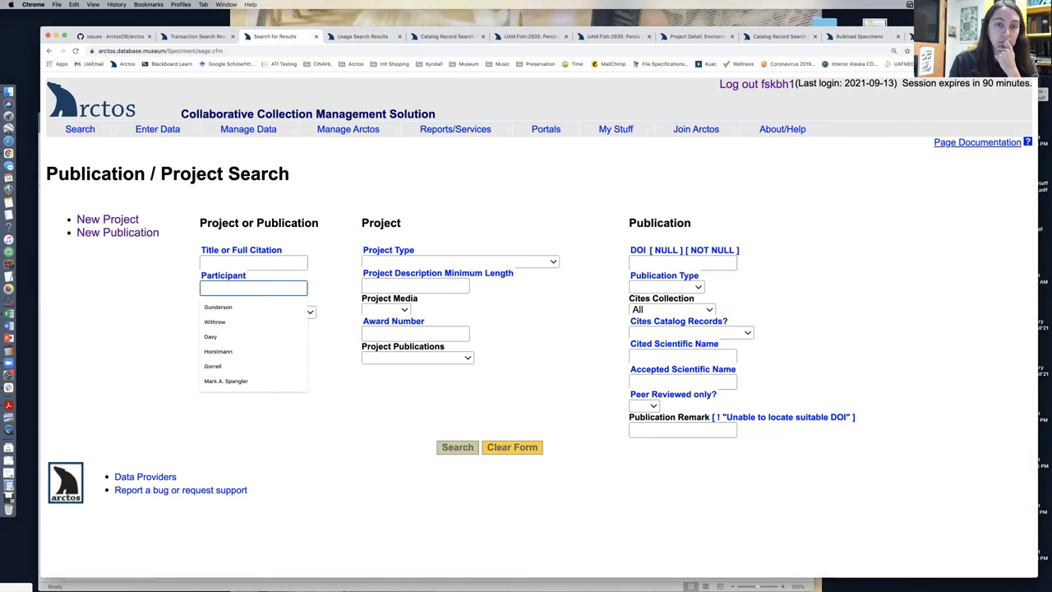
type("Reuther")
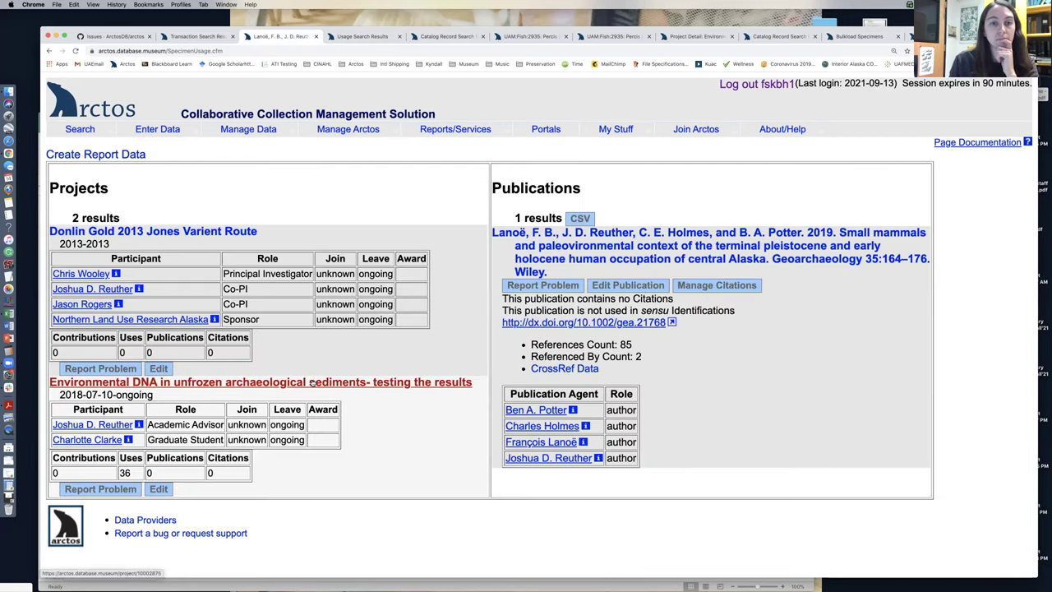
- Open and scroll through the Environmental DNA project's detail page
left_click(312, 383)
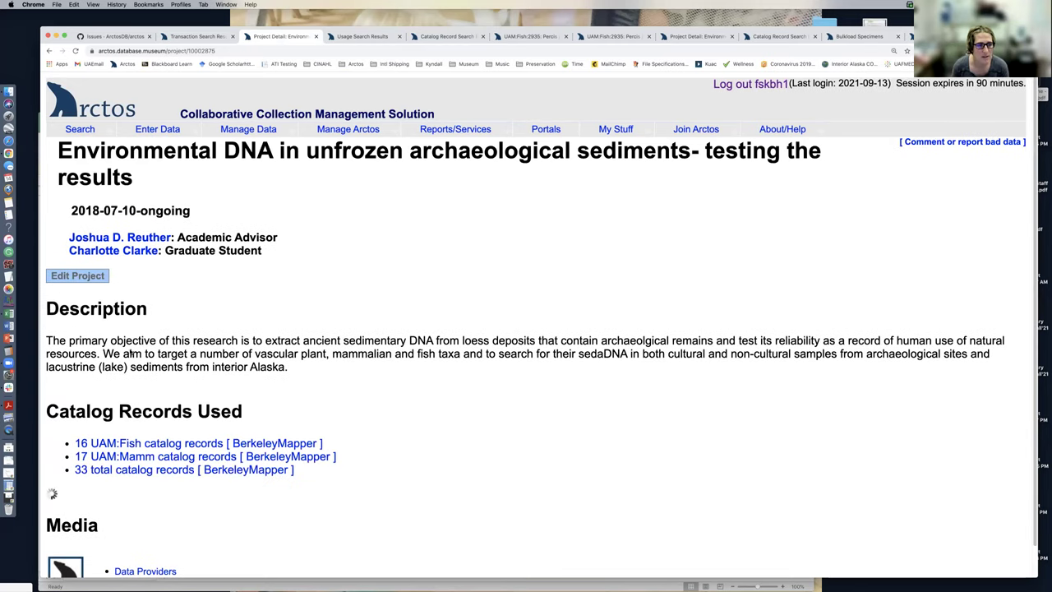
scroll(130, 352, "down", 1)
scroll(130, 351, "down", 4)
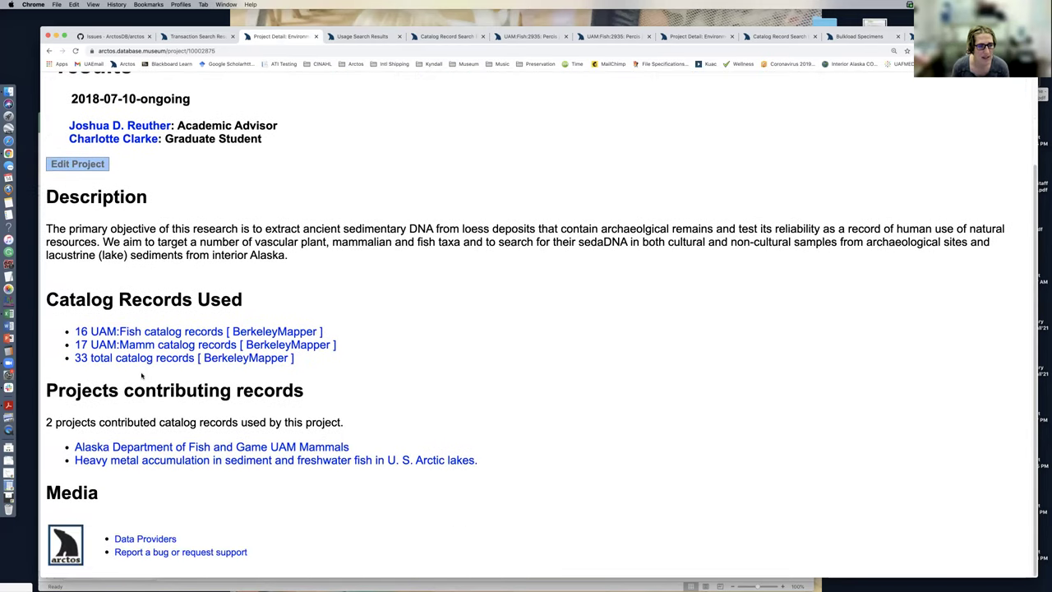
scroll(135, 282, "up", 5)
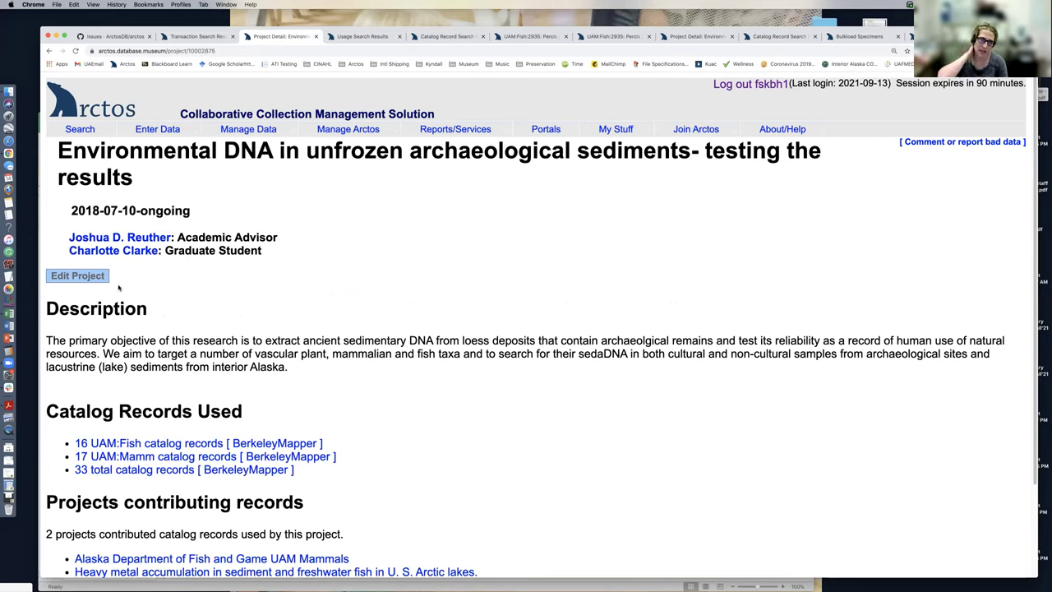
- Return to the Publication / Project Search form and view the Participant field help
mouse_move(80, 130)
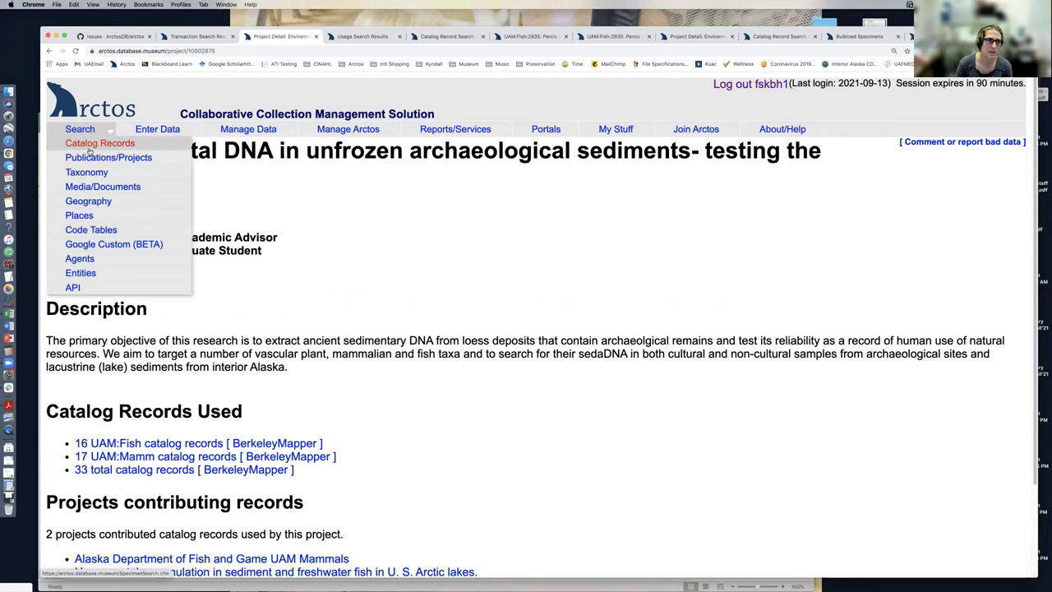
left_click(89, 156)
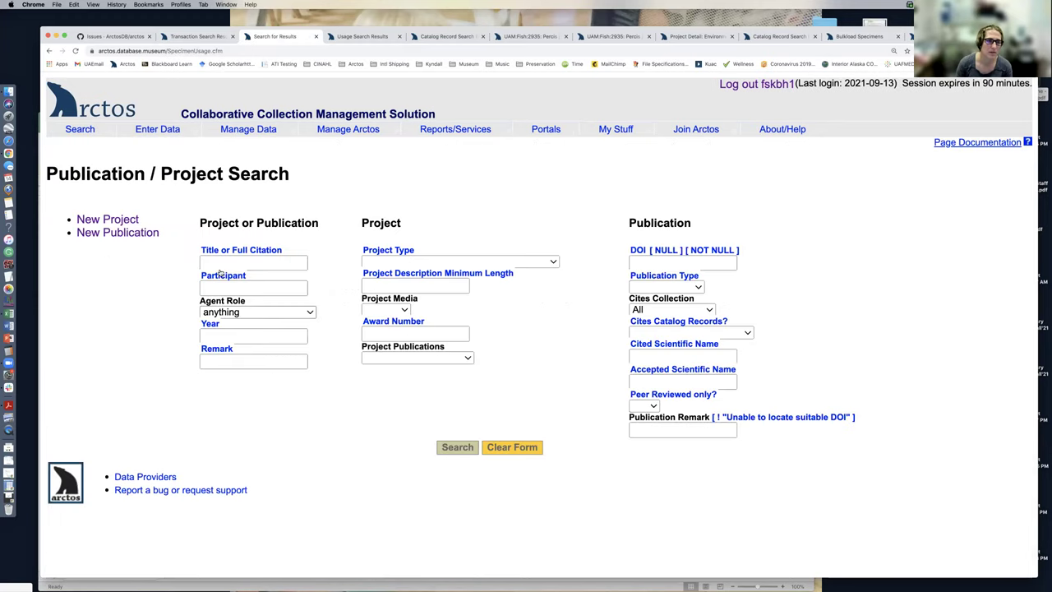
left_click(222, 275)
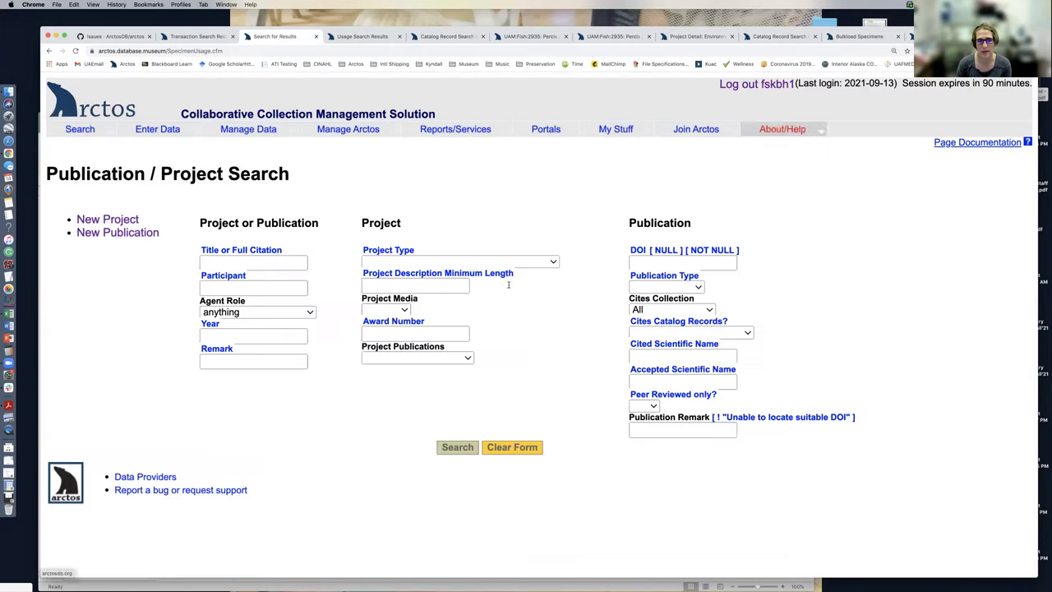
- Review the Participant definition in its documentation popup, highlighting the sentence, then close it
left_click(816, 129)
left_click(212, 280)
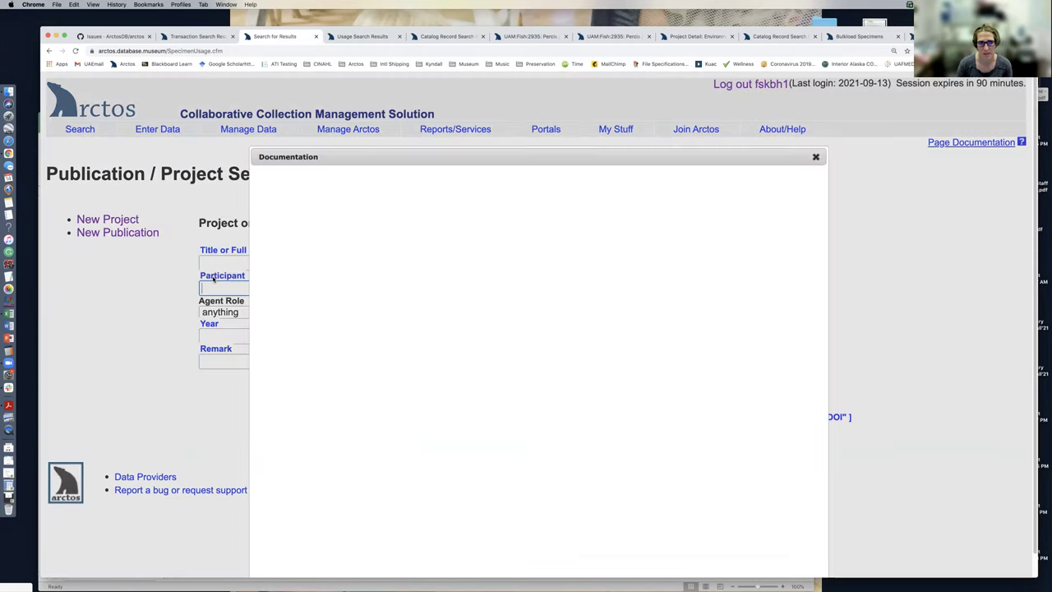
left_click_drag(290, 228, 491, 240)
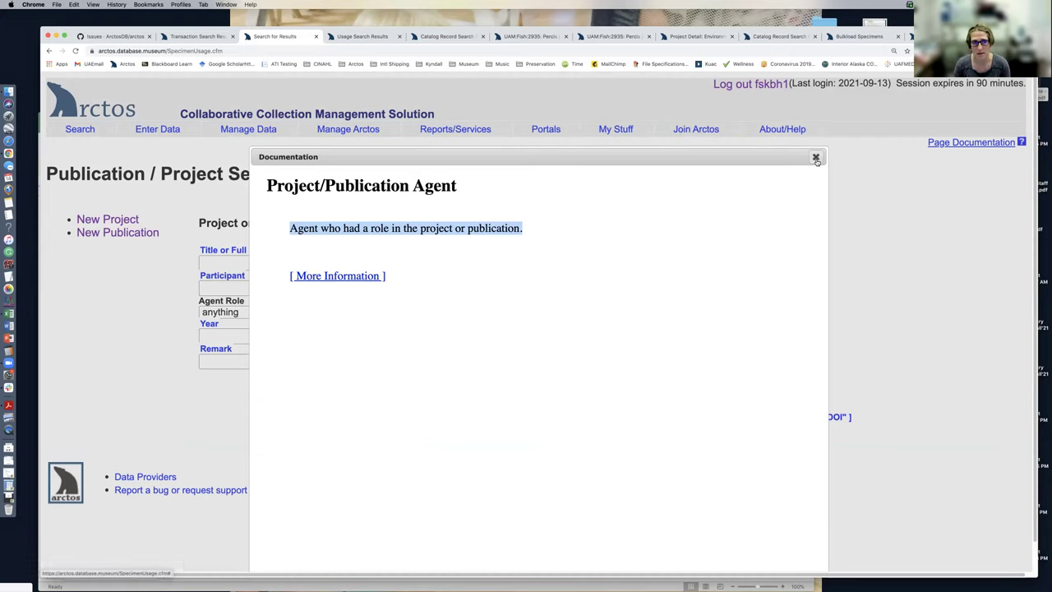
scroll(187, 300, "down", 1)
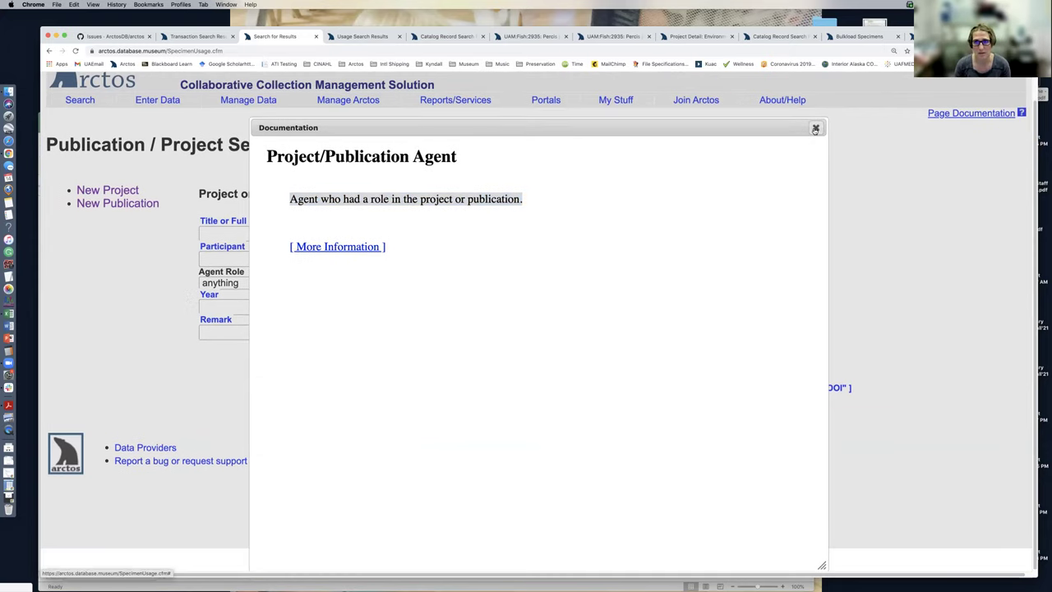
left_click(815, 128)
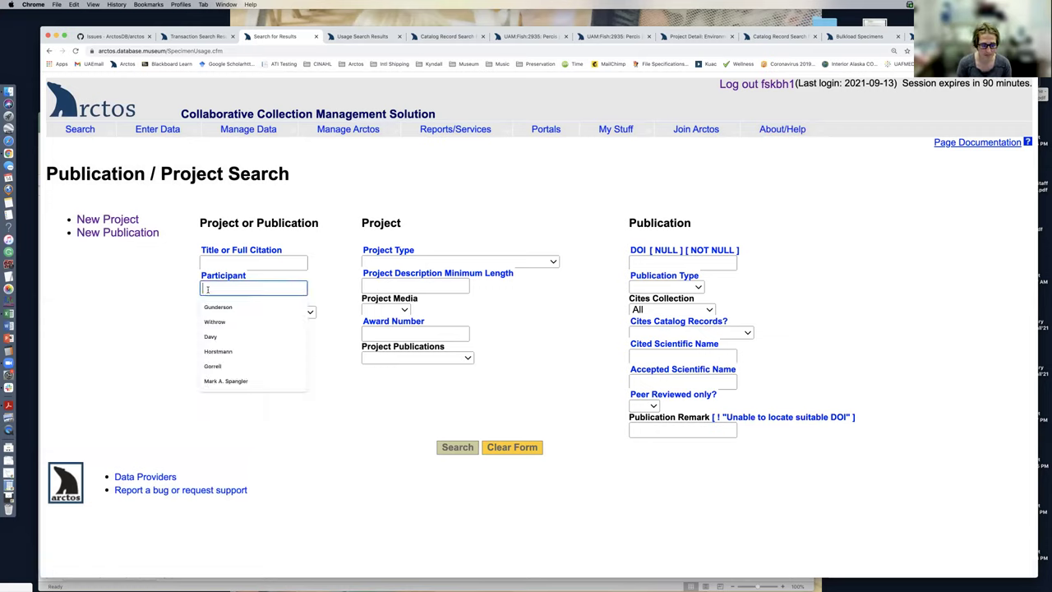
- Search by a participant surname with title word 'Walrus' and open the Walrus adaptability project
type("Olson")
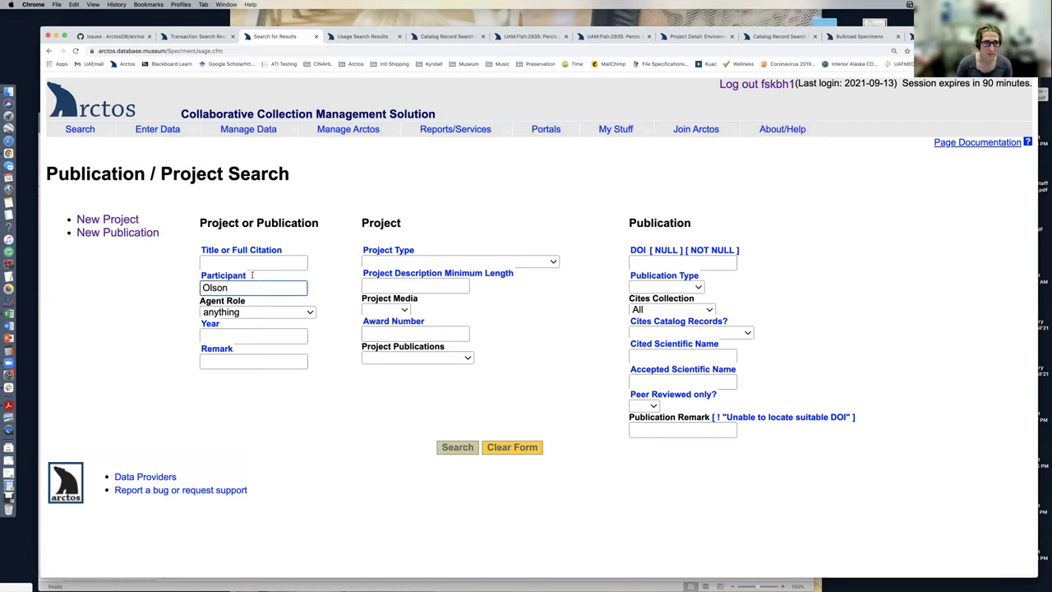
left_click(255, 263)
type("Walrus")
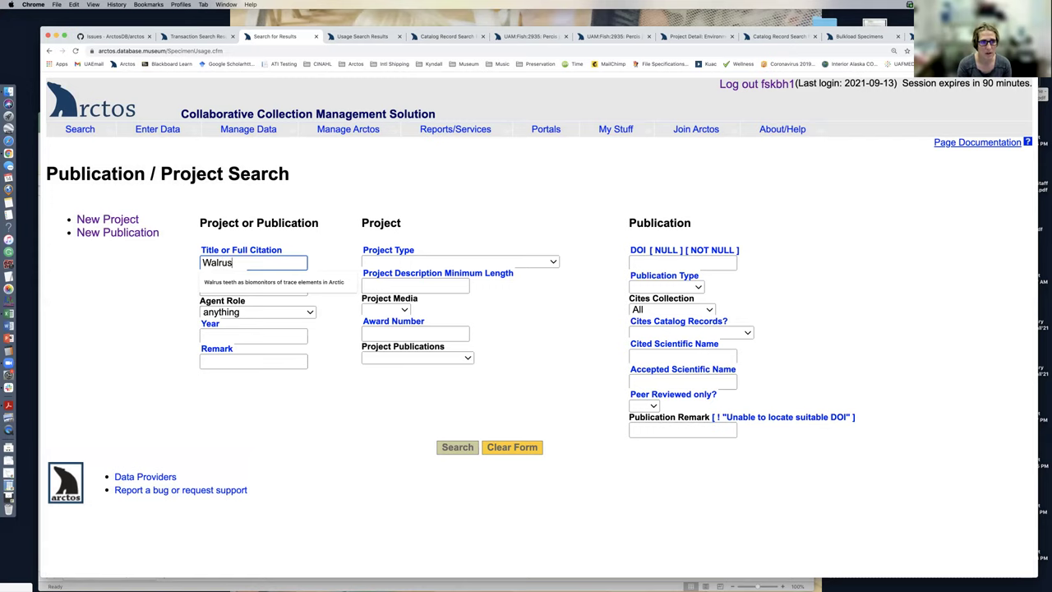
left_click(446, 469)
left_click(453, 448)
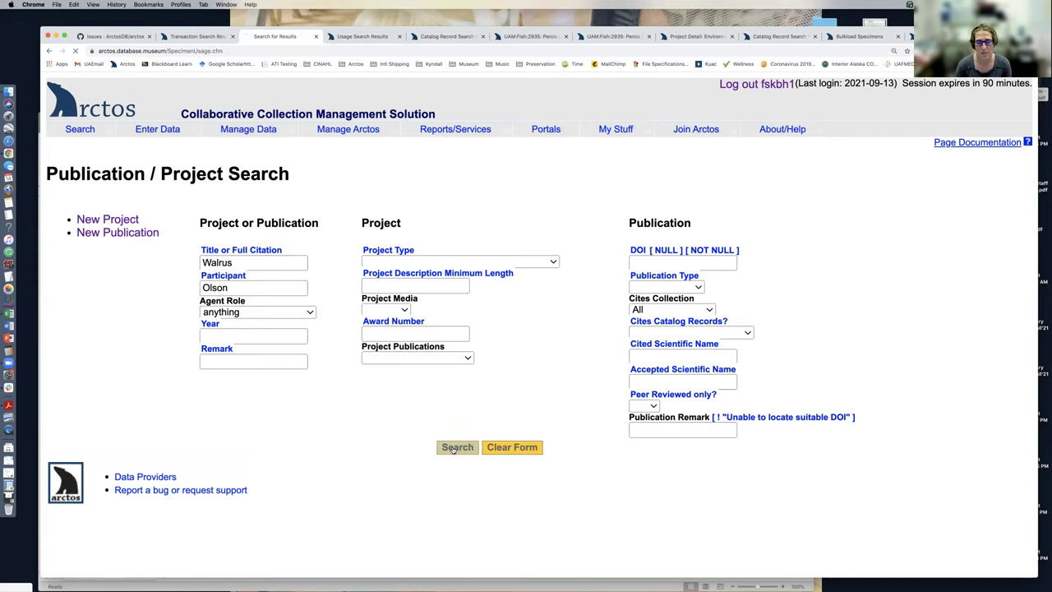
left_click(164, 237)
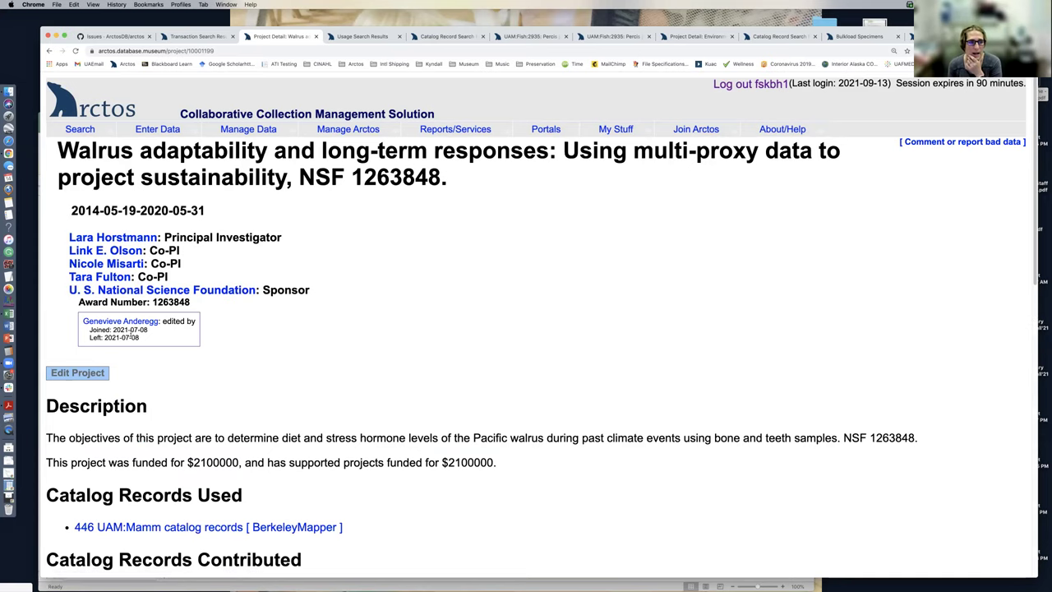
- Review the Walrus adaptability project page: NSF 1263848, $2100000 funding, 446 UAM:Mamm records
scroll(140, 370, "down", 3)
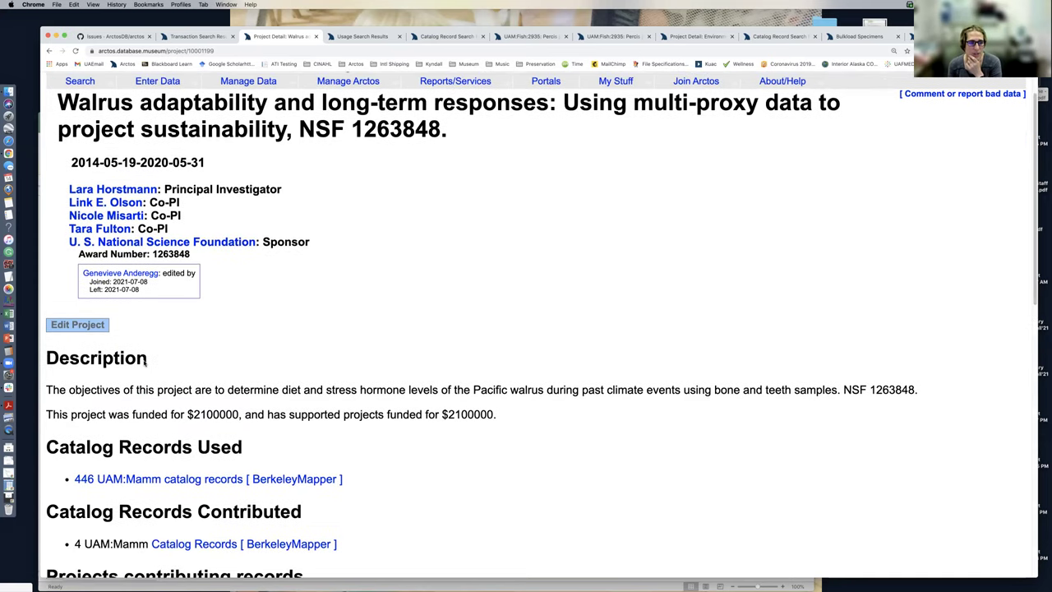
scroll(150, 401, "down", 1)
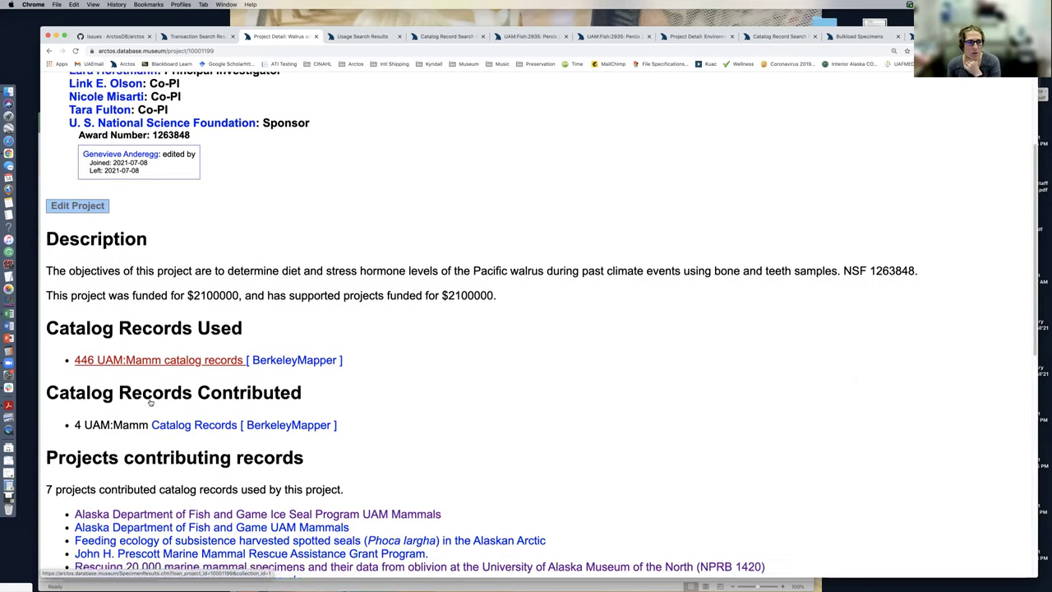
scroll(150, 401, "down", 1)
scroll(150, 401, "down", 1)
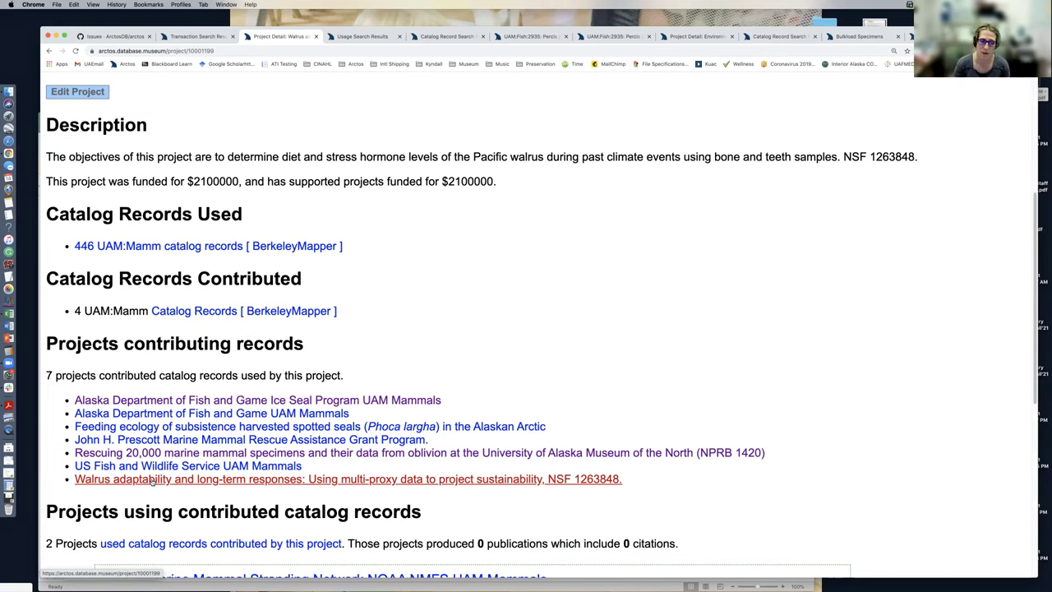
left_click(152, 479)
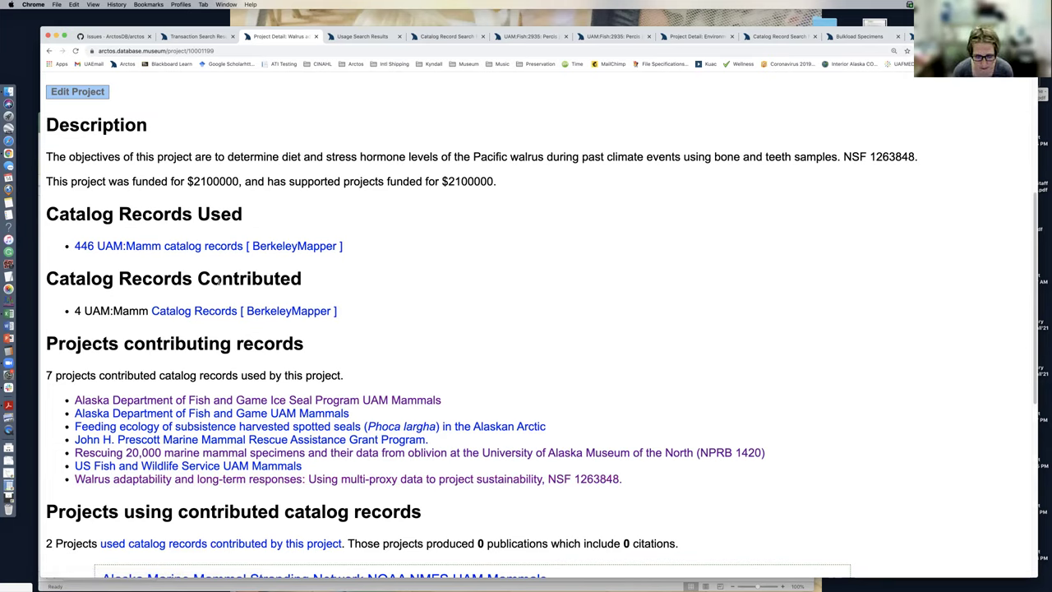
scroll(61, 309, "up", 5)
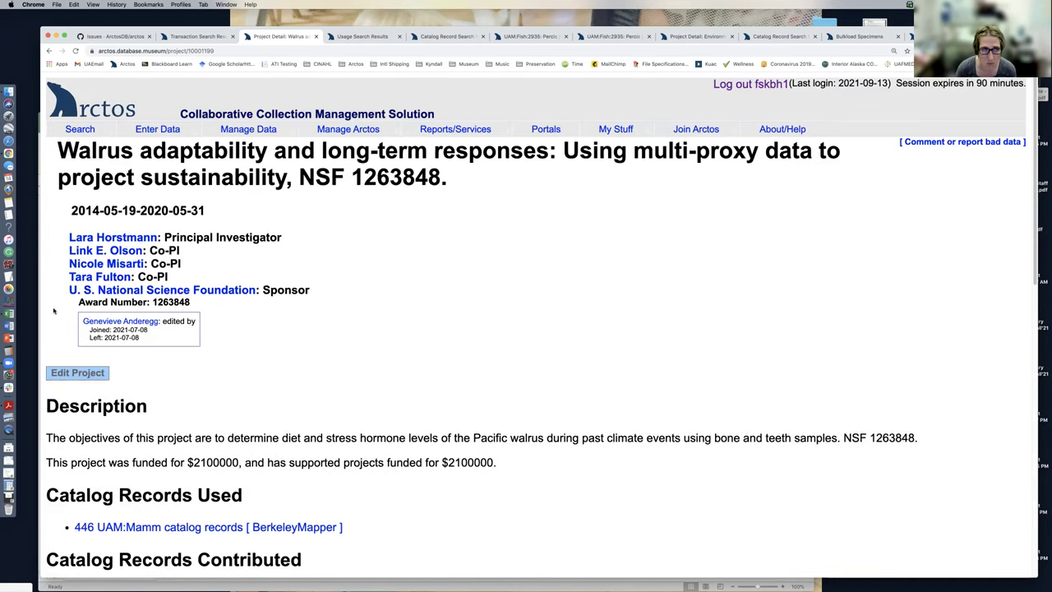
mouse_move(105, 131)
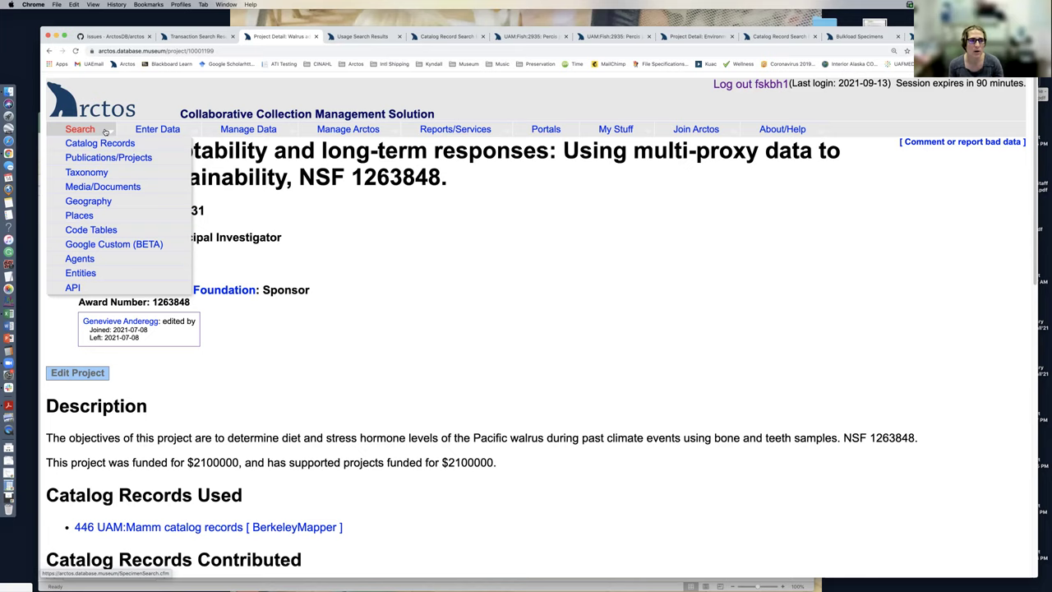
- Open the code table documentation and search the page for 'parts'
left_click(90, 230)
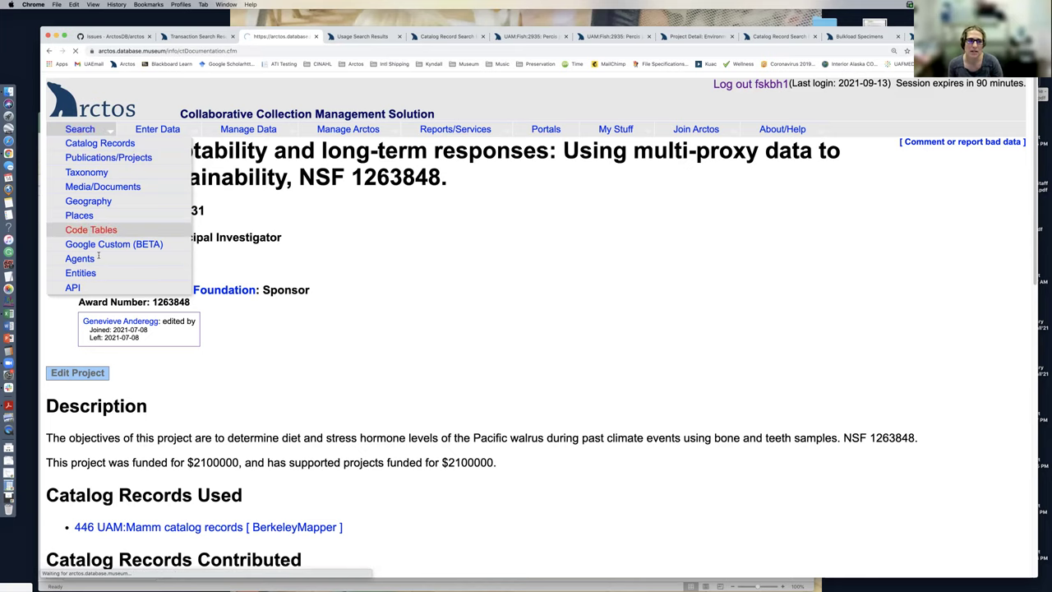
scroll(126, 309, "down", 10)
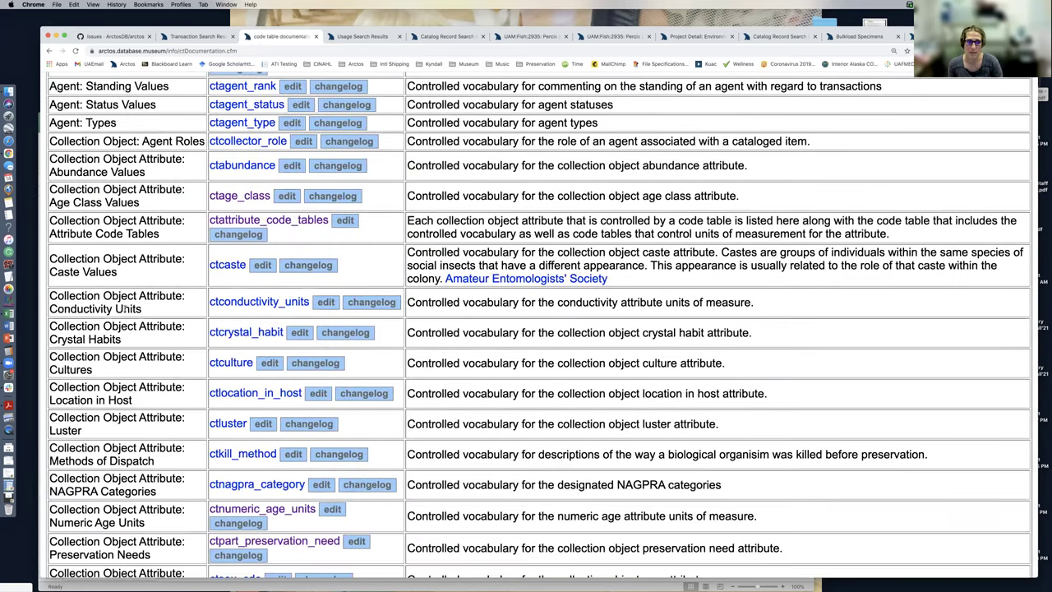
scroll(123, 310, "down", 1)
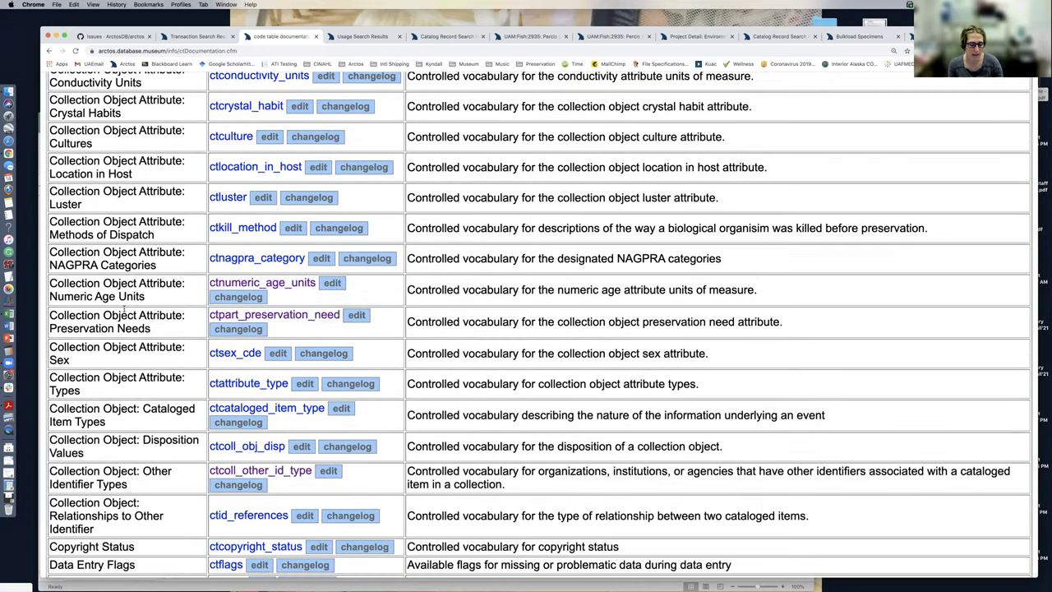
key("super+f")
type("parts")
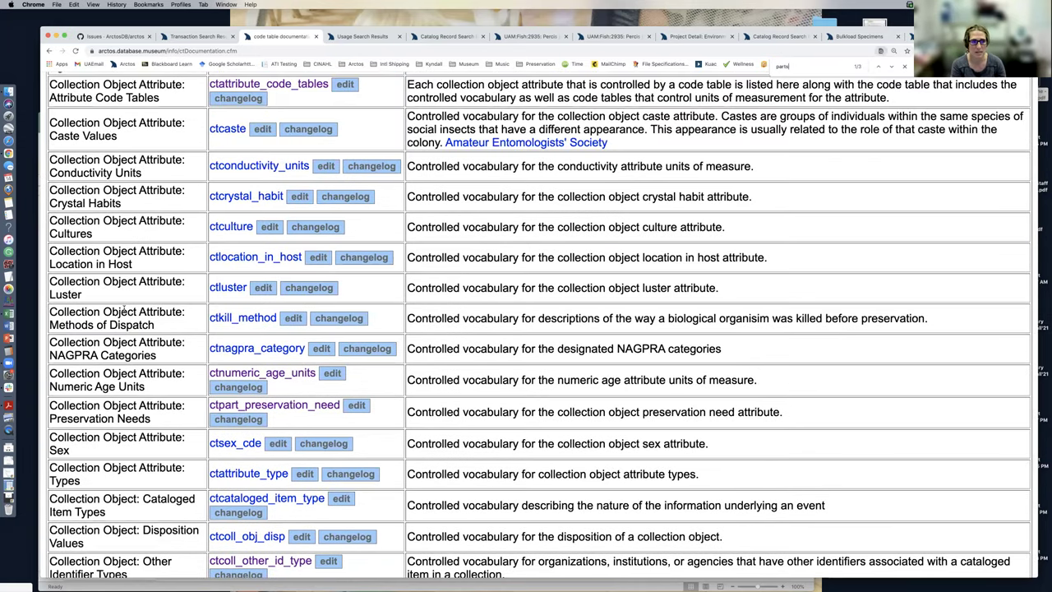
key("Return")
key("Return")
key("Return")
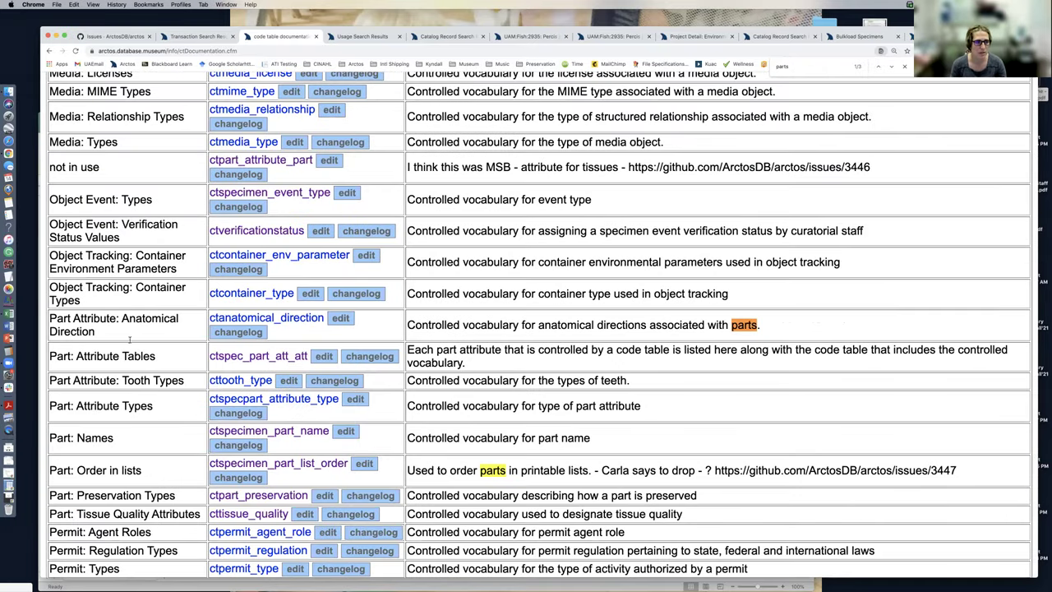
- Open the CTPART_PRESERVATION code table documentation and return to its top
left_click(246, 356)
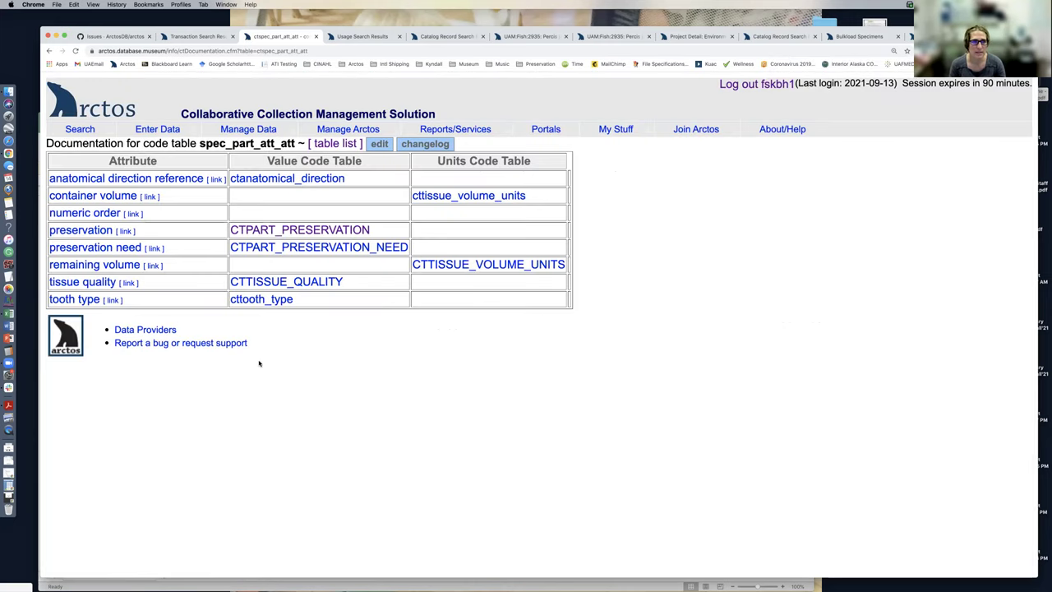
left_click(255, 232)
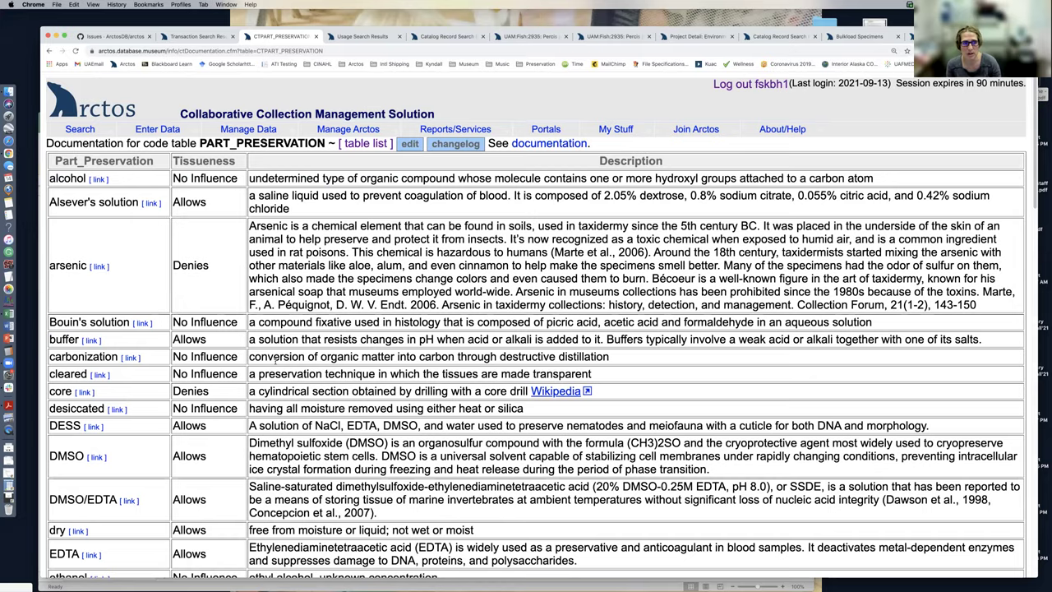
scroll(276, 358, "down", 10)
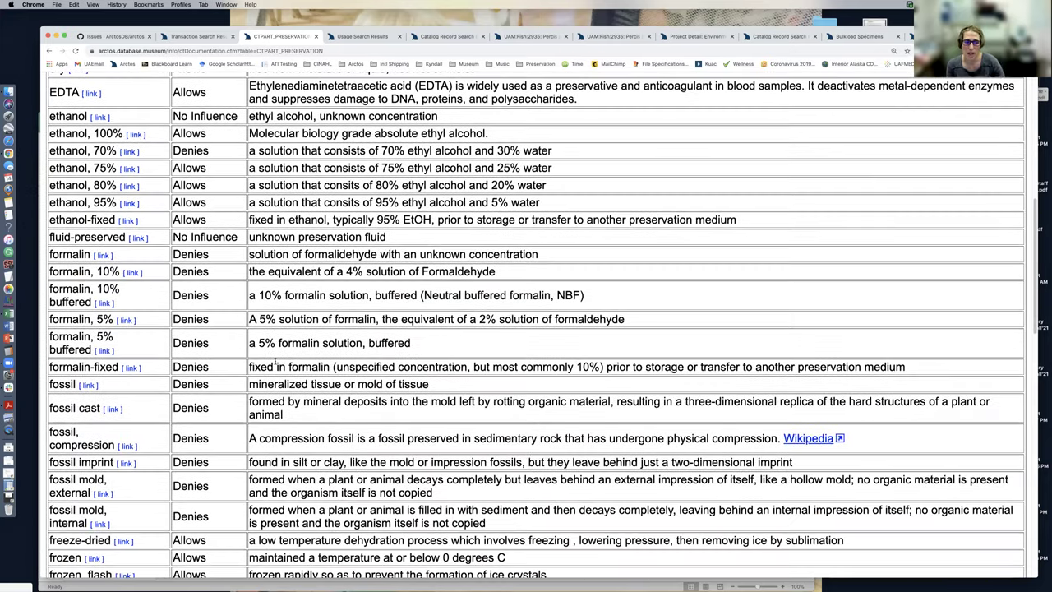
scroll(276, 362, "up", 10)
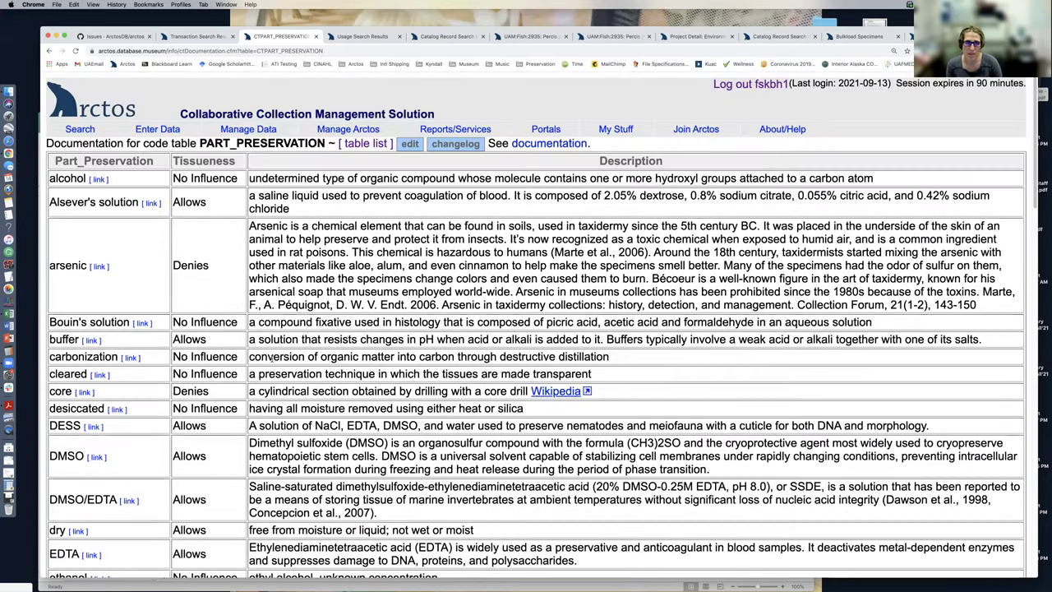
- Start a new UAM:Fish Record on the Data Entry page
mouse_move(160, 129)
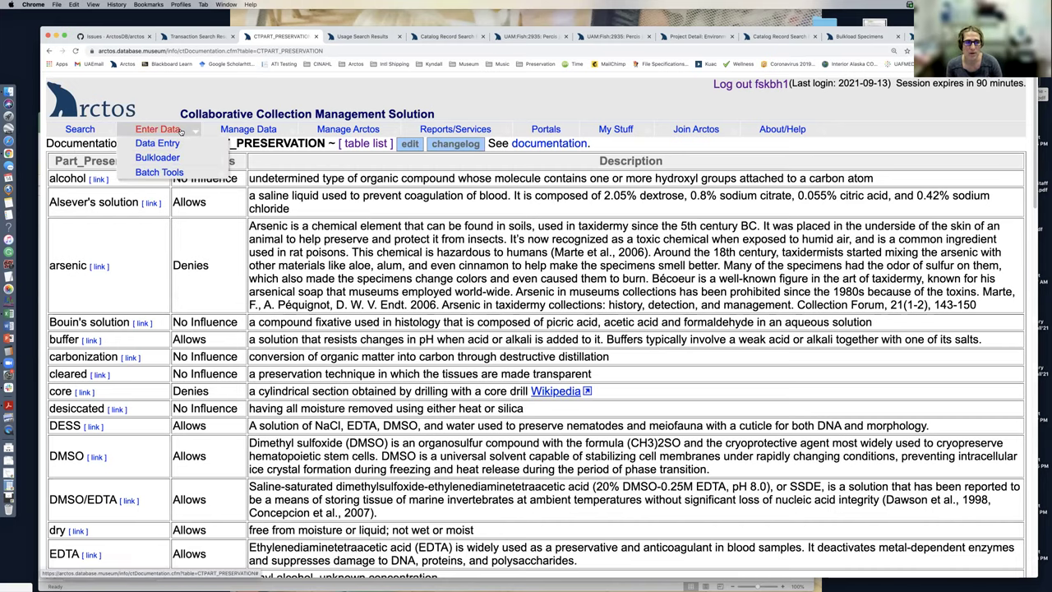
left_click(179, 145)
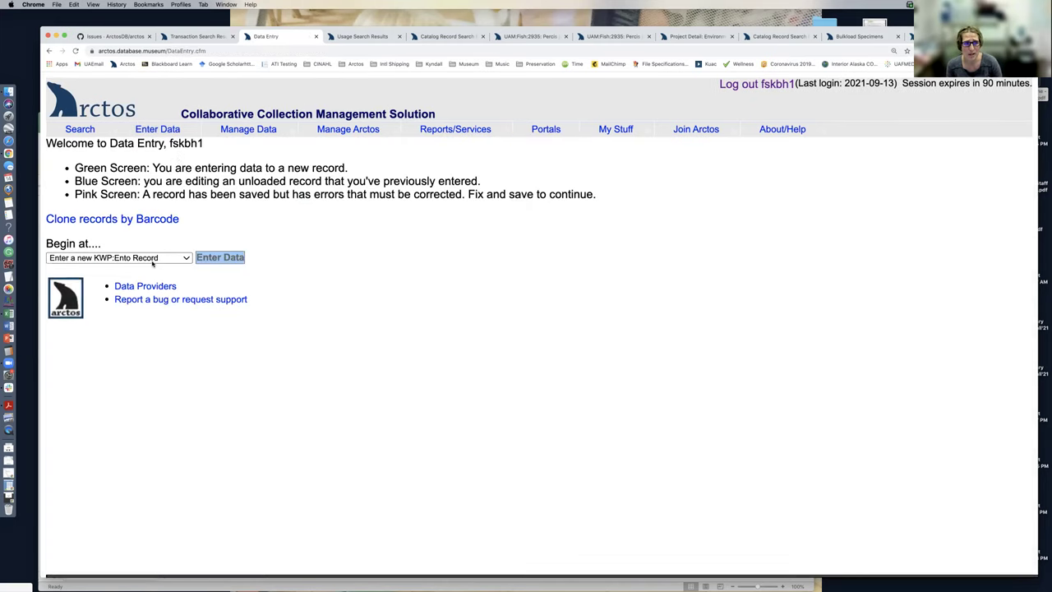
left_click(124, 257)
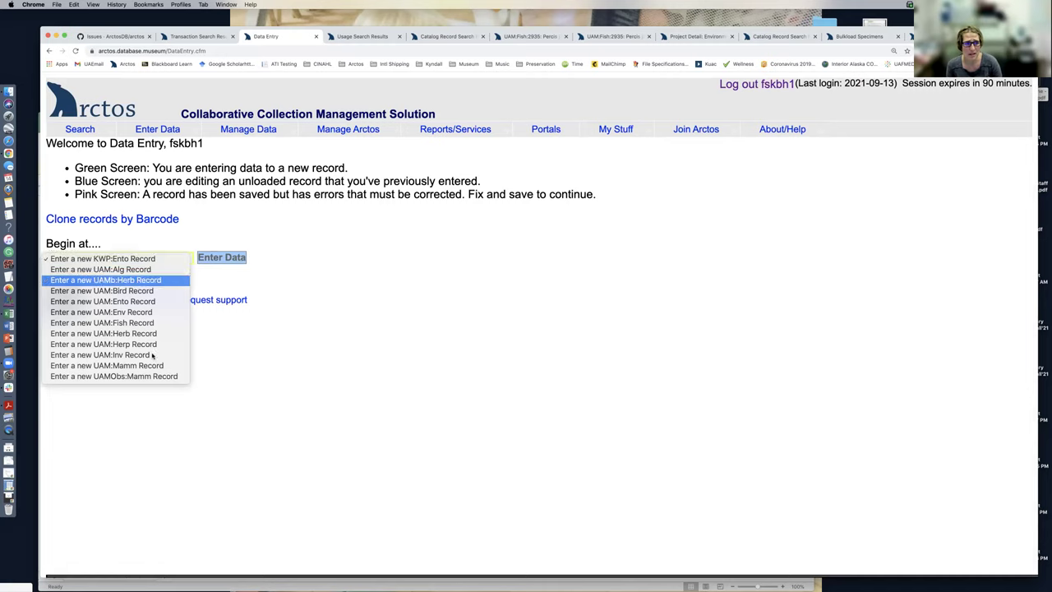
key("Return")
left_click(206, 258)
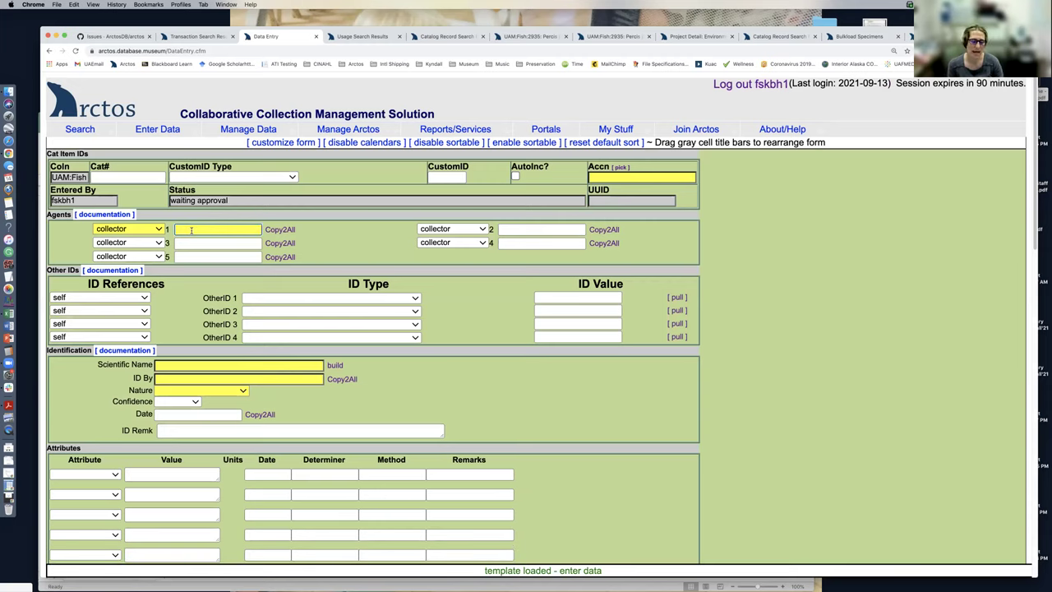
- Fill collector 1 from a partial name by choosing the matching agent in the lookup list
type("k E")
key("Tab")
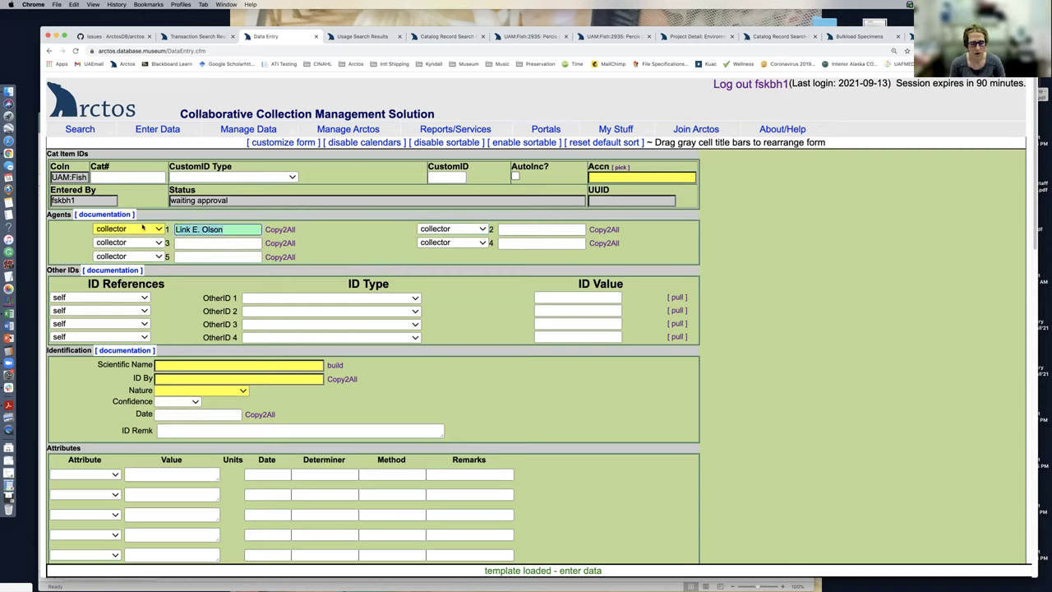
type("Karen")
key("Tab")
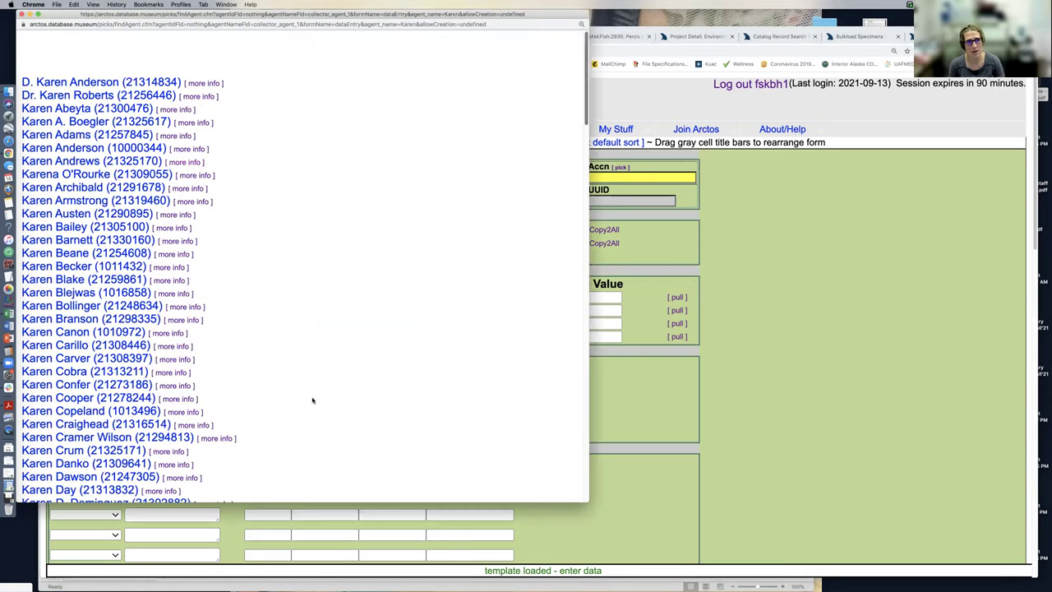
scroll(312, 400, "down", 4)
scroll(312, 400, "down", 15)
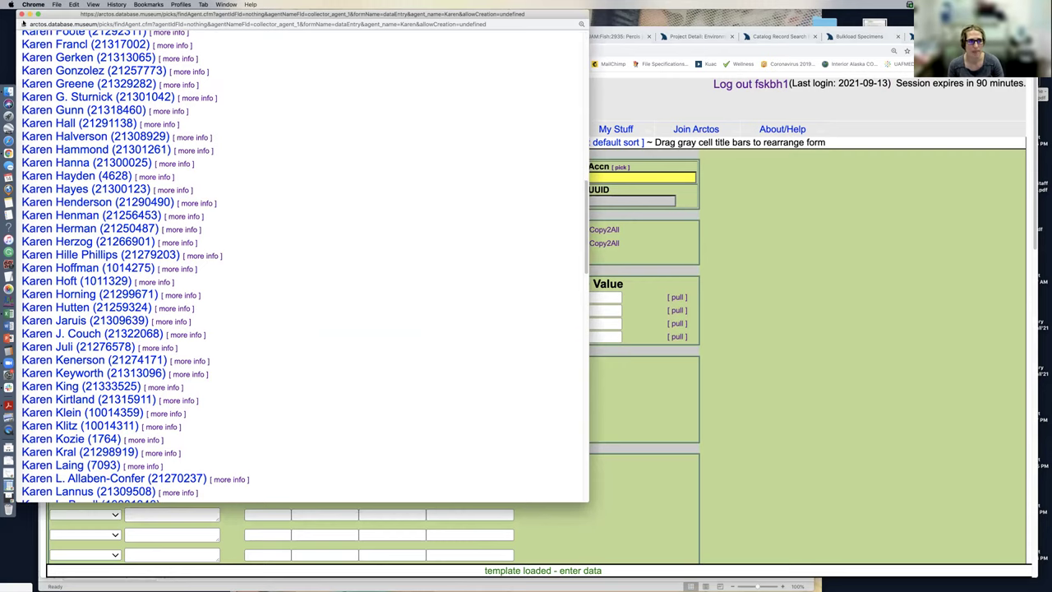
left_click(105, 99)
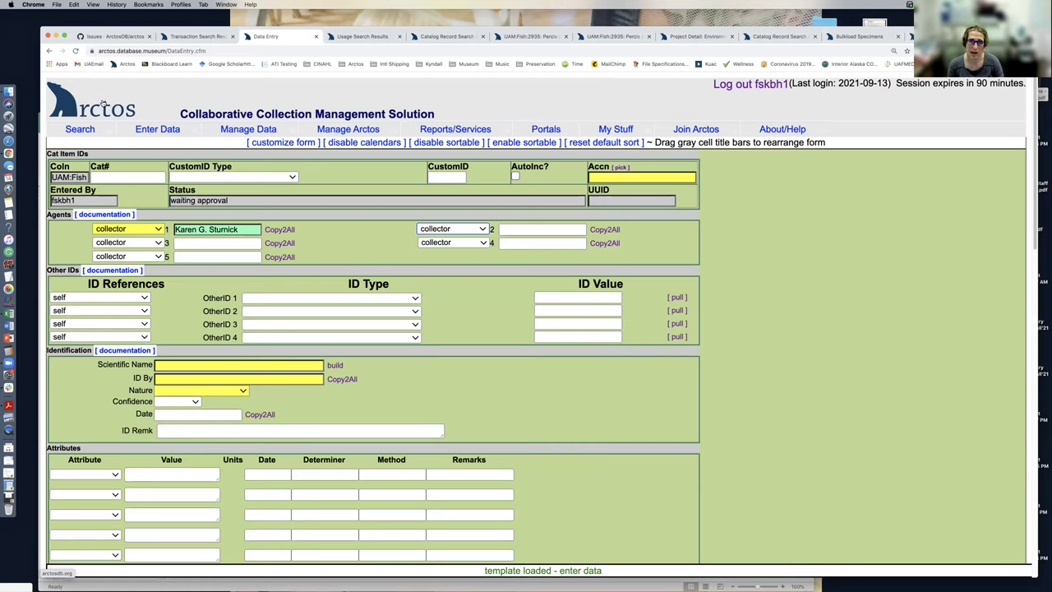
mouse_move(283, 130)
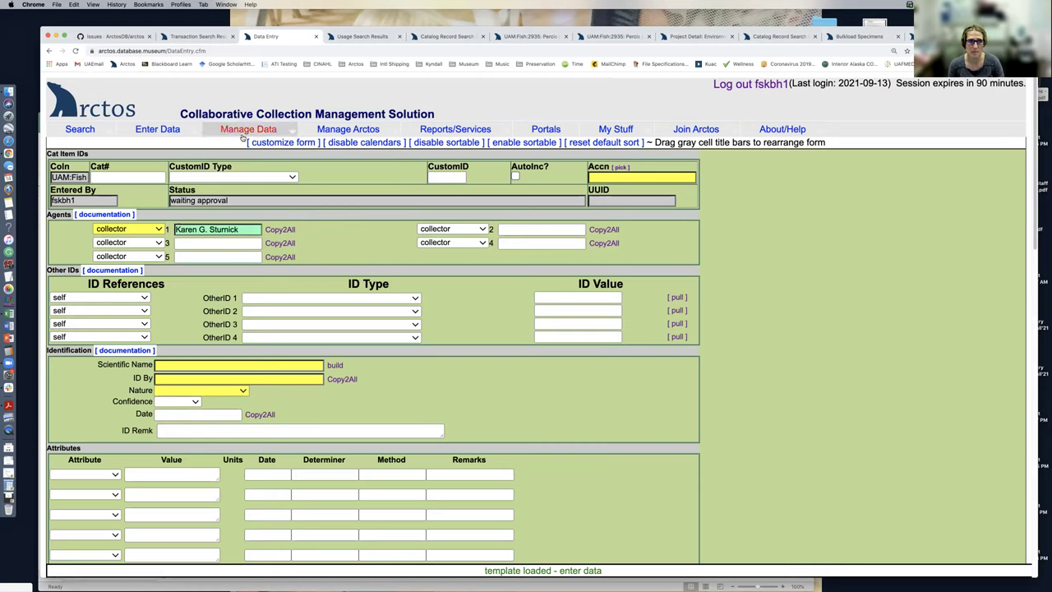
- Search Manage Agents for the collection manager by name and open the found record
mouse_move(247, 132)
left_click(239, 157)
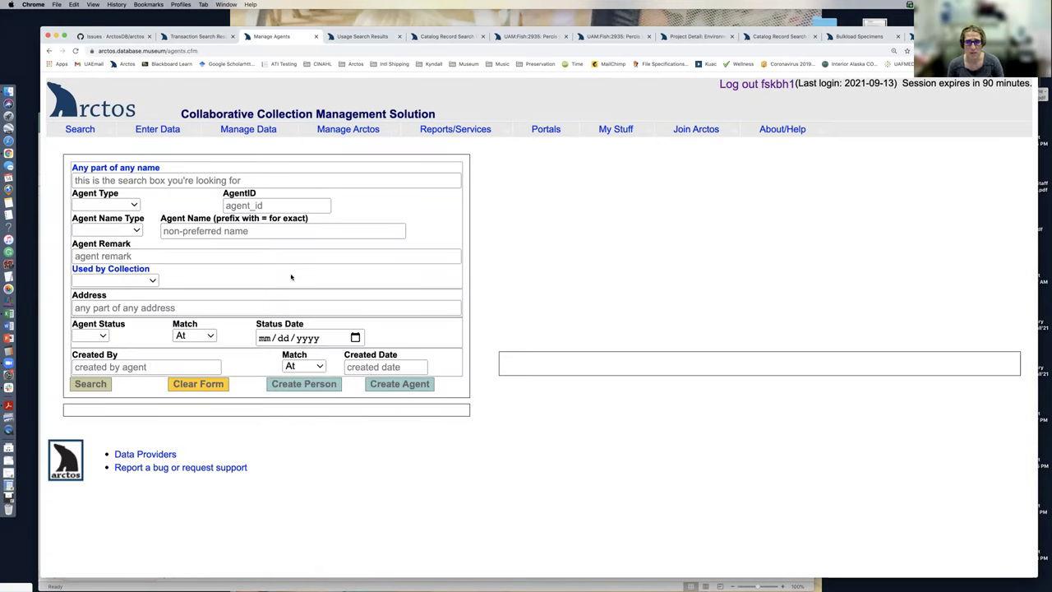
left_click(125, 182)
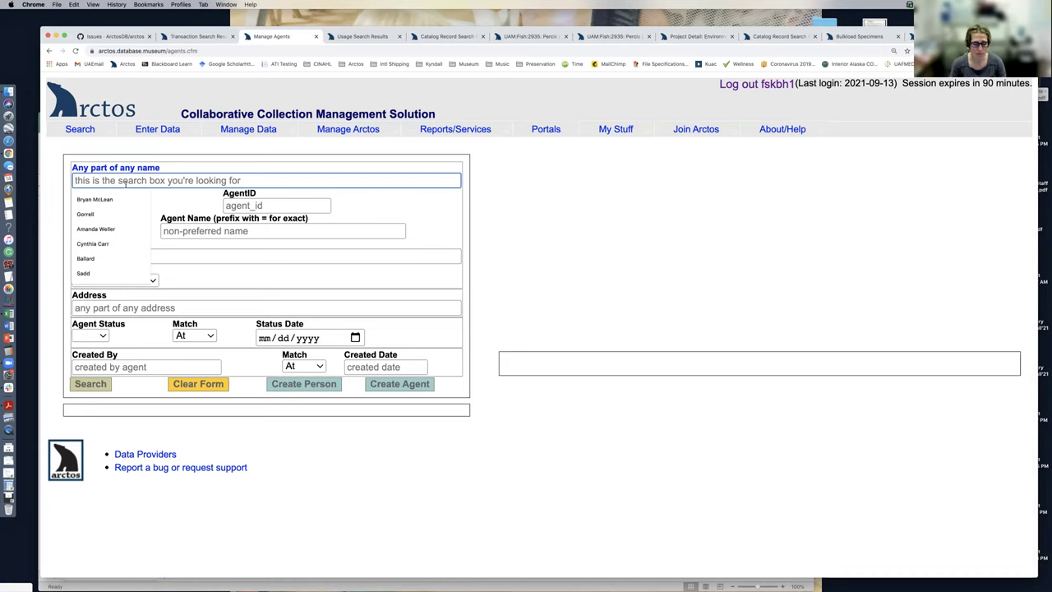
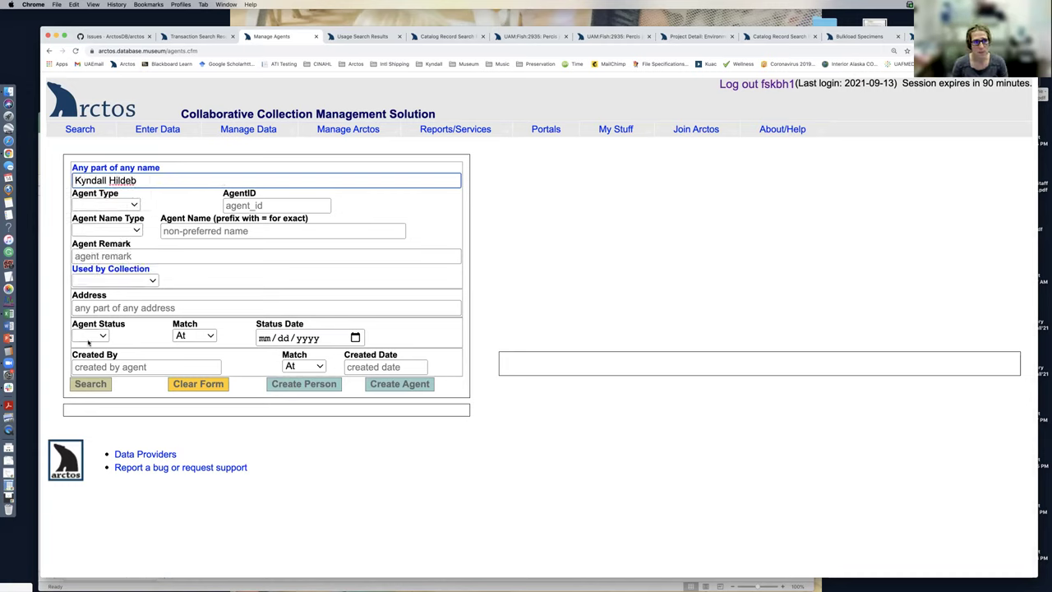
left_click(87, 384)
left_click(110, 416)
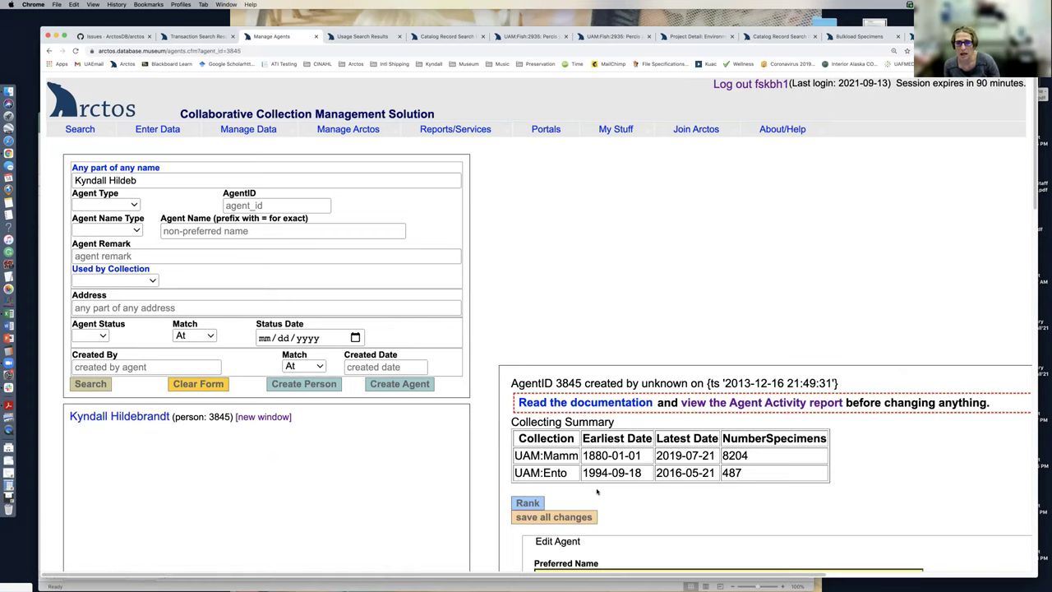
- Review the agent record's names, relationships, addresses, linked PDFs and collecting summary
scroll(620, 518, "down", 2)
left_click_drag(648, 575, 760, 581)
scroll(454, 361, "right", 1)
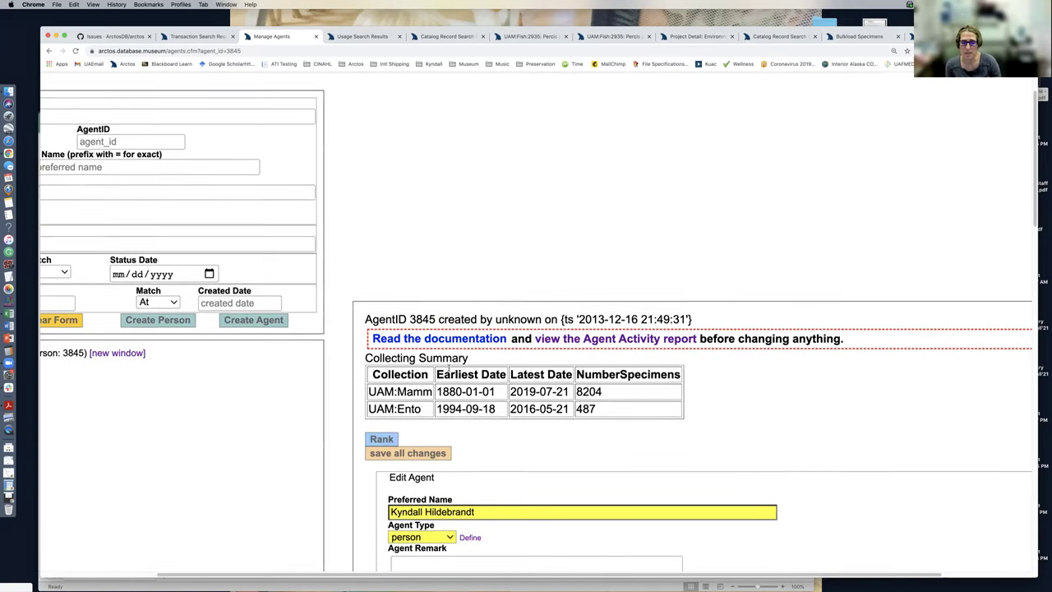
scroll(447, 371, "down", 6)
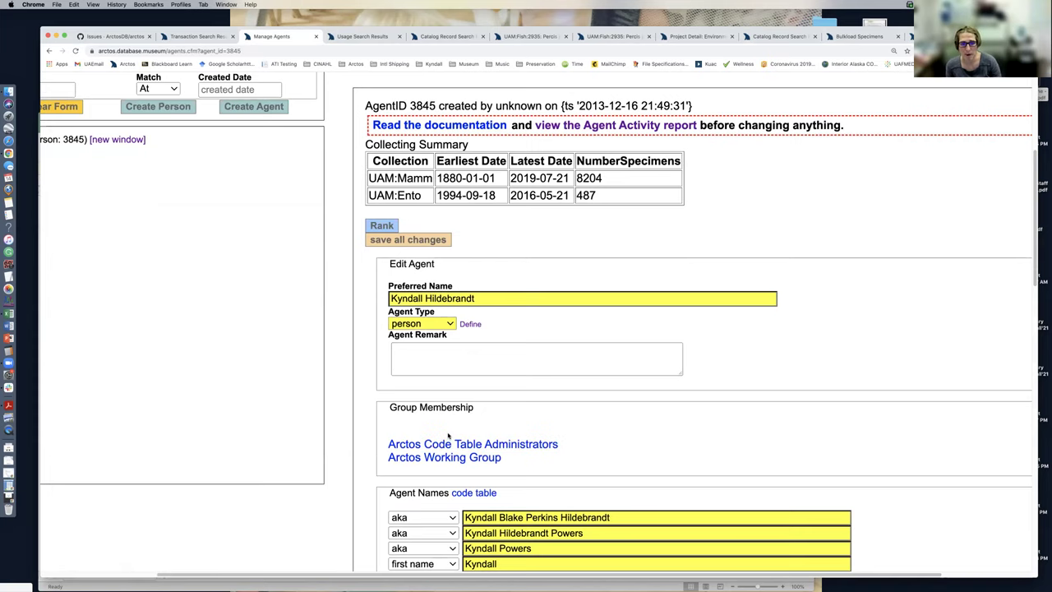
scroll(448, 434, "down", 2)
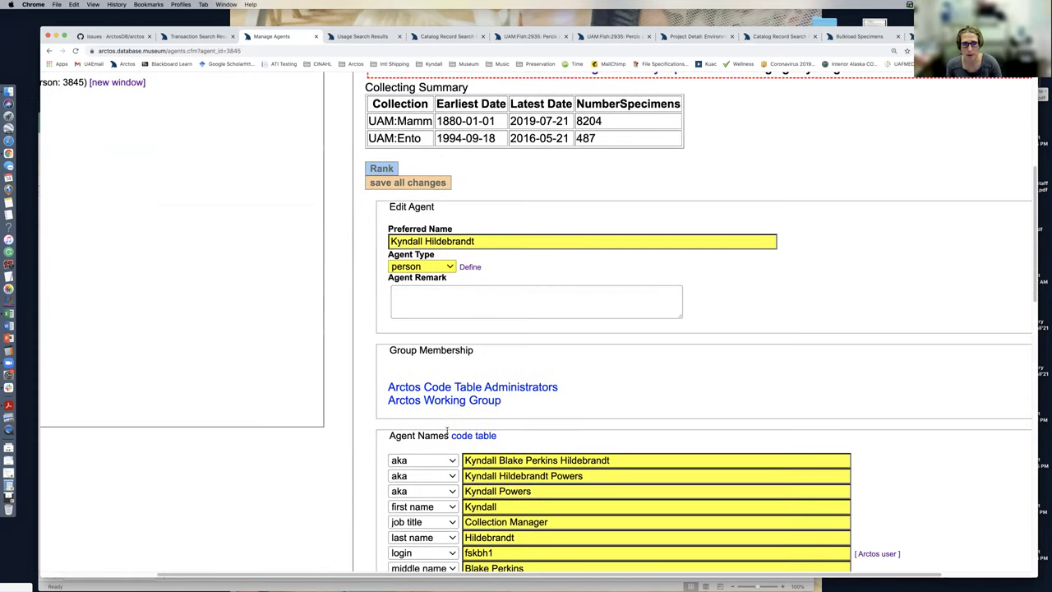
scroll(448, 433, "down", 1)
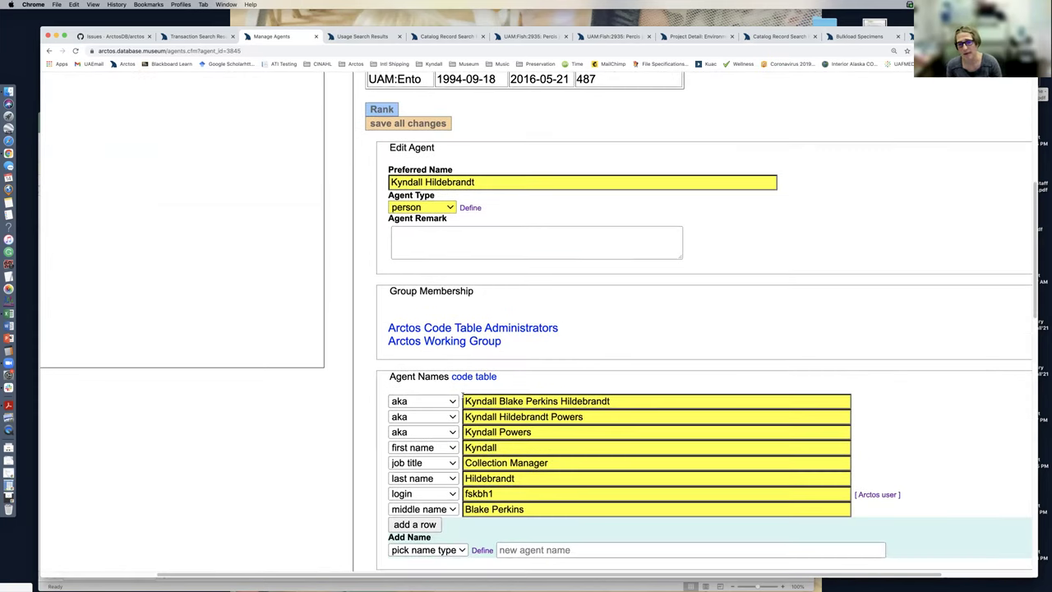
scroll(490, 510, "down", 2)
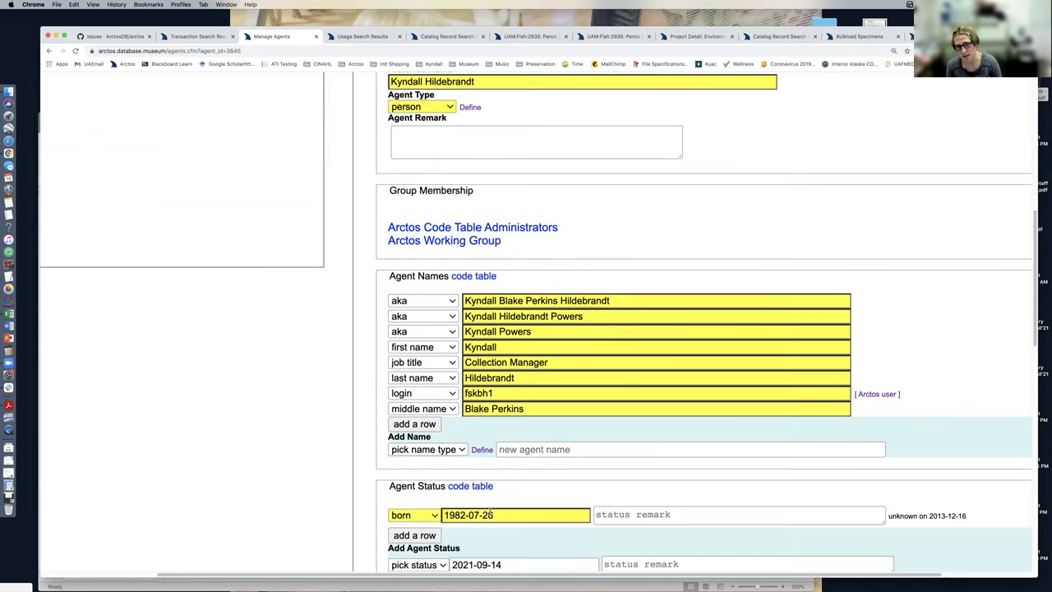
scroll(490, 512, "down", 2)
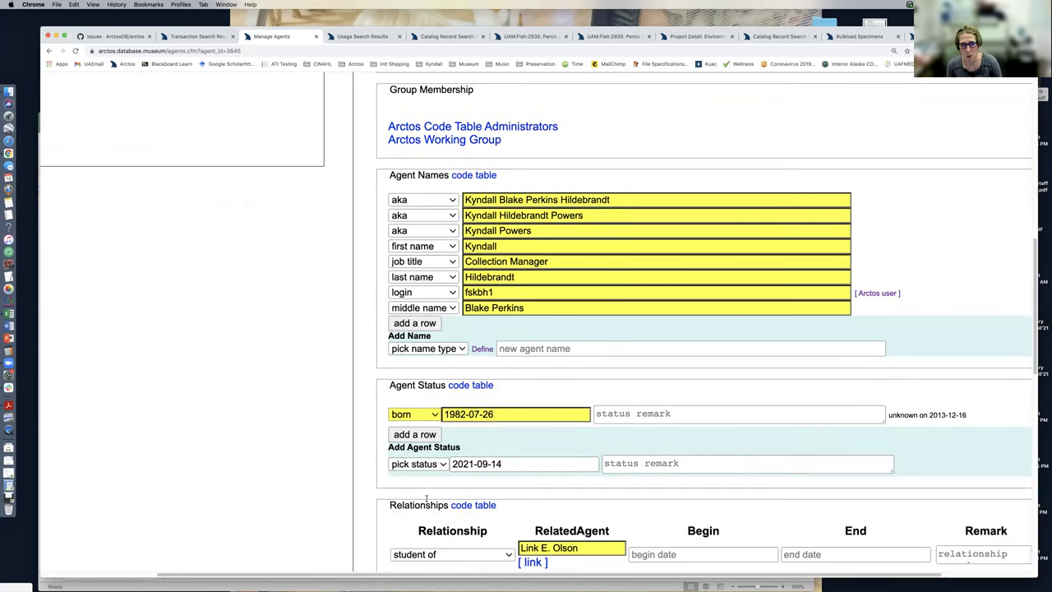
scroll(491, 474, "down", 2)
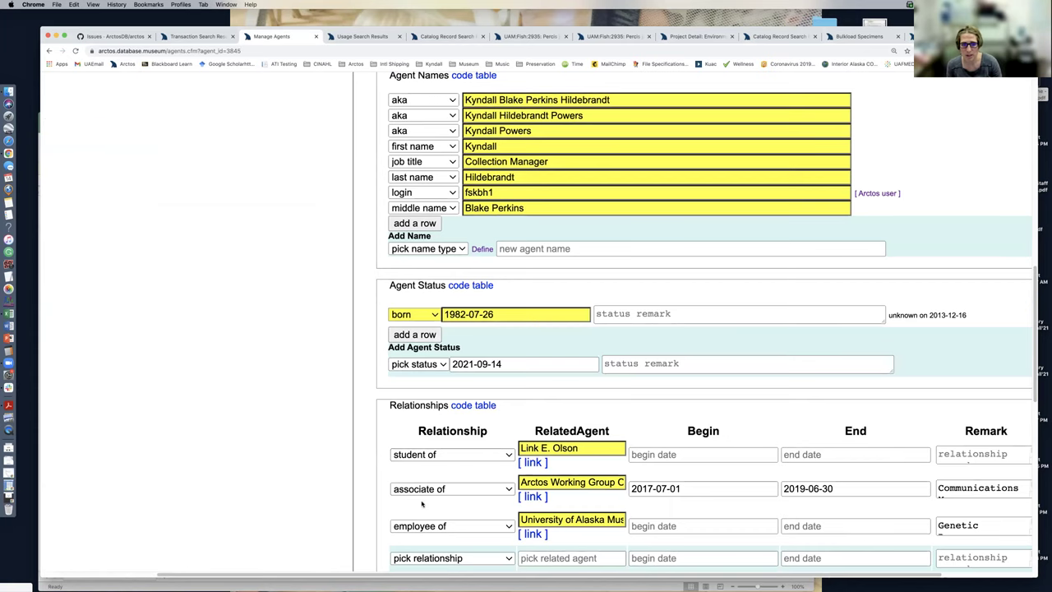
scroll(489, 403, "down", 3)
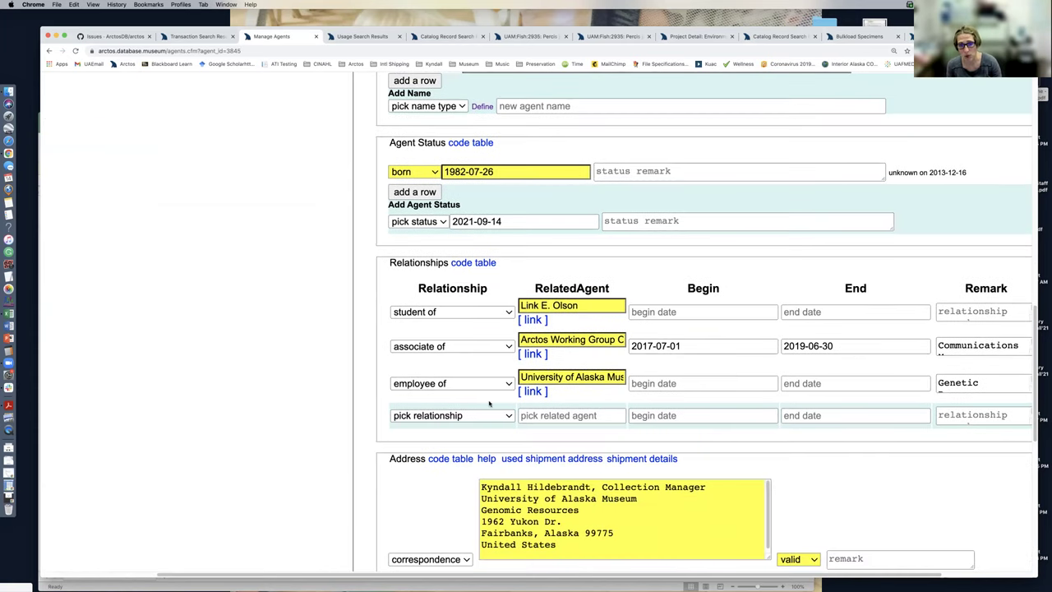
scroll(445, 487, "down", 3)
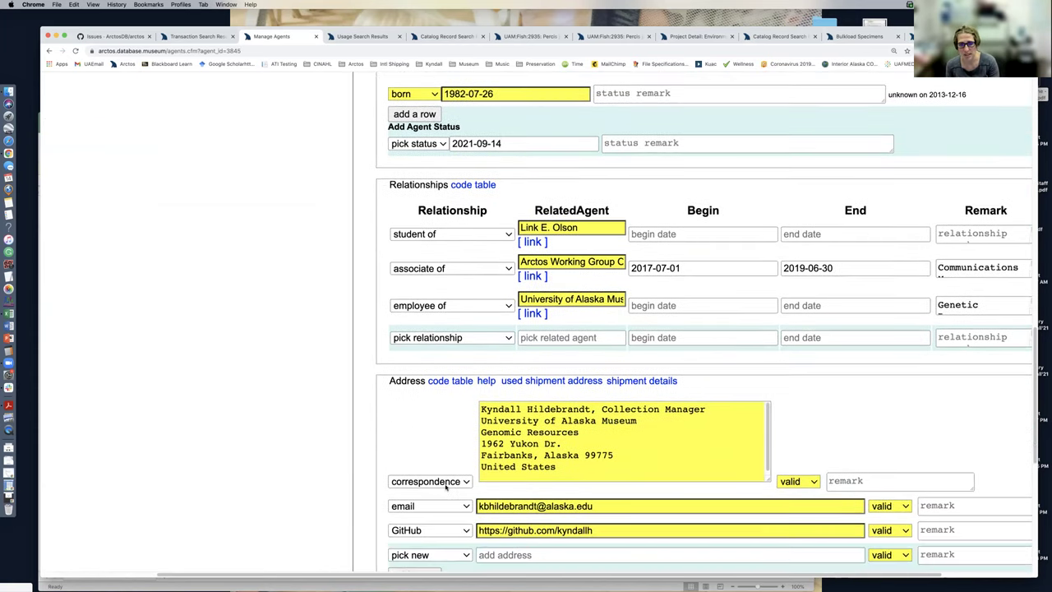
scroll(445, 487, "down", 5)
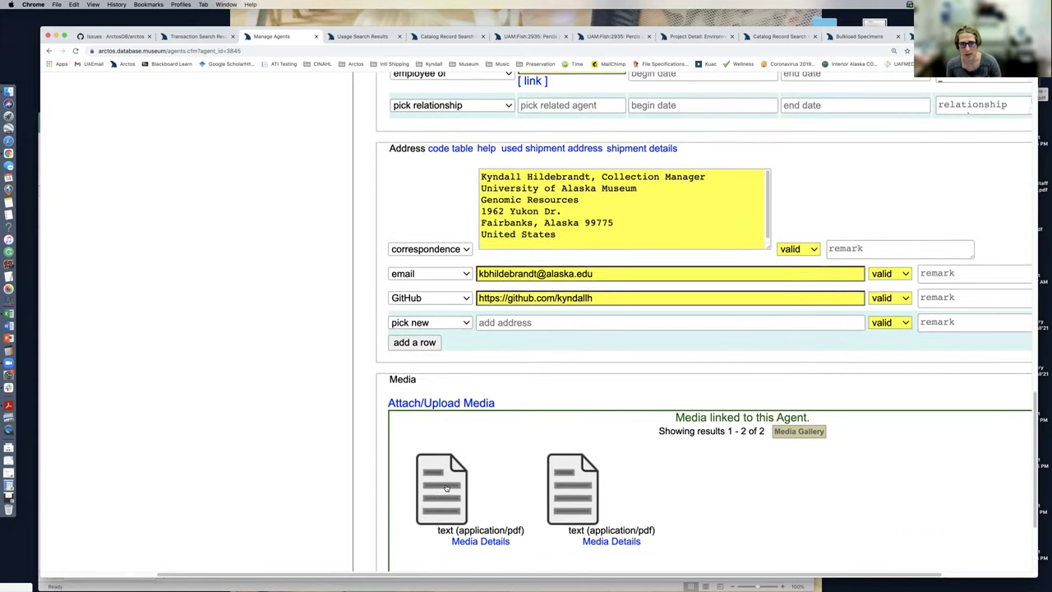
scroll(445, 487, "up", 15)
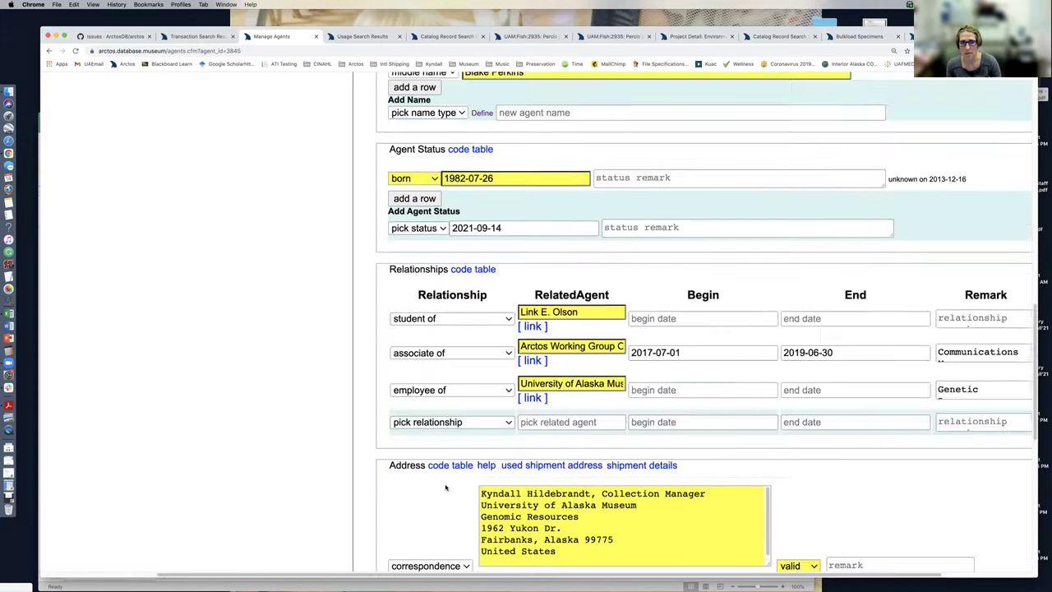
scroll(444, 488, "up", 10)
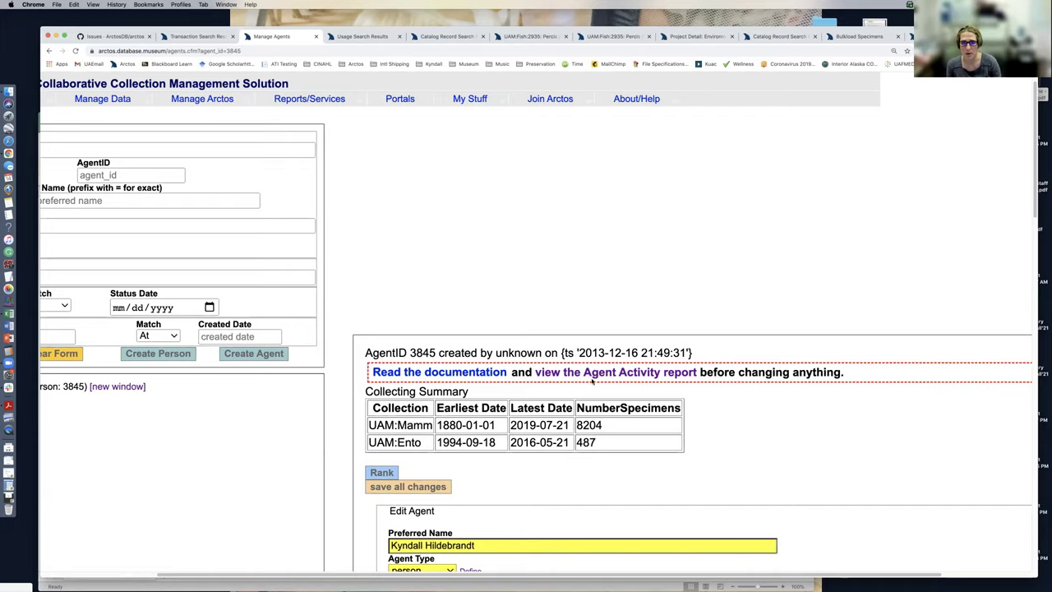
left_click(591, 372)
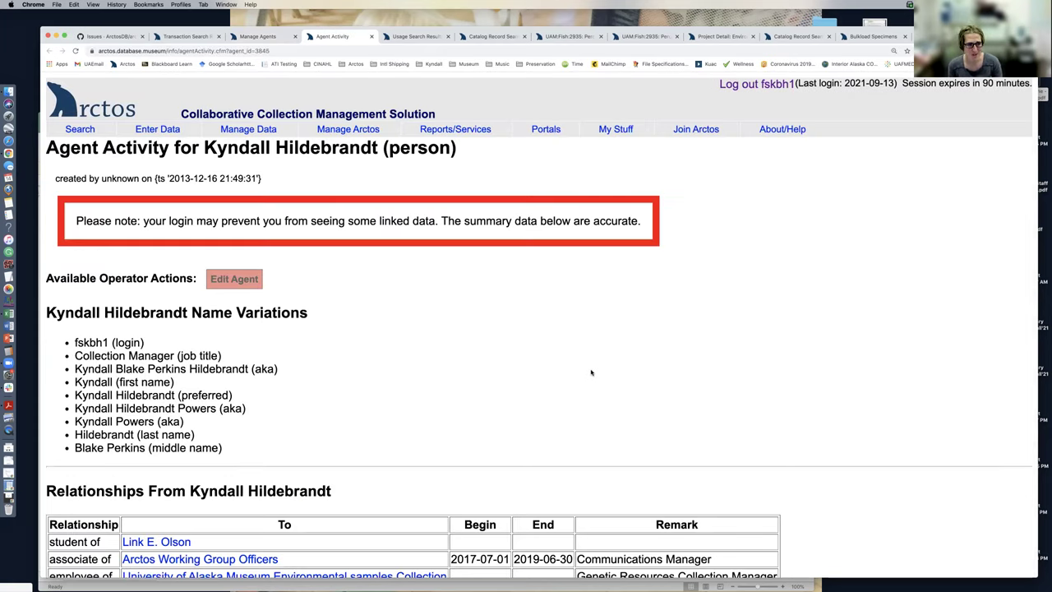
scroll(443, 428, "down", 2)
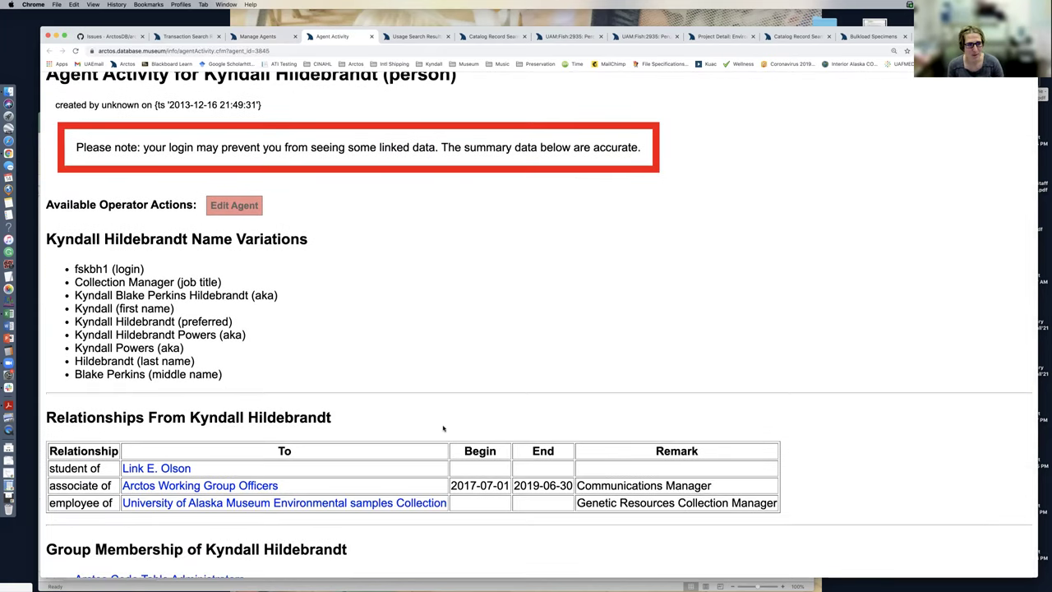
scroll(443, 428, "down", 2)
scroll(289, 451, "down", 7)
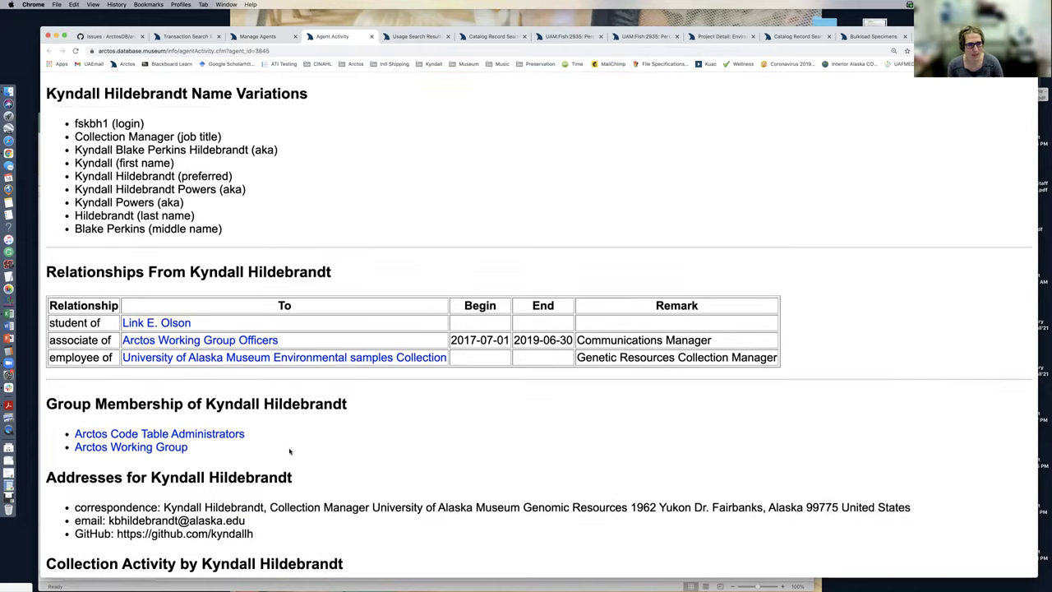
scroll(289, 451, "down", 4)
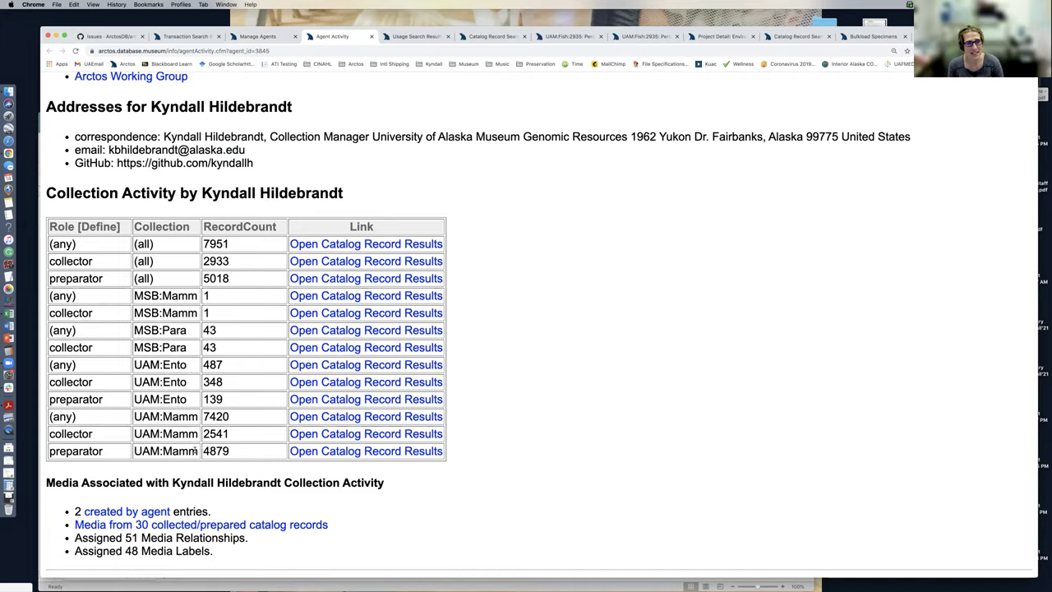
scroll(196, 450, "down", 5)
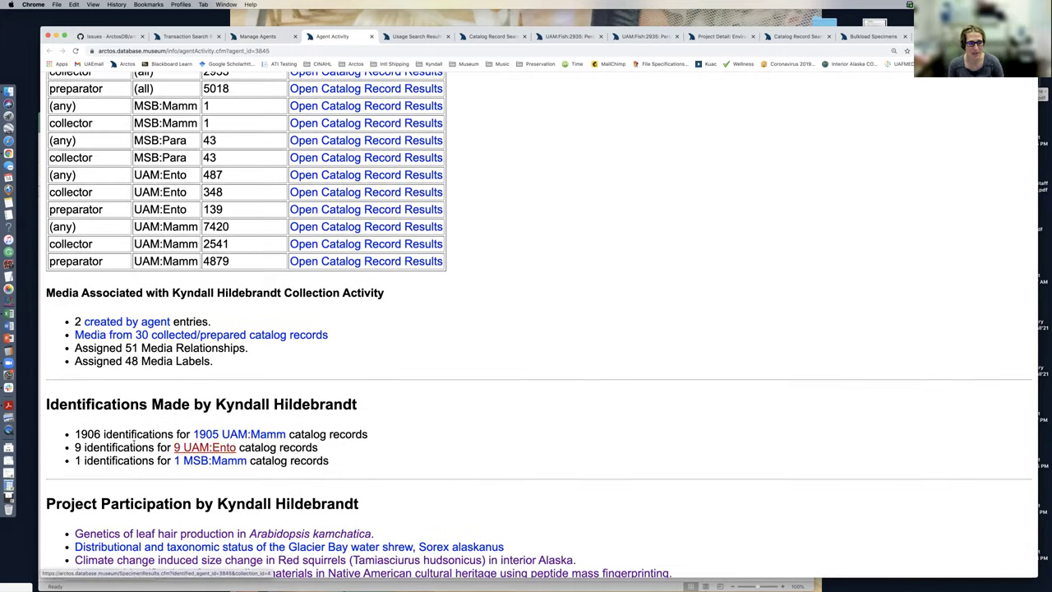
scroll(136, 447, "down", 2)
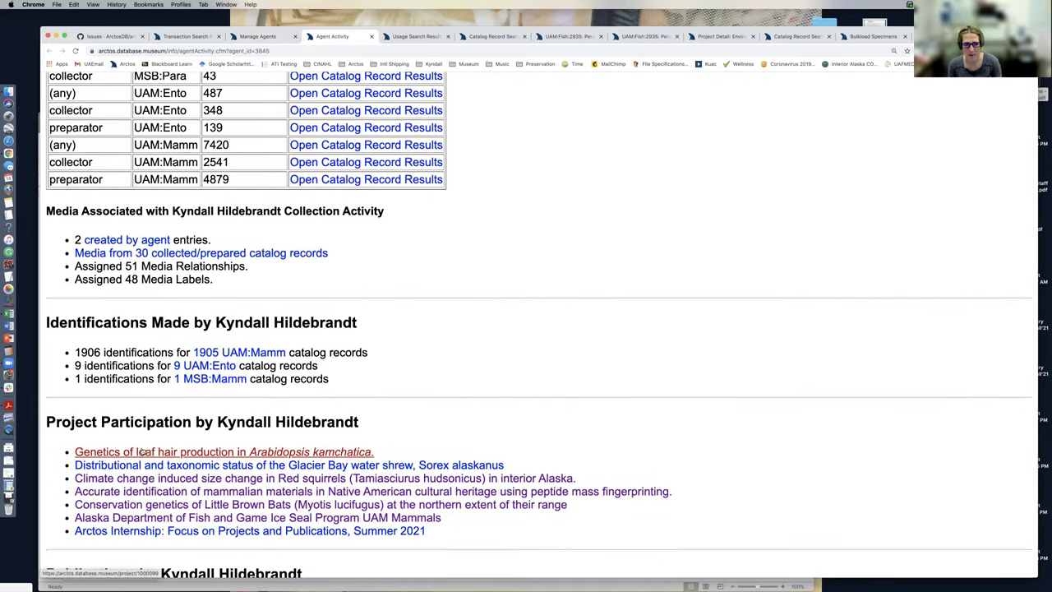
scroll(142, 451, "down", 1)
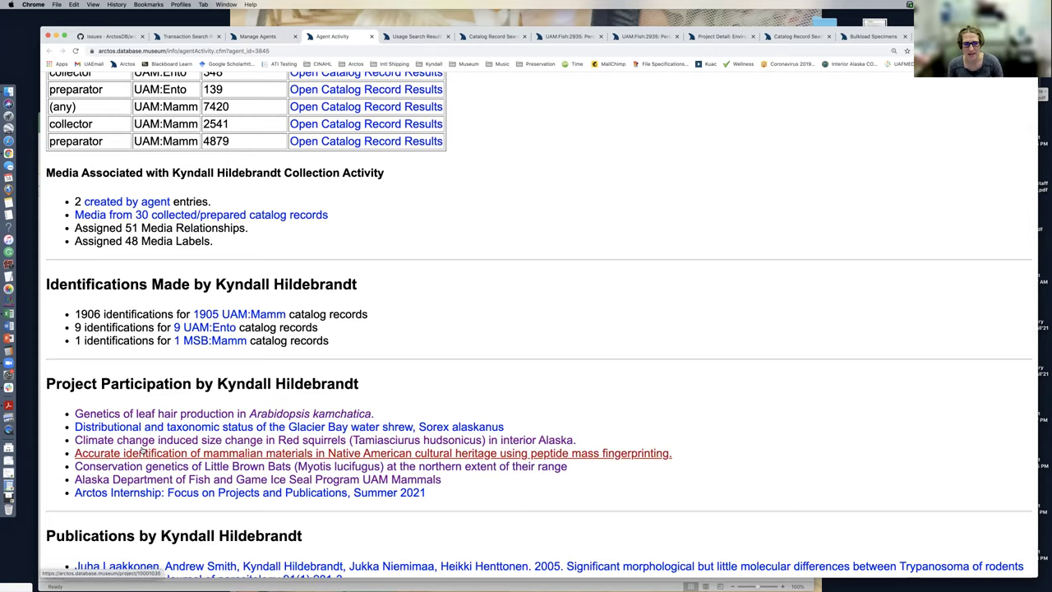
scroll(141, 451, "down", 6)
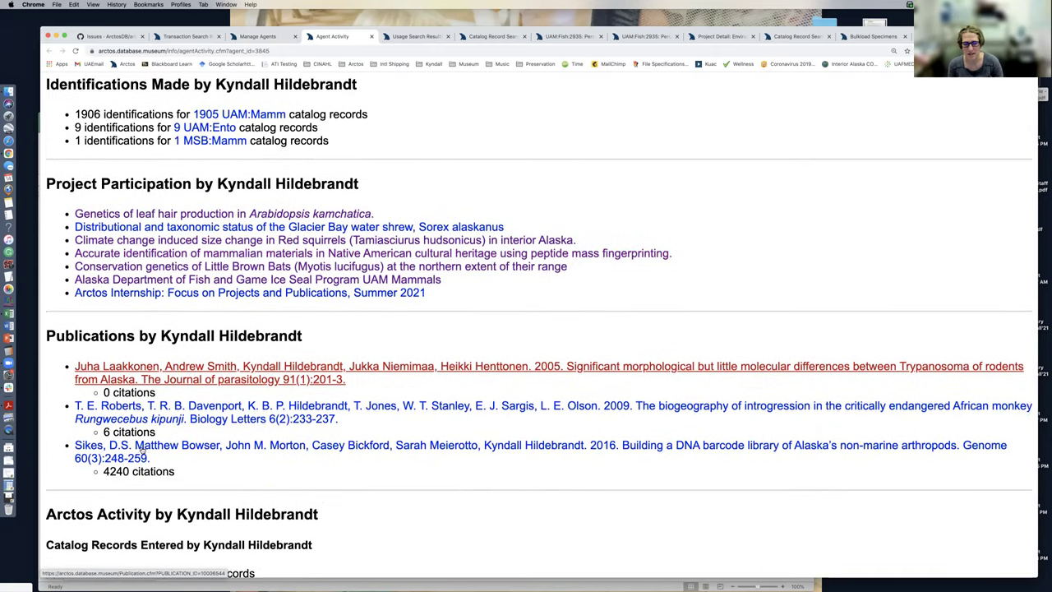
scroll(141, 450, "down", 3)
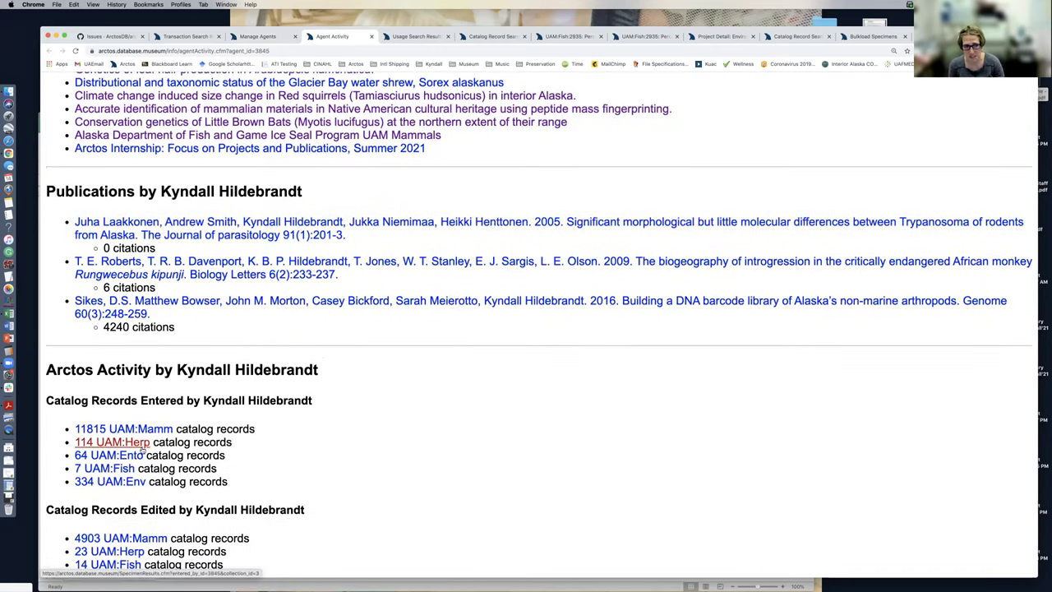
scroll(141, 450, "down", 2)
scroll(141, 450, "down", 15)
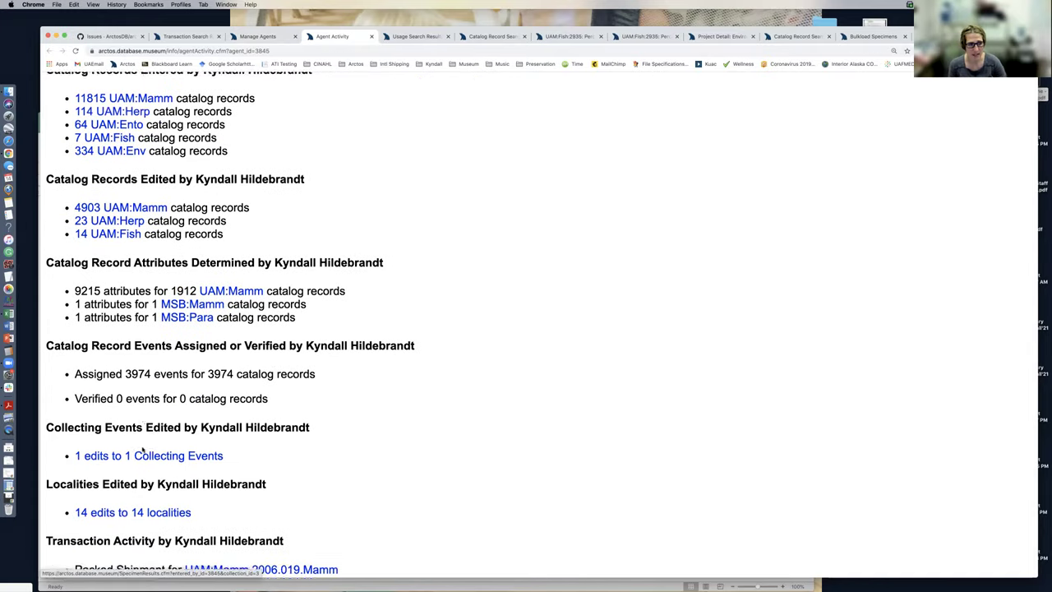
scroll(142, 450, "up", 10)
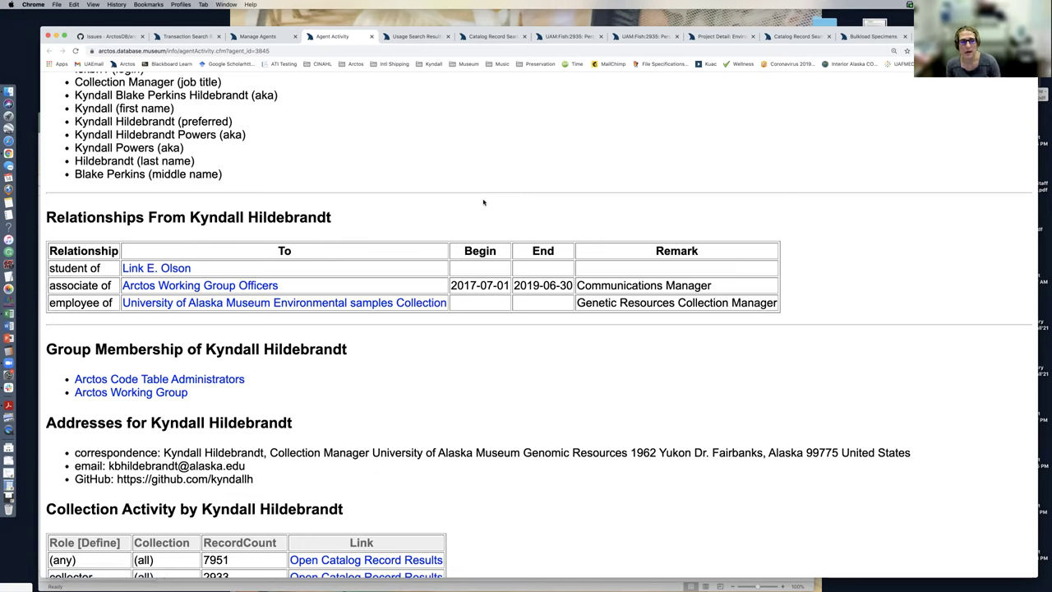
scroll(483, 202, "up", 5)
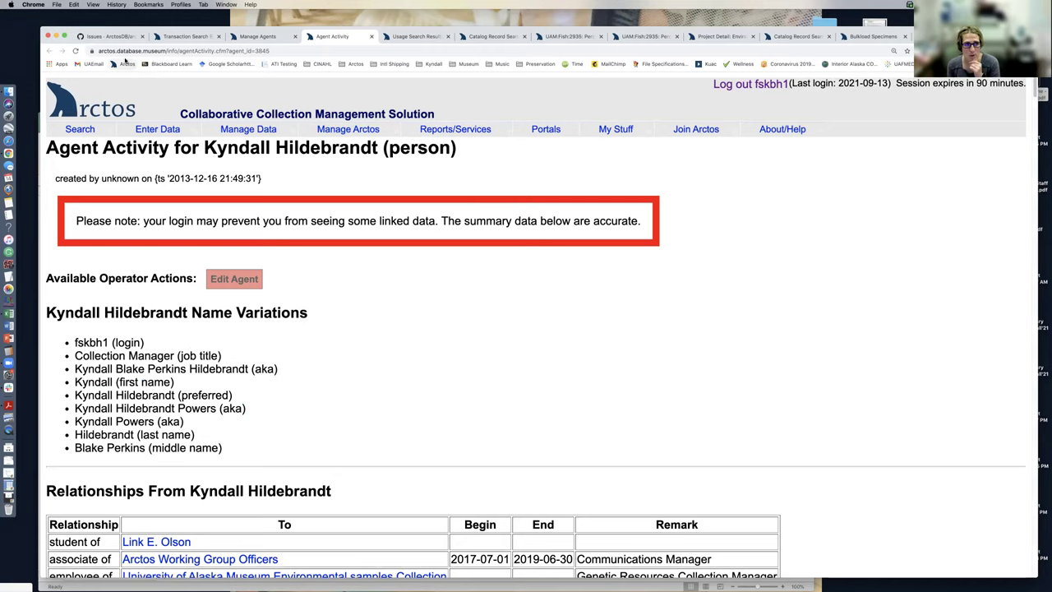
- Switch to the ArctosDB/arctos GitHub issues list, which has 667 open and 3,153 closed issues
left_click(115, 36)
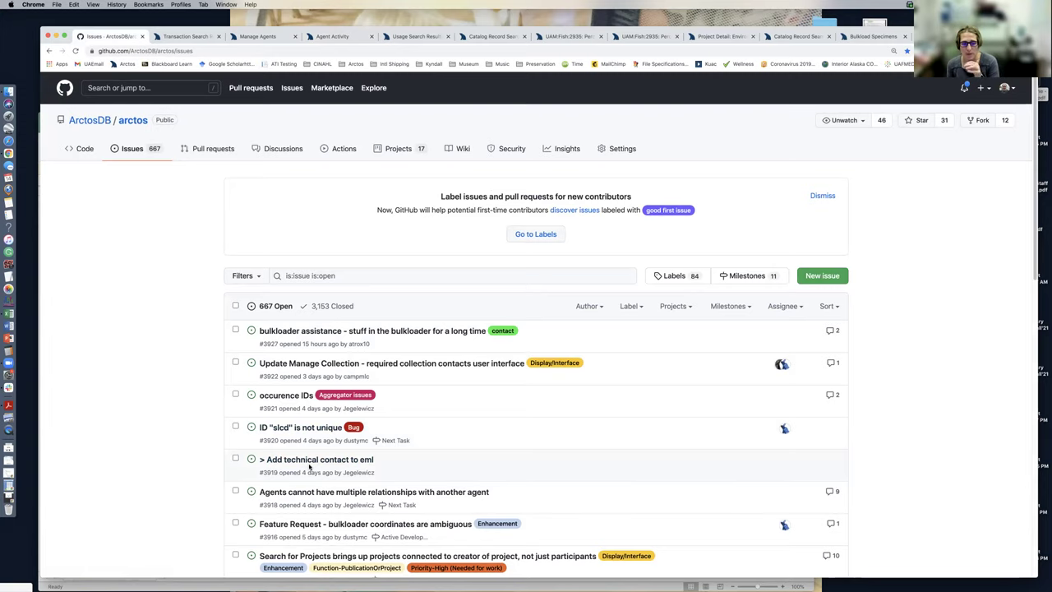
scroll(321, 493, "down", 1)
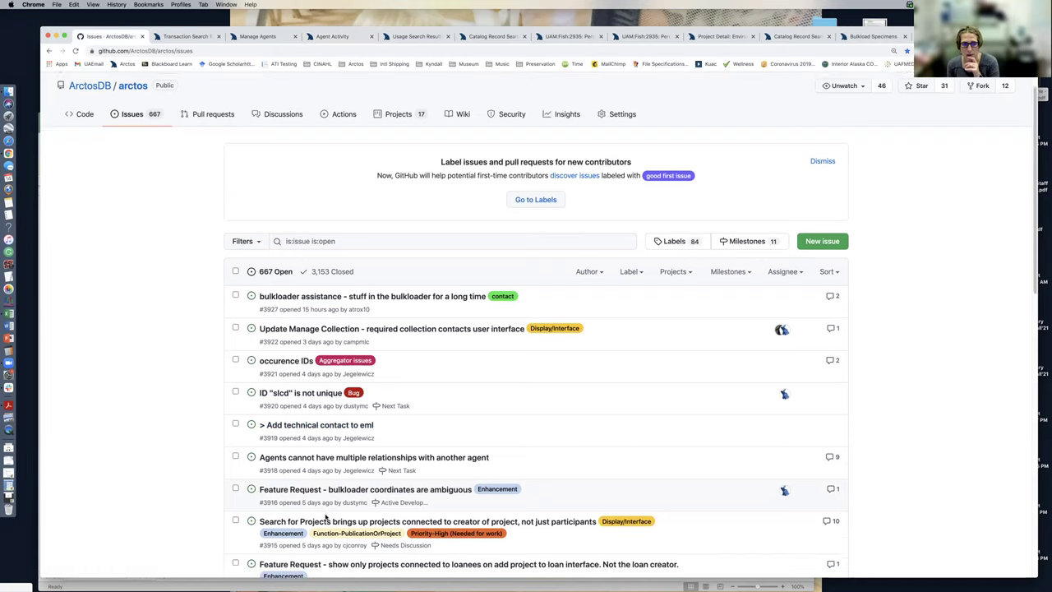
scroll(326, 515, "down", 1)
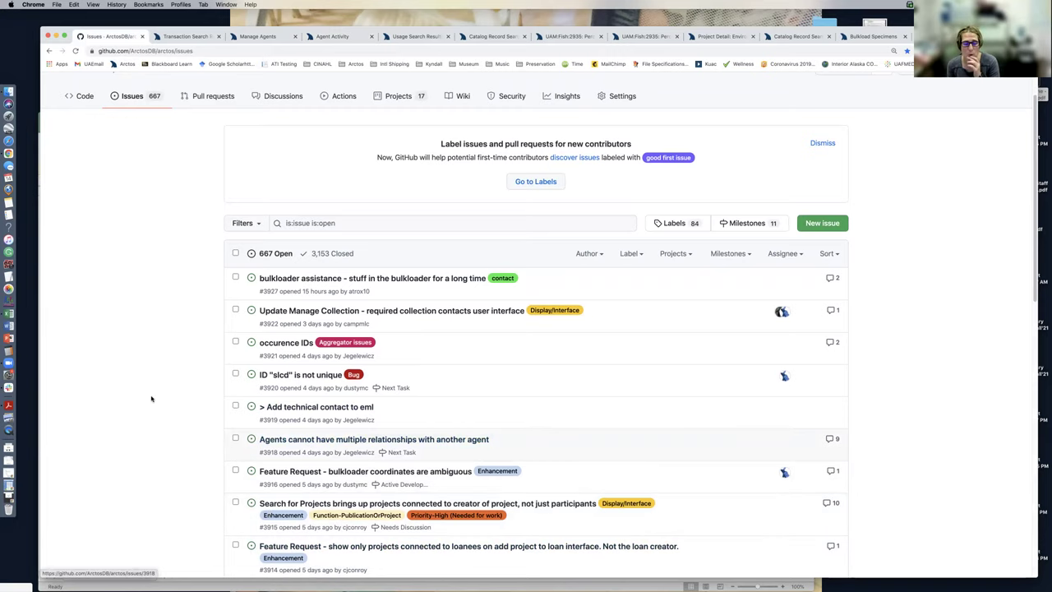
- Browse Slack's #general and #arctos-hivemind channels with the thread side panel closed
left_click(9, 387)
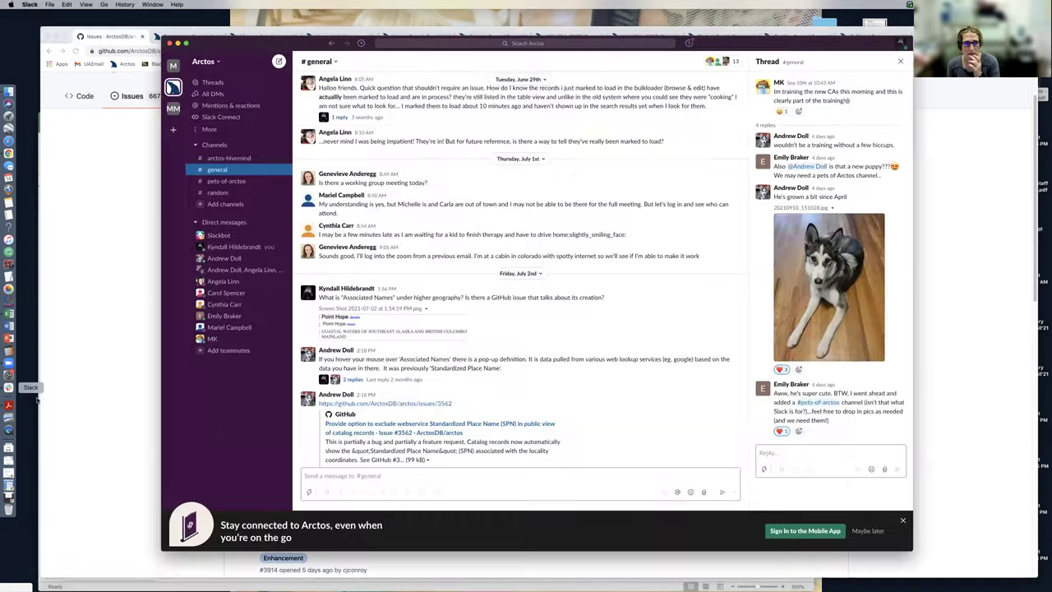
scroll(389, 438, "up", 3)
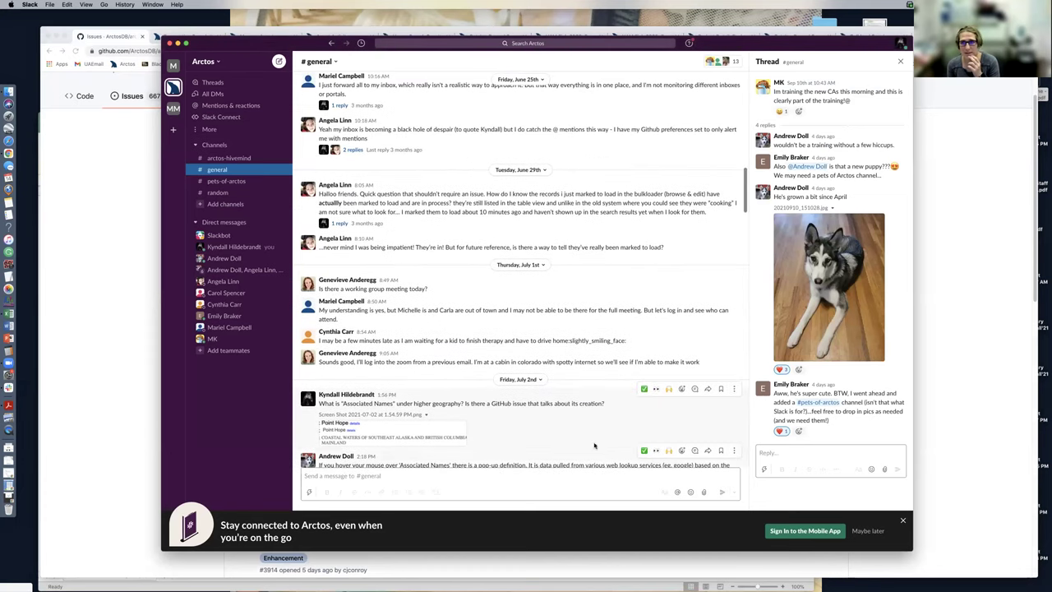
left_click(900, 63)
scroll(453, 271, "up", 5)
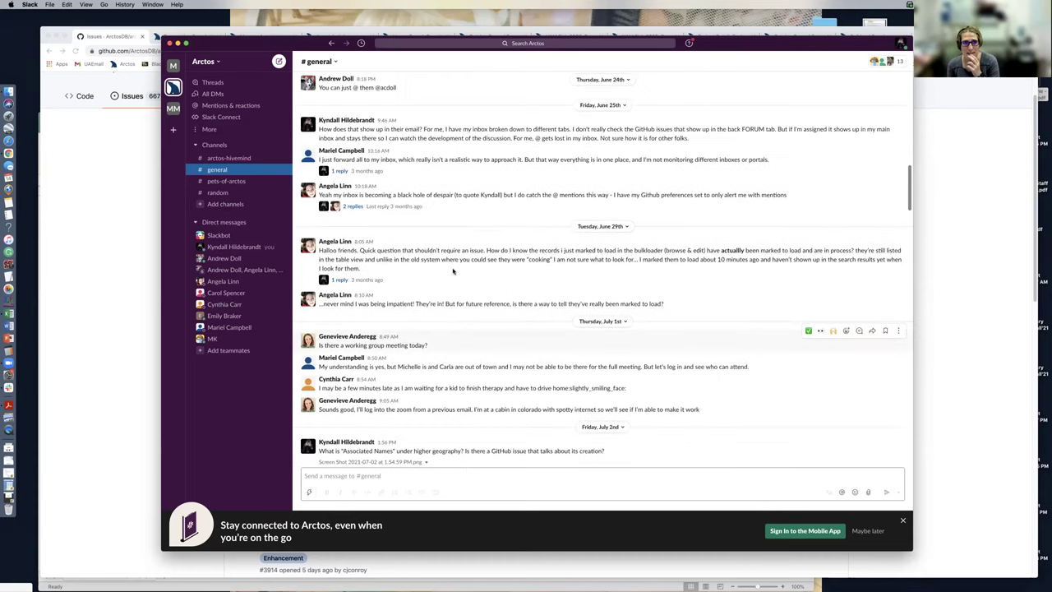
scroll(414, 232, "up", 1)
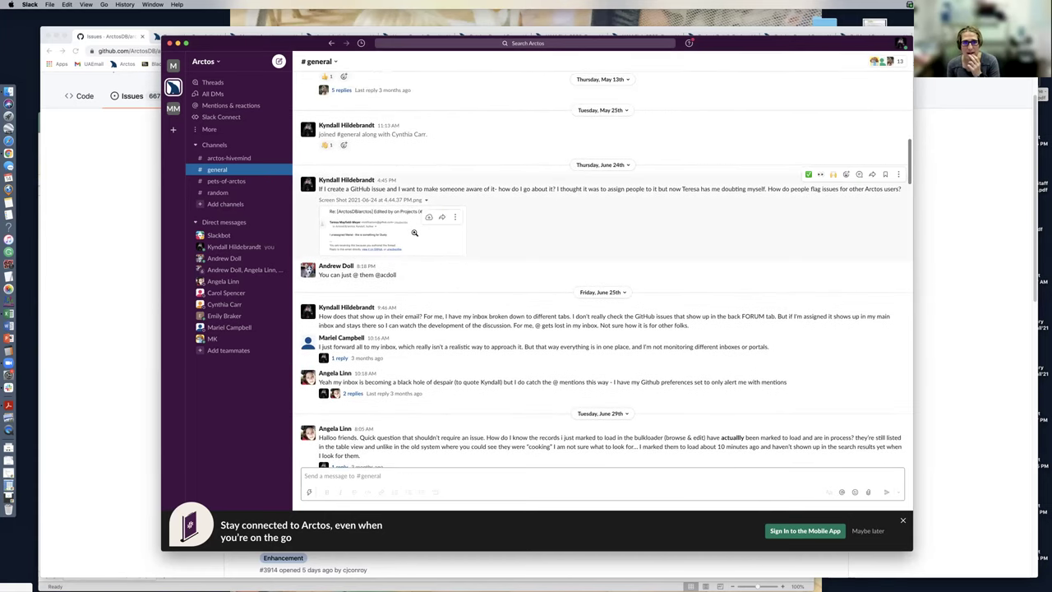
scroll(374, 305, "down", 1)
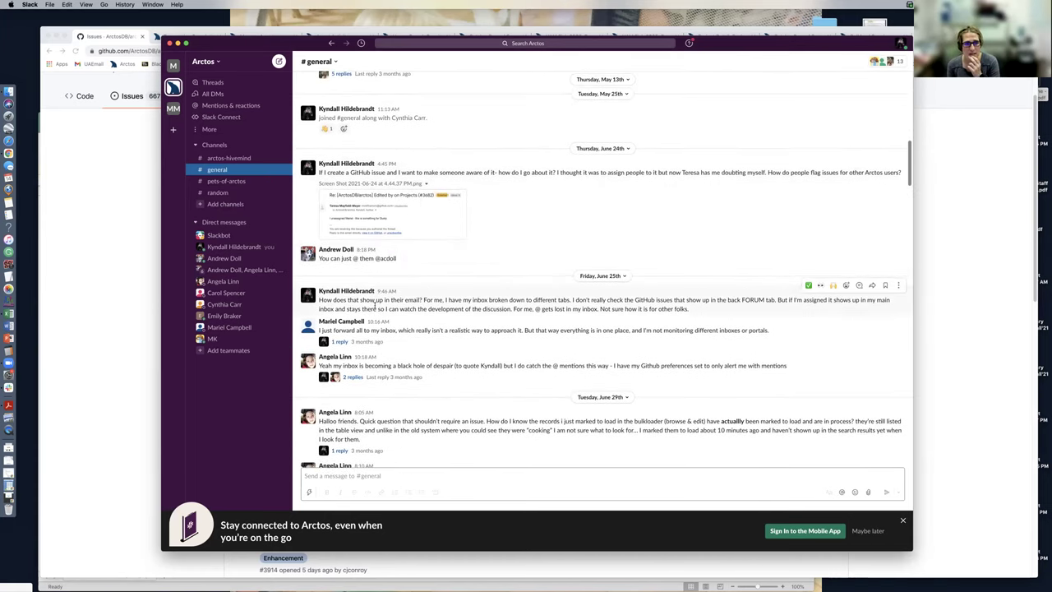
scroll(374, 305, "down", 5)
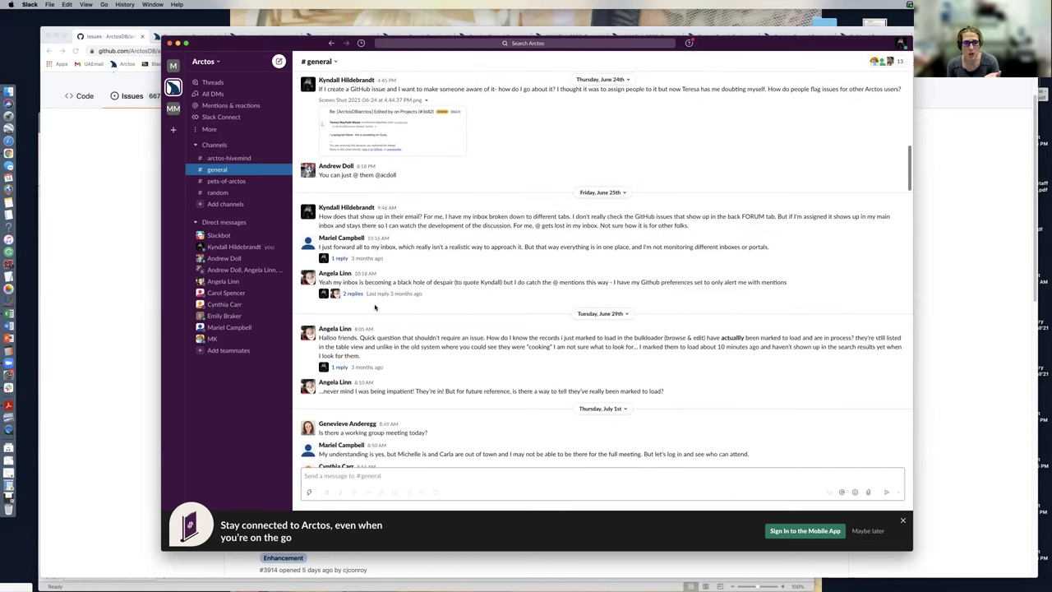
scroll(375, 306, "down", 2)
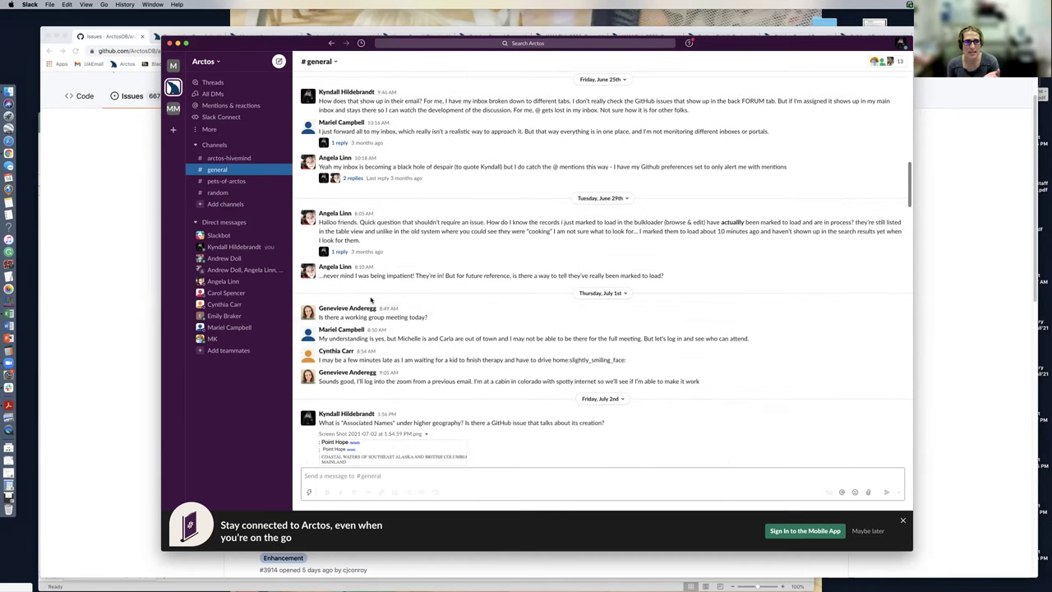
left_click(238, 159)
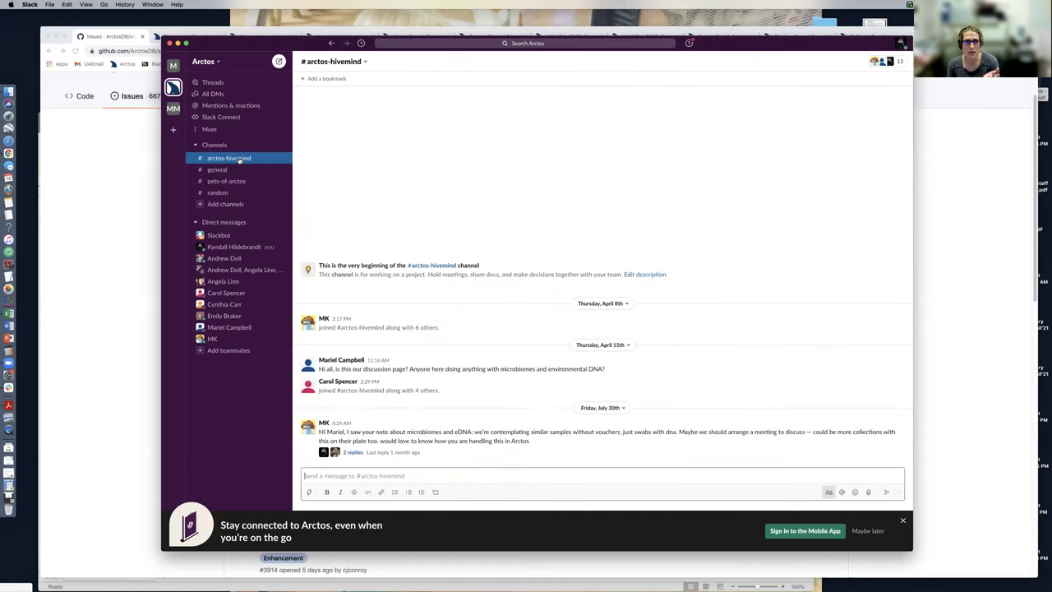
left_click(221, 170)
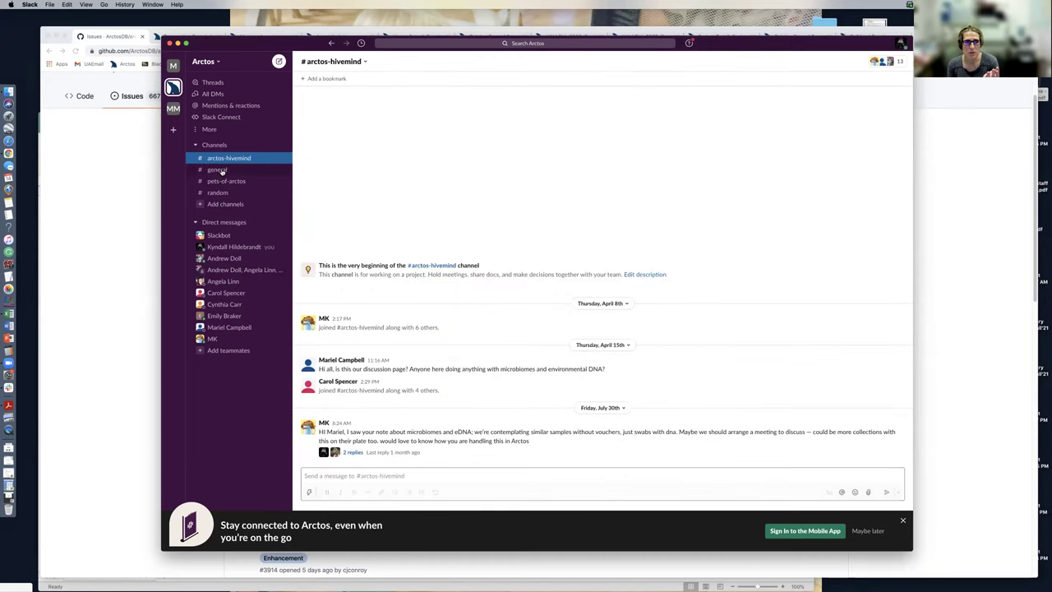
scroll(437, 345, "down", 5)
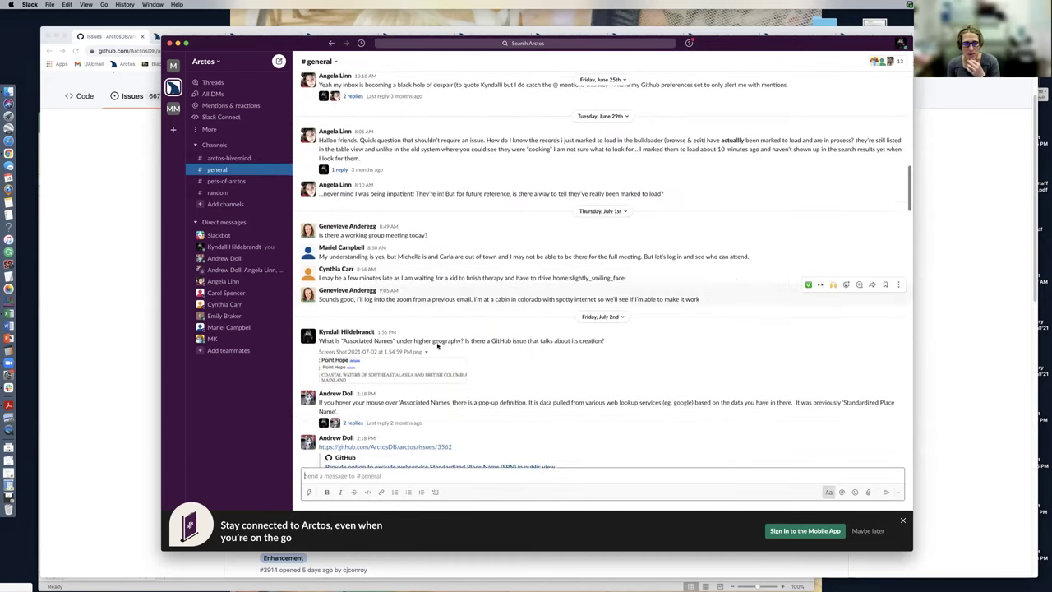
scroll(437, 345, "down", 3)
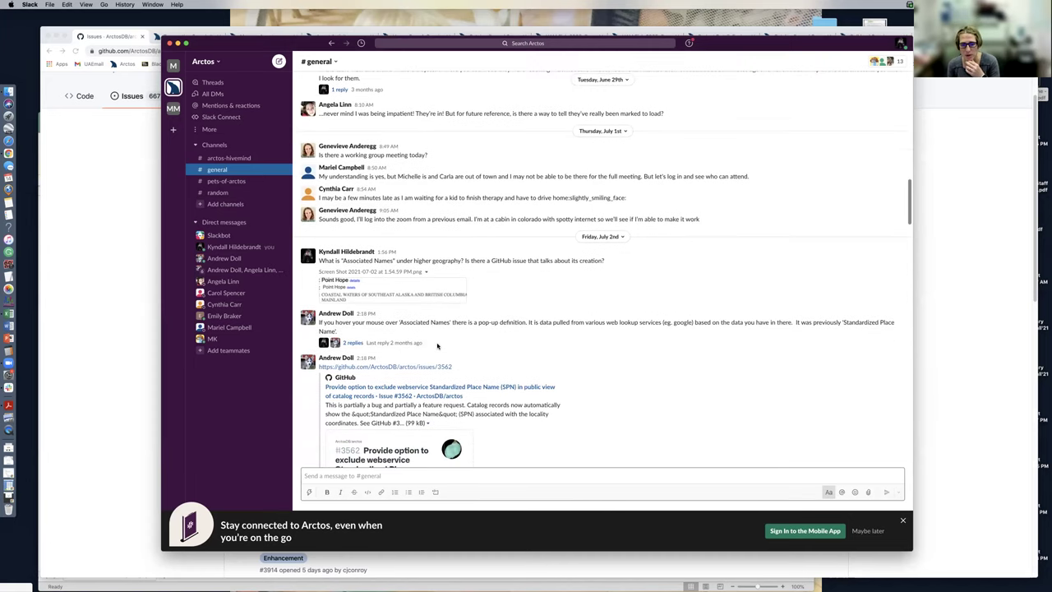
scroll(437, 346, "down", 2)
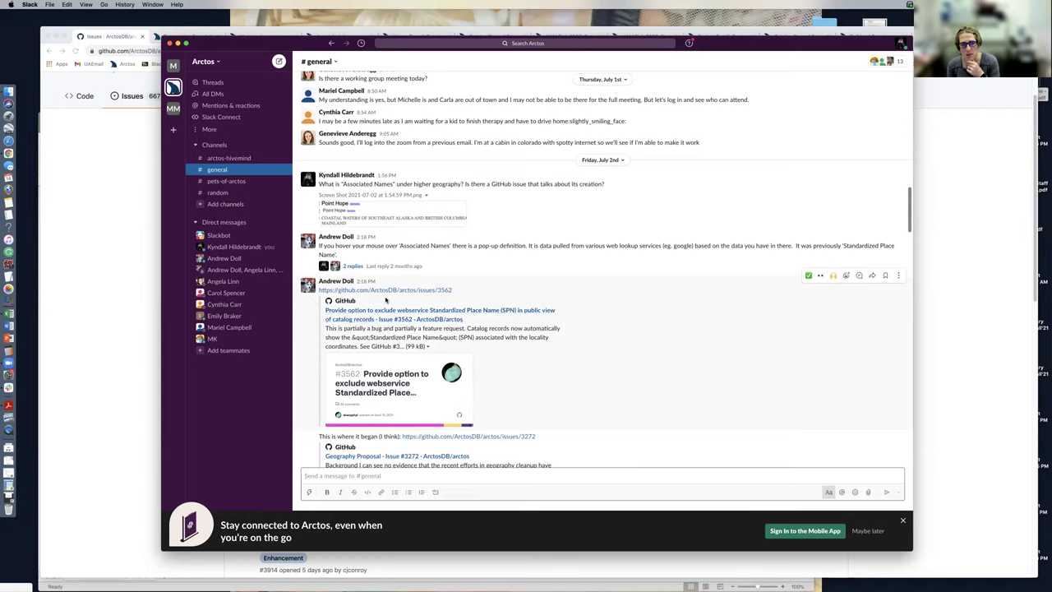
- Widen the Slack window, then return to the Arctos Manage Agents page for AgentID 3845
left_click_drag(161, 552, 94, 565)
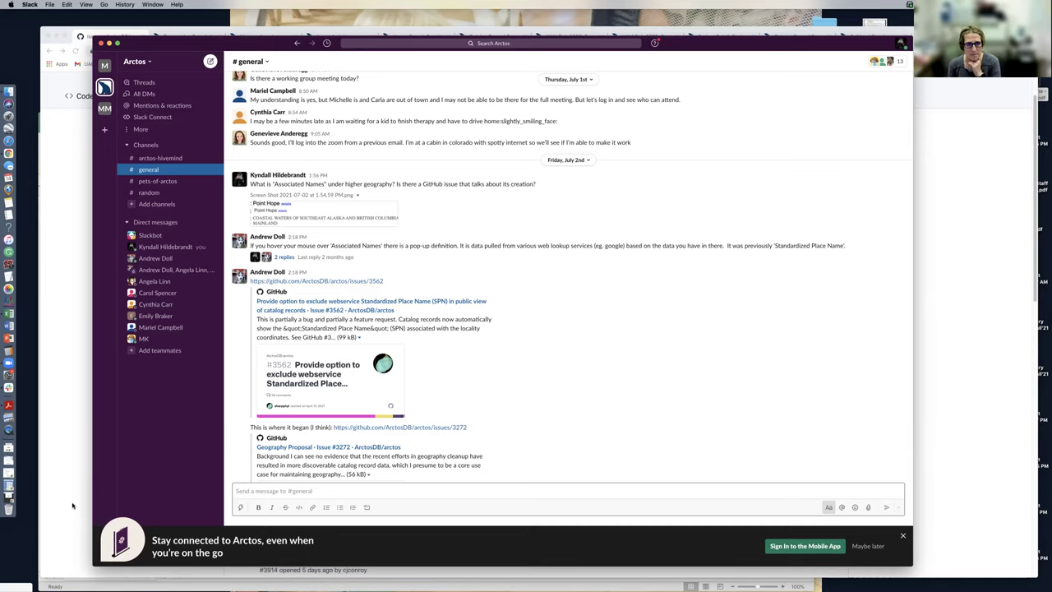
left_click(72, 505)
scroll(72, 506, "down", 5)
scroll(289, 175, "up", 5)
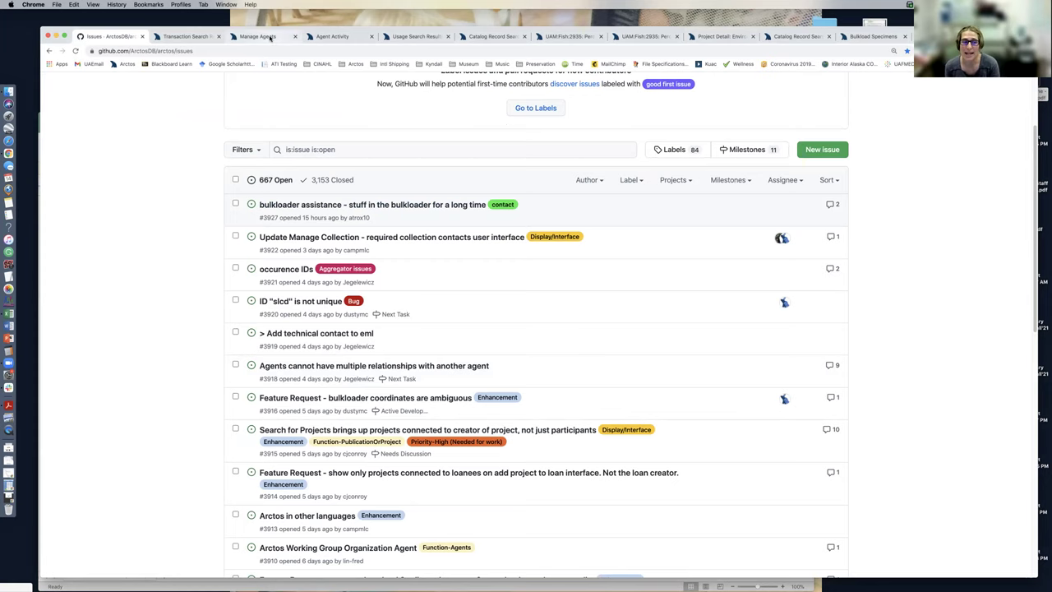
left_click(271, 38)
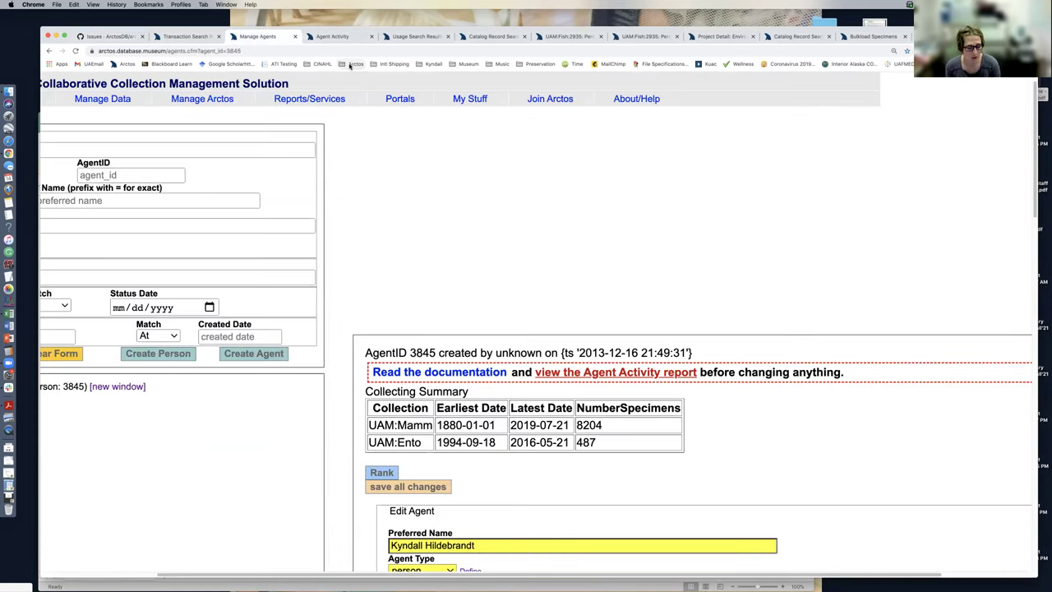
scroll(437, 575, "left", 4)
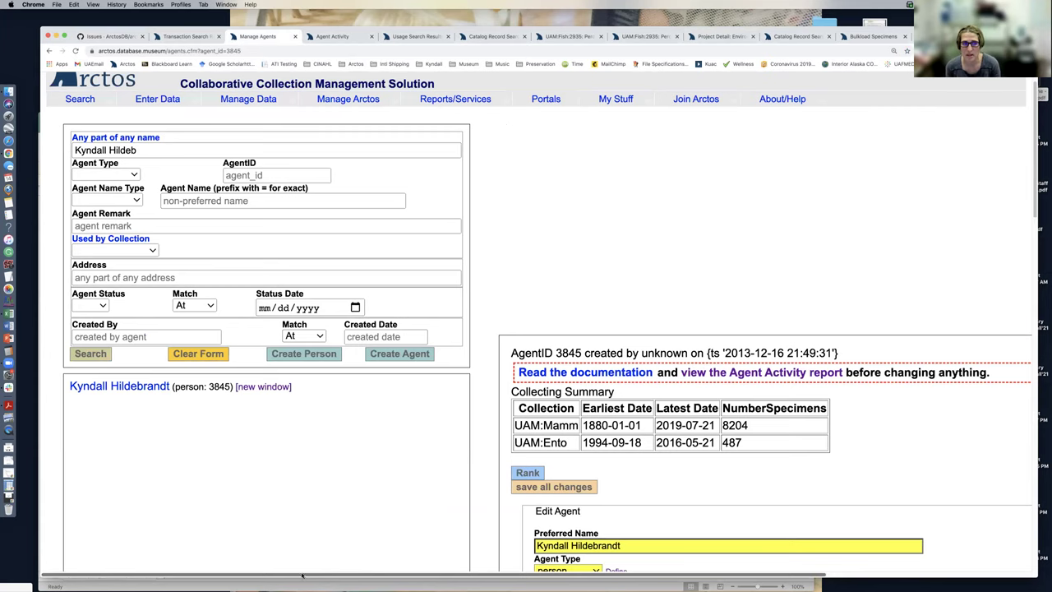
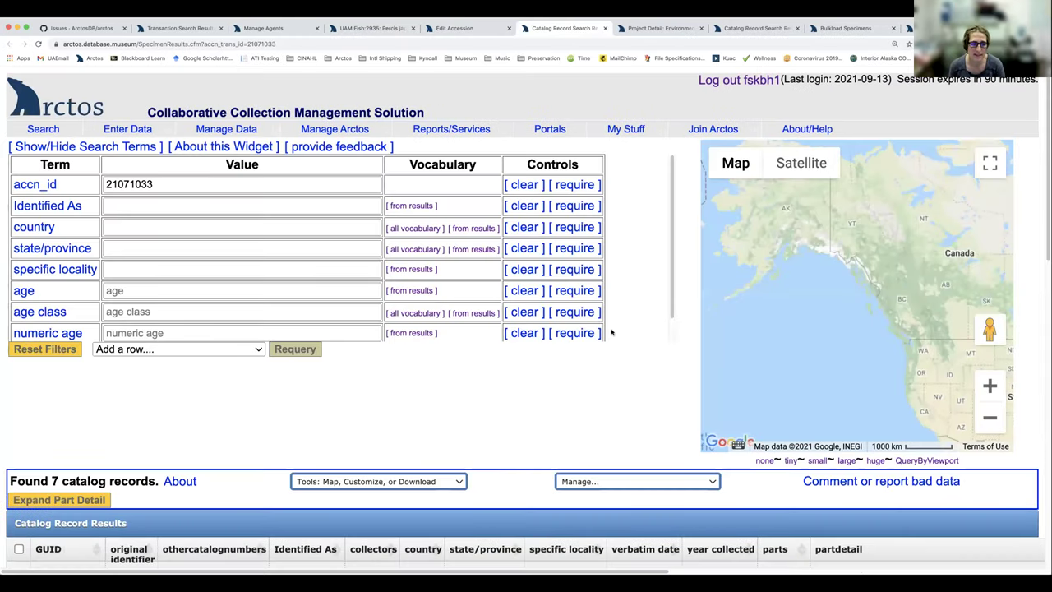
- Choose Parts table/download from the Manage... menu for the 7 found catalog records
scroll(554, 428, "down", 5)
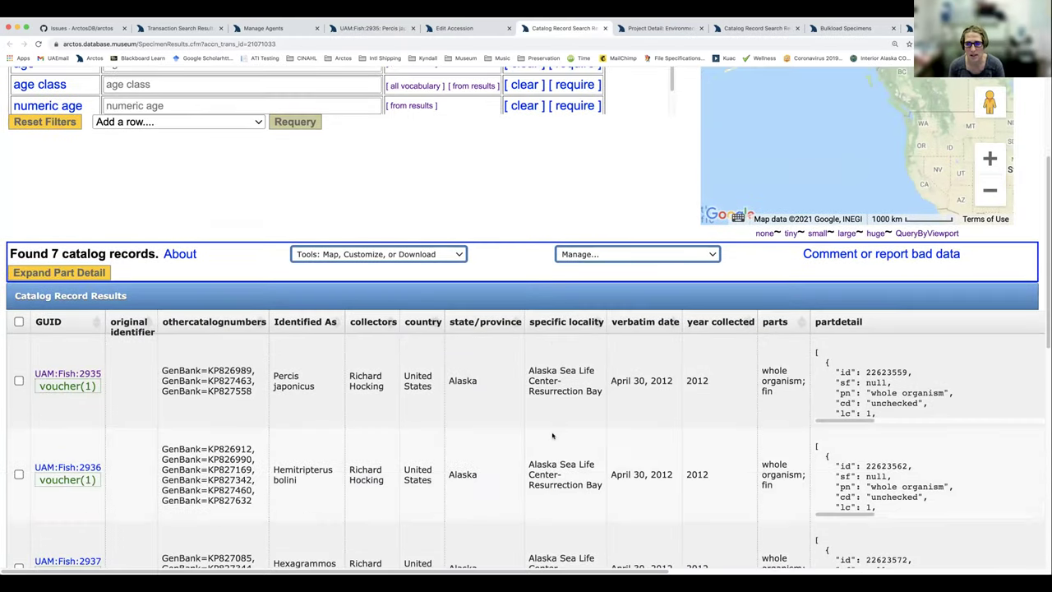
scroll(552, 436, "down", 2)
scroll(567, 411, "up", 3)
left_click(624, 220)
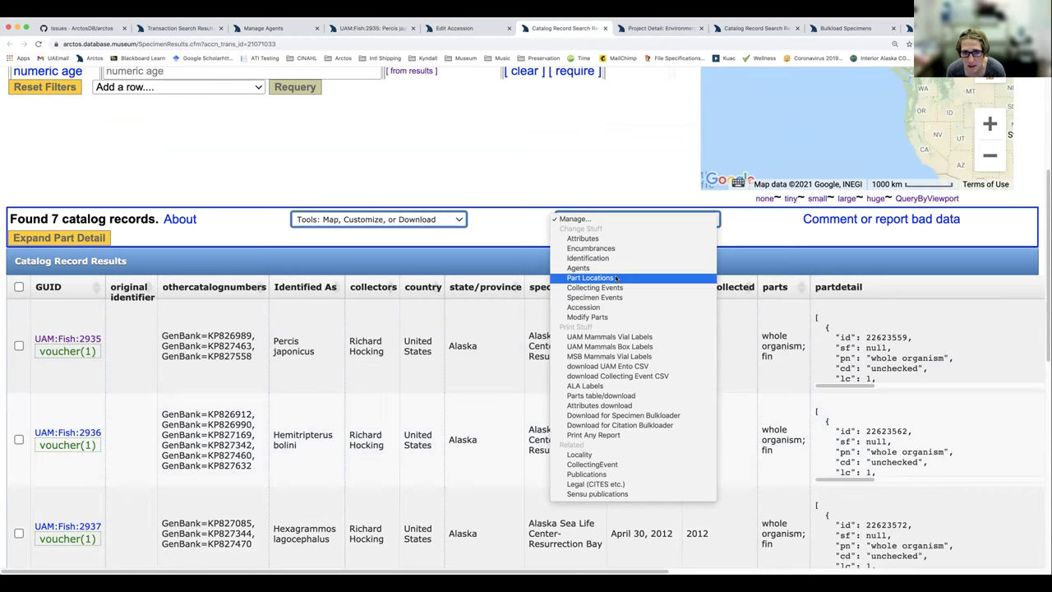
left_click(622, 397)
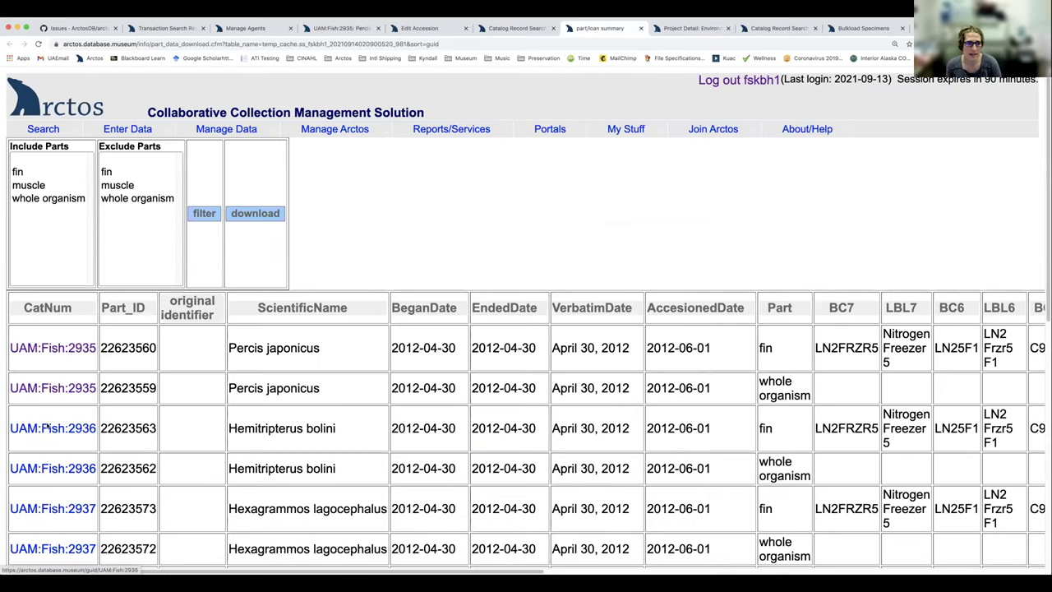
- Scan the parts table's BC/LBL container columns, then pick muscle under Include Parts
mouse_move(237, 570)
left_click_drag(236, 573, 449, 572)
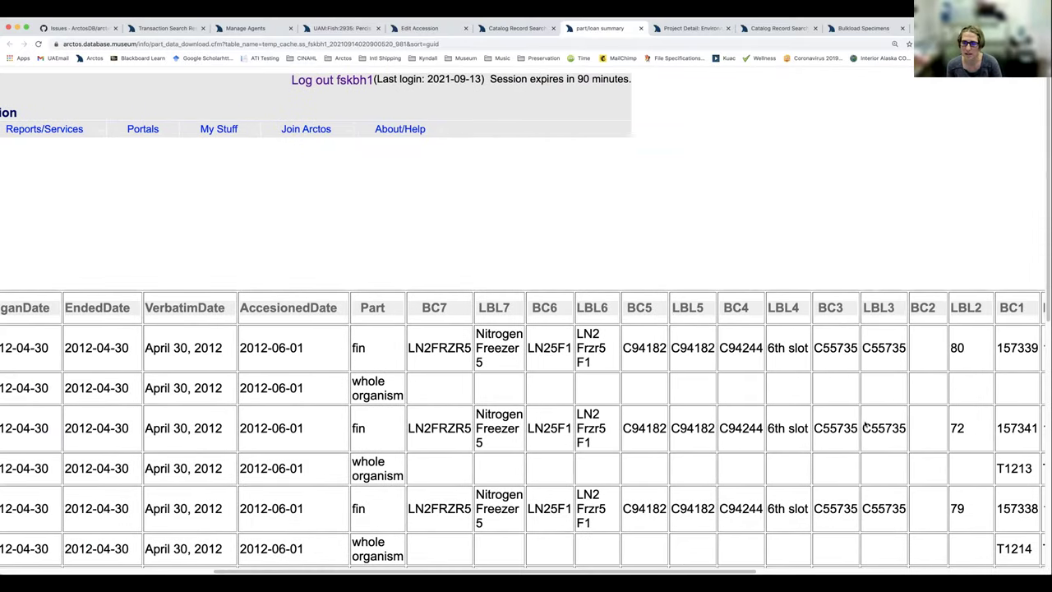
left_click_drag(651, 574, 962, 573)
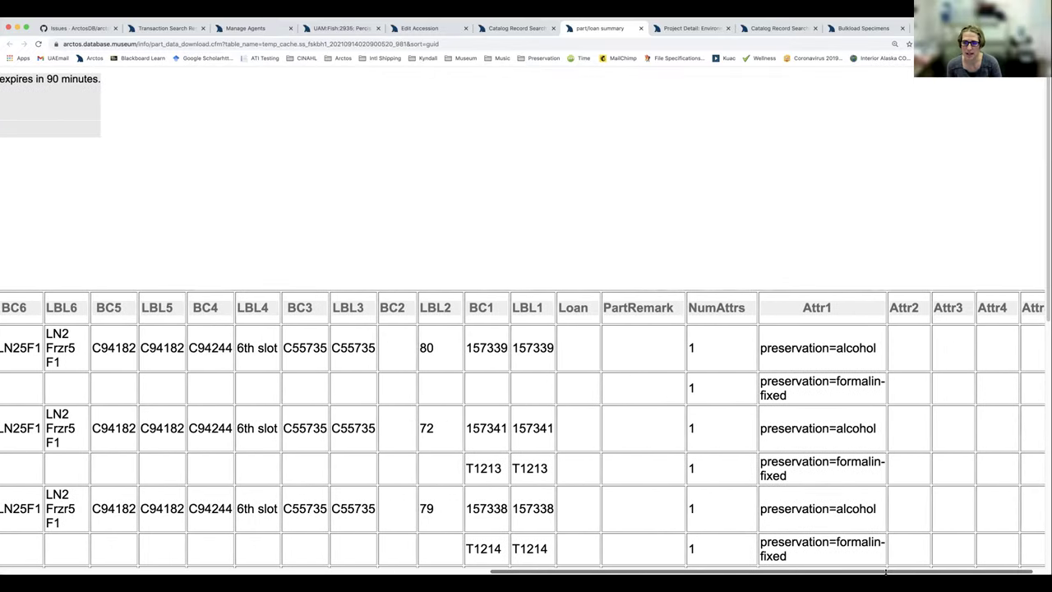
scroll(460, 502, "left", 10)
scroll(461, 502, "left", 5)
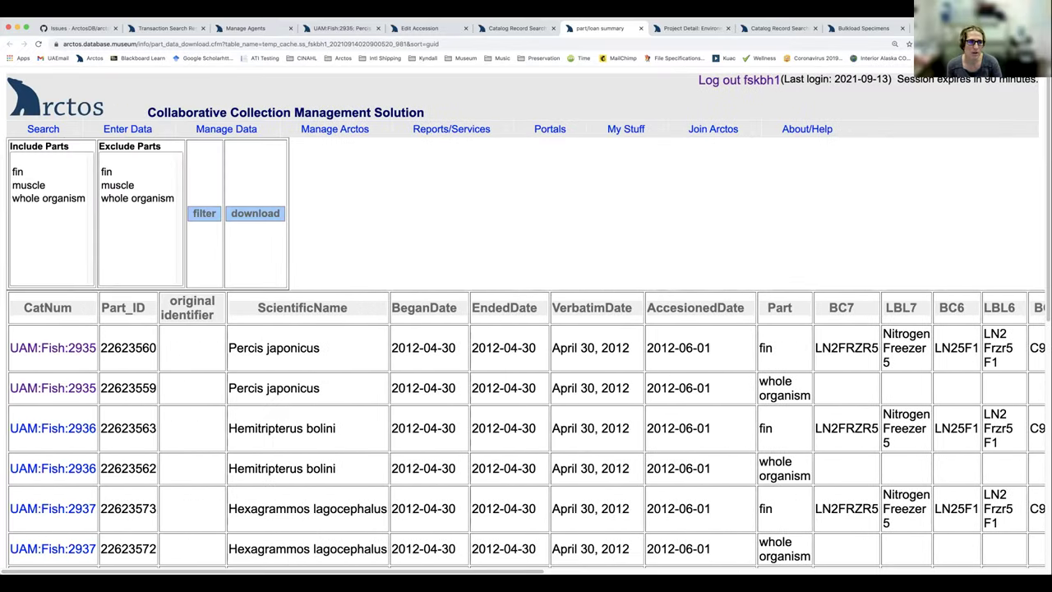
left_click(15, 188)
- Filter the parts table to muscle, leaving the two Blepsias cirrhosus rows
left_click(205, 214)
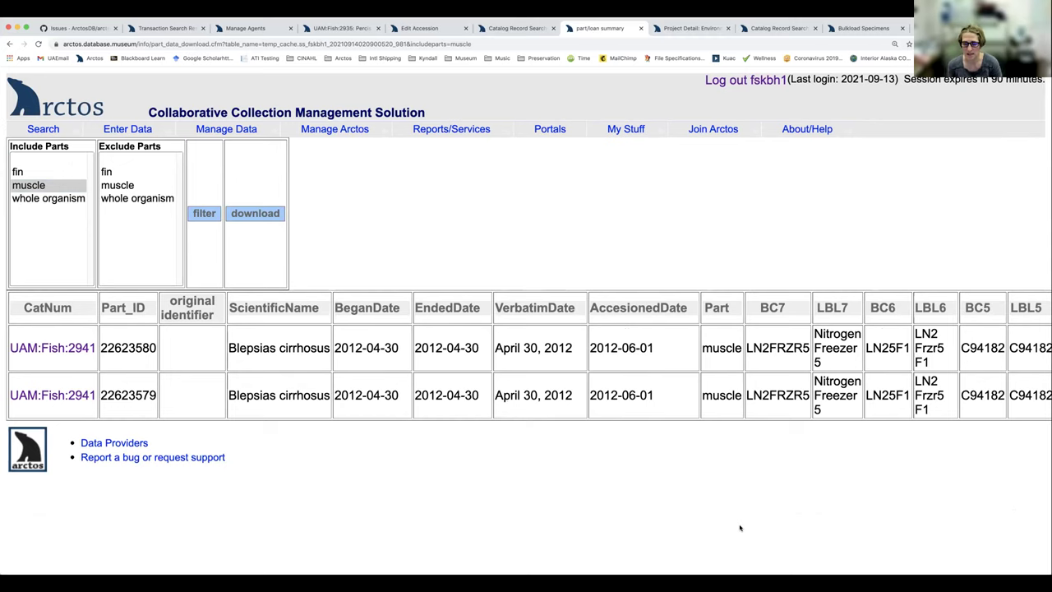
scroll(739, 527, "right", 3)
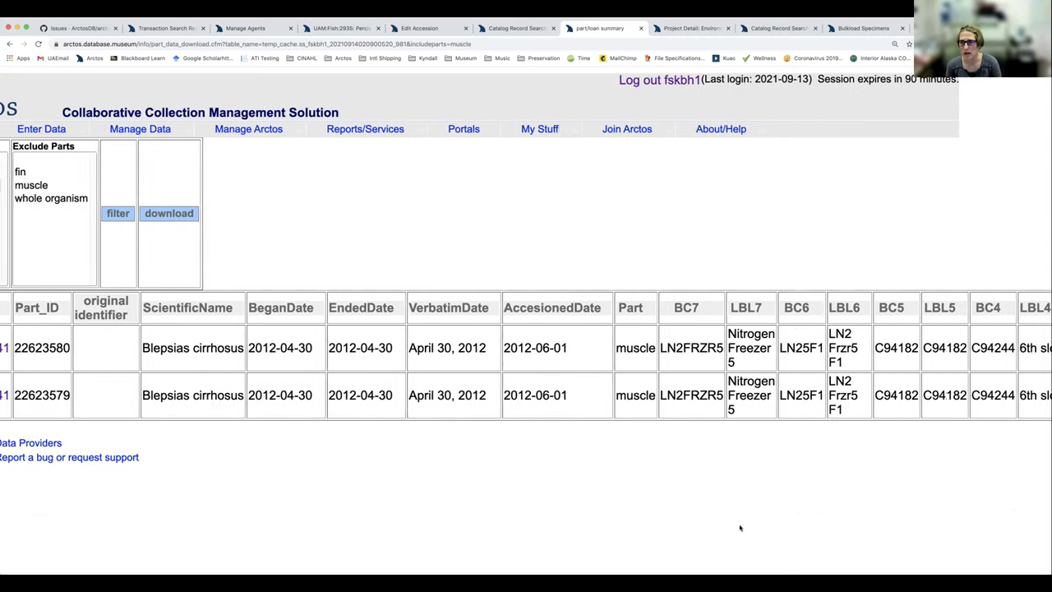
scroll(740, 527, "right", 8)
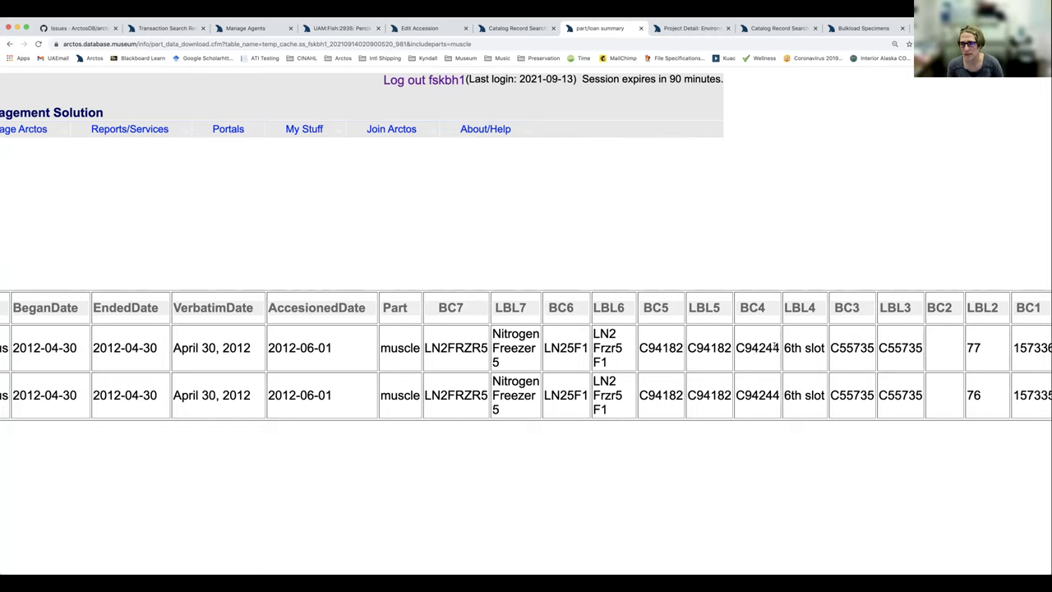
- Check the muscle parts' locations: Nitrogen Freezer 5, 6th slot, positions 77 and 76
left_click_drag(785, 348, 828, 347)
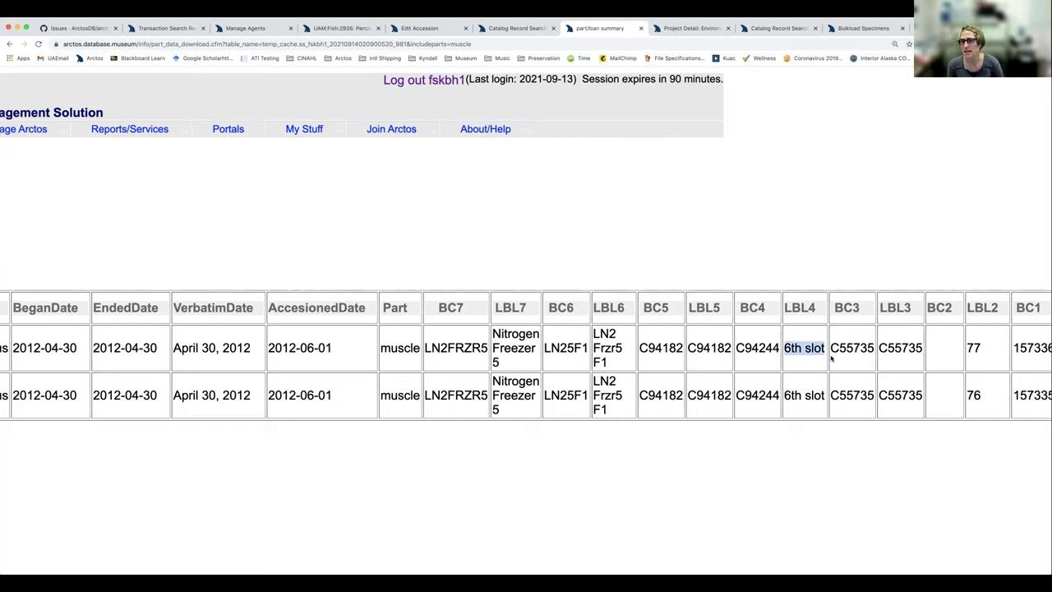
left_click_drag(985, 351, 966, 347)
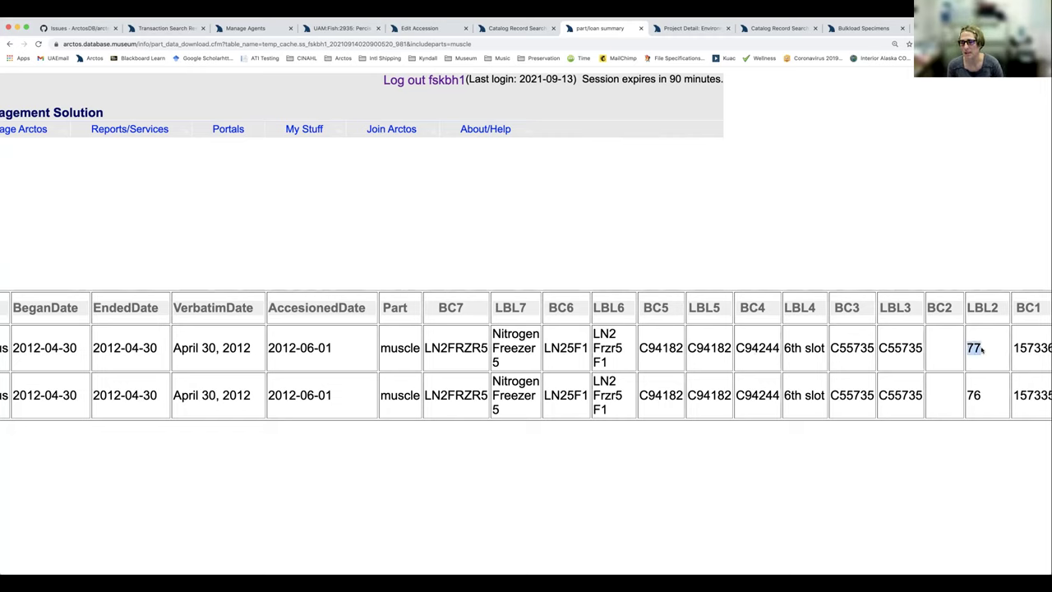
left_click(787, 233)
scroll(787, 233, "left", 3)
scroll(787, 232, "left", 2)
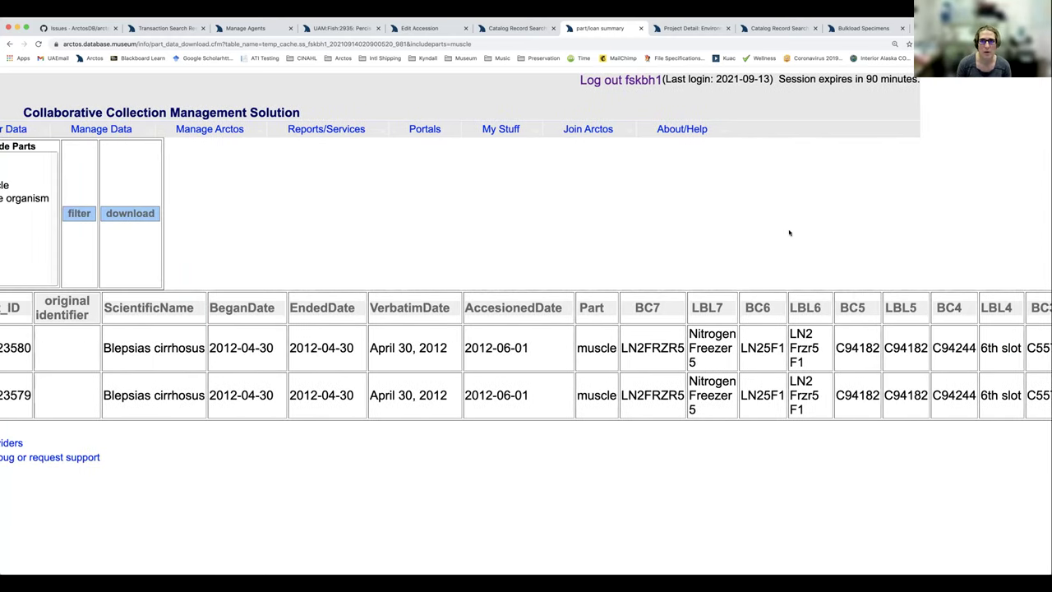
- Show Part Locations for the 7 records as a tree, then flatten it into a location table
left_click(517, 31)
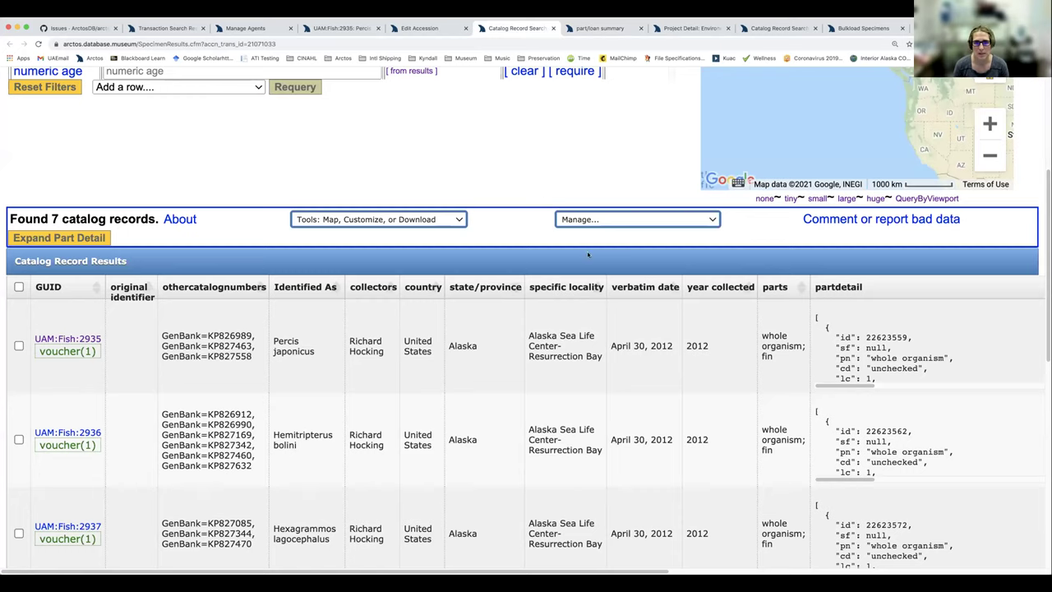
left_click(605, 220)
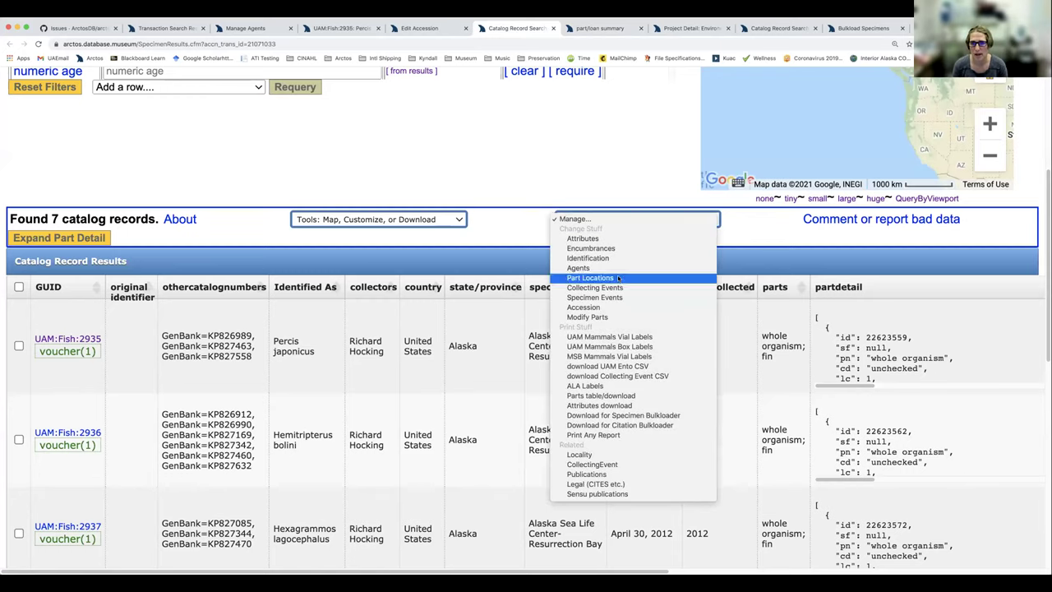
left_click(618, 278)
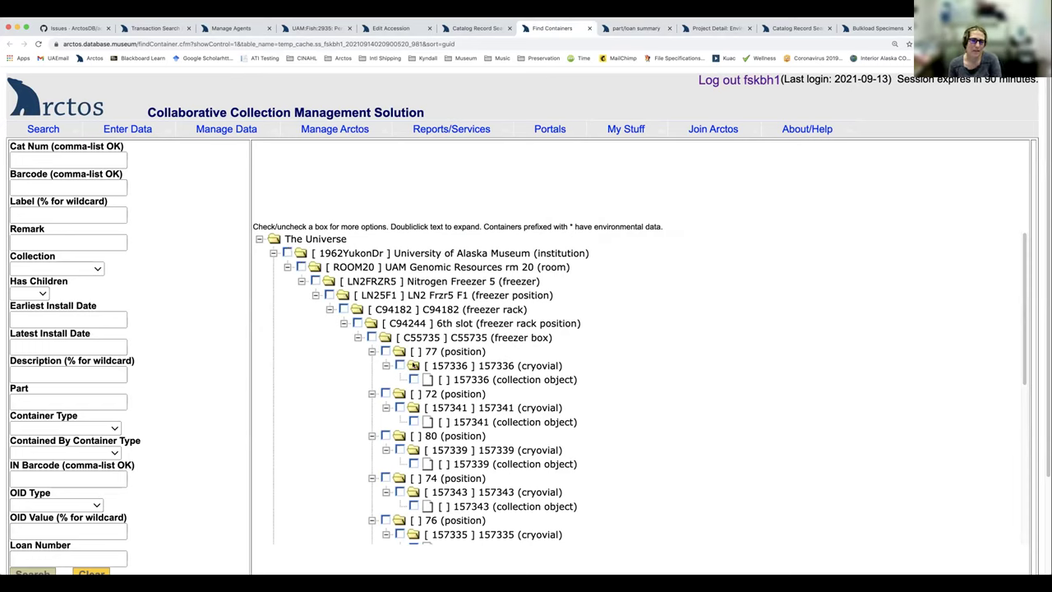
scroll(415, 366, "down", 2)
scroll(414, 367, "down", 3)
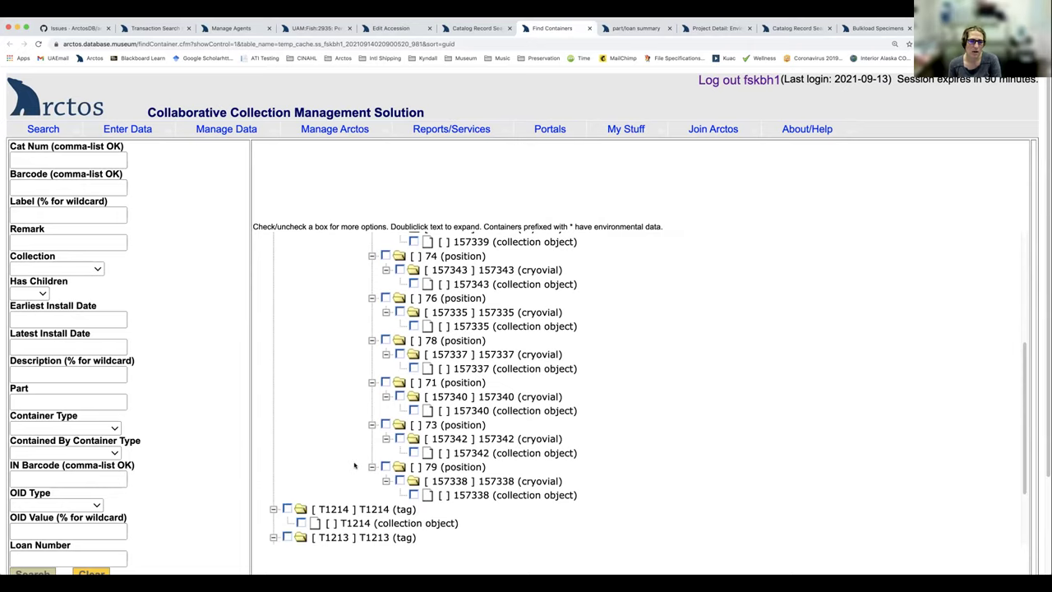
scroll(357, 464, "down", 3)
scroll(156, 483, "down", 2)
left_click(89, 472)
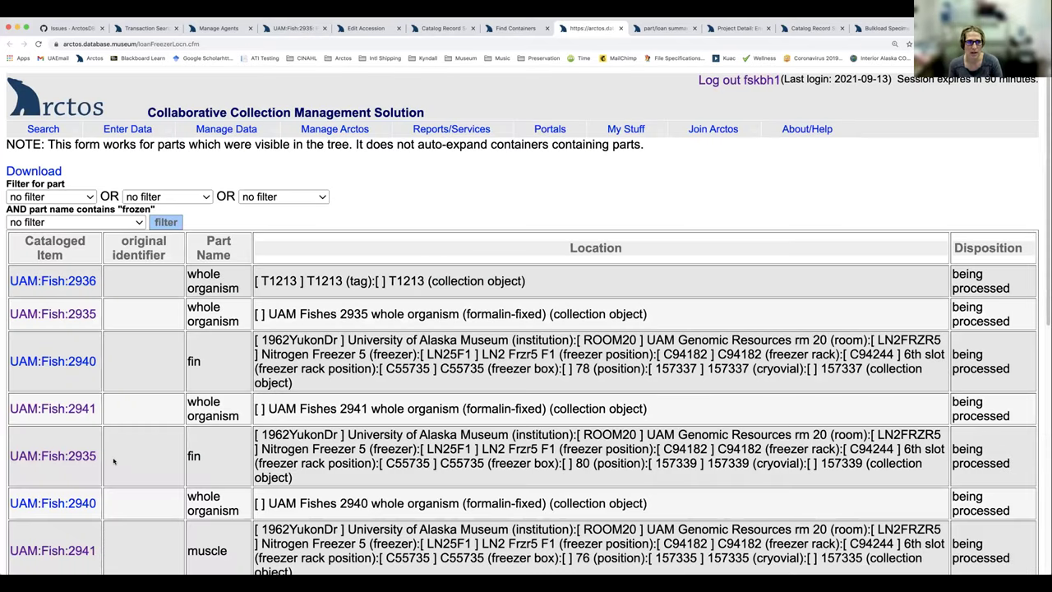
left_click(96, 224)
left_click(50, 237)
left_click(163, 222)
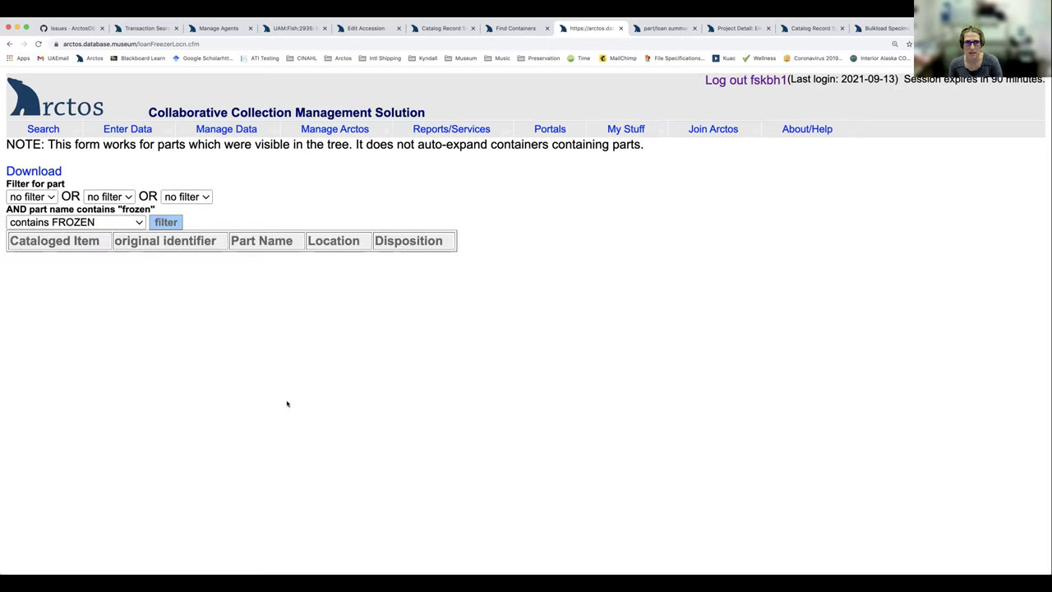
left_click(127, 222)
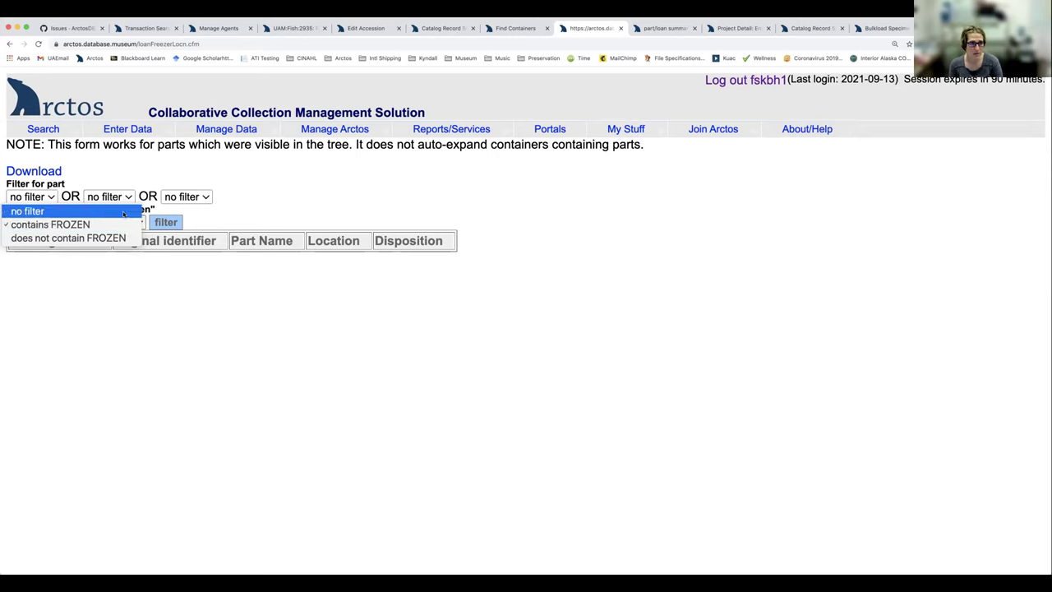
left_click(106, 212)
left_click(161, 222)
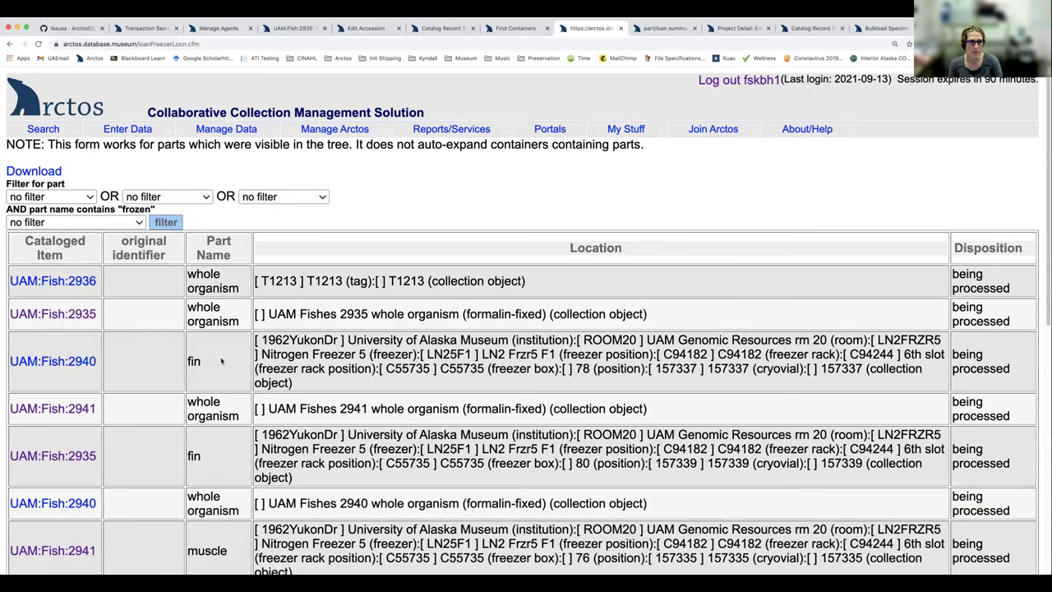
left_click(100, 224)
left_click(241, 222)
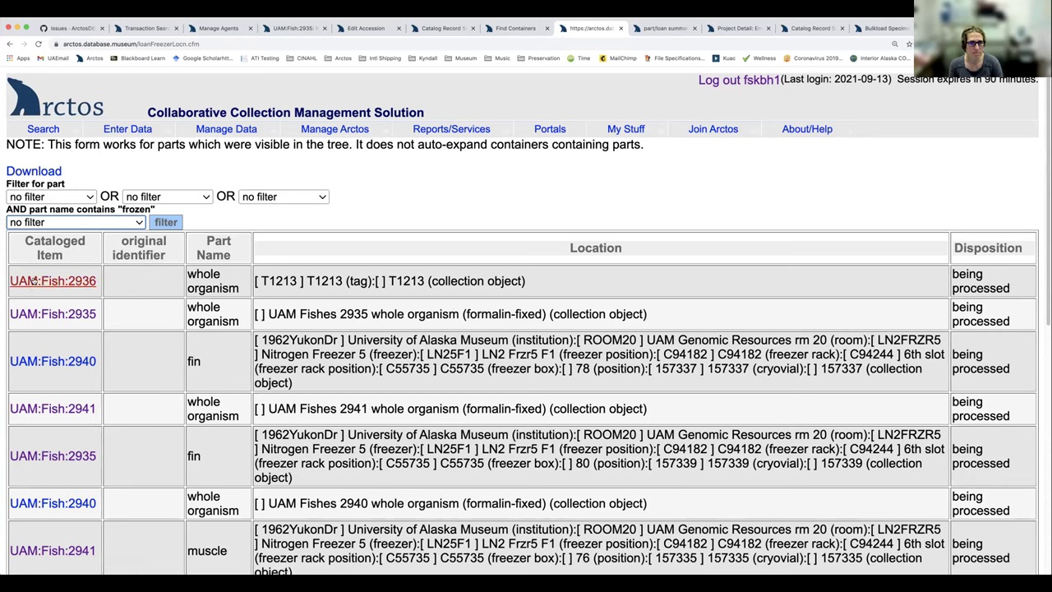
- Find container C58383 by barcode and show details of its parent, Nitrogen Freezer 4
mouse_move(226, 131)
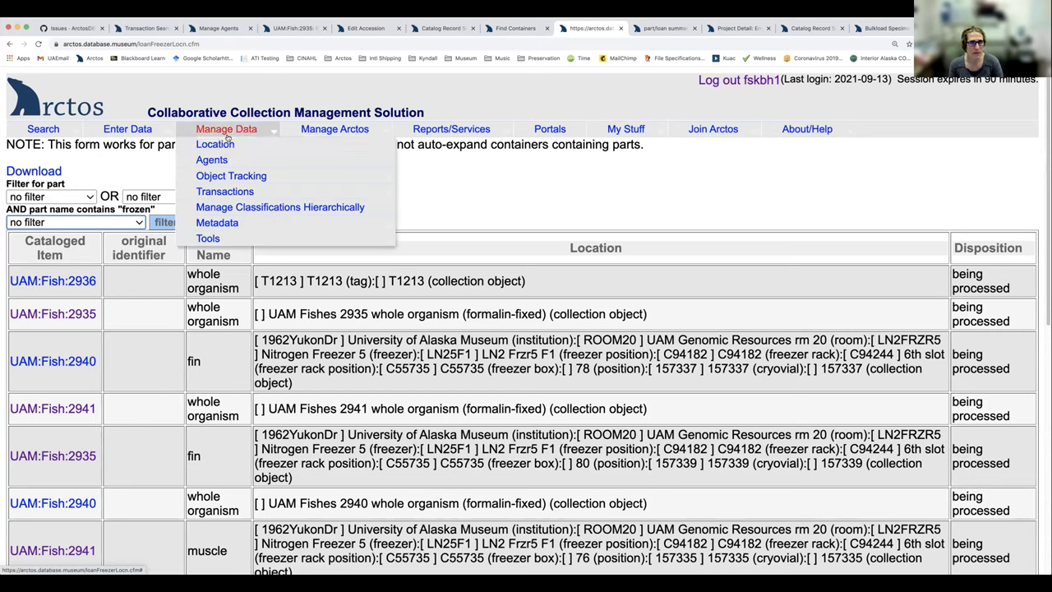
mouse_move(226, 178)
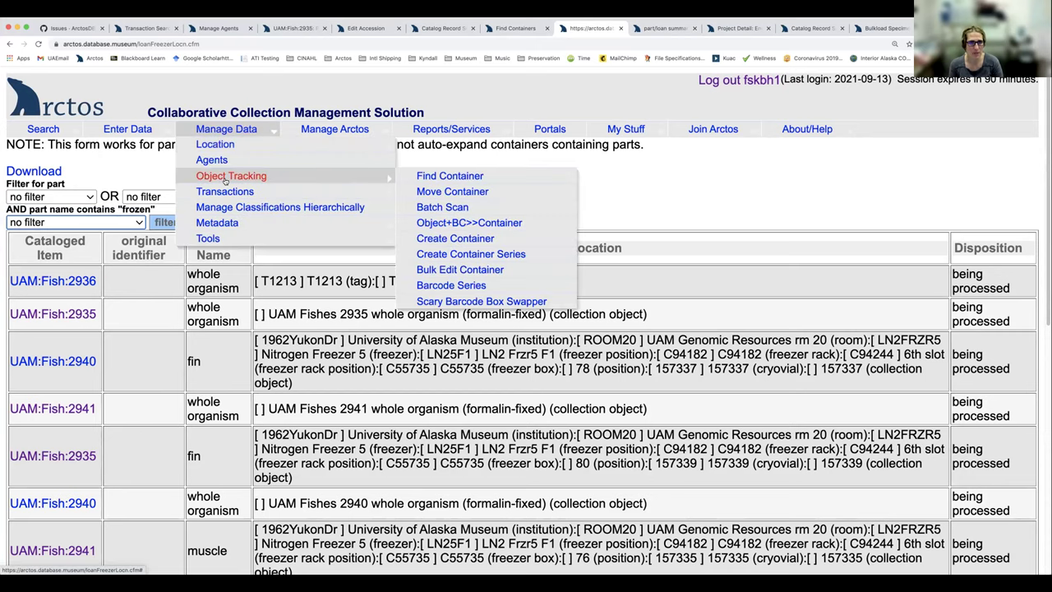
left_click(407, 176)
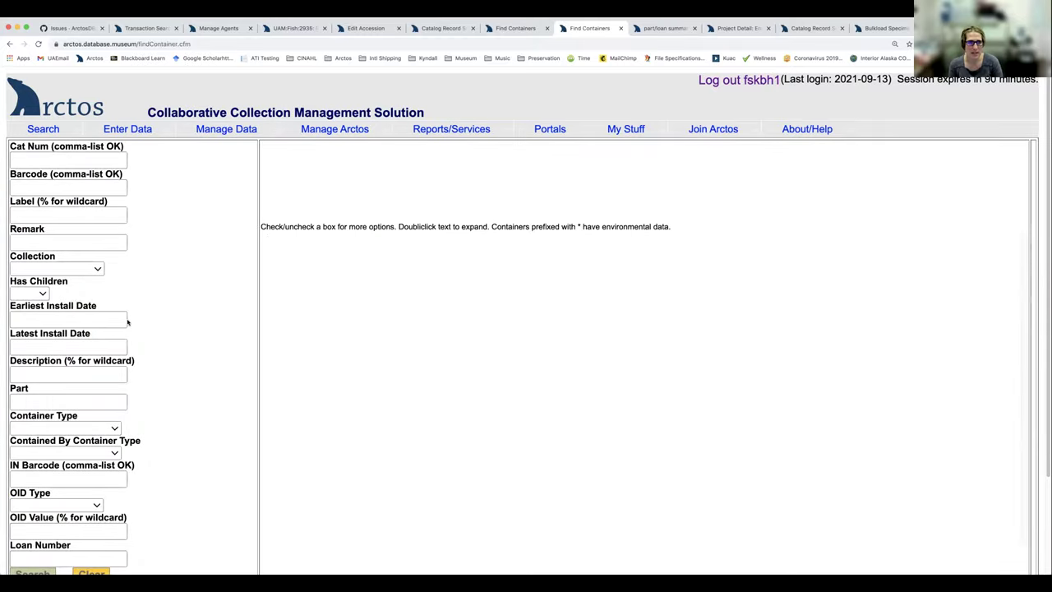
left_click(65, 187)
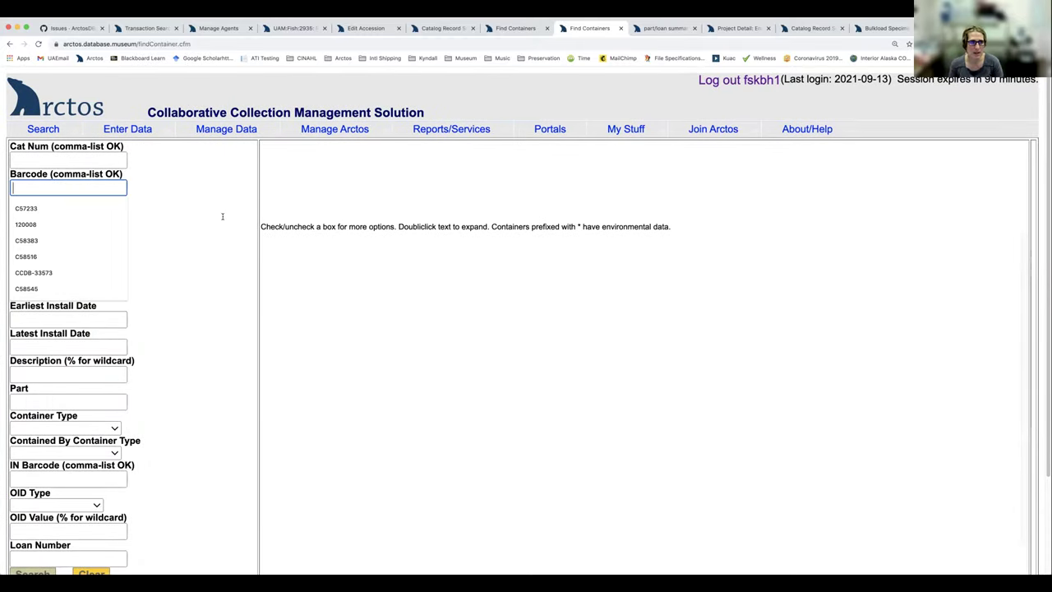
left_click(79, 238)
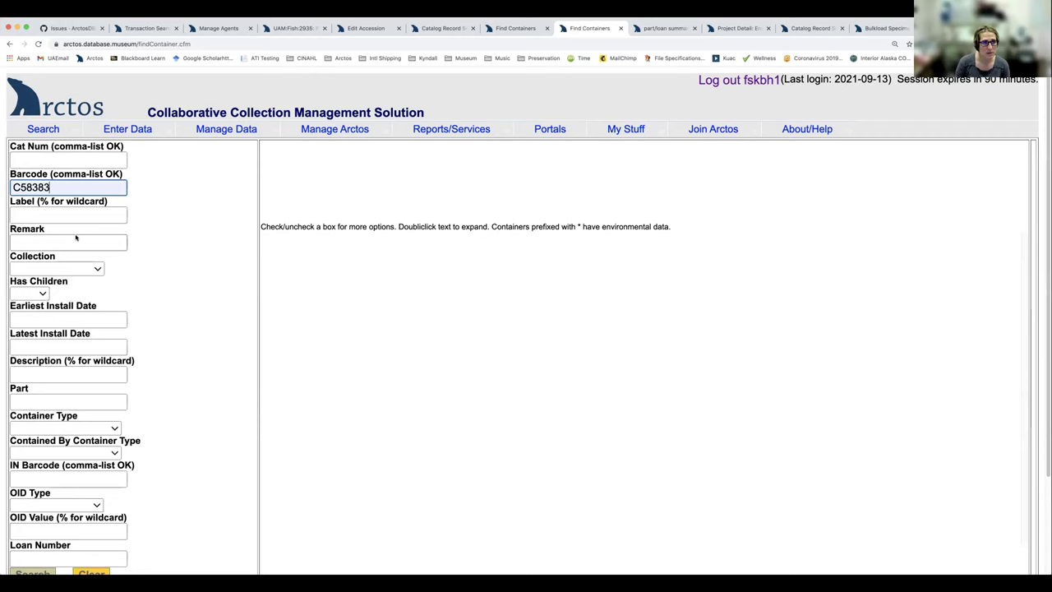
scroll(148, 452, "down", 3)
left_click(44, 455)
scroll(334, 391, "up", 3)
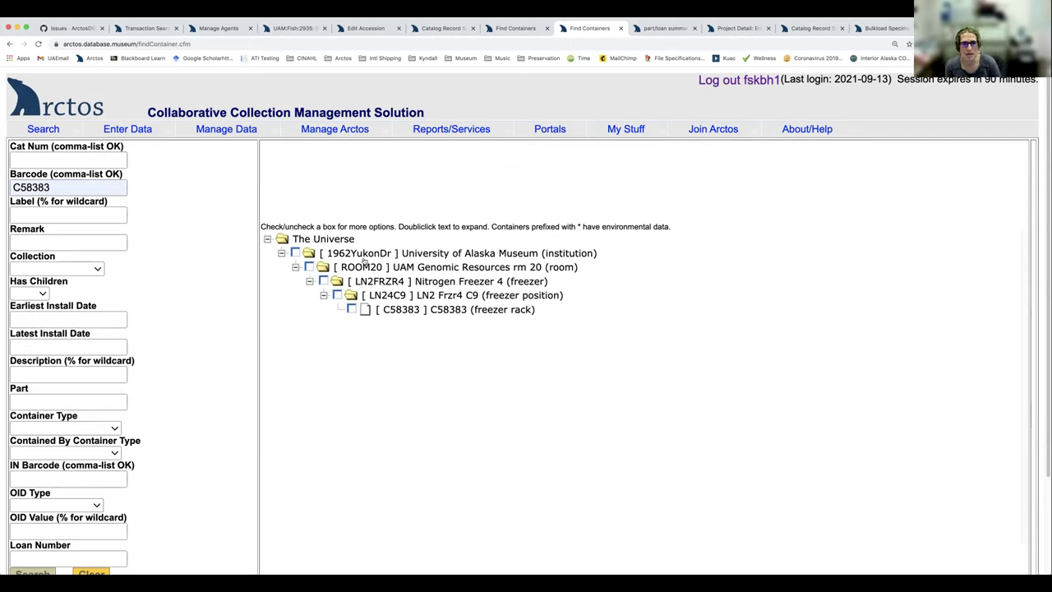
left_click(322, 280)
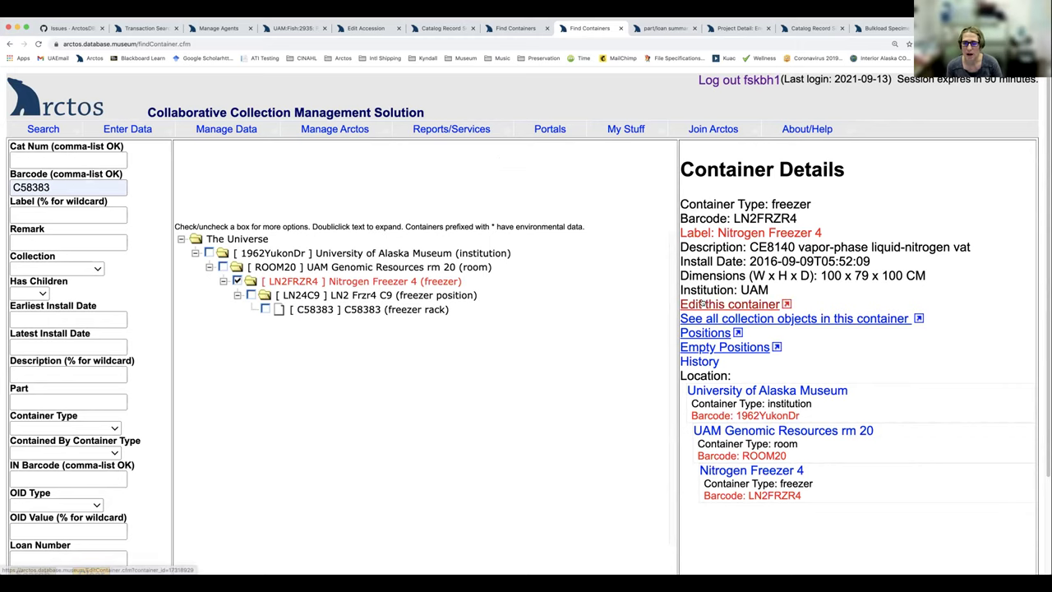
- Open Nitrogen Freezer 4's Edit Container page and scroll through its positions from LN24A1 onward
left_click(701, 303)
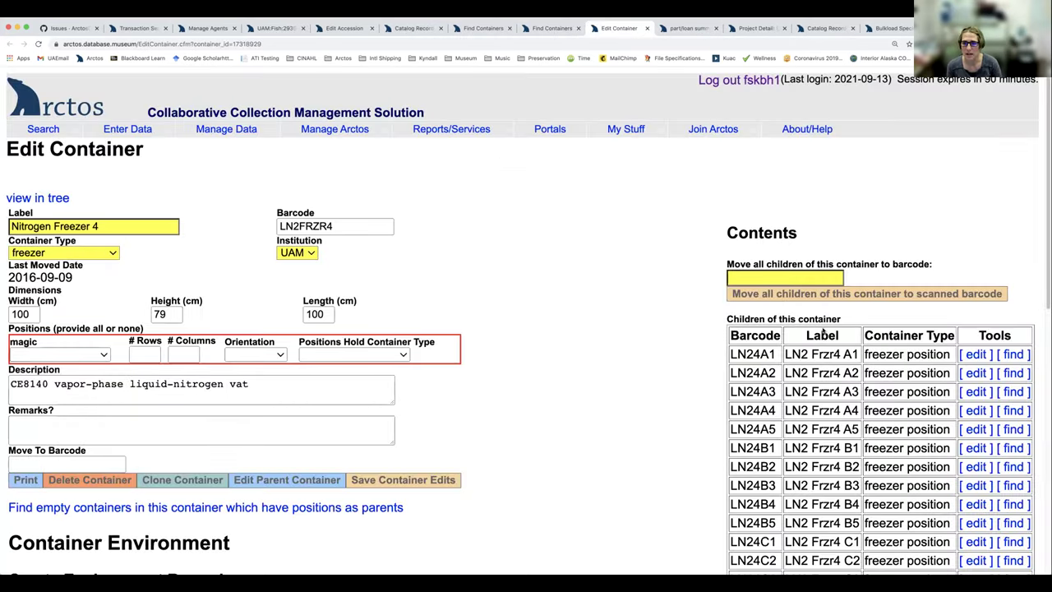
scroll(821, 349, "down", 1)
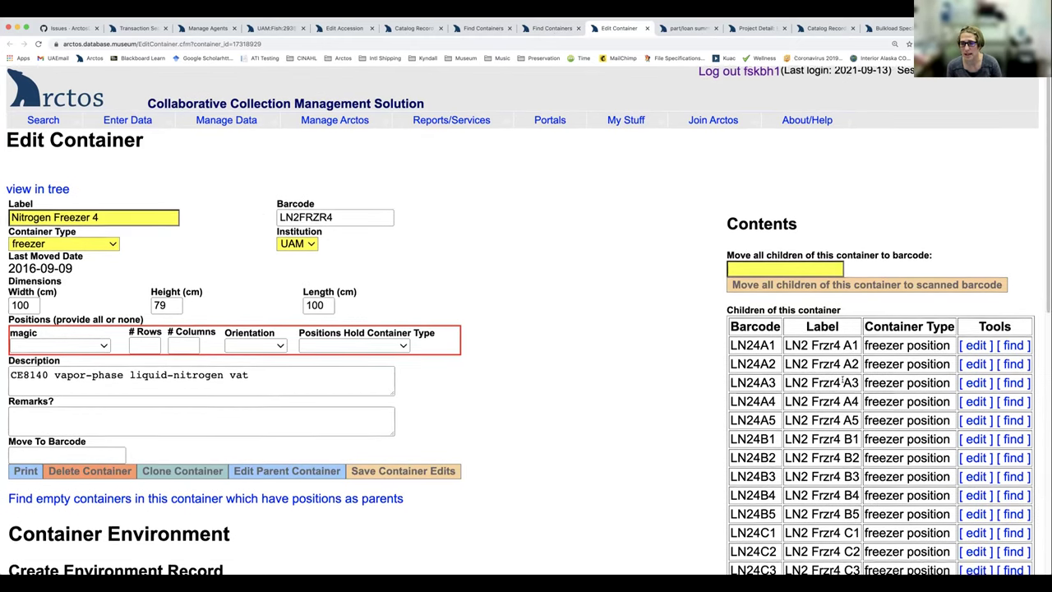
scroll(847, 361, "down", 10)
scroll(843, 379, "down", 3)
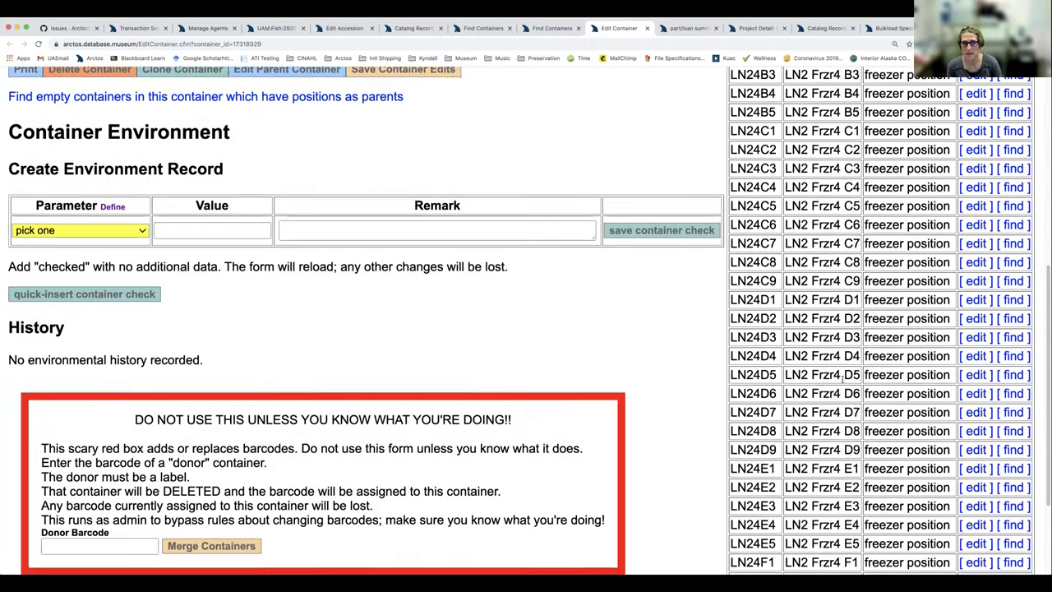
scroll(843, 377, "up", 12)
scroll(843, 377, "up", 1)
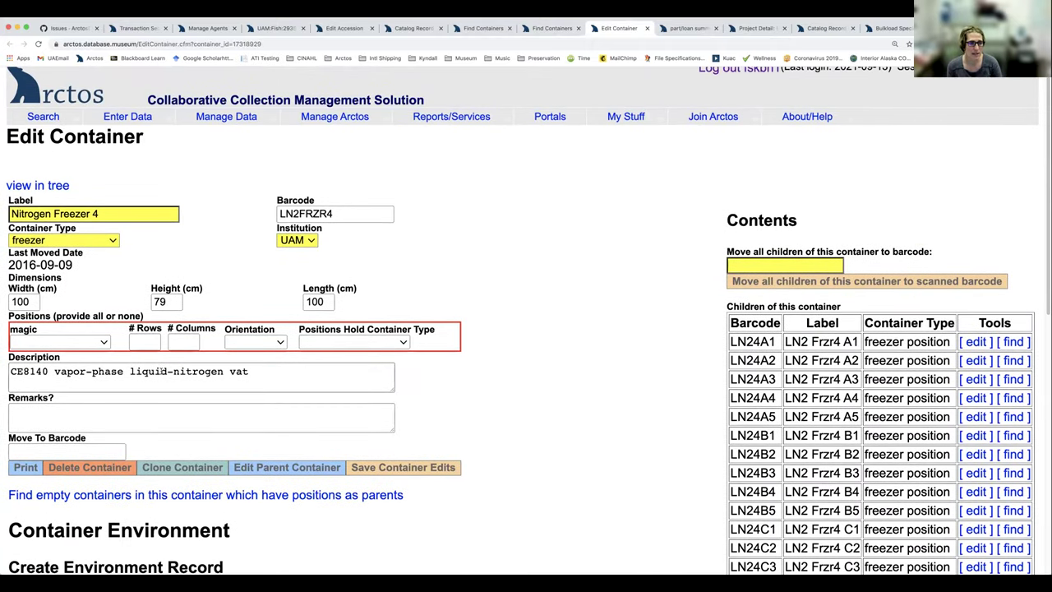
scroll(175, 370, "up", 1)
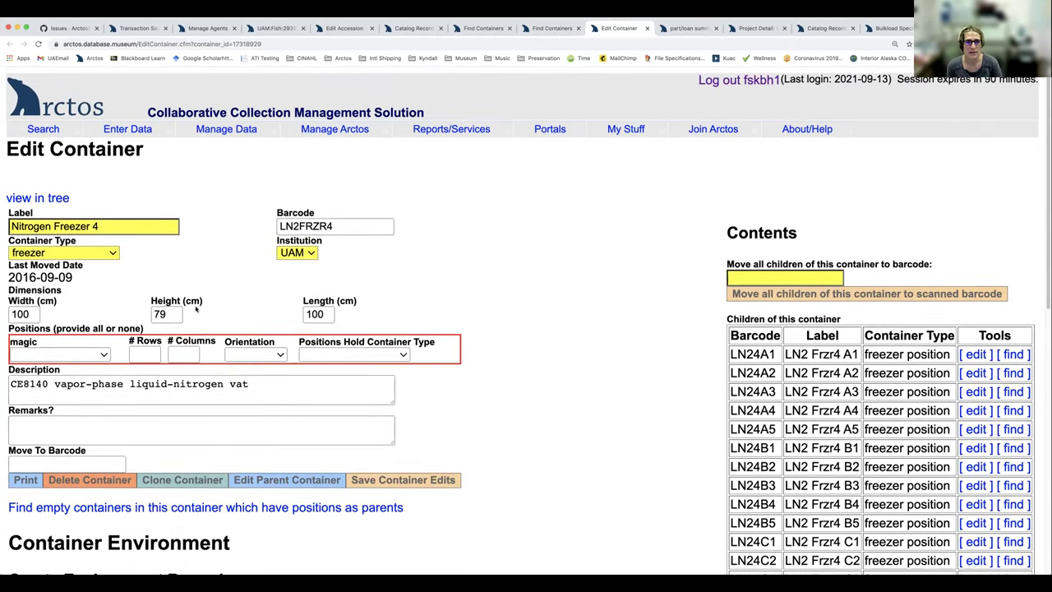
- View freezer rack C58383's details and list the collection objects it holds
left_click(552, 33)
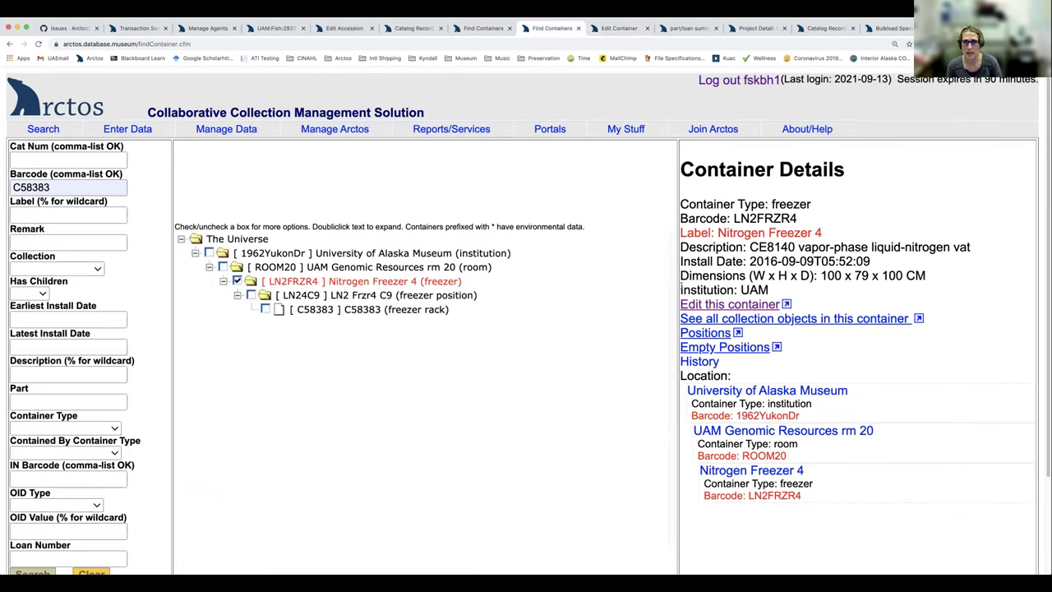
left_click(265, 309)
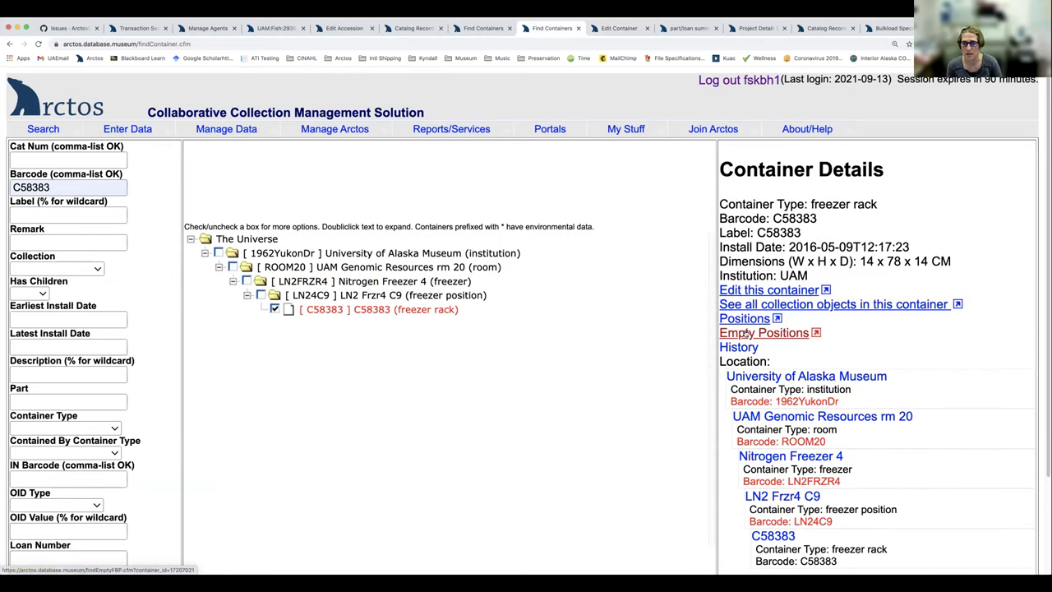
left_click(745, 309)
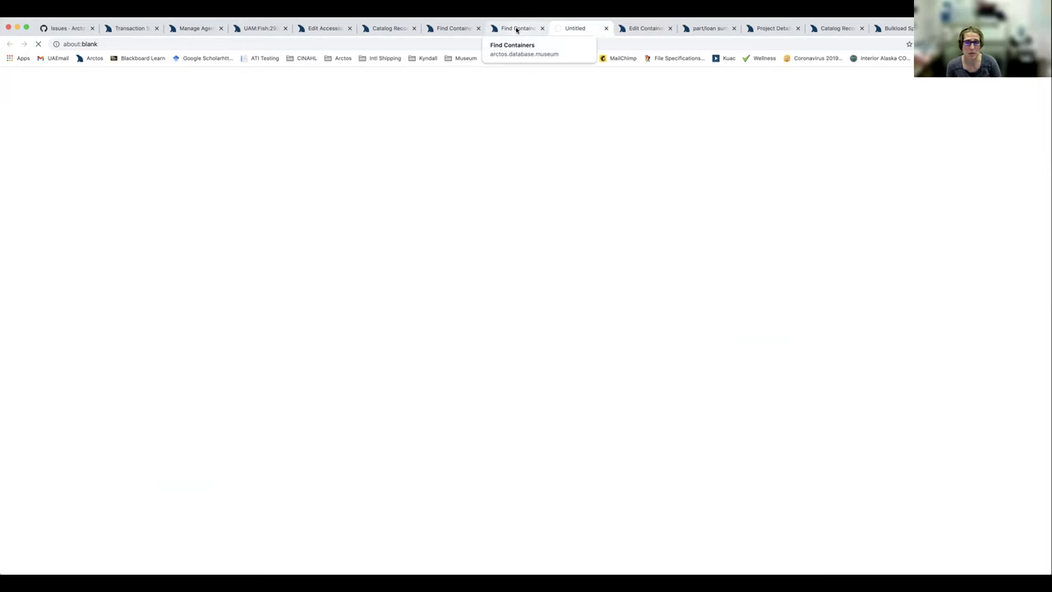
left_click(517, 30)
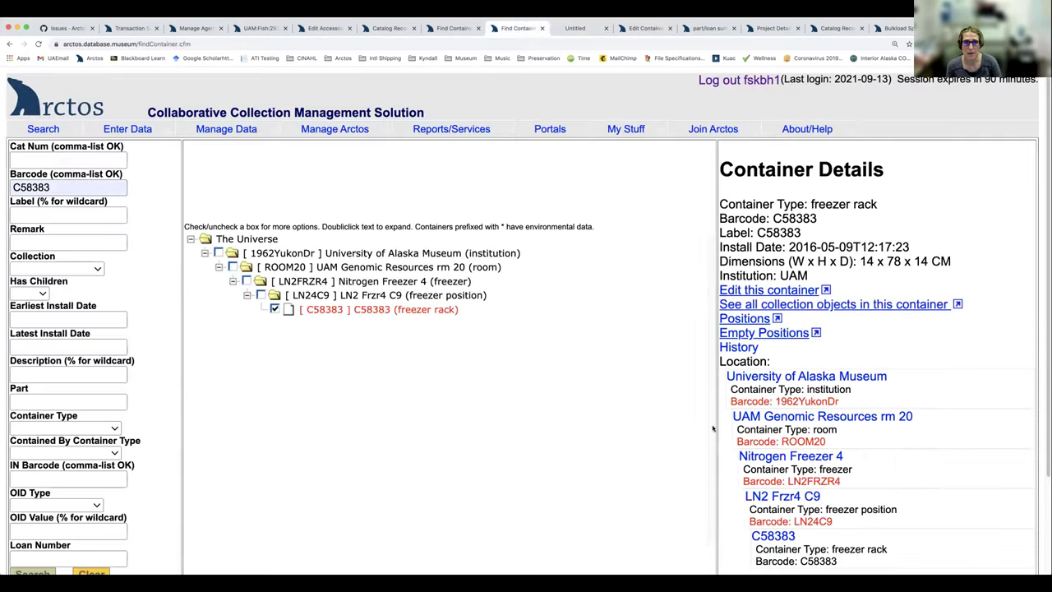
- Expand C58383's 5th slot to box Container 2417 and open its Positions page
double_click(359, 312)
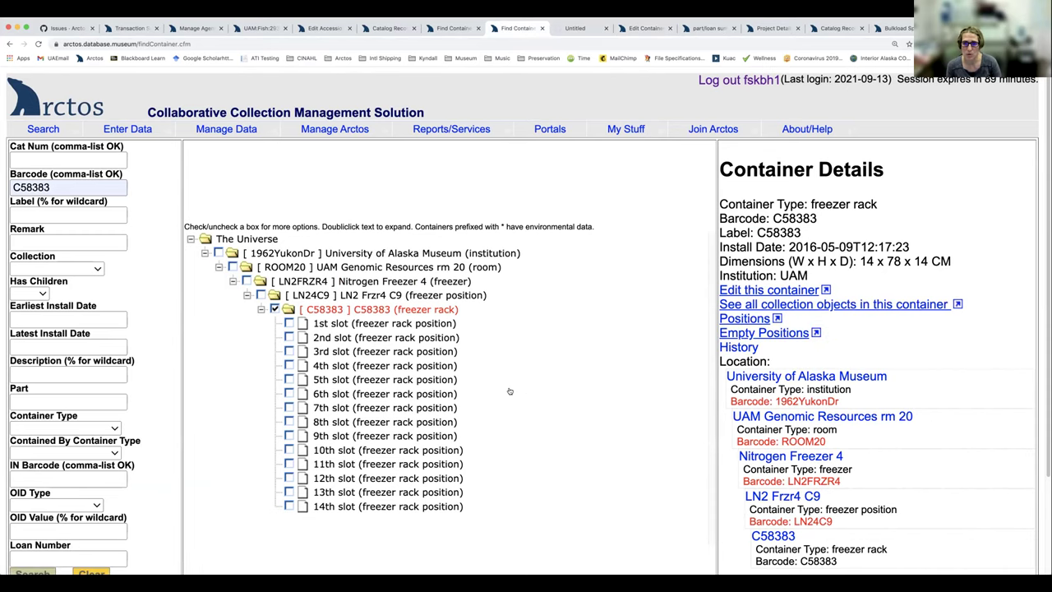
left_click(289, 379)
double_click(324, 384)
left_click(302, 400)
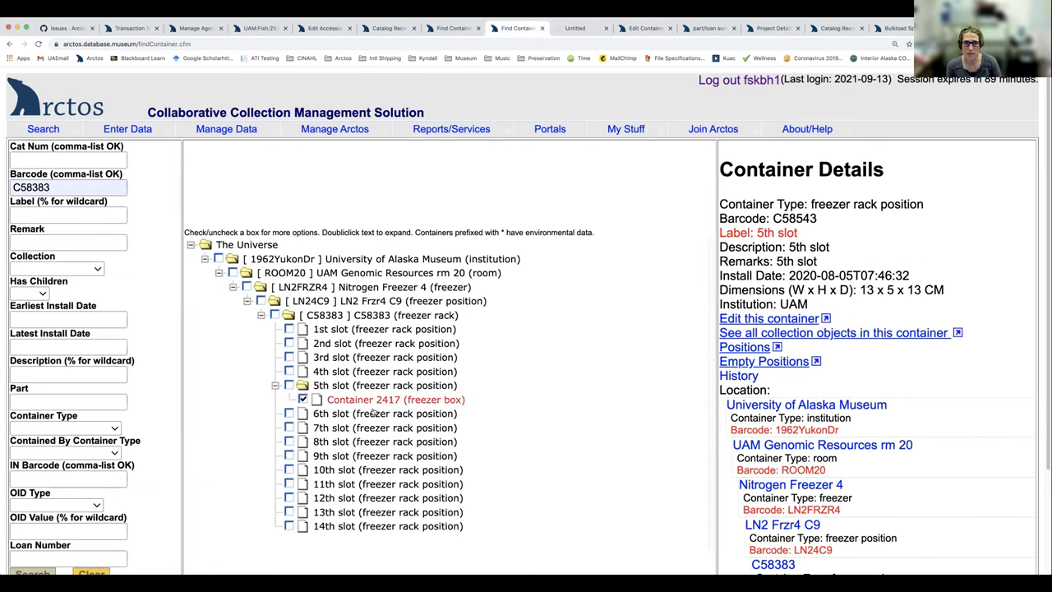
left_click(657, 336)
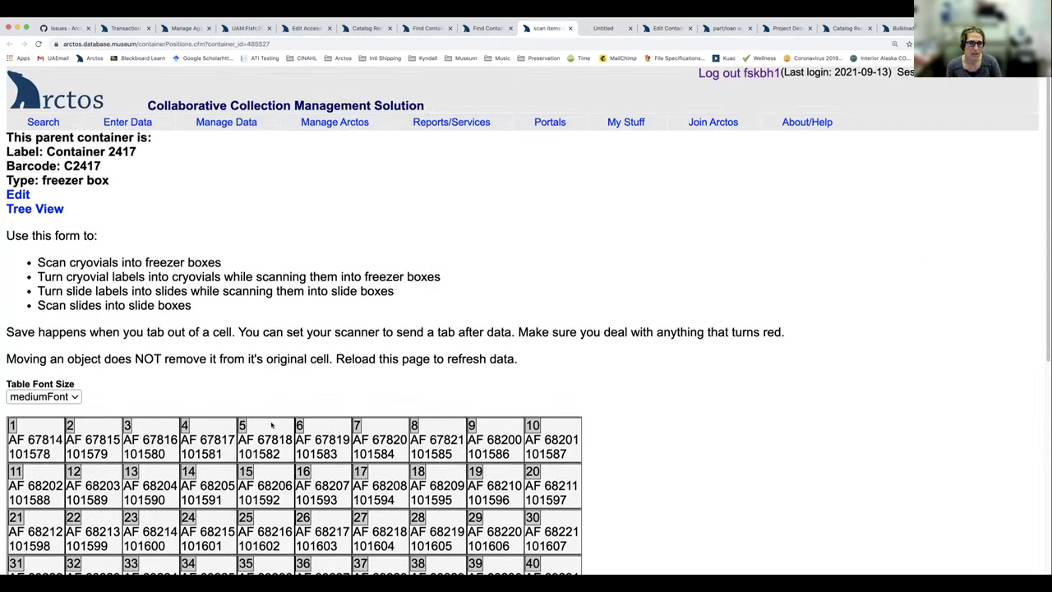
- Scroll to Container 2417's position grid and highlight AF 67814 and barcode 101578 in cell 1
scroll(272, 426, "down", 5)
scroll(273, 428, "down", 3)
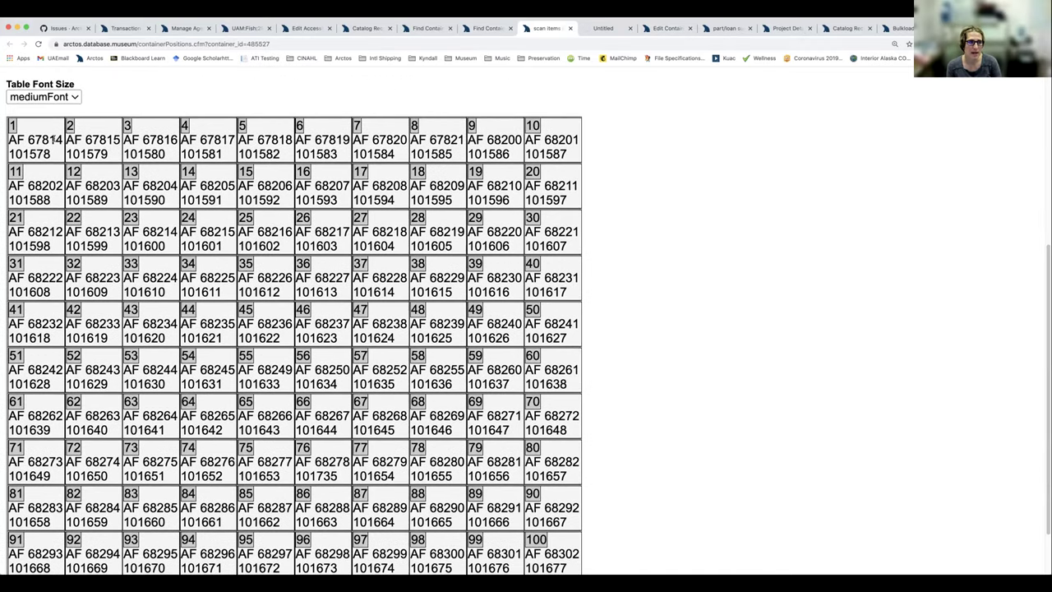
left_click_drag(62, 140, 9, 140)
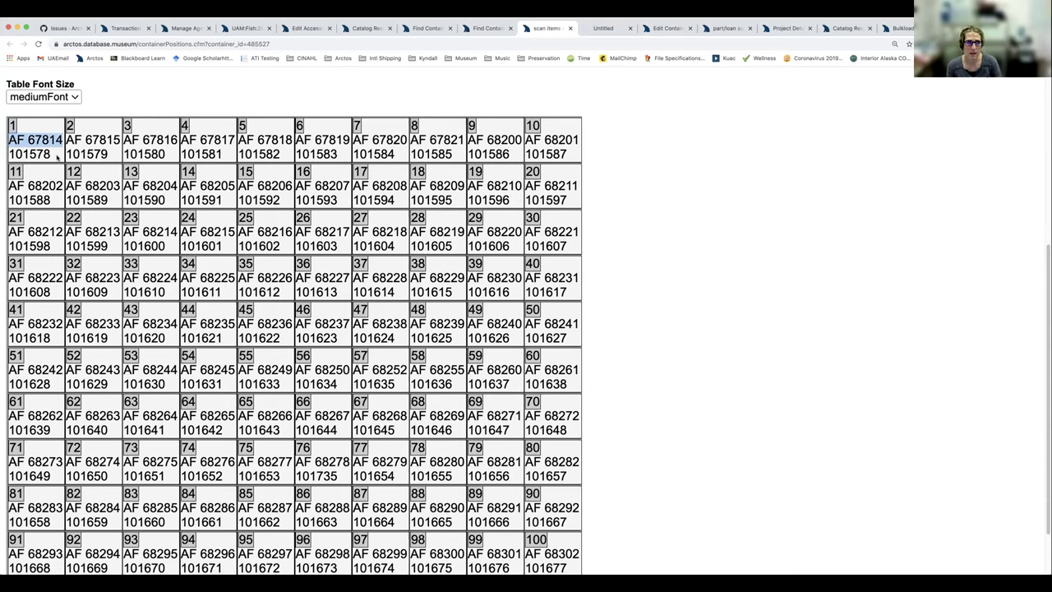
left_click_drag(52, 154, 10, 155)
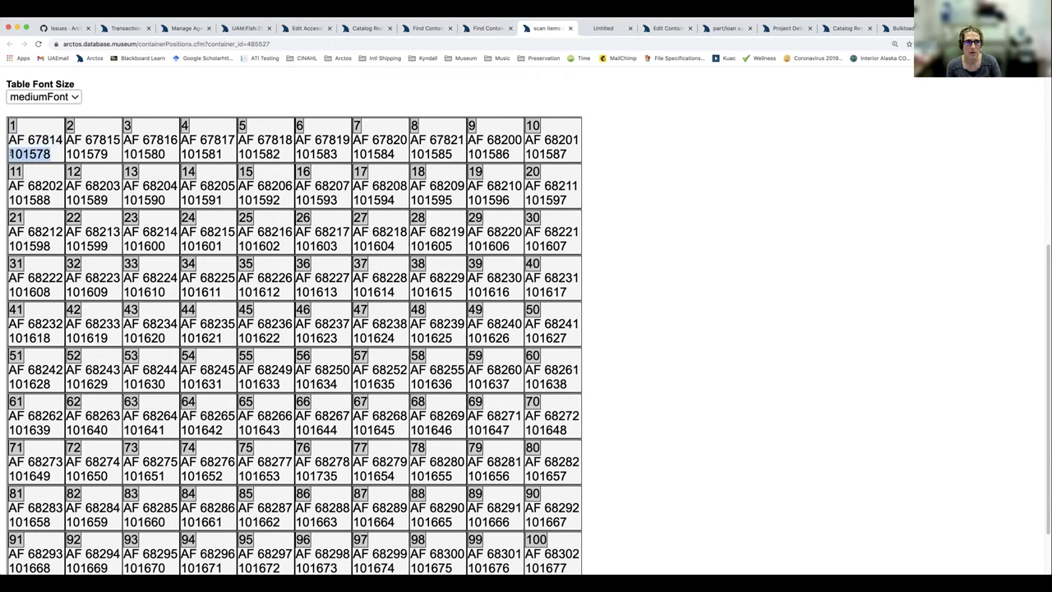
left_click(633, 35)
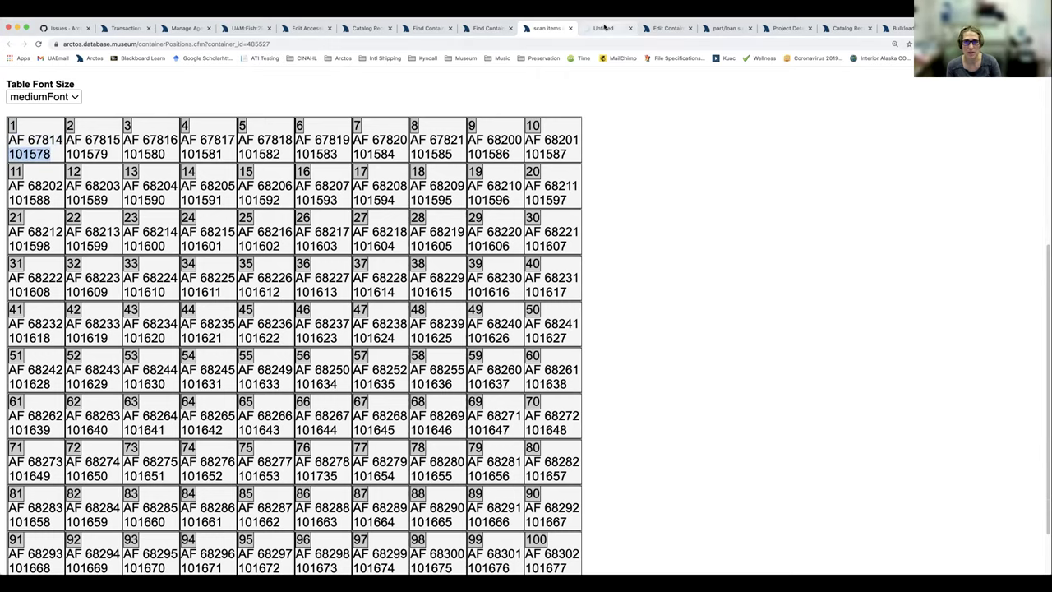
- Close the blank tabs and list the collection objects in Container 2417
left_click(630, 29)
left_click(475, 27)
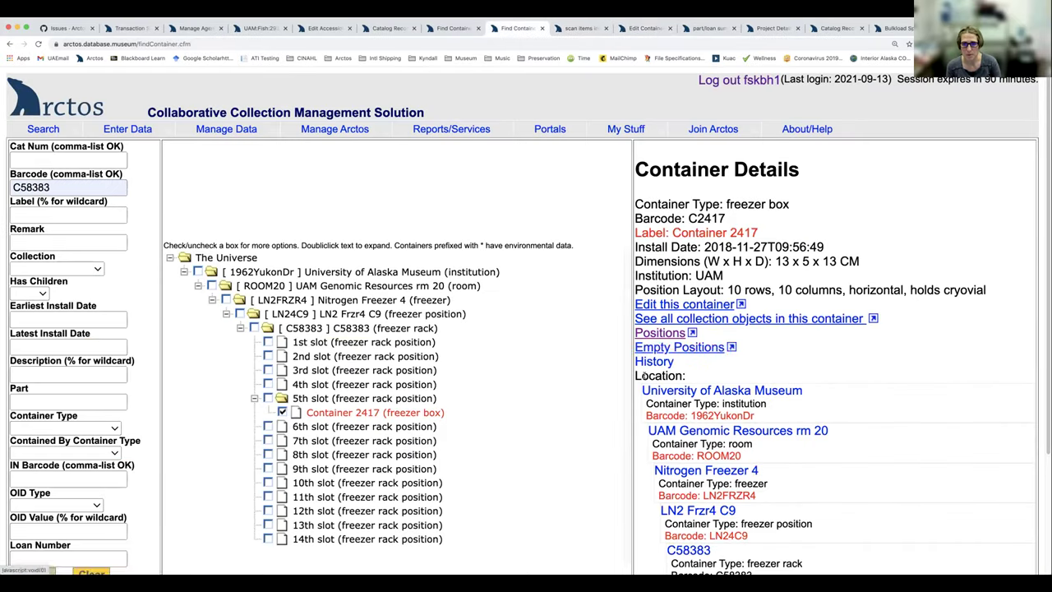
left_click(658, 322)
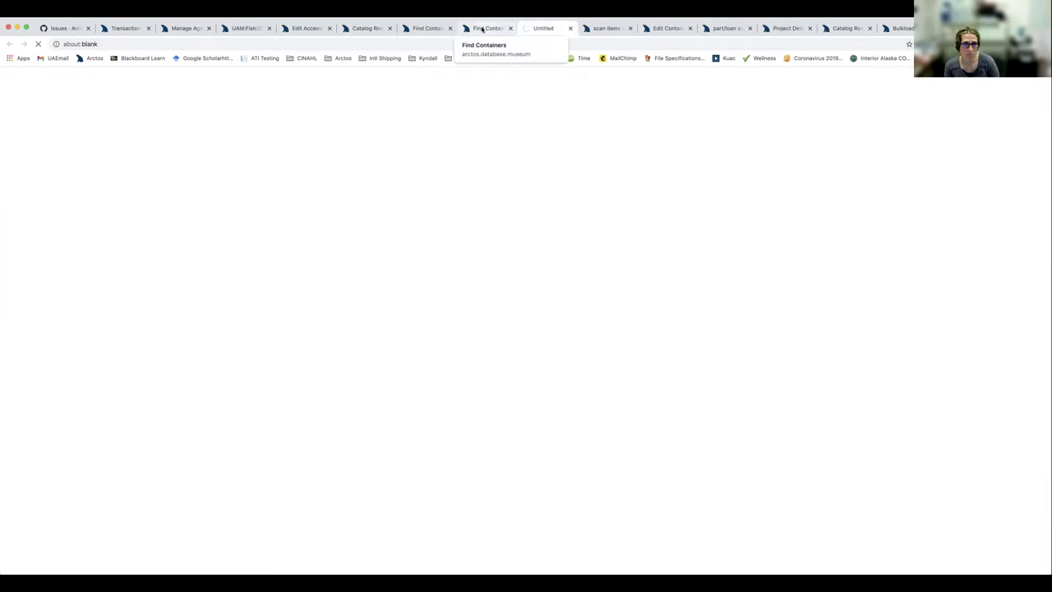
left_click(482, 29)
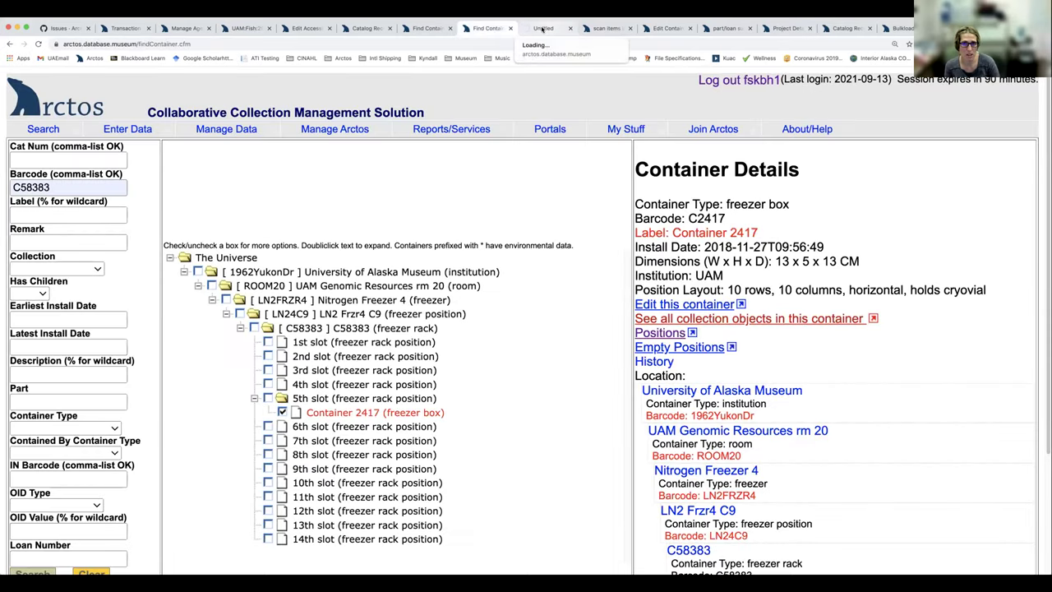
left_click(543, 28)
- Close the remaining extra tabs and return to the Find Containers tree showing Container 2417
left_click(629, 28)
left_click(630, 28)
left_click(630, 28)
left_click(630, 28)
left_click(629, 28)
left_click(629, 28)
left_click(629, 28)
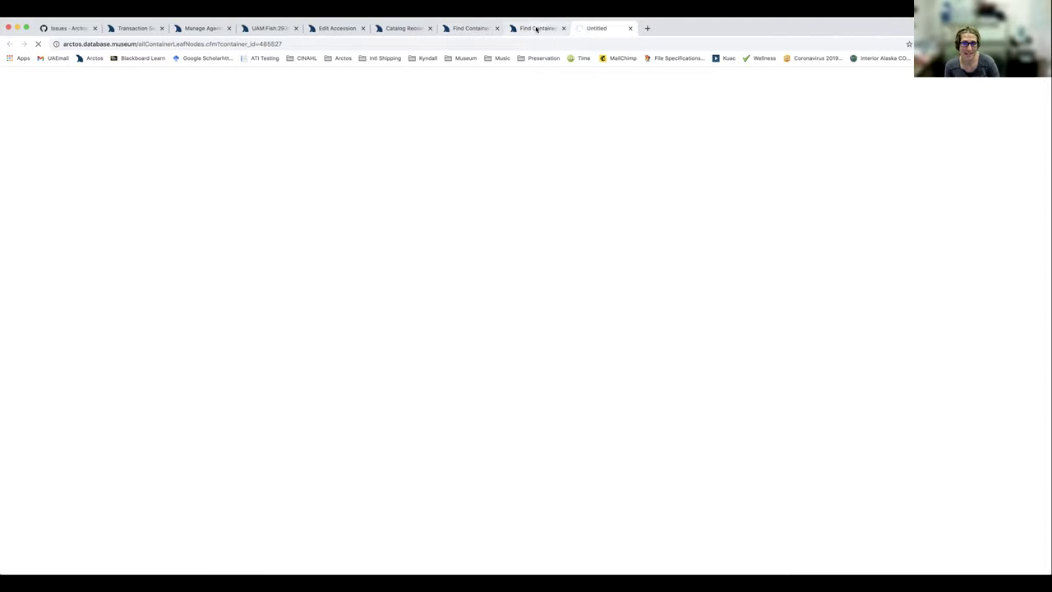
left_click(536, 28)
left_click(594, 29)
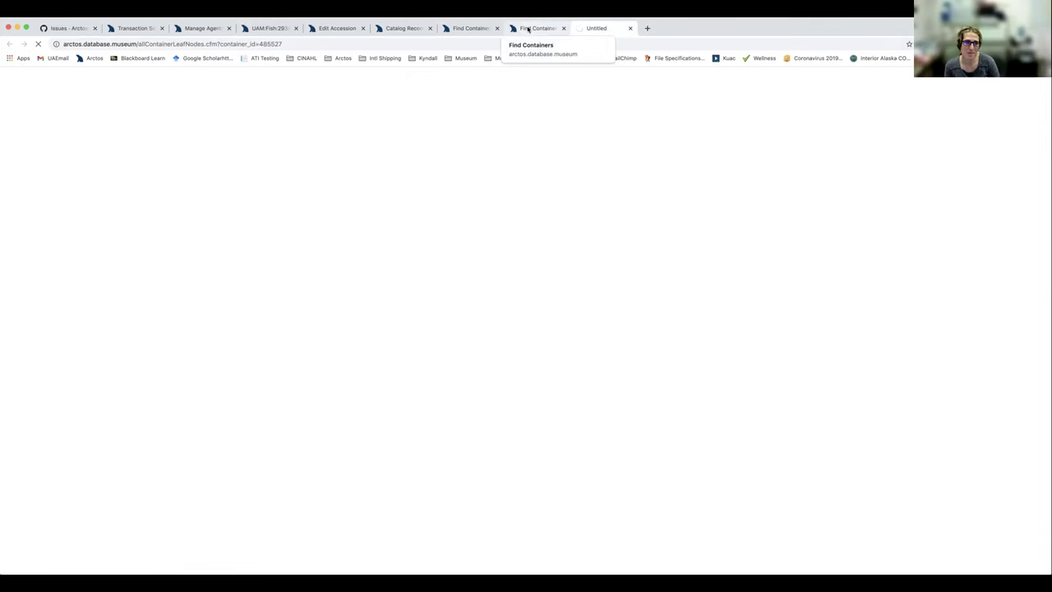
left_click(528, 29)
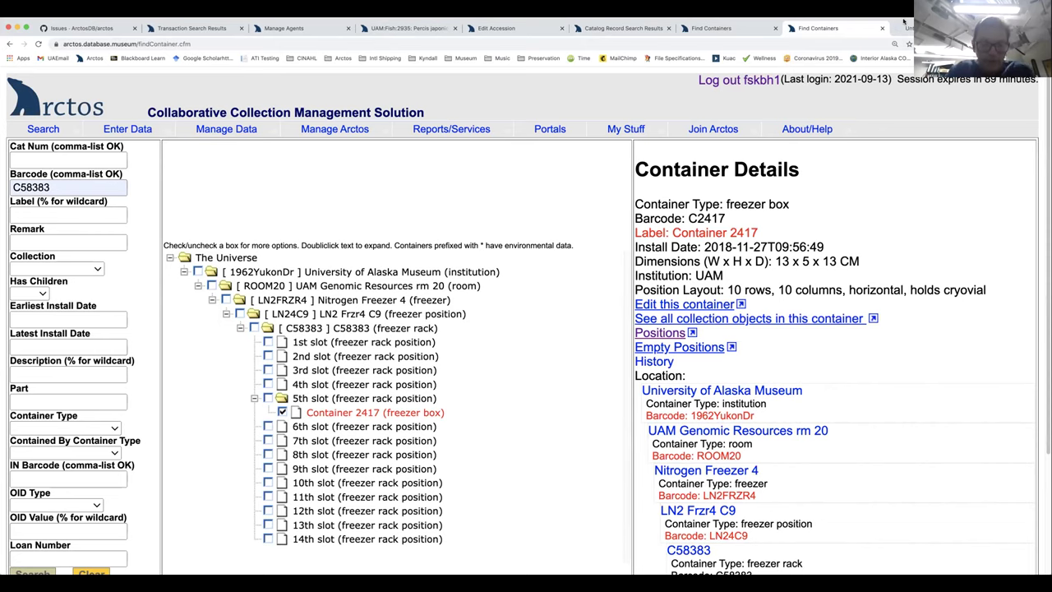
- Switch back to the Catalog Record Search Results listing the 7 fish records
left_click(850, 31)
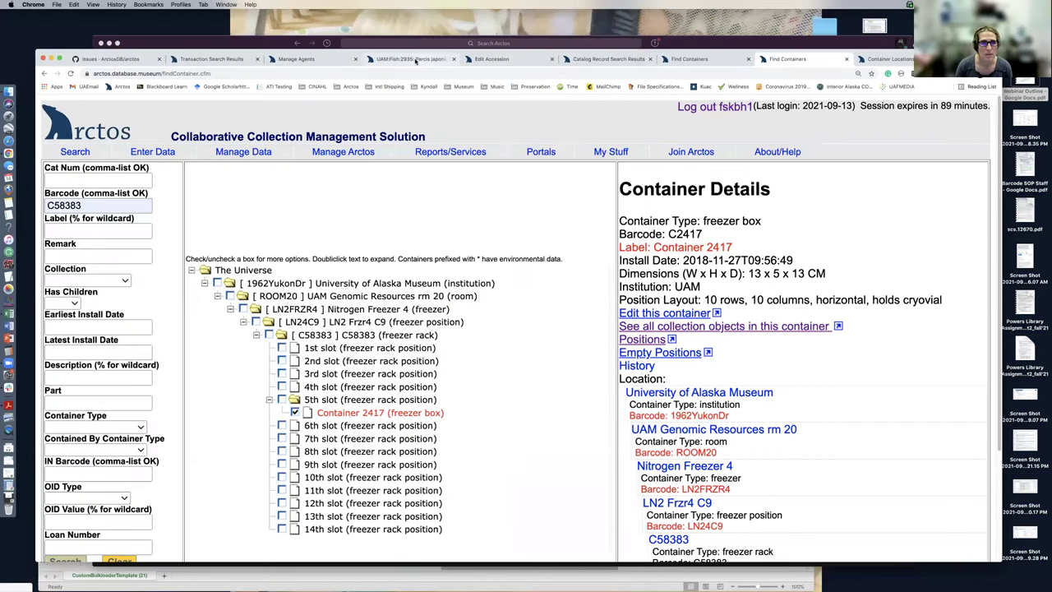
left_click(608, 59)
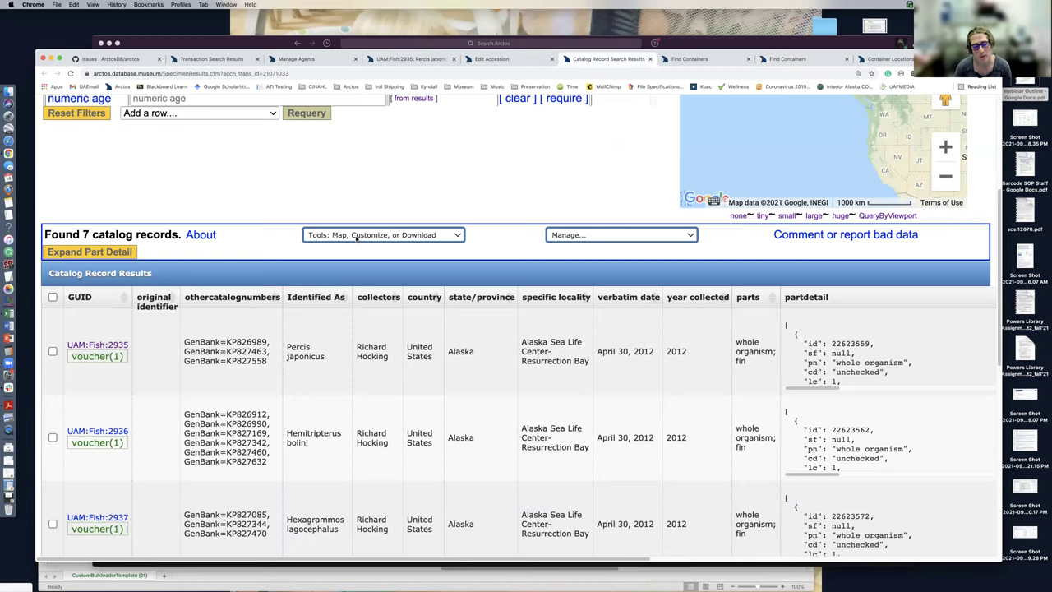
- Download the 7 fish records' parts table as a partFlatDownload CSV and open it in Excel
left_click(580, 236)
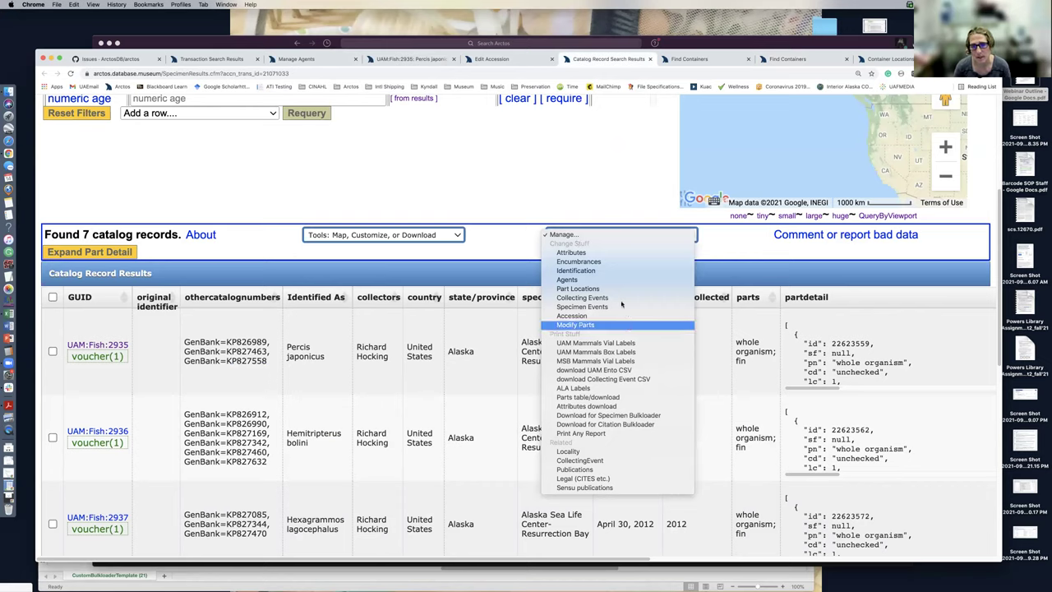
left_click(630, 397)
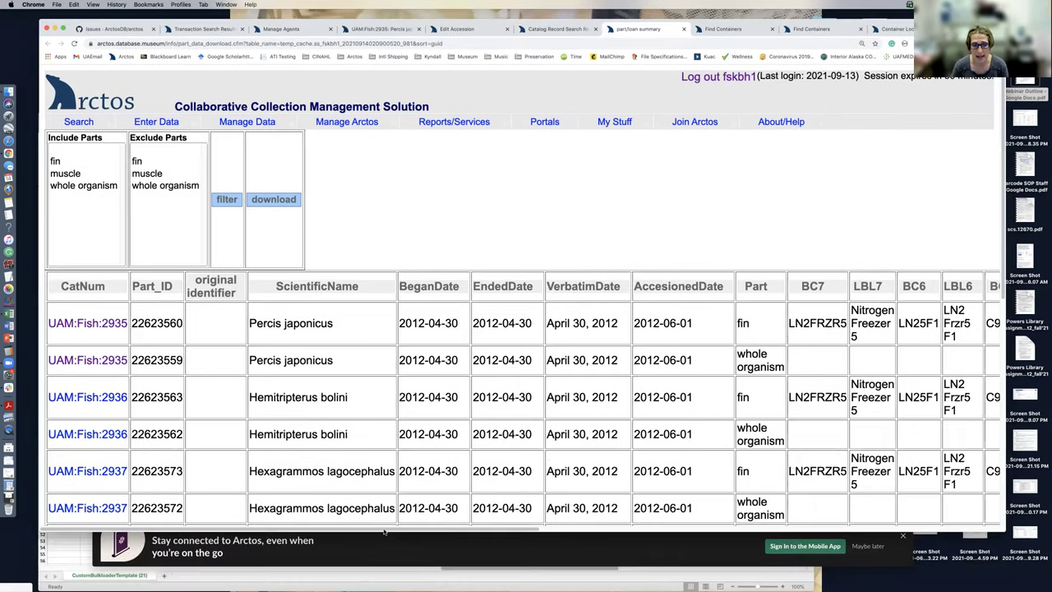
left_click_drag(383, 531, 811, 556)
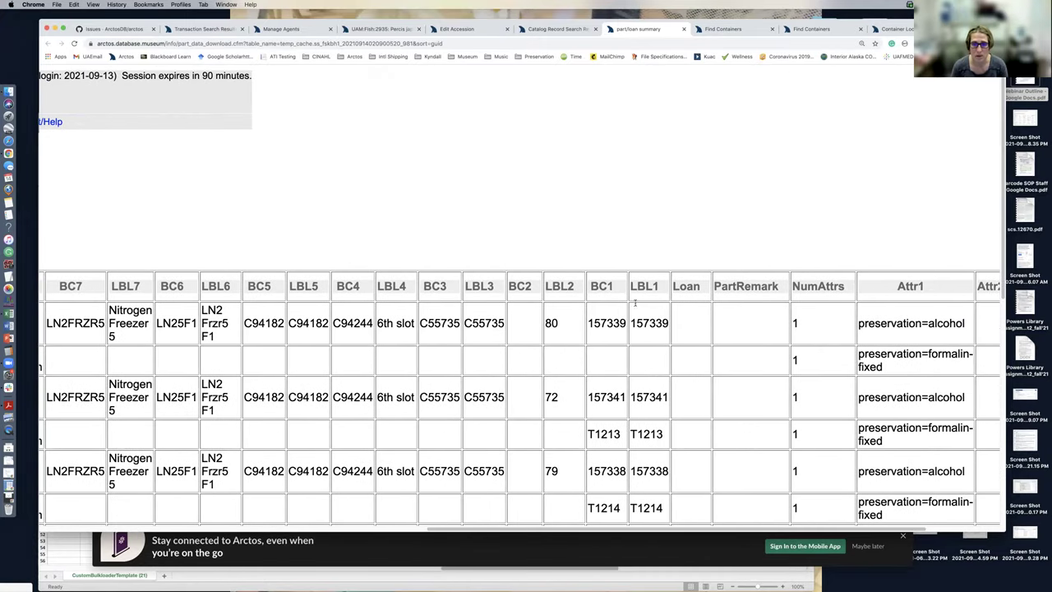
left_click_drag(468, 531, 45, 526)
left_click(269, 200)
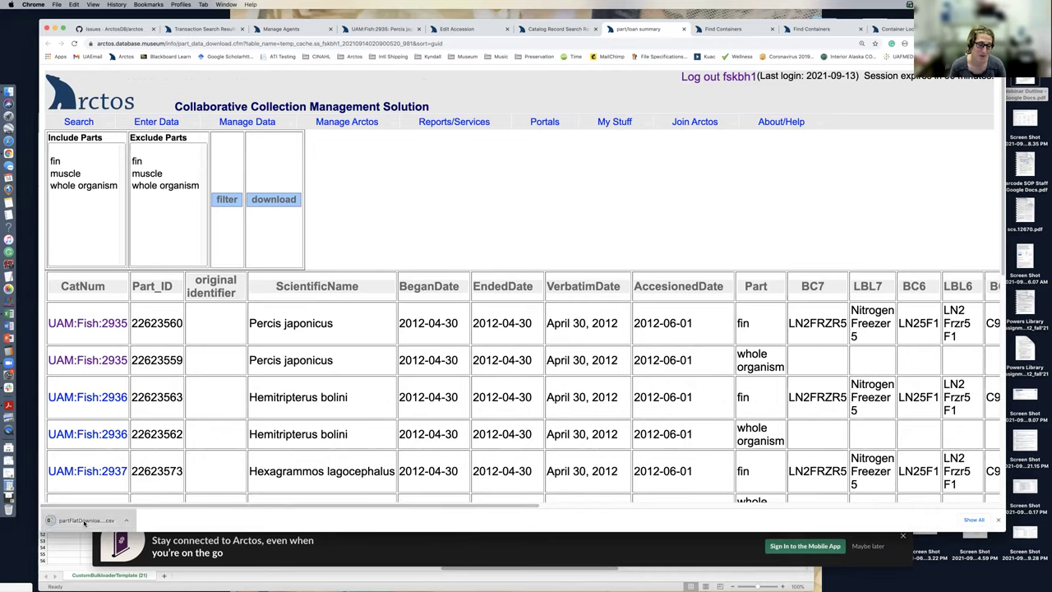
left_click(84, 521)
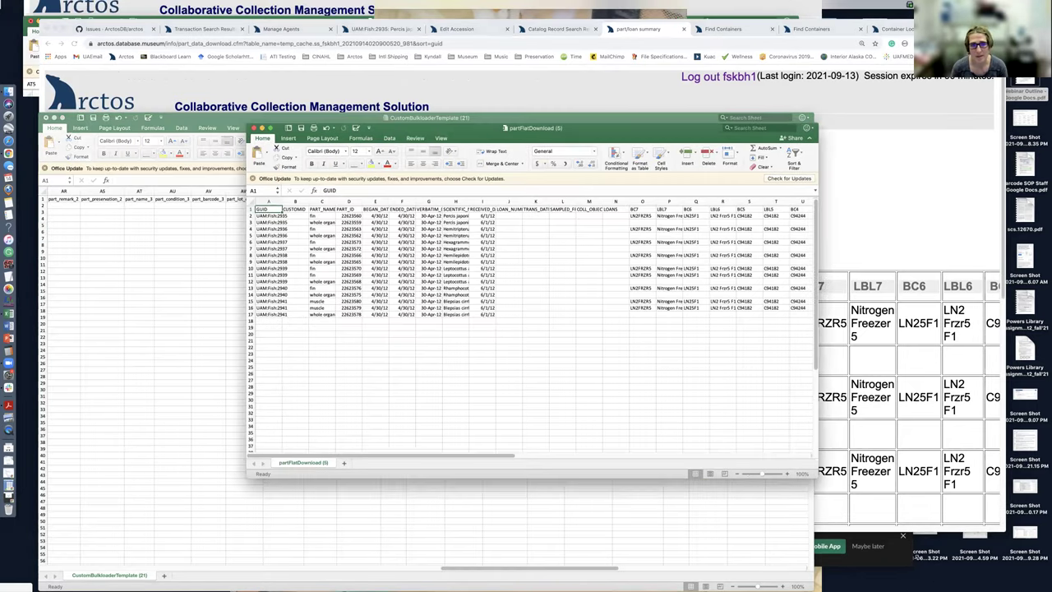
- Enlarge the Excel window and delete columns B through H, CUSTOMID onward
left_click_drag(812, 470, 972, 590)
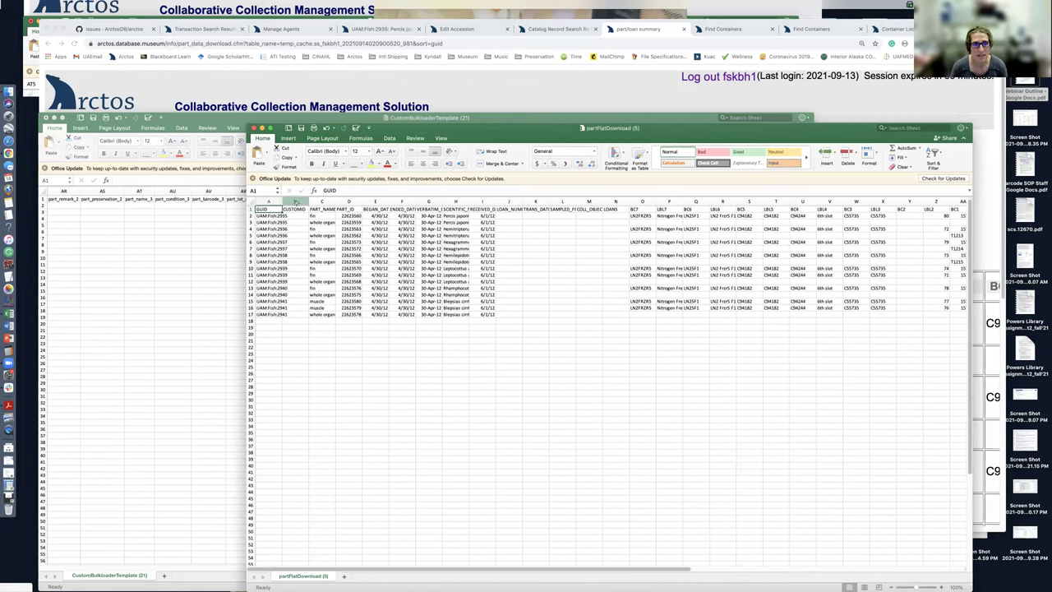
left_click(296, 202)
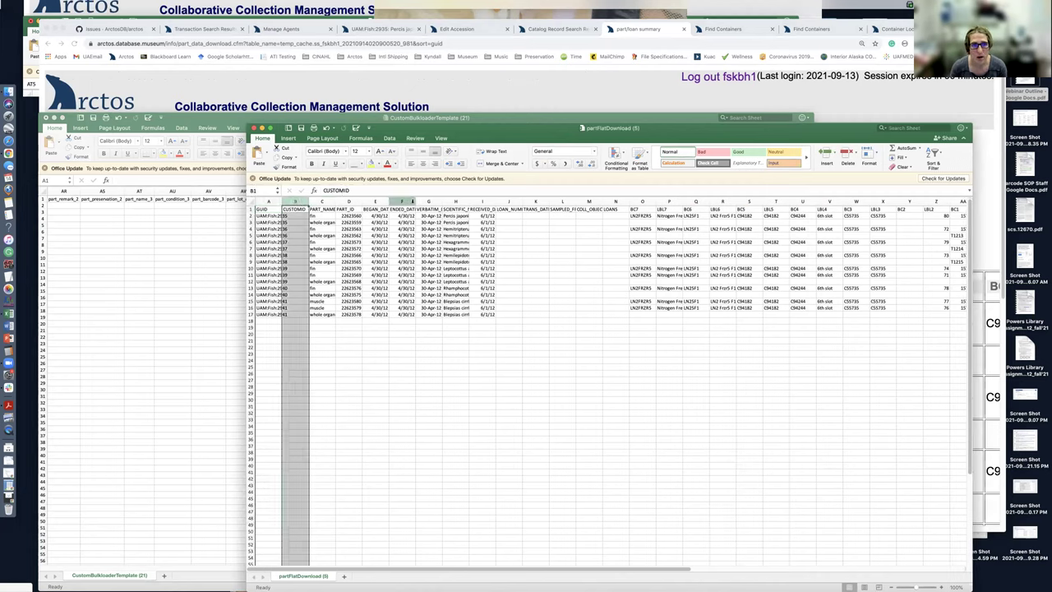
left_click(429, 201)
left_click(296, 201)
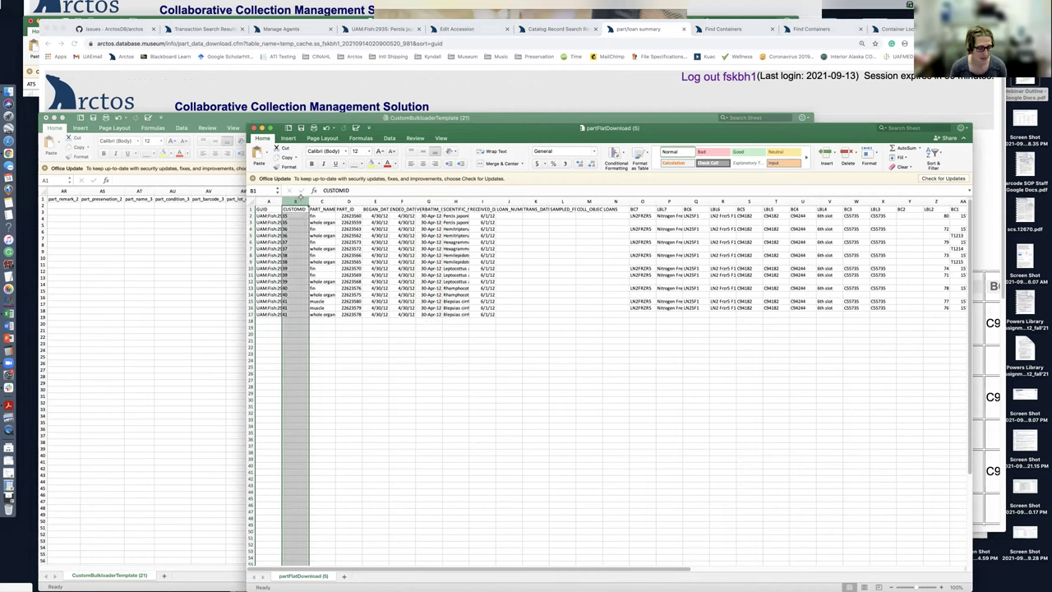
left_click(448, 201, "shift")
right_click(452, 202)
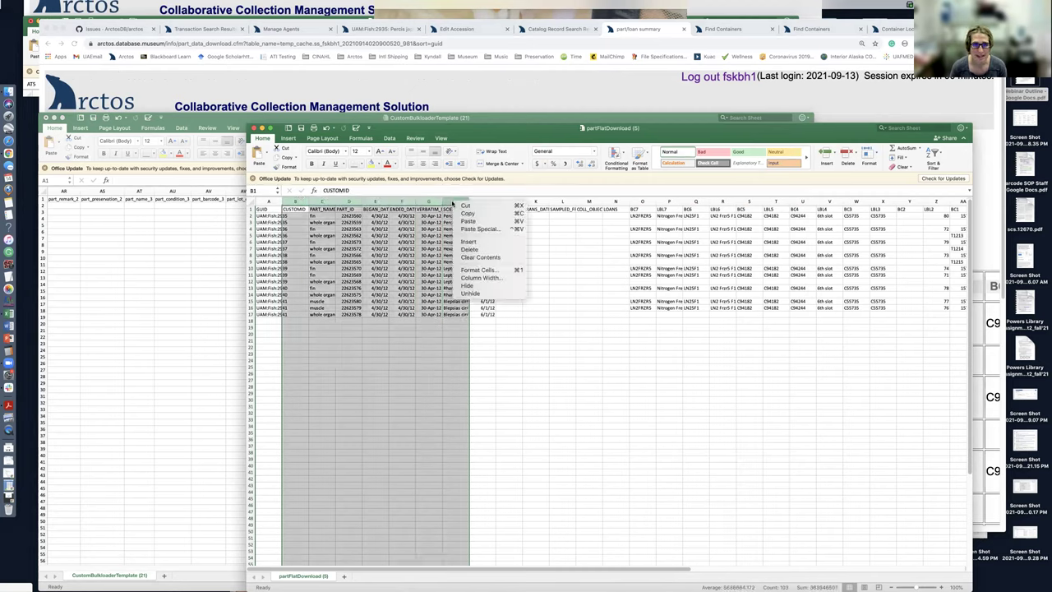
left_click(468, 248)
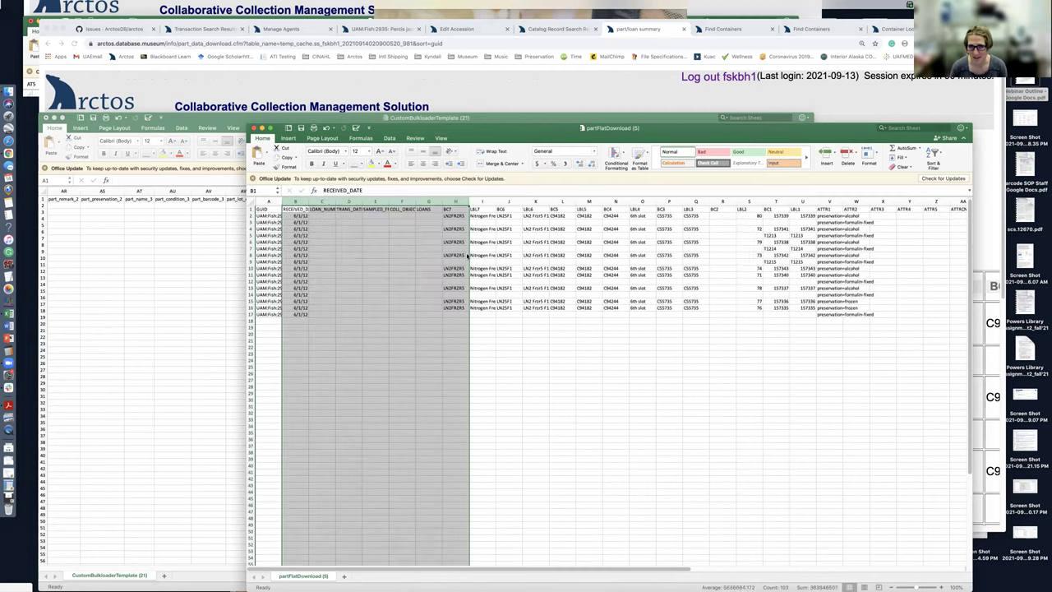
- Delete columns B through T, widen column A, and bring the Arctos parts summary forward
left_click(294, 202)
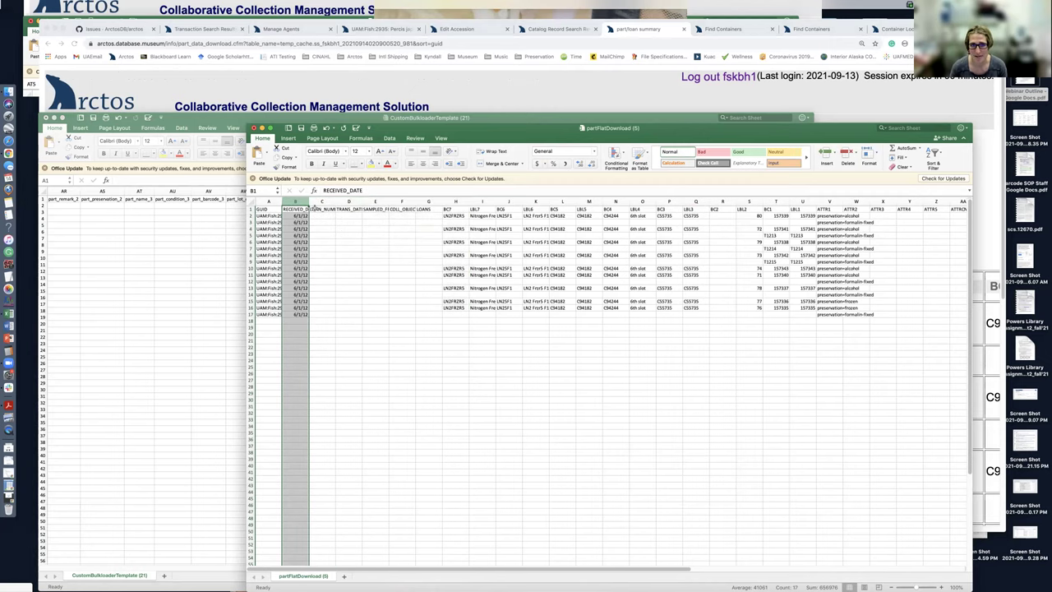
left_click(775, 201, "shift")
right_click(775, 202)
key("Escape")
key("ctrl+minus")
left_click_drag(280, 198, 387, 201)
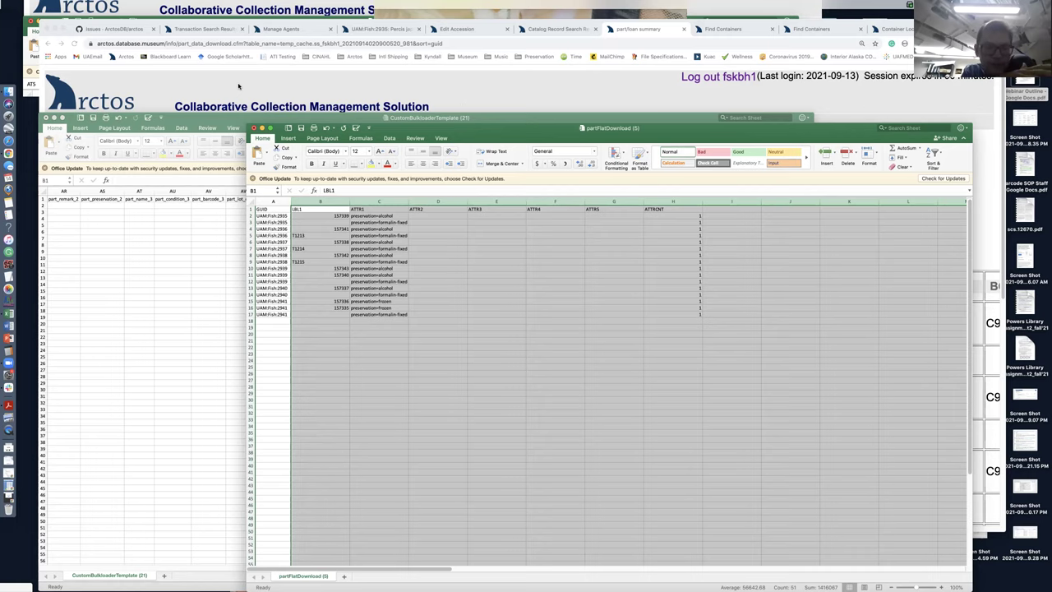
left_click(238, 85)
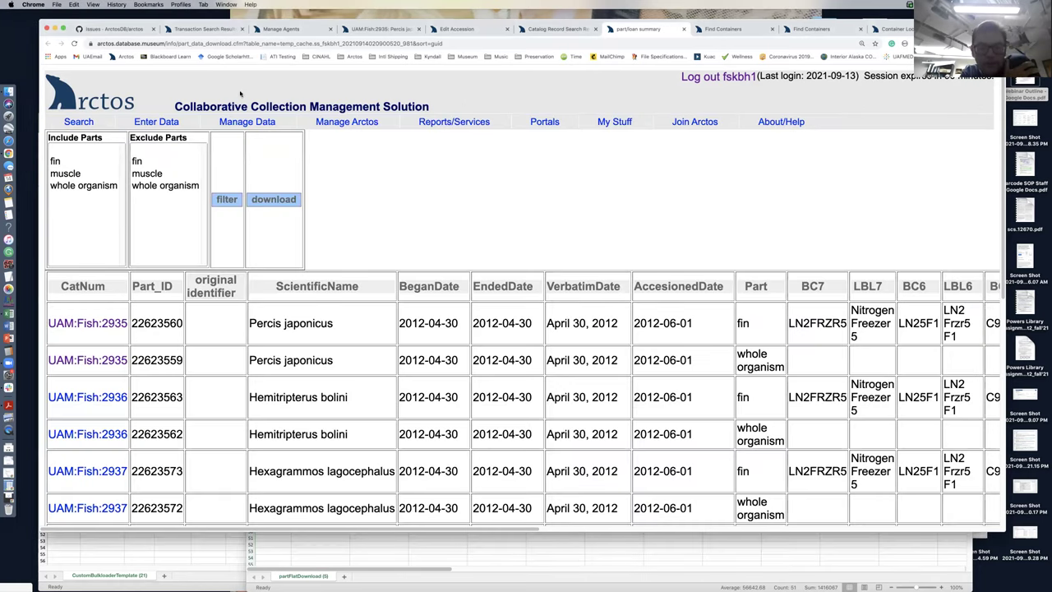
left_click(340, 537)
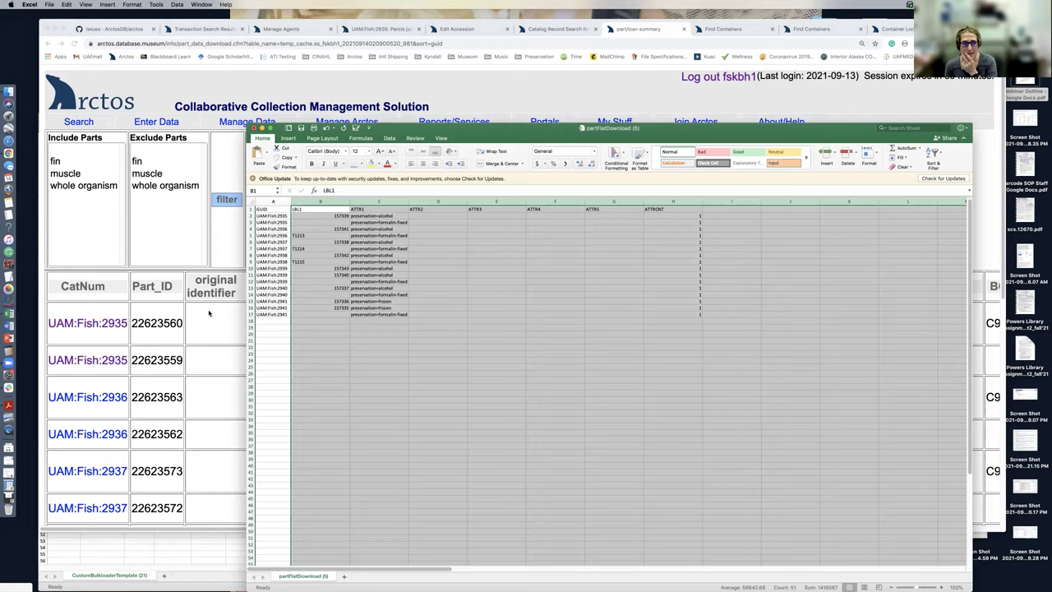
left_click(208, 312)
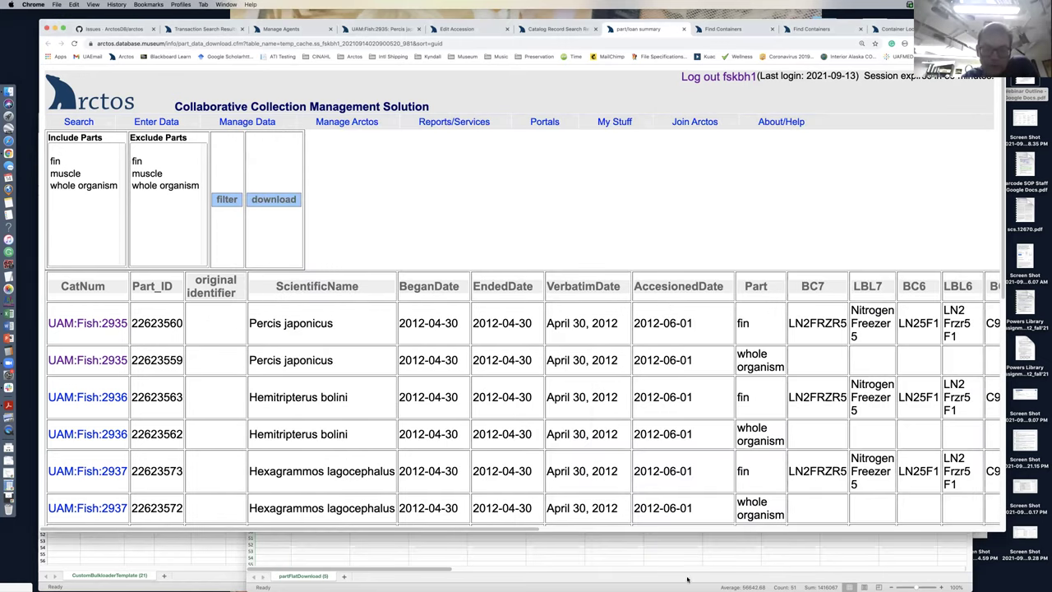
left_click_drag(499, 530, 340, 495)
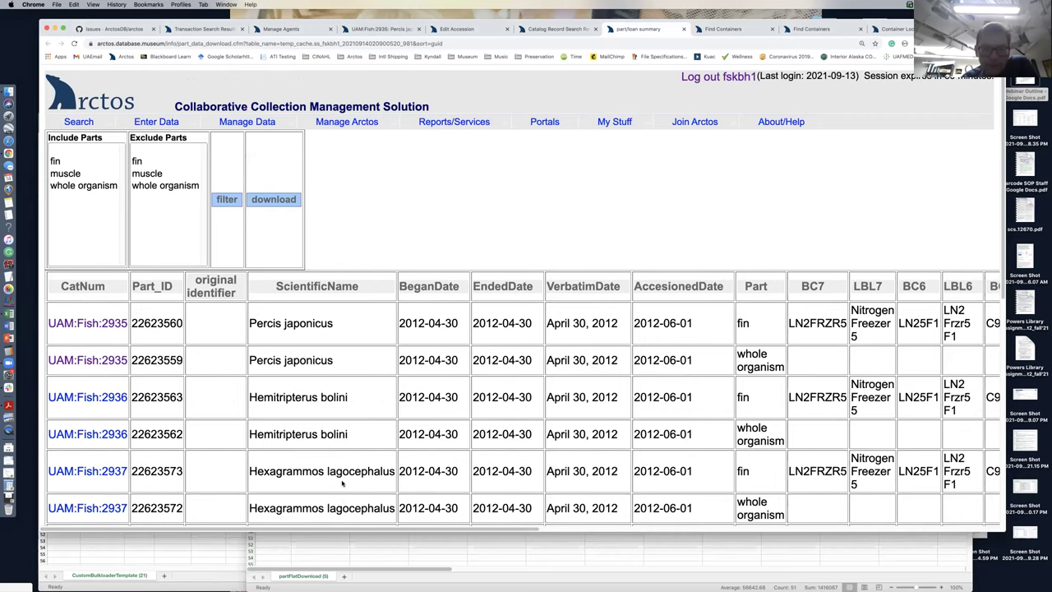
scroll(341, 489, "down", 5)
scroll(343, 484, "up", 5)
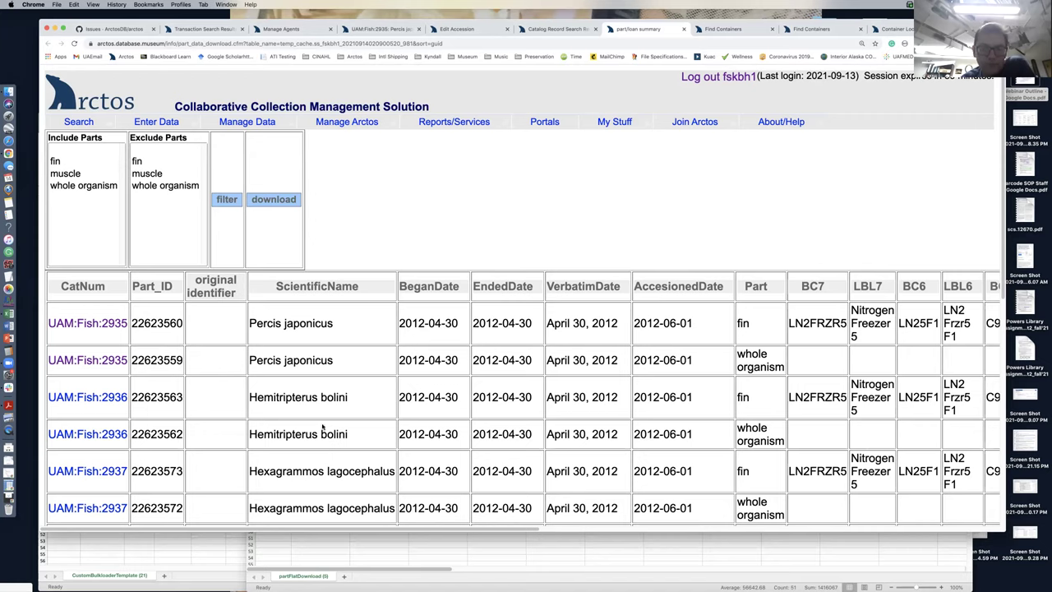
- Search Find Containers for barcode C58383
left_click(723, 30)
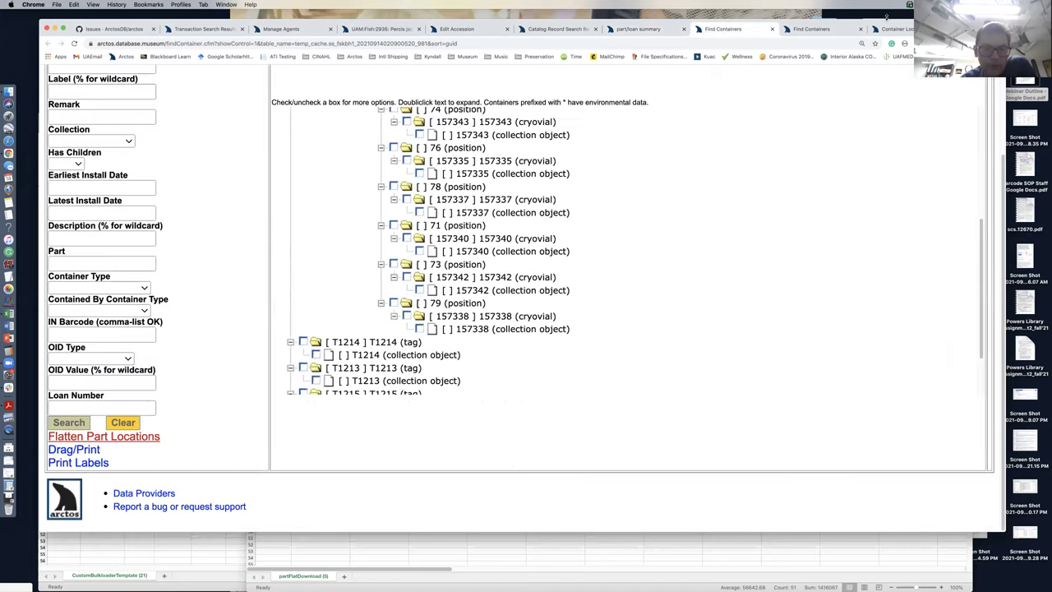
scroll(464, 286, "down", 2)
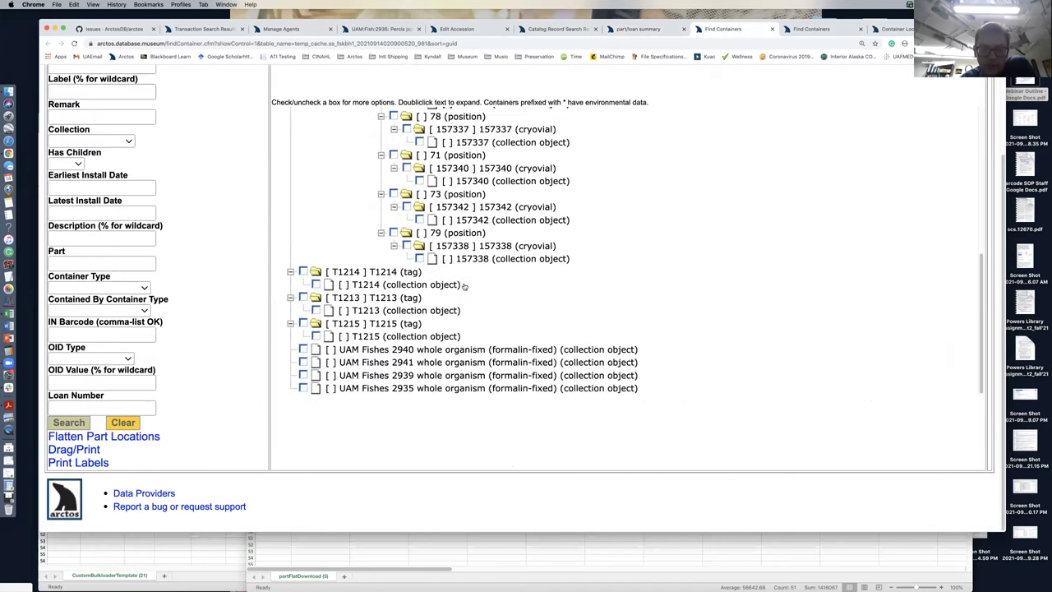
scroll(464, 286, "up", 8)
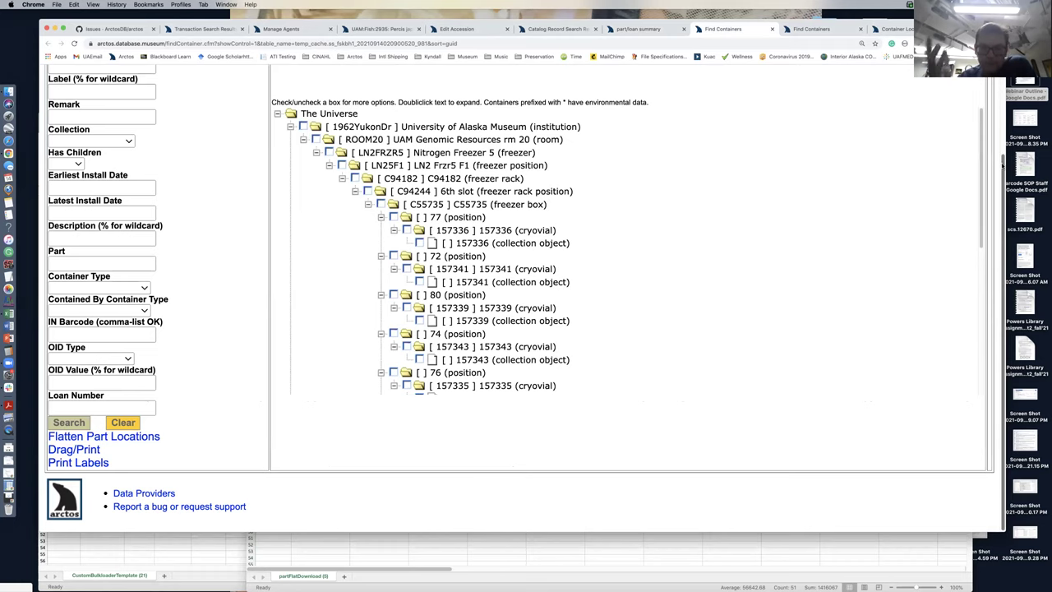
scroll(996, 228, "up", 3)
left_click(61, 173)
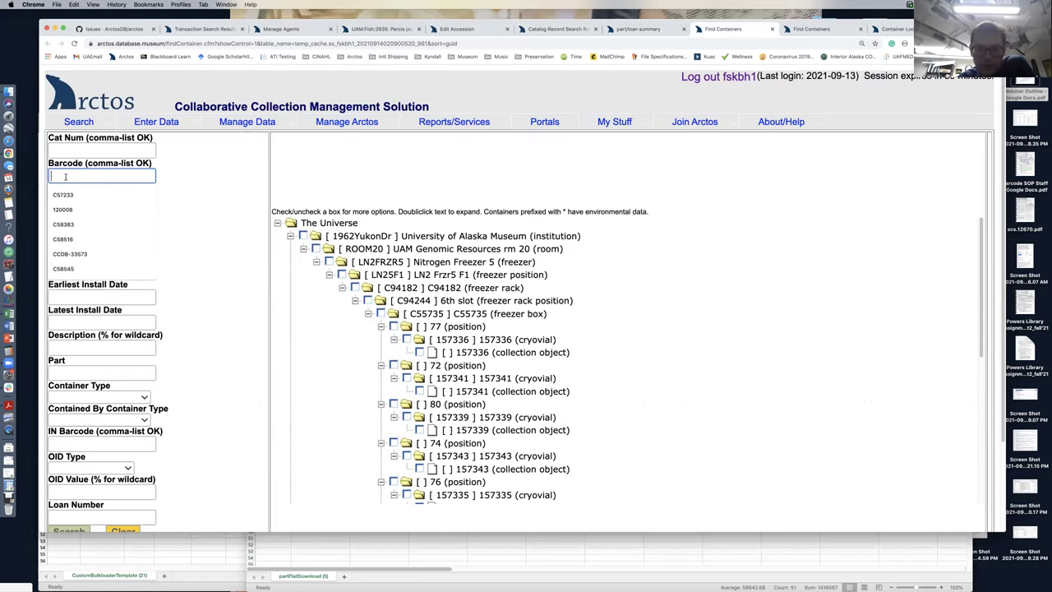
left_click(74, 224)
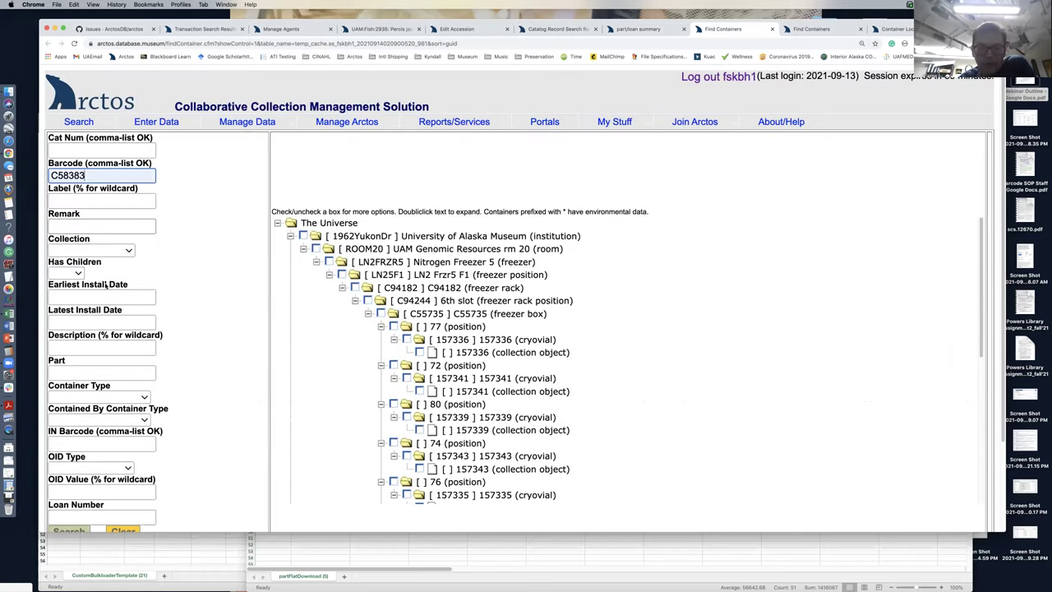
scroll(93, 441, "down", 3)
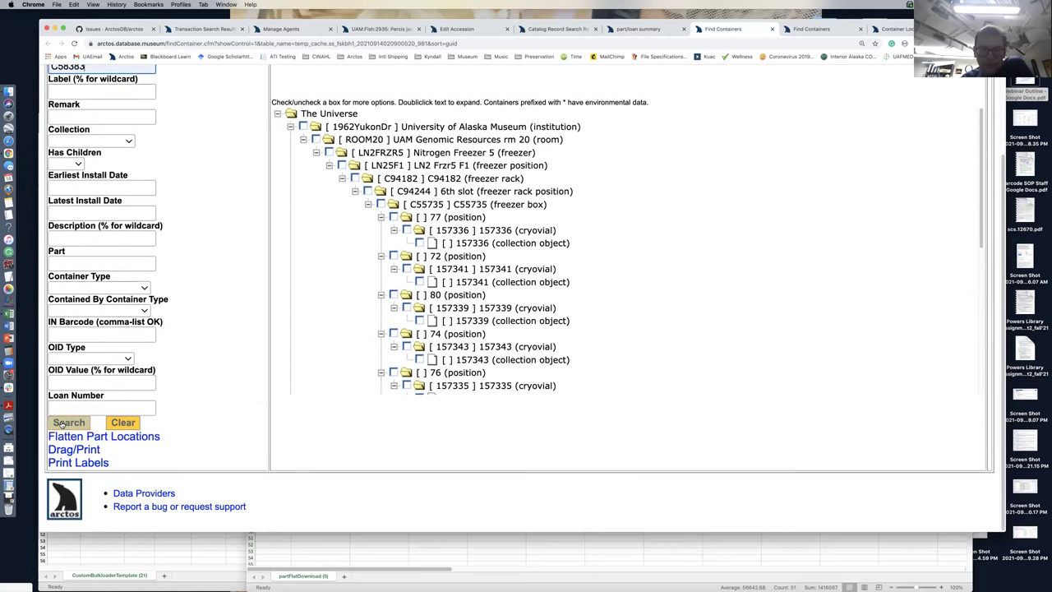
left_click(61, 424)
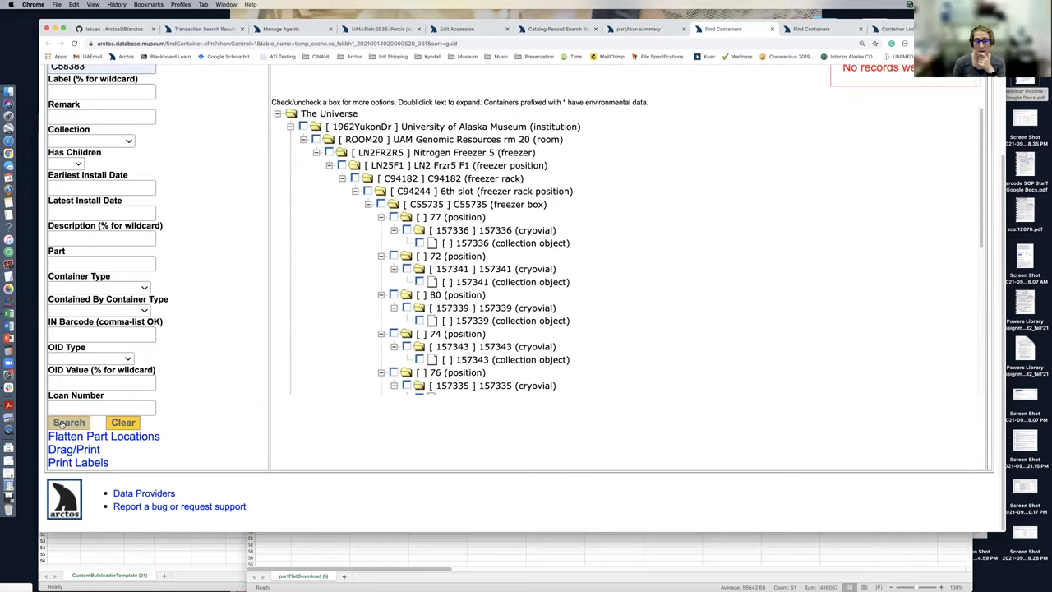
- Start loading the Flatten Part Locations list in a new tab
scroll(123, 407, "up", 1)
scroll(147, 397, "down", 1)
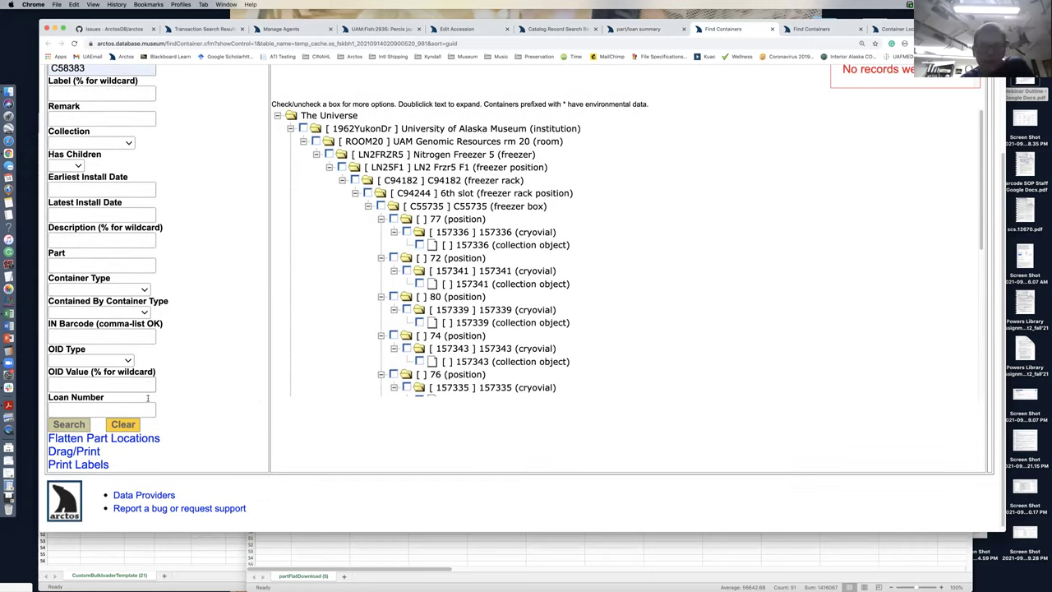
scroll(148, 397, "up", 3)
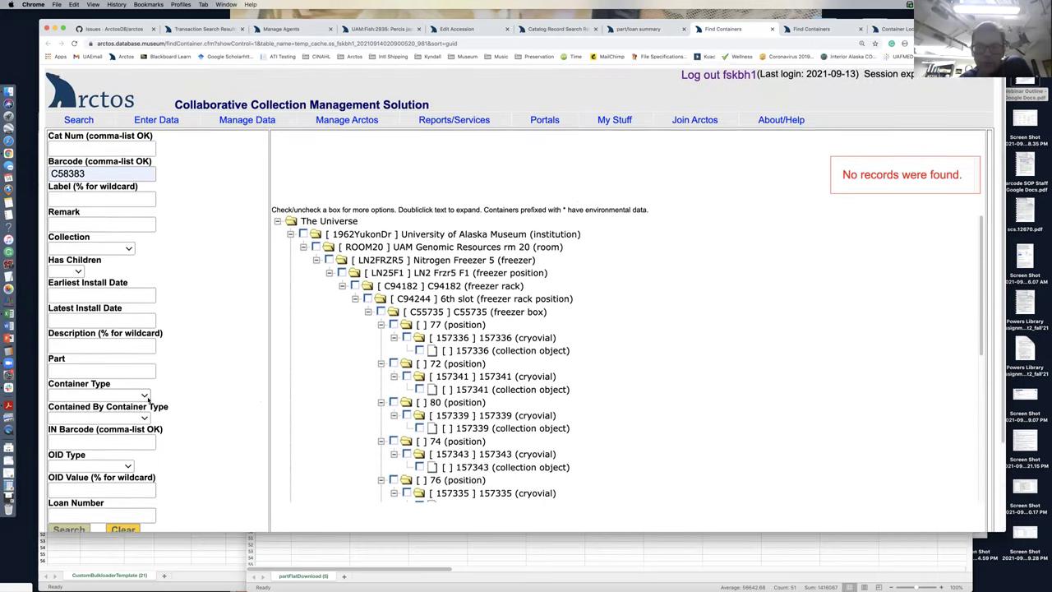
scroll(146, 395, "down", 3)
scroll(335, 296, "down", 2)
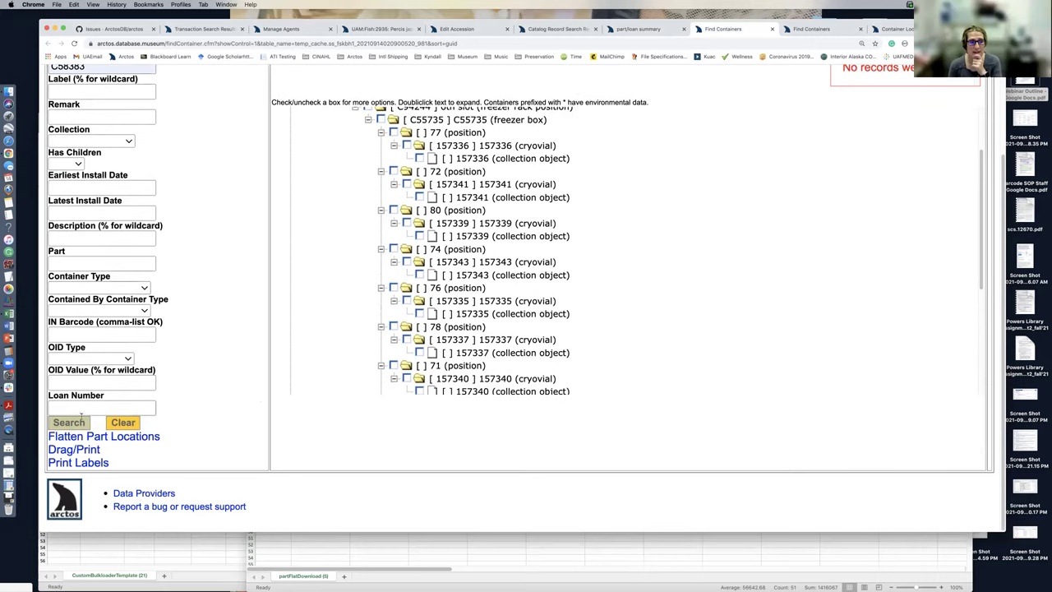
left_click(136, 436)
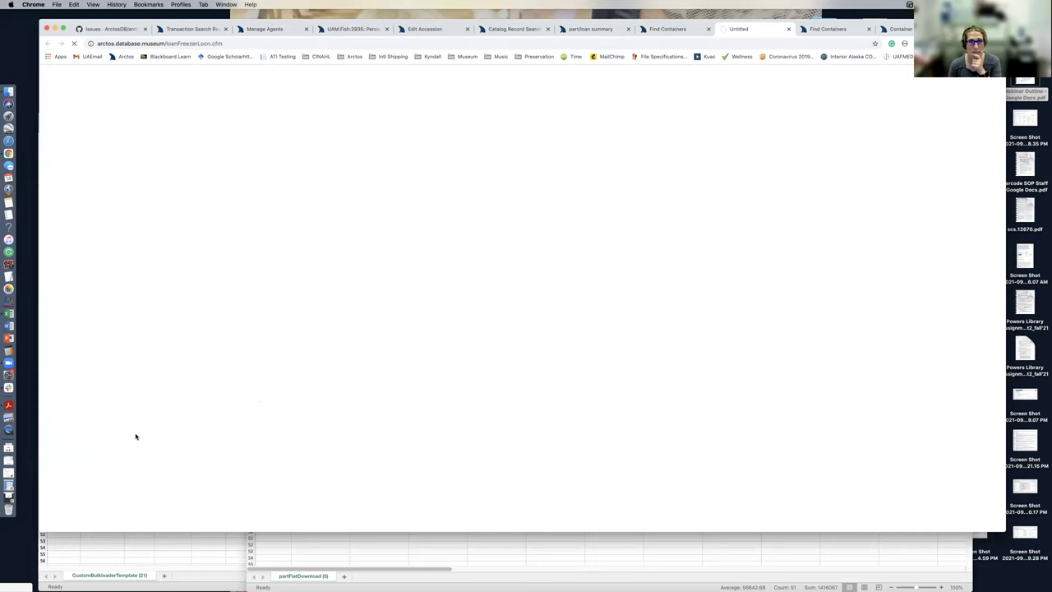
- Look over the finished loanFreezerLocn part-location table, then return to the Find Containers tab
left_click(654, 30)
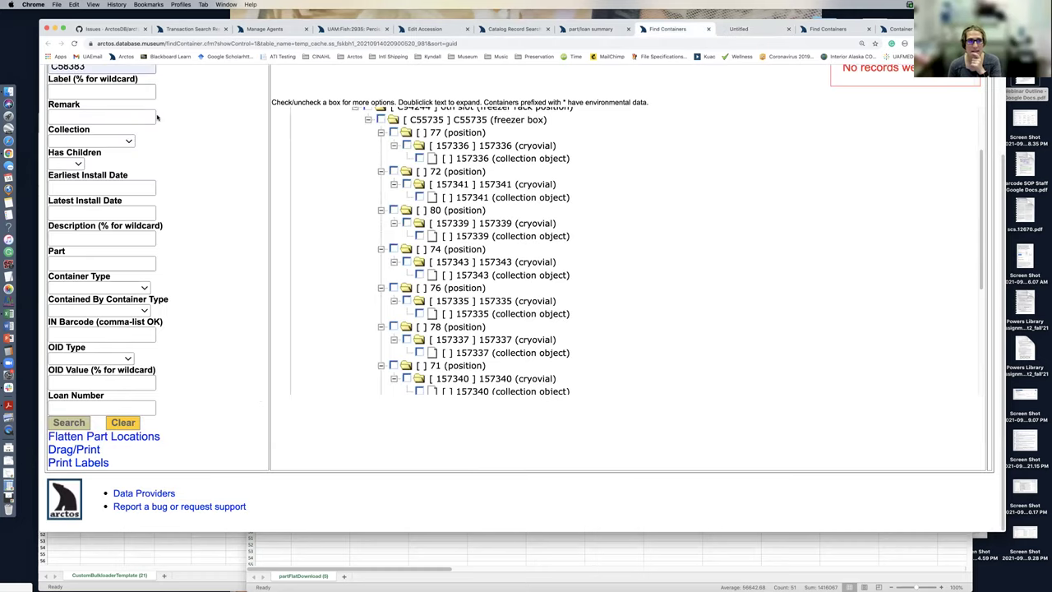
scroll(156, 117, "up", 1)
scroll(492, 271, "down", 3)
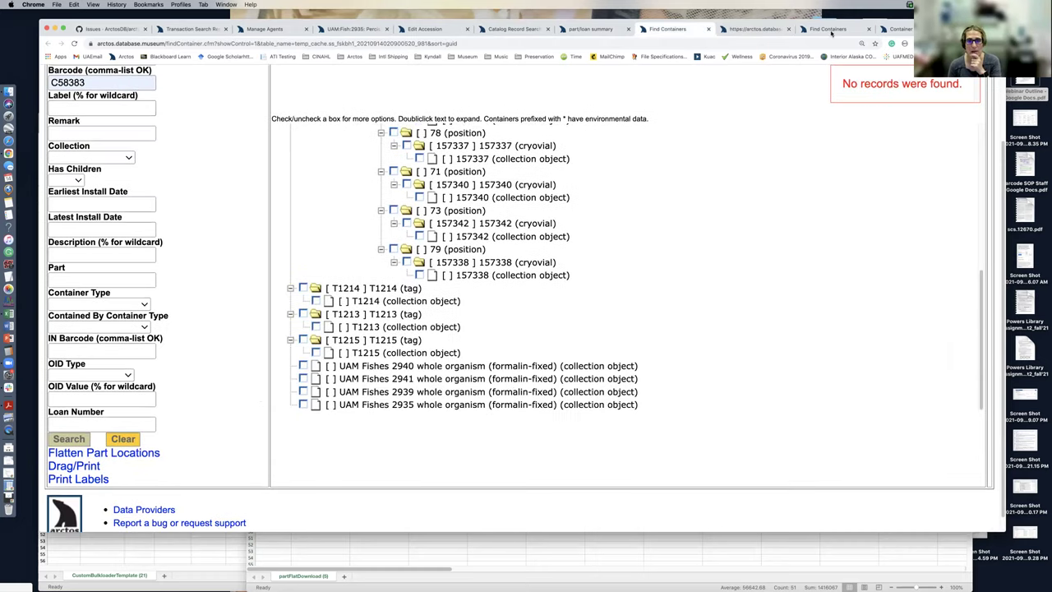
left_click(751, 30)
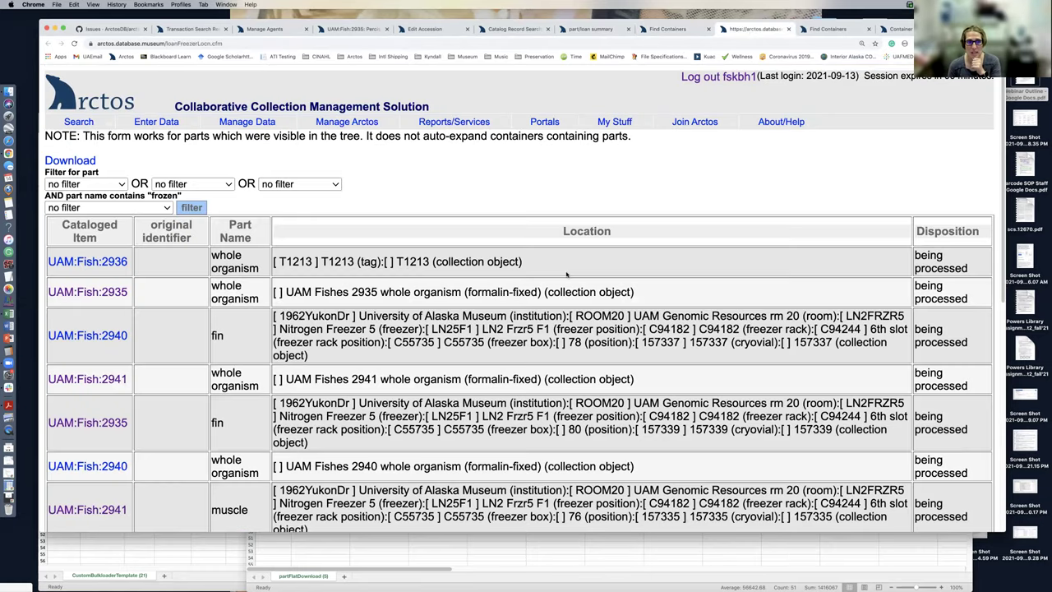
scroll(566, 274, "down", 2)
scroll(566, 274, "up", 2)
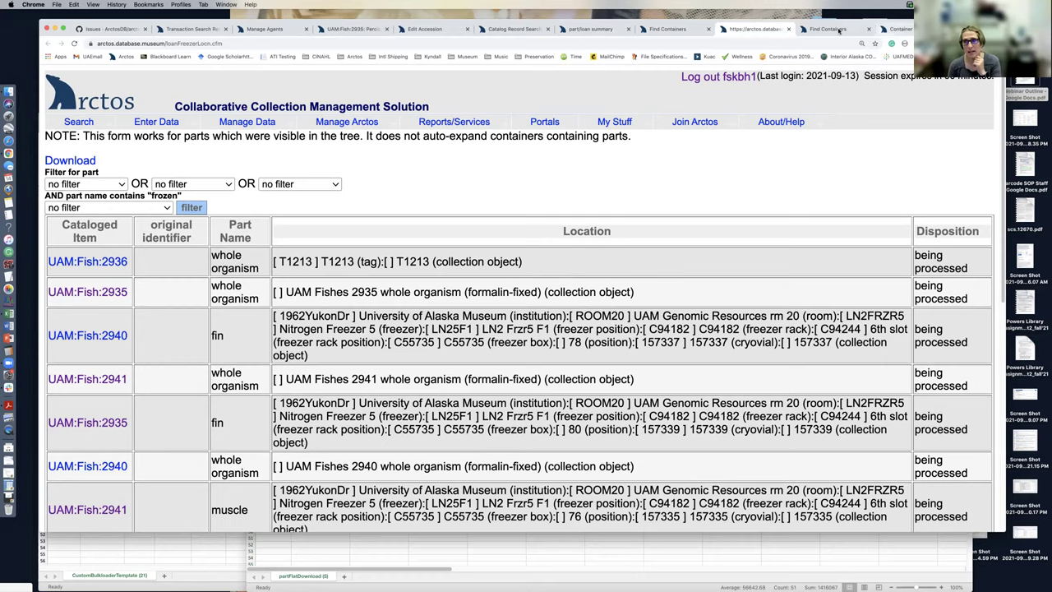
left_click(667, 28)
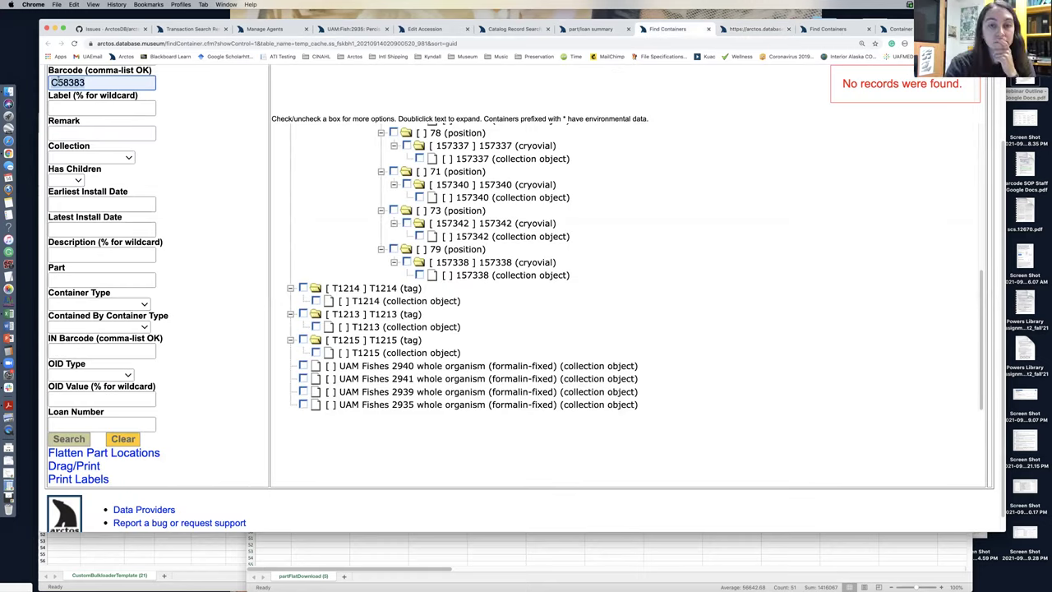
- Open the Catalog Record Search form and enter C58383 in Part Barcode under Curatorial
scroll(82, 127, "up", 3)
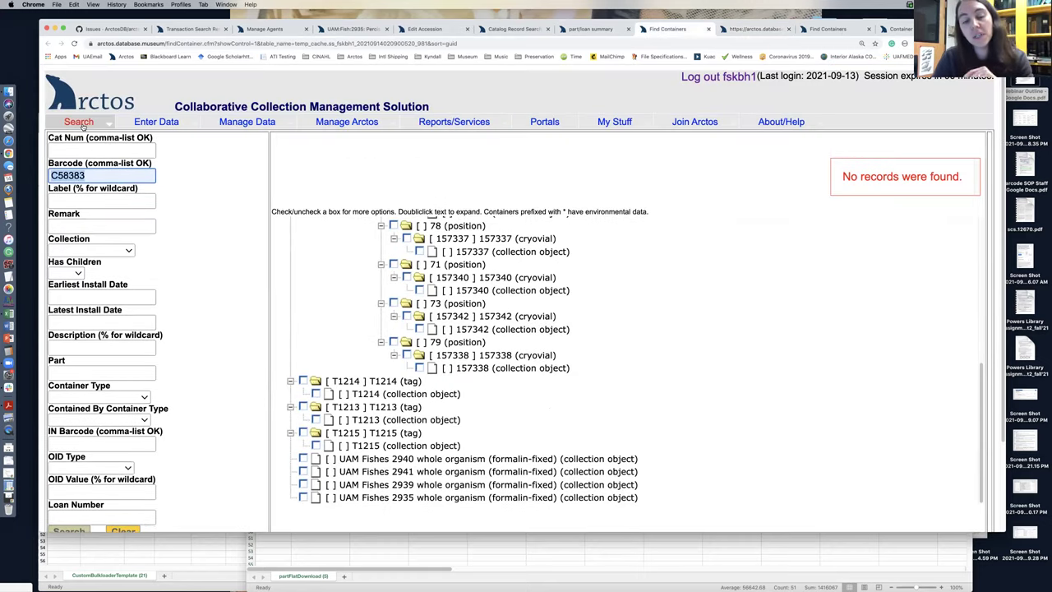
left_click(83, 137)
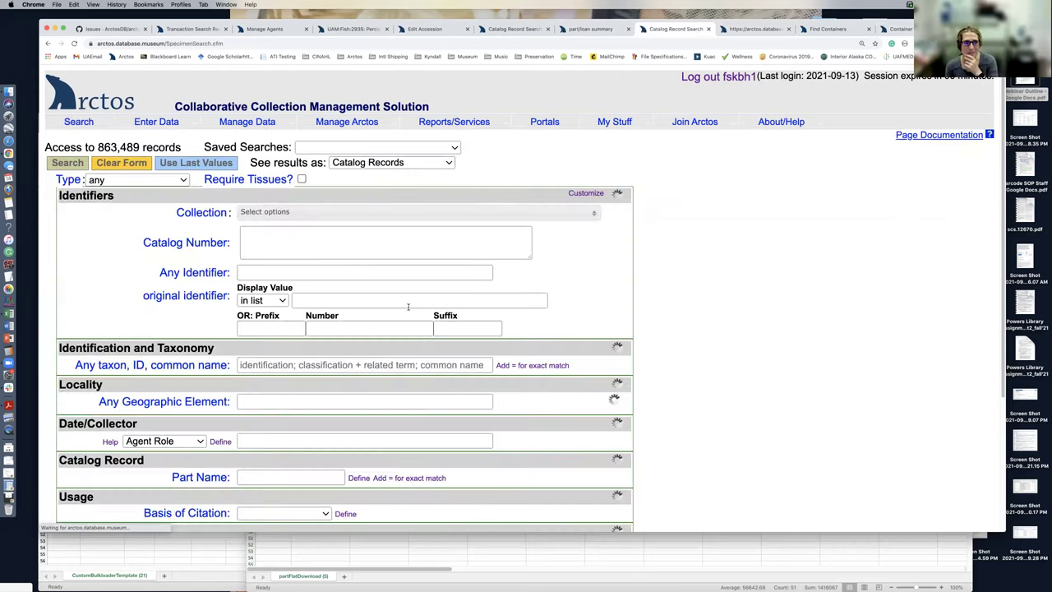
scroll(407, 306, "down", 15)
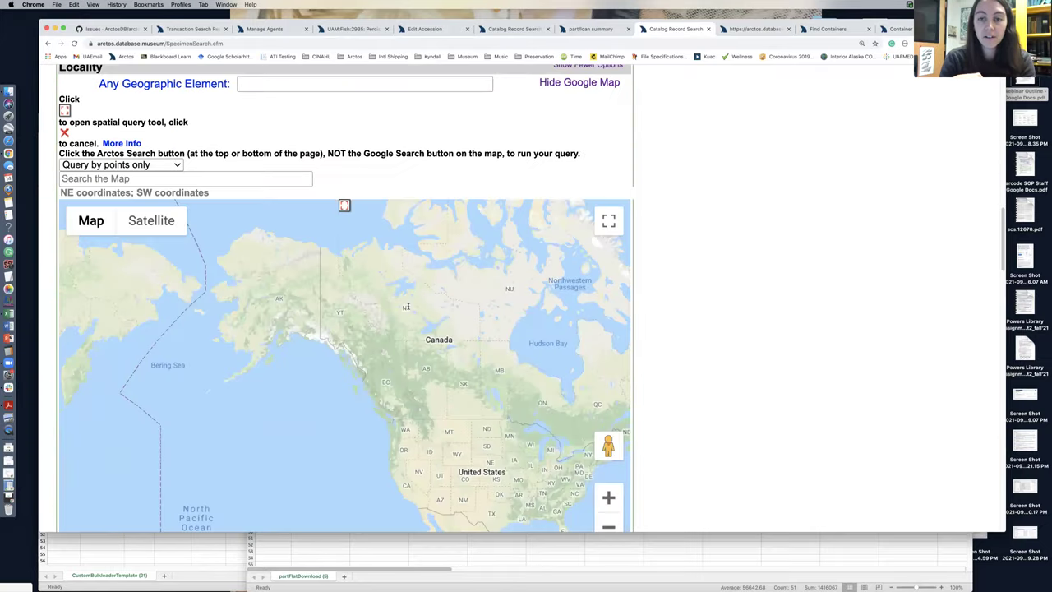
scroll(407, 306, "down", 15)
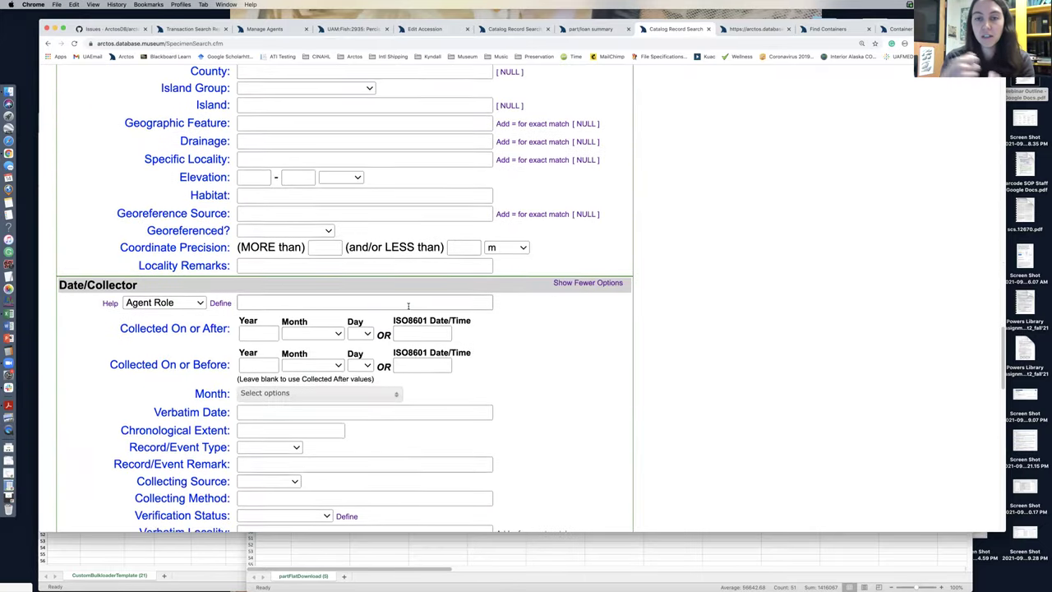
scroll(408, 307, "down", 15)
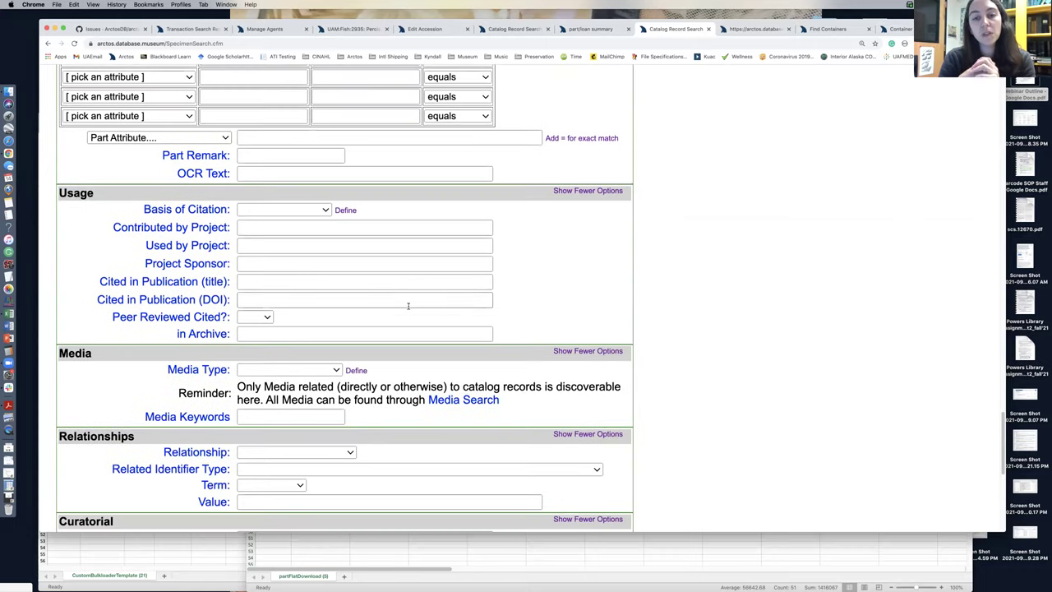
scroll(408, 307, "down", 5)
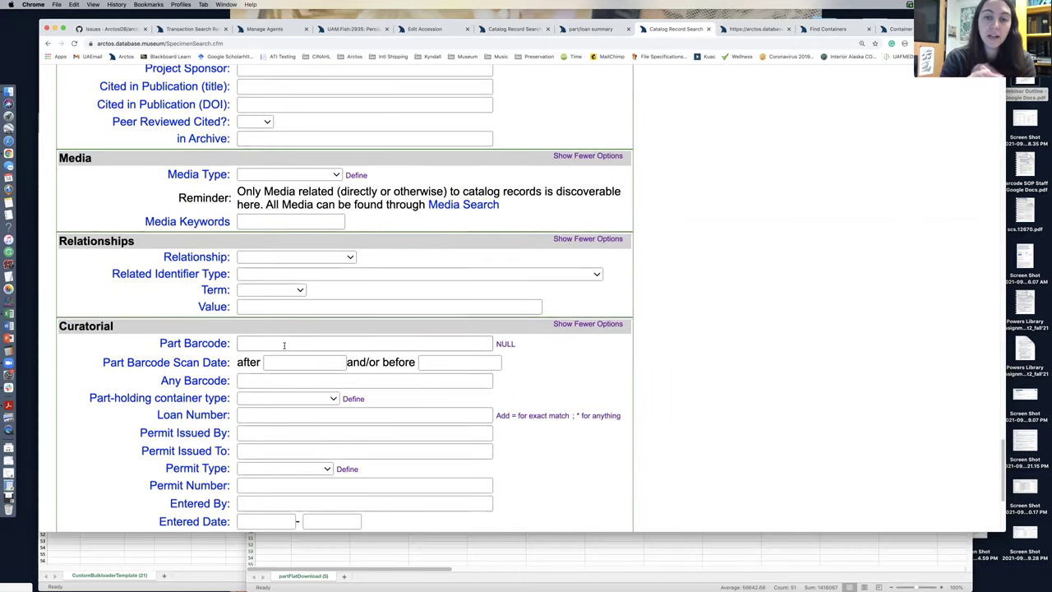
left_click(286, 344)
left_click(253, 377)
left_click(687, 345)
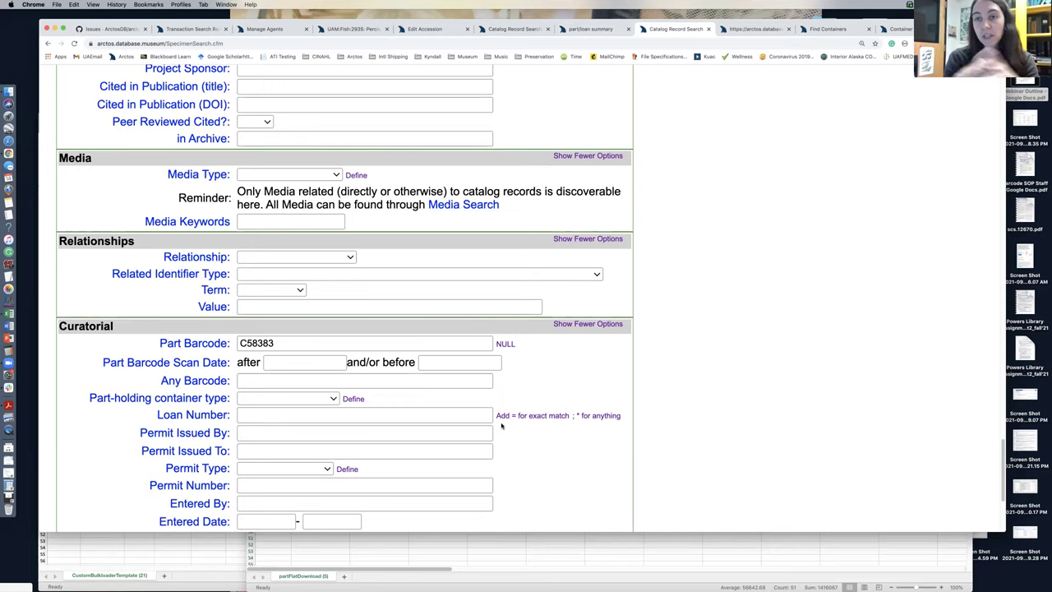
- Run the catalog search on part barcode C58383, which returns no results
scroll(501, 424, "down", 1)
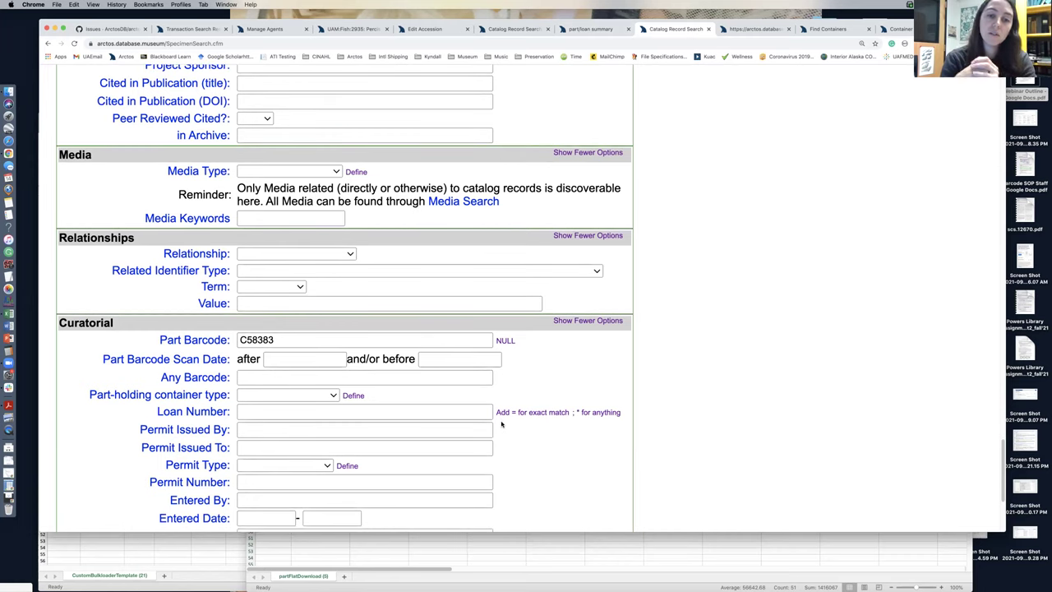
scroll(417, 403, "up", 5)
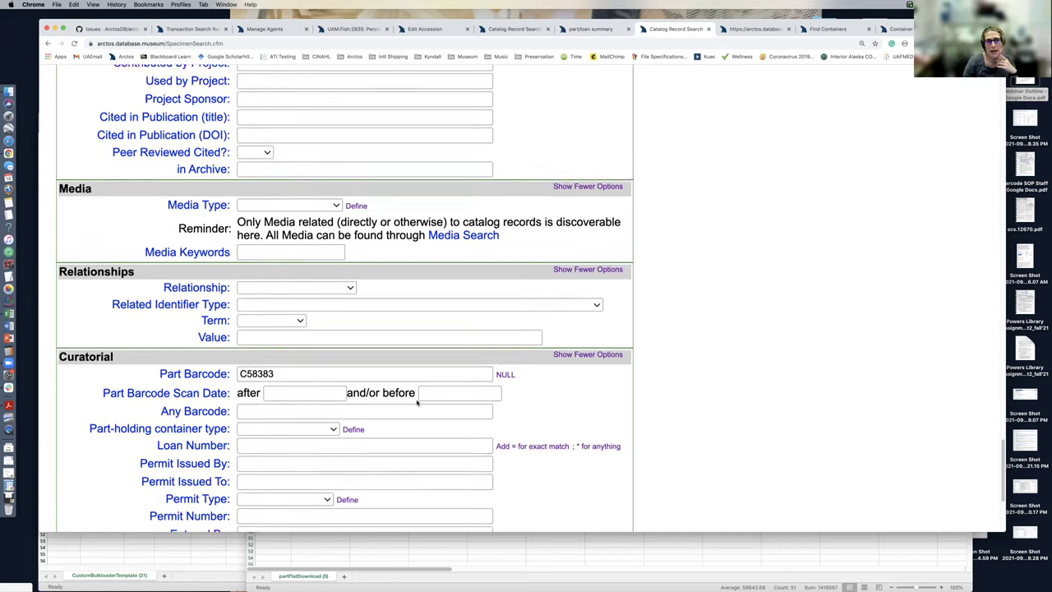
scroll(416, 403, "down", 5)
scroll(417, 402, "down", 3)
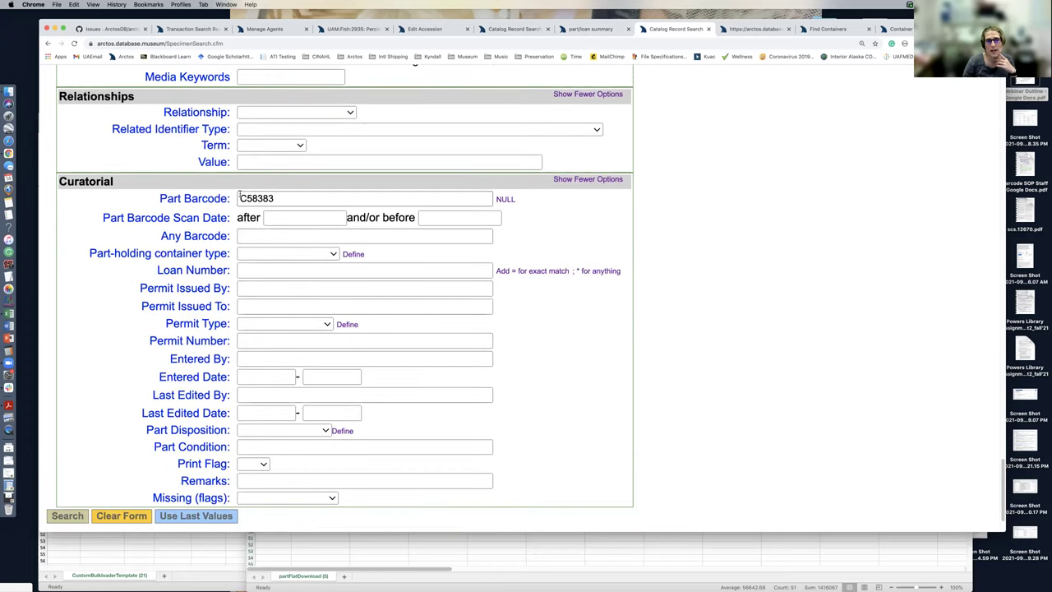
left_click(74, 518)
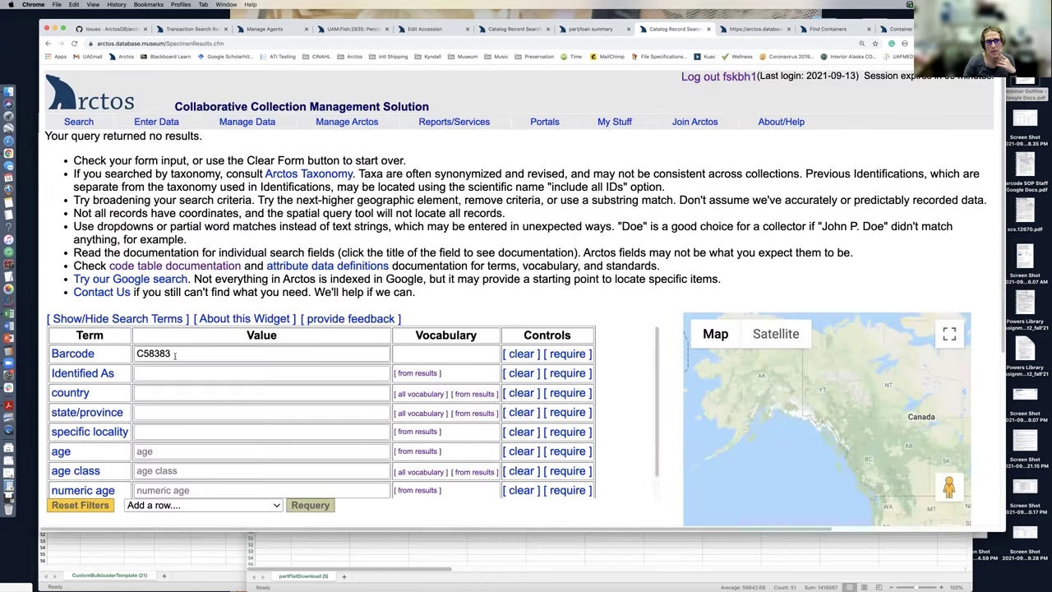
- Replace the barcode with 12345 and rerun the search
double_click(178, 355)
type("12345")
key("Return")
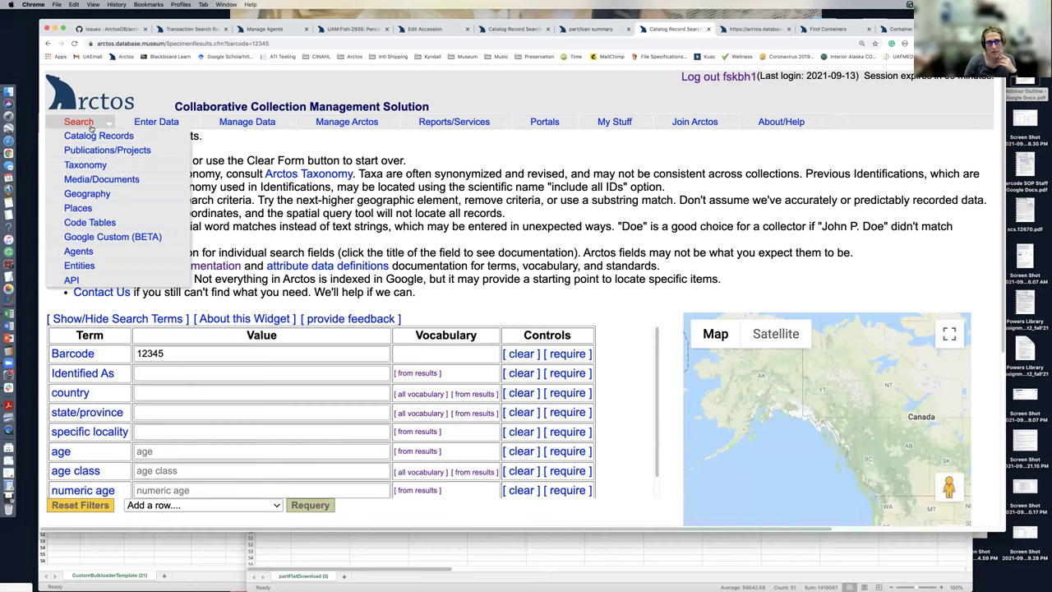
- Open a blank Catalog Record Search form via Search > Catalog Records
left_click(91, 133)
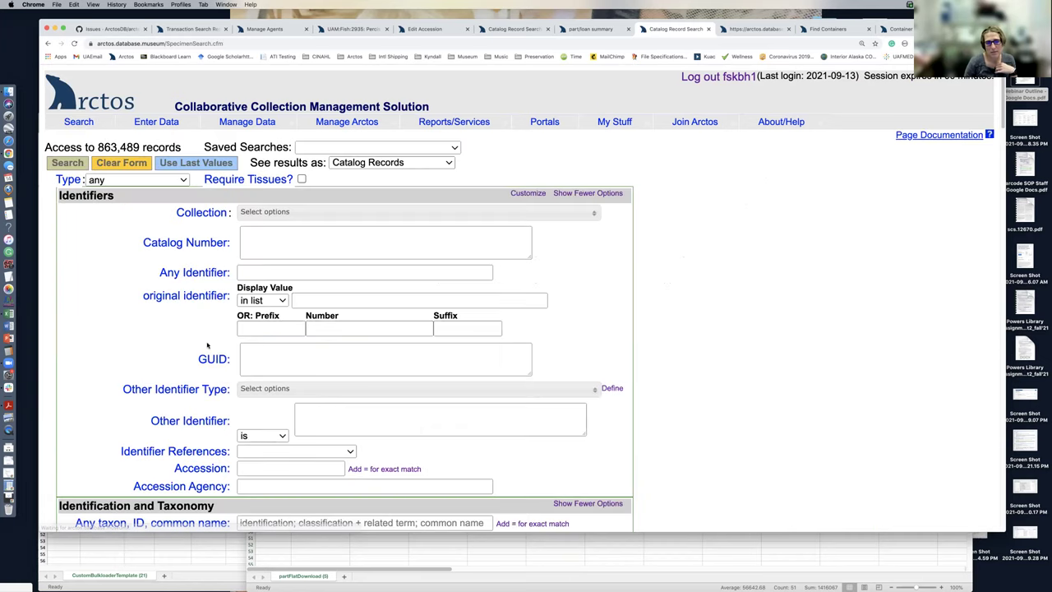
scroll(317, 439, "down", 2)
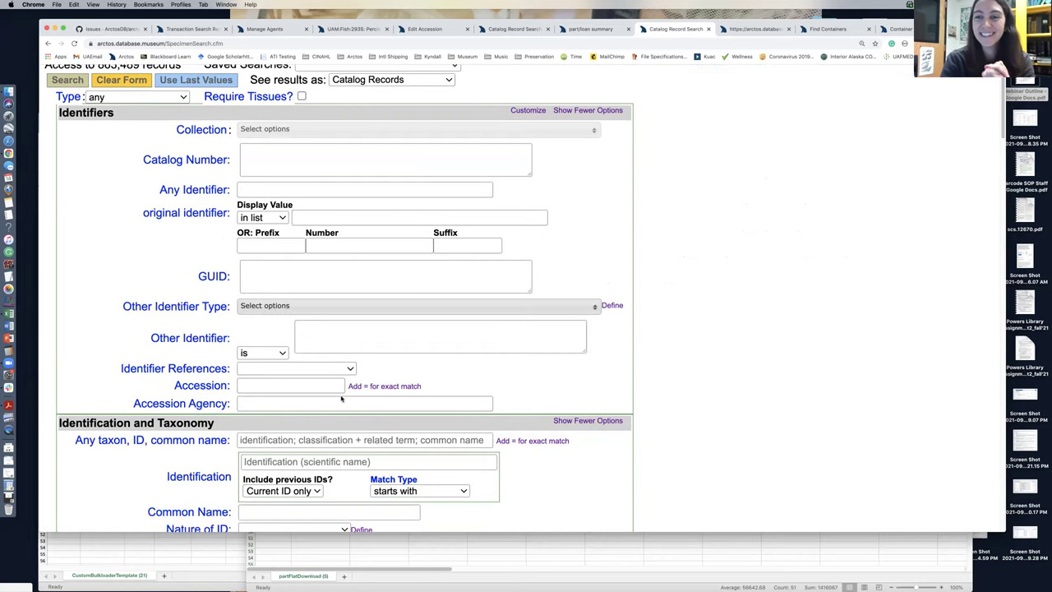
scroll(341, 398, "up", 2)
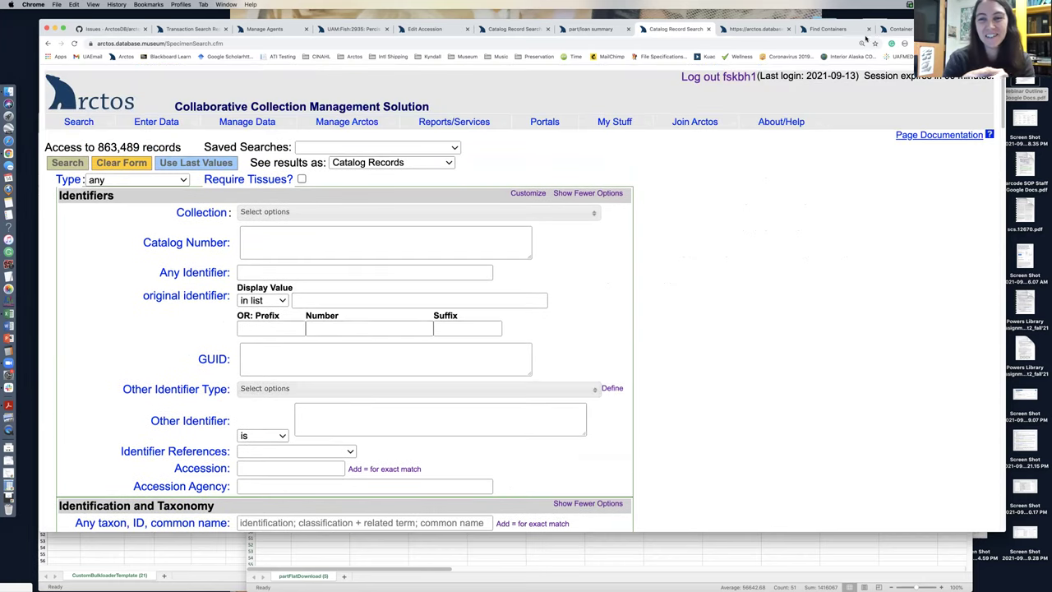
- Move and enlarge the browser window, look at Manage Data > Object Tracking, then stop screen sharing
left_click_drag(904, 25, 903, 61)
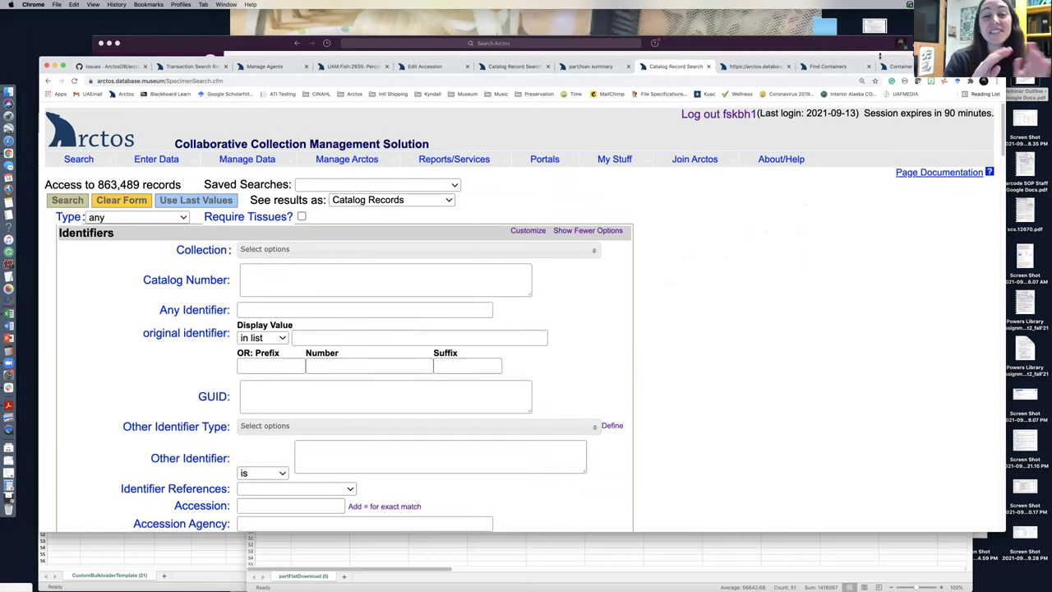
left_click_drag(1009, 532, 1040, 590)
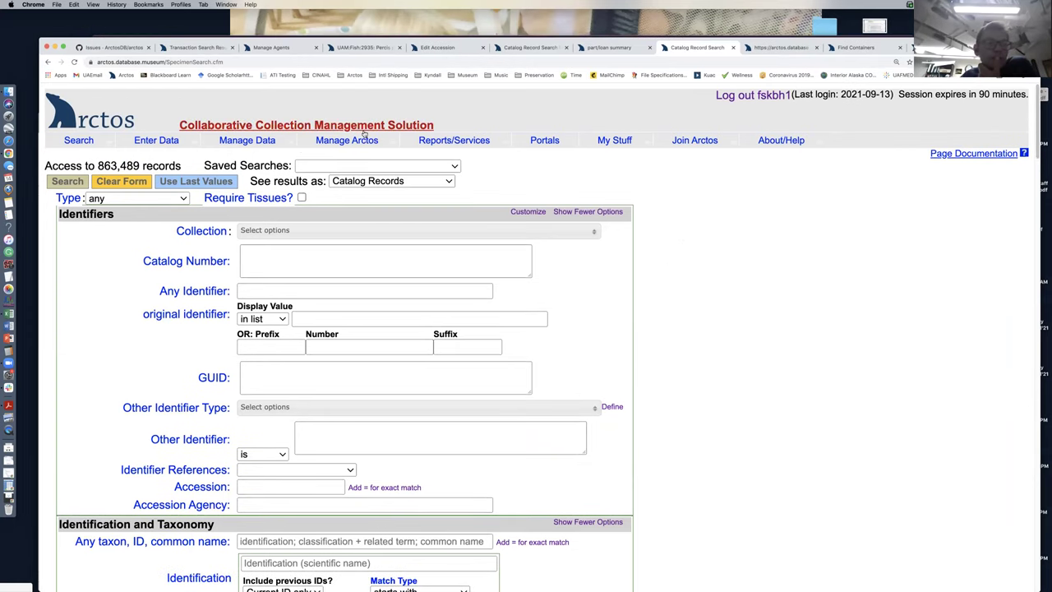
mouse_move(246, 140)
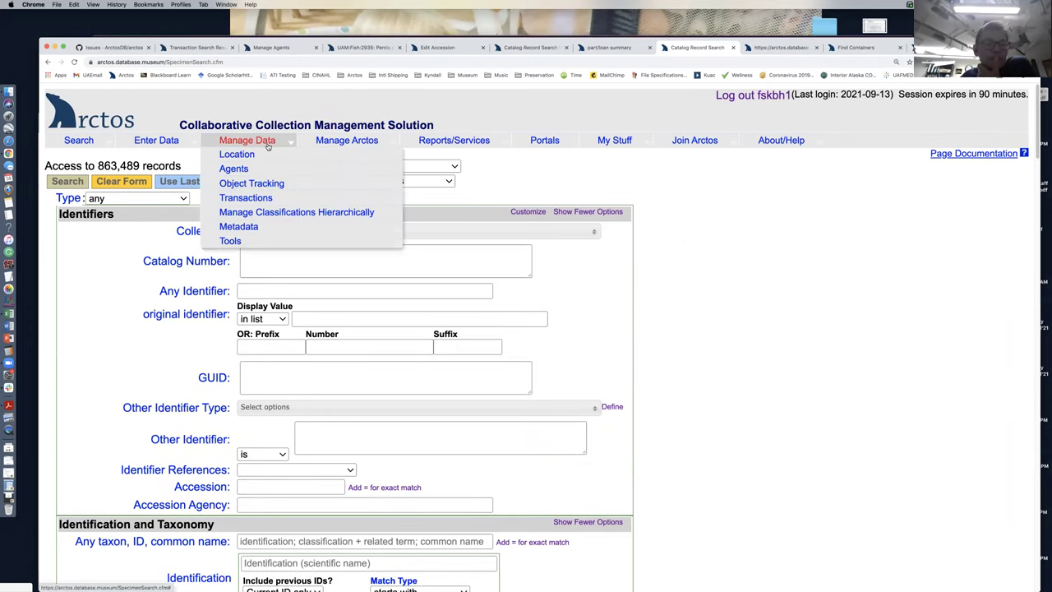
mouse_move(268, 184)
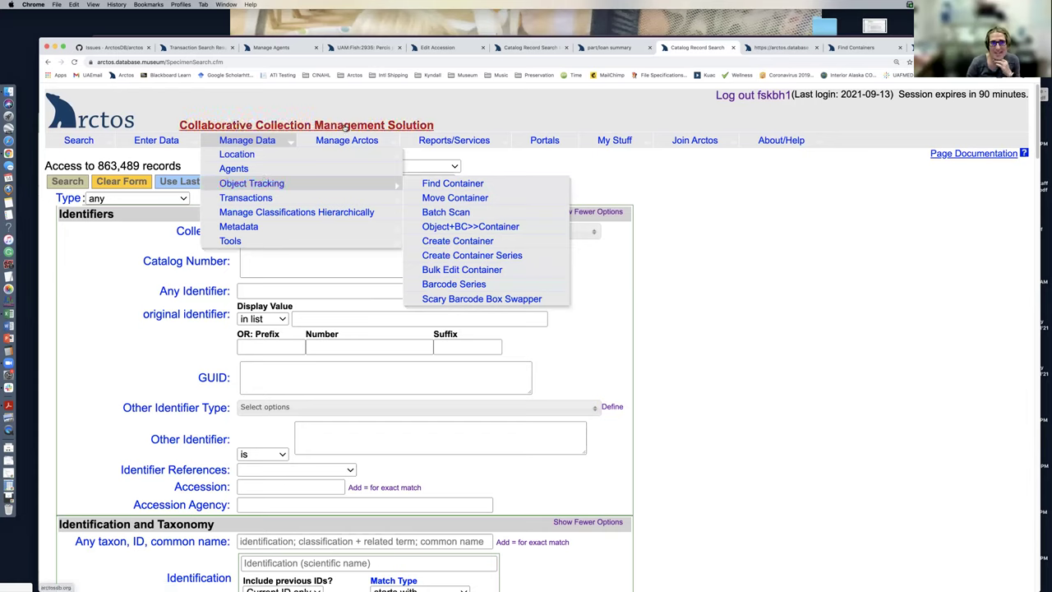
mouse_move(440, 143)
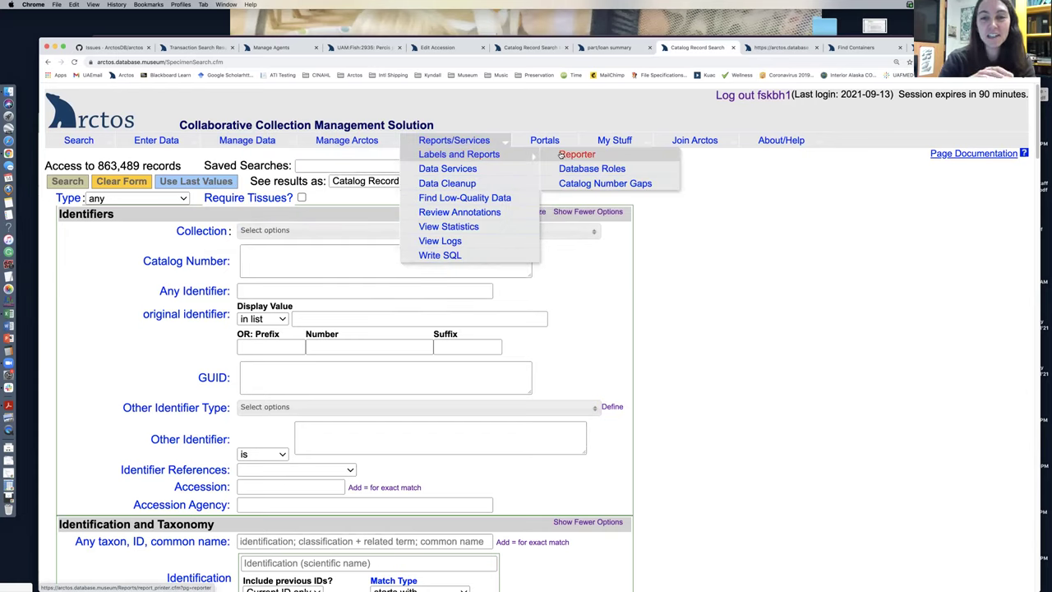
left_click(584, 28)
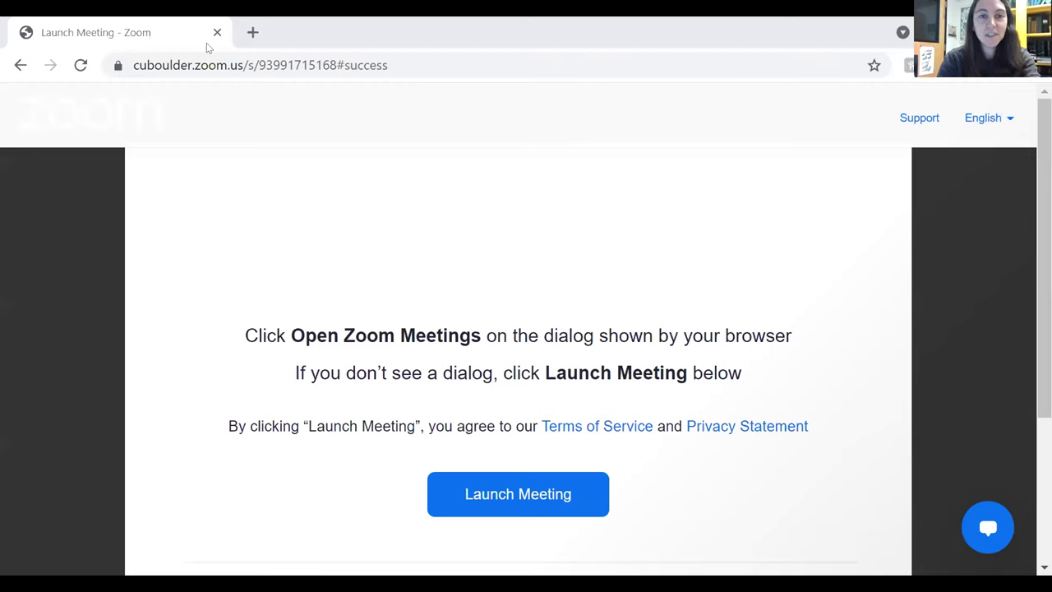
- Open Arctos catalog search in a new tab and limit Collection to Fish specimens (UCM:Fish)
left_click(252, 32)
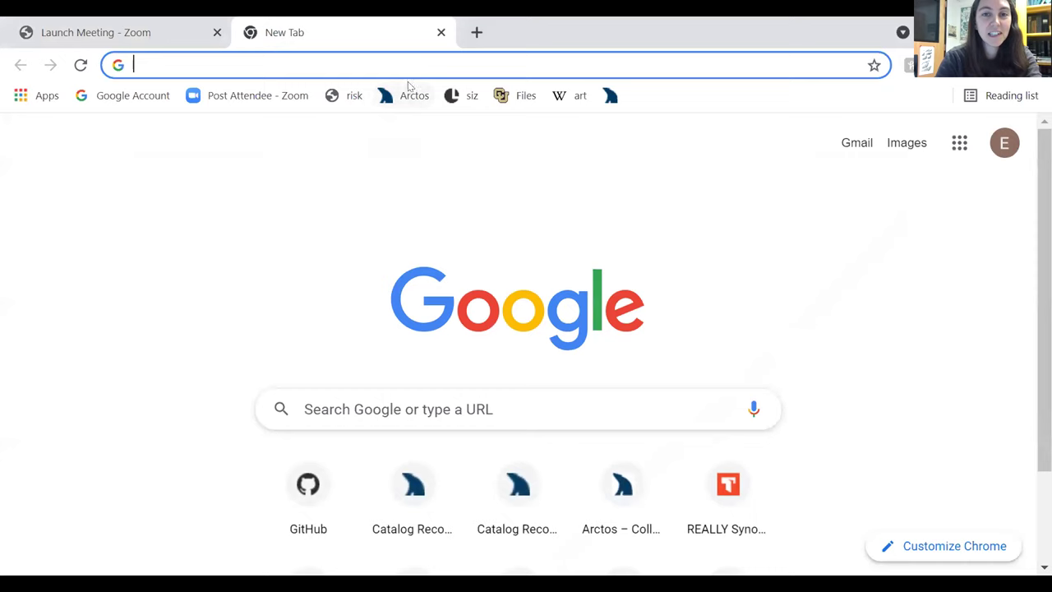
left_click(408, 92)
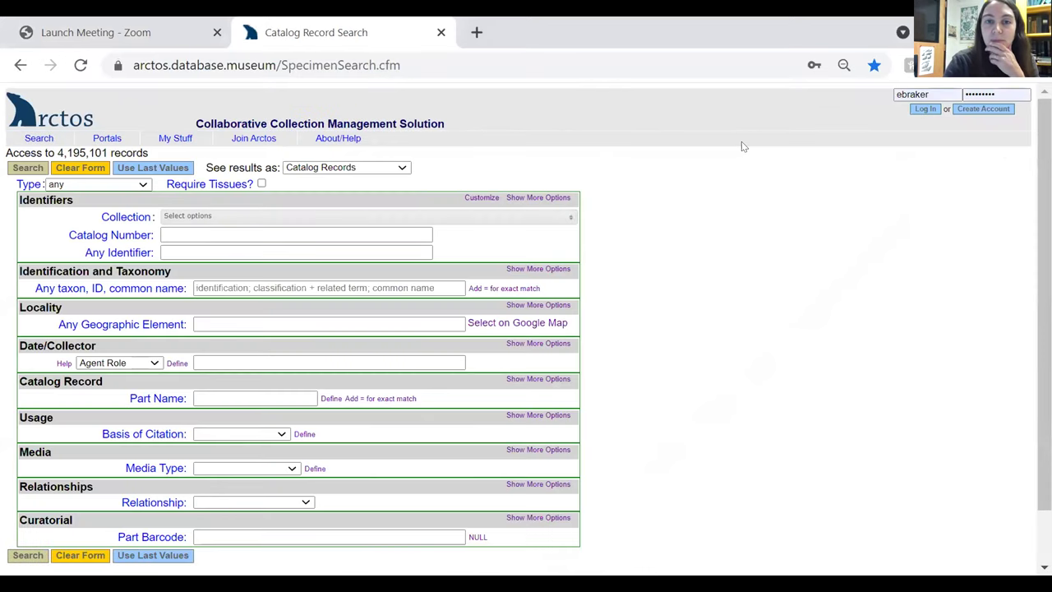
left_click(175, 217)
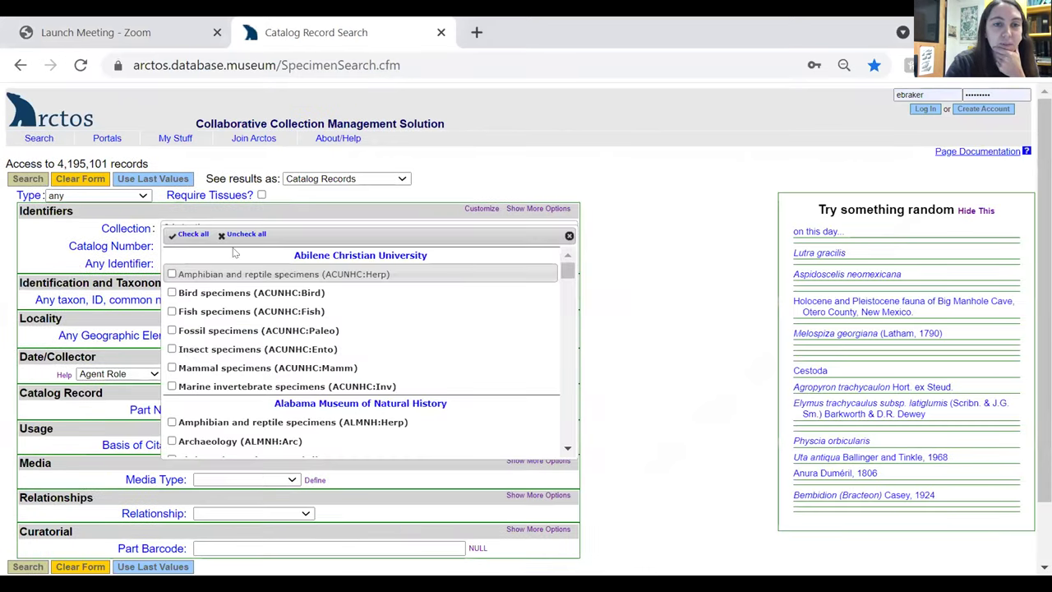
left_click(714, 165)
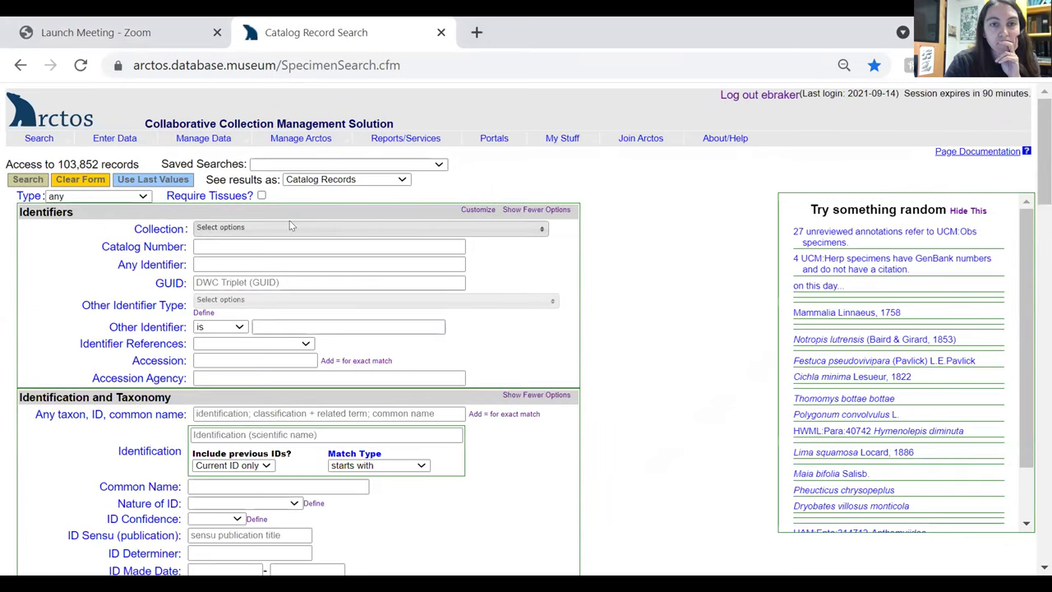
left_click(287, 229)
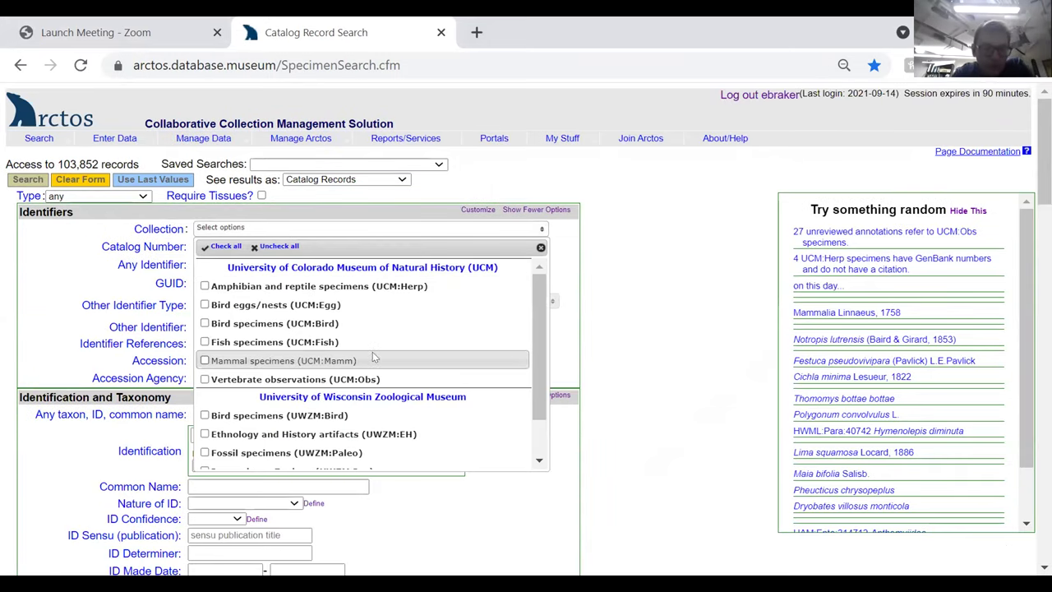
left_click(300, 342)
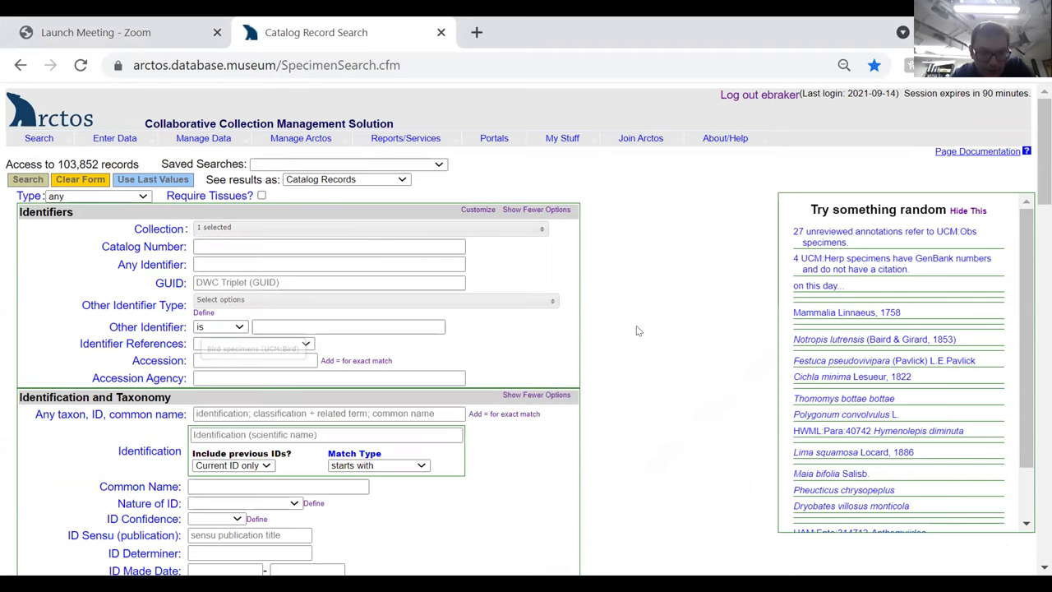
scroll(335, 353, "down", 1)
scroll(335, 353, "down", 2)
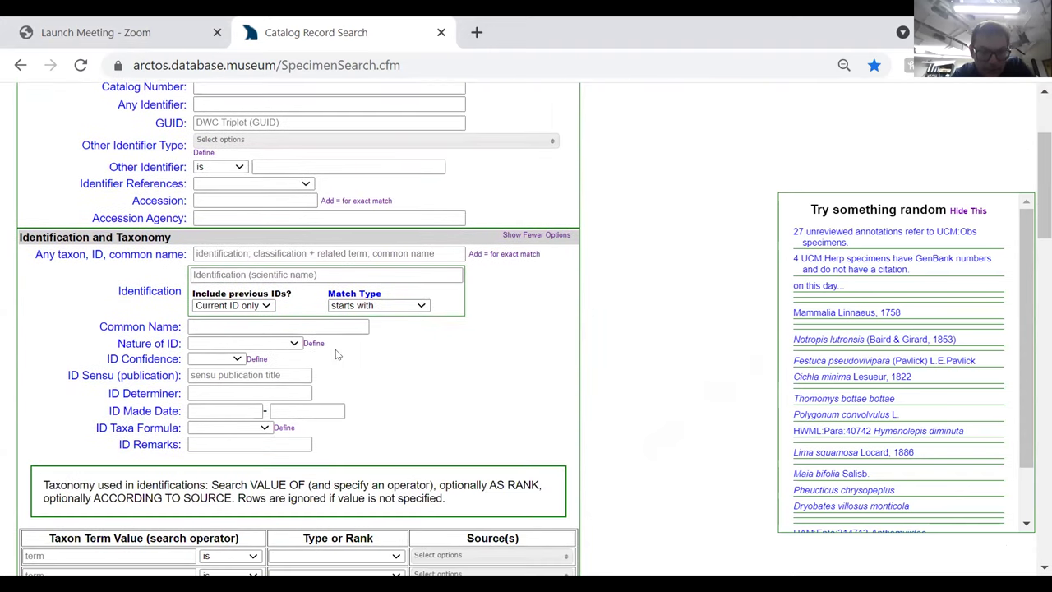
- Enter the taxon name Oncorhynchus clarkii
left_click(235, 253)
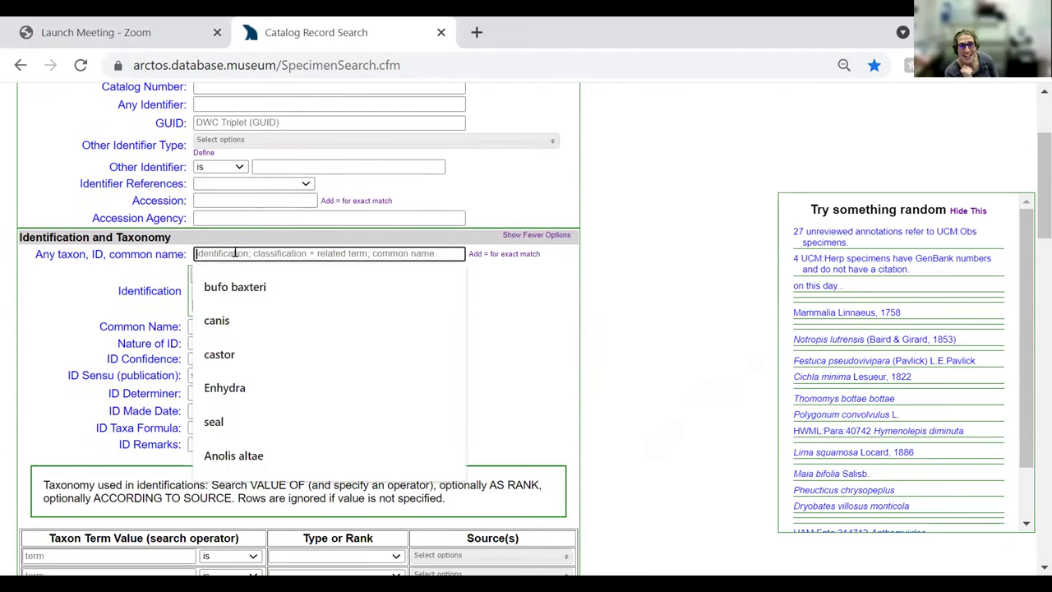
type("Onc")
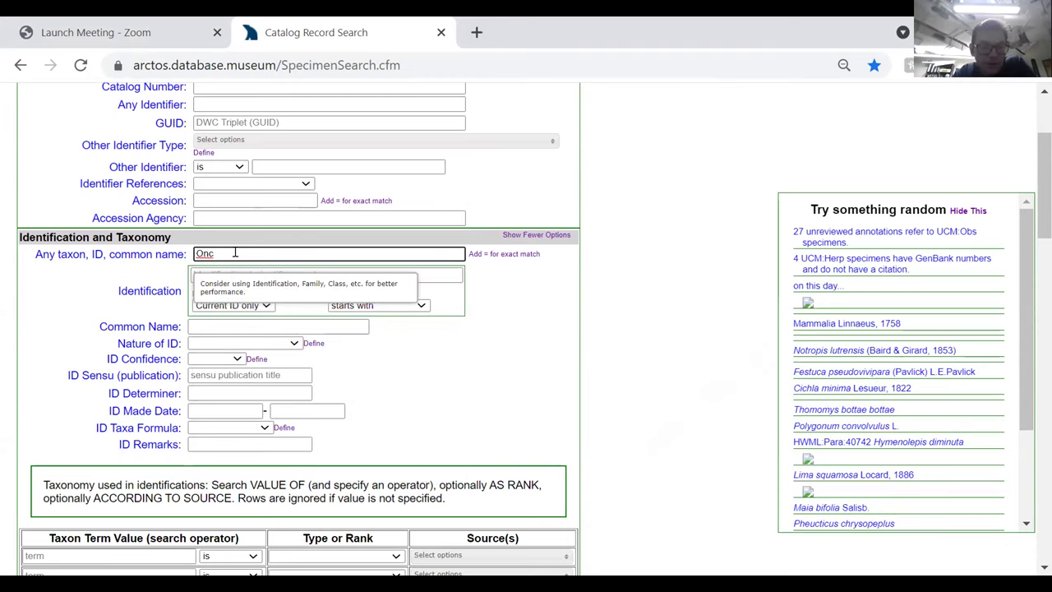
type("orhy")
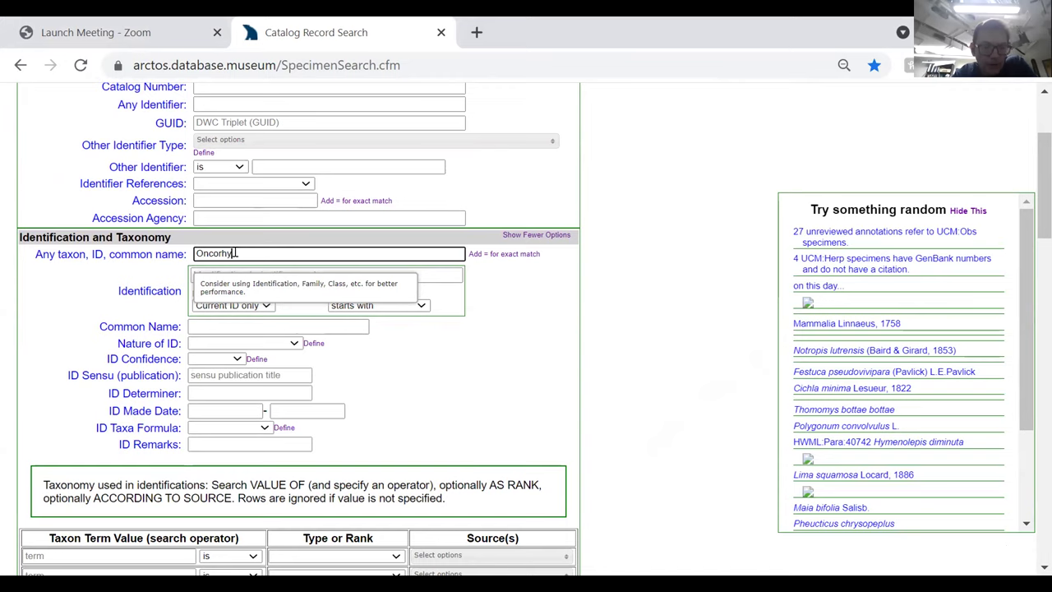
type("nchus clark")
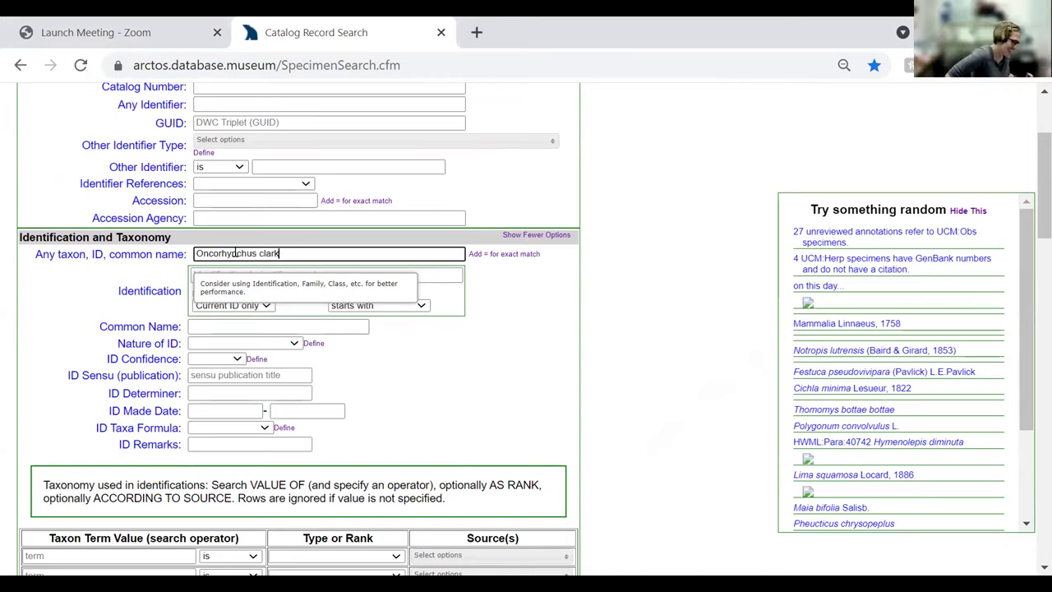
type("ii")
scroll(291, 199, "up", 2)
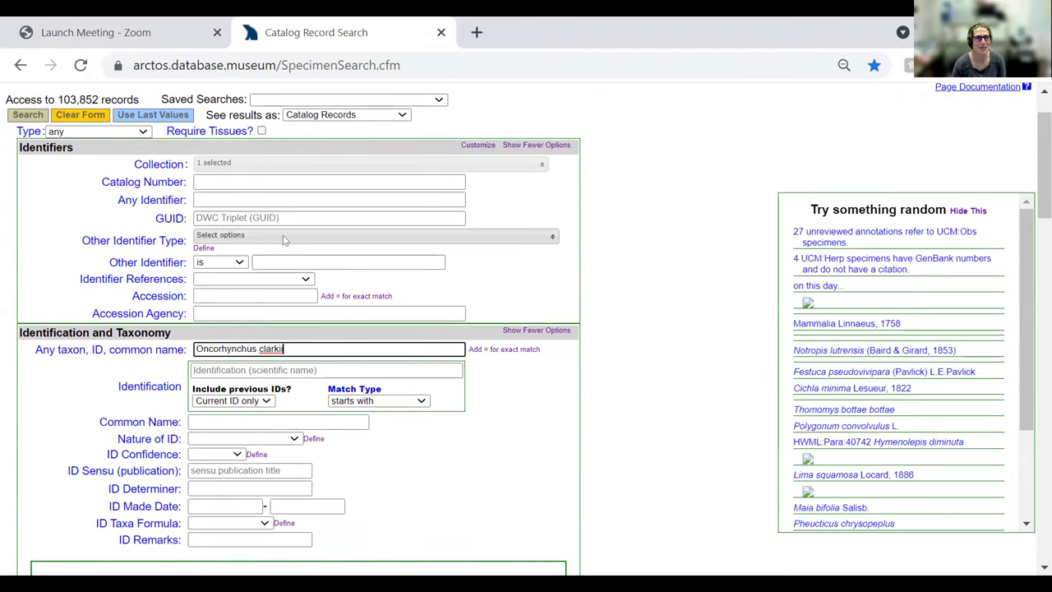
left_click(245, 239)
- Set Other Identifier to contains 'TC-' and run the search
left_click(245, 239)
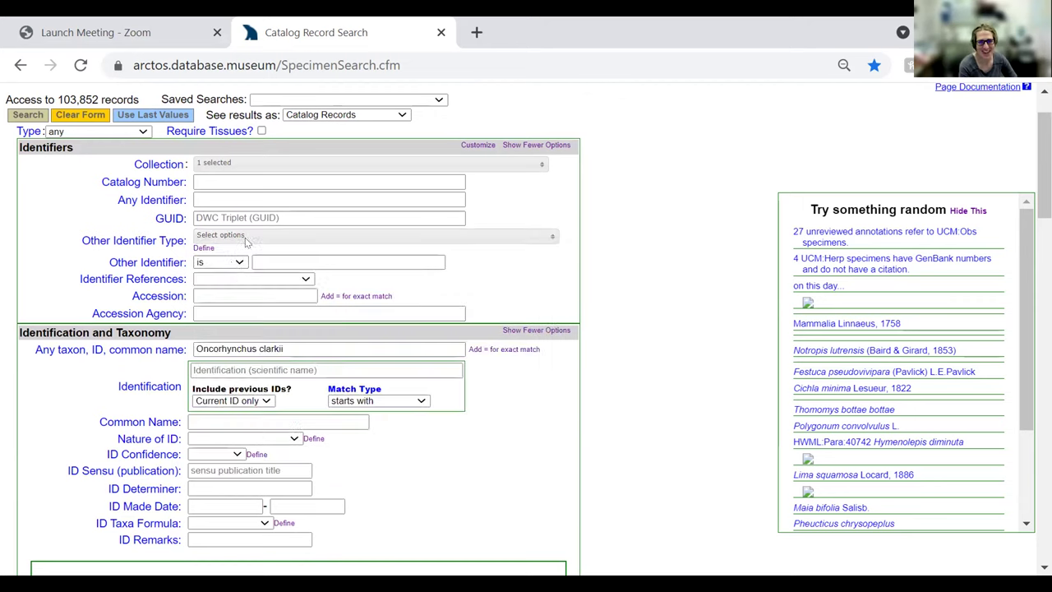
left_click(240, 264)
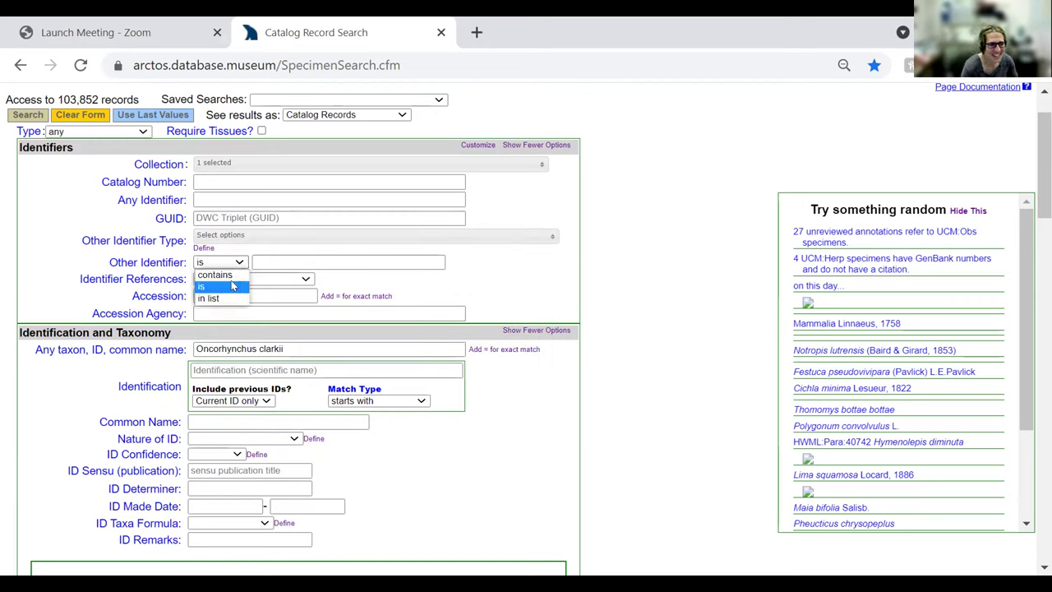
left_click(222, 275)
left_click(256, 261)
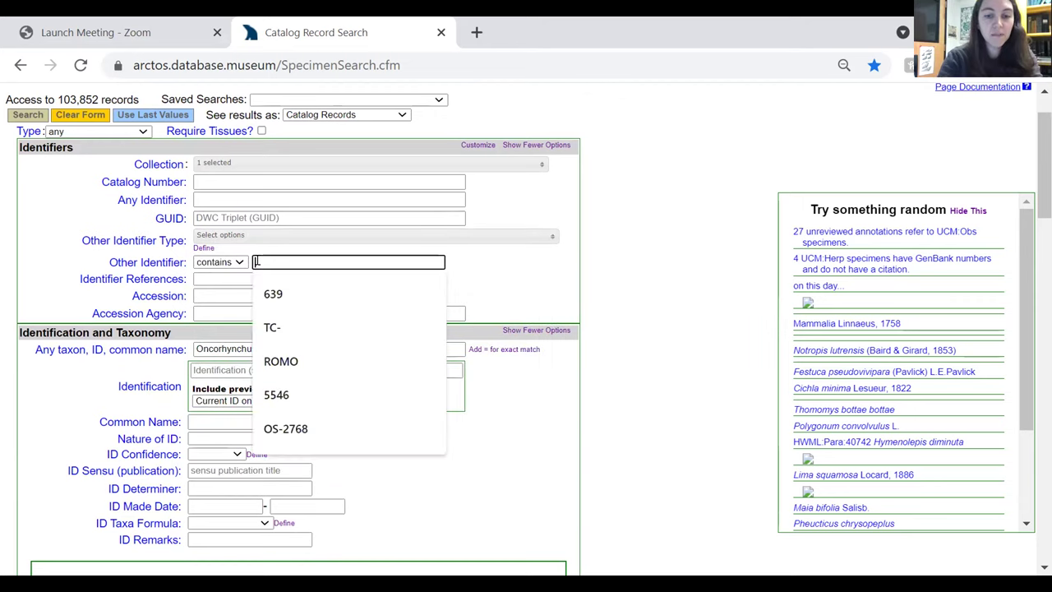
type("TC-")
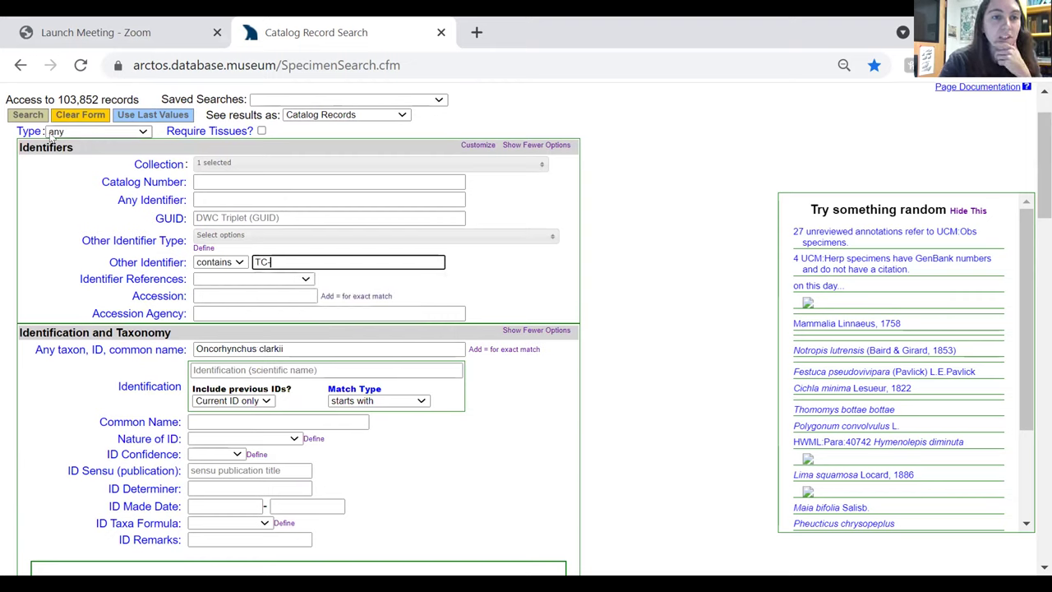
left_click(28, 115)
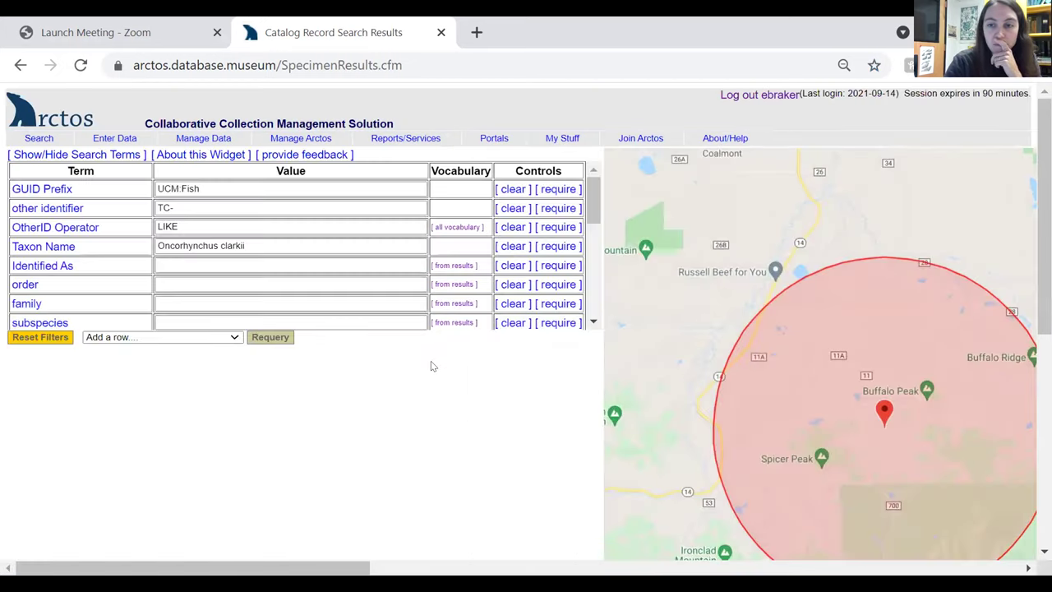
- Send record UCM:Fish:6659 to Print Any Report from the Manage menu
scroll(431, 361, "down", 5)
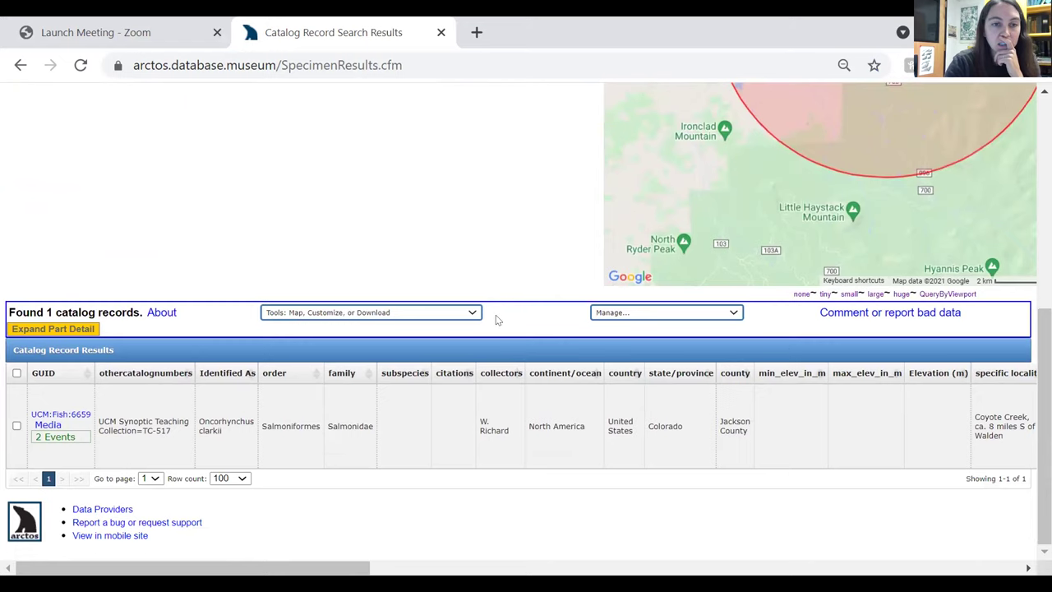
left_click(618, 316)
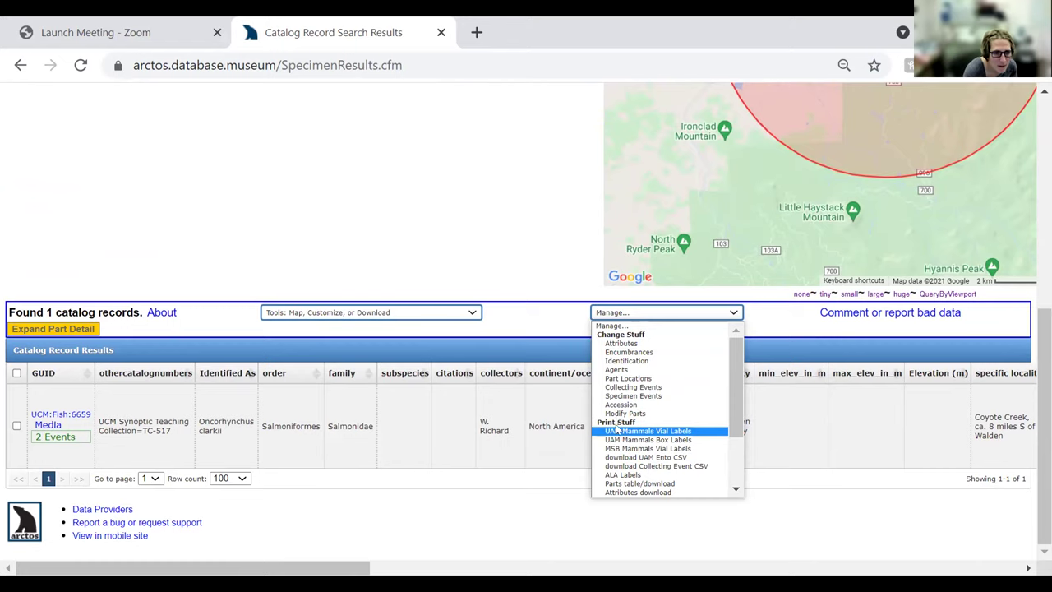
left_click_drag(735, 411, 730, 465)
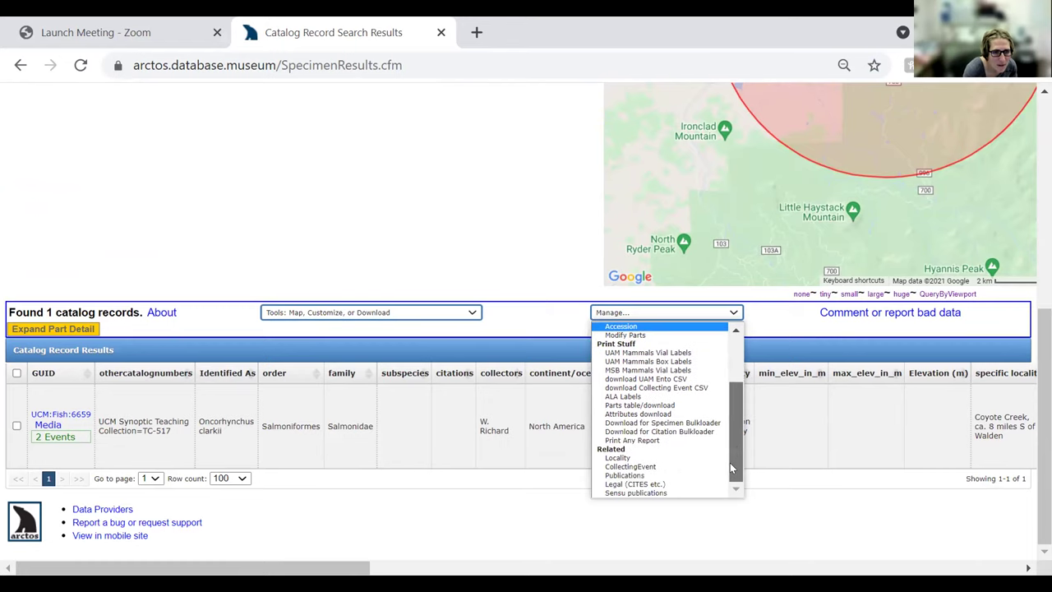
left_click(655, 441)
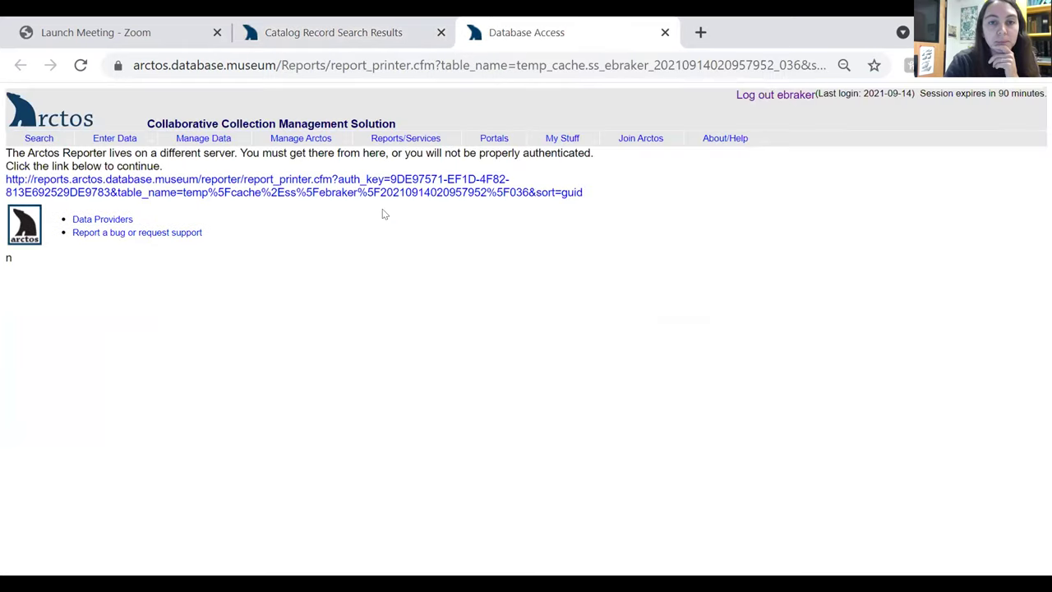
- Try printing with the UCM_TC_single_lot_label report, which fails with a database error, and go back
left_click(370, 194)
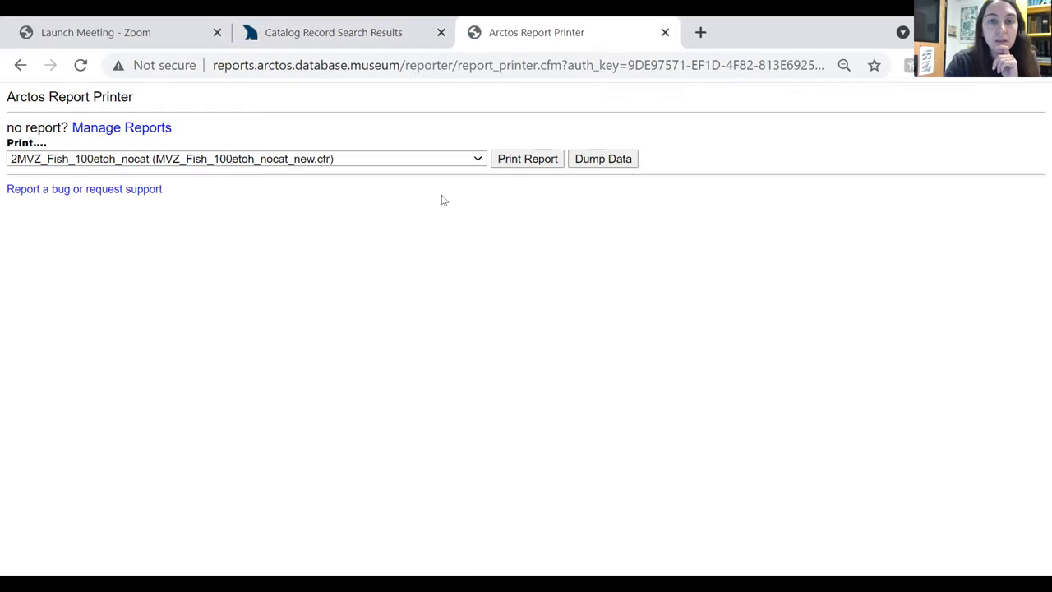
left_click(446, 160)
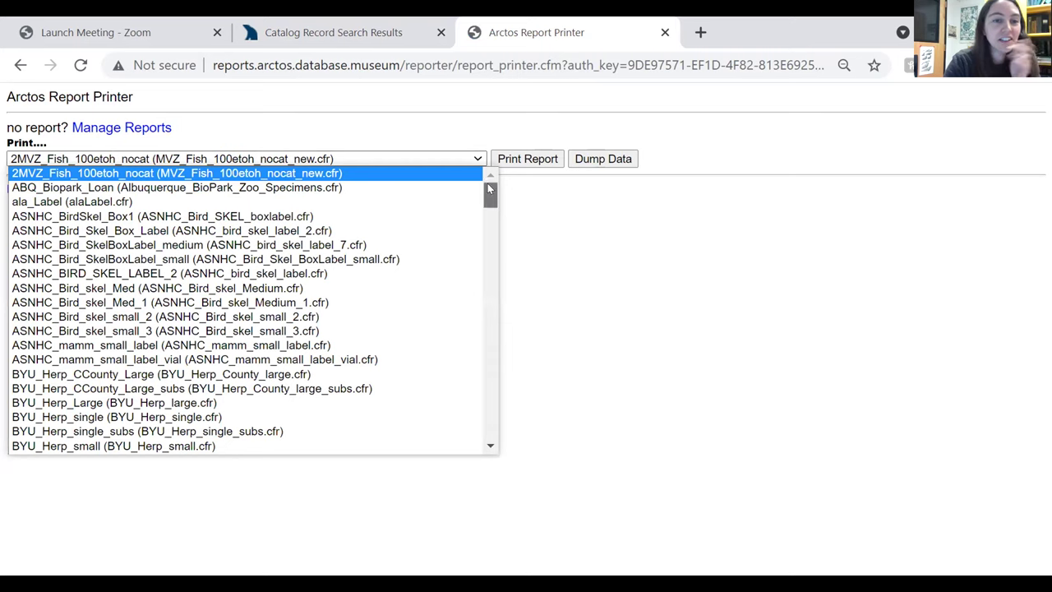
left_click_drag(487, 183, 474, 287)
scroll(474, 287, "down", 15)
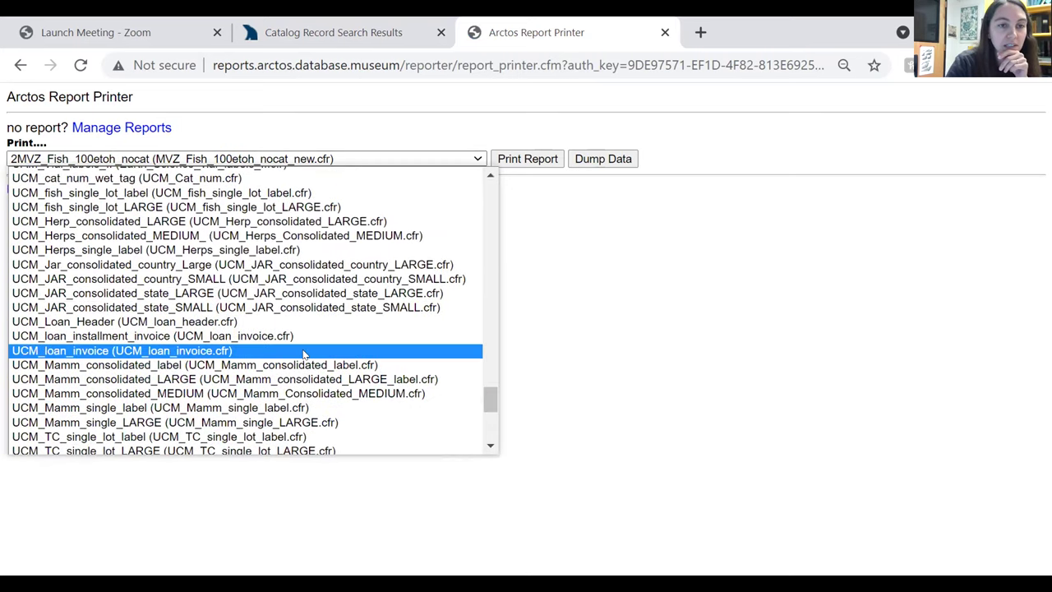
scroll(271, 340, "down", 2)
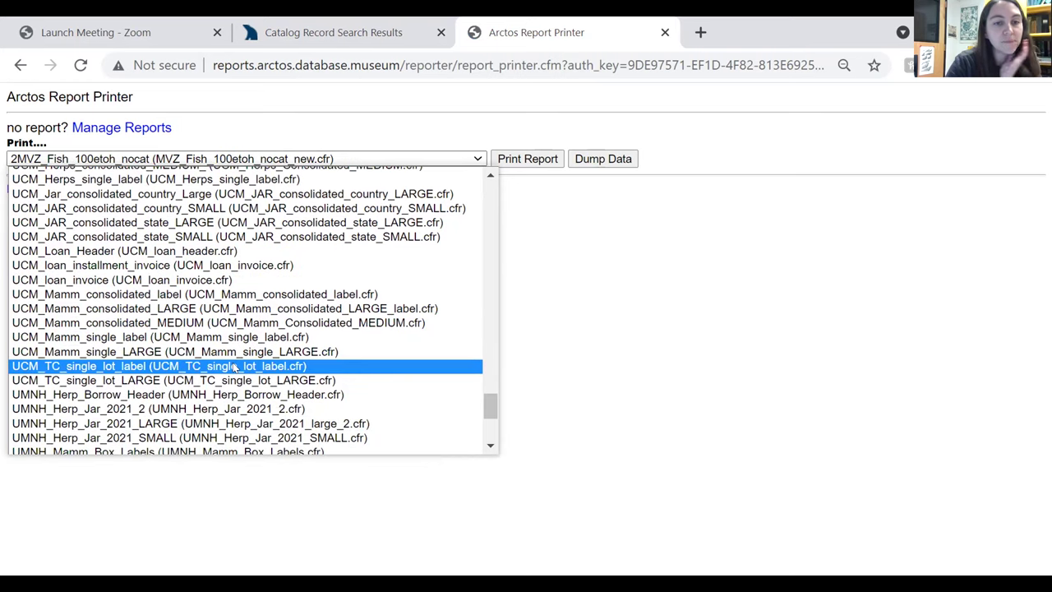
left_click(236, 367)
left_click(524, 160)
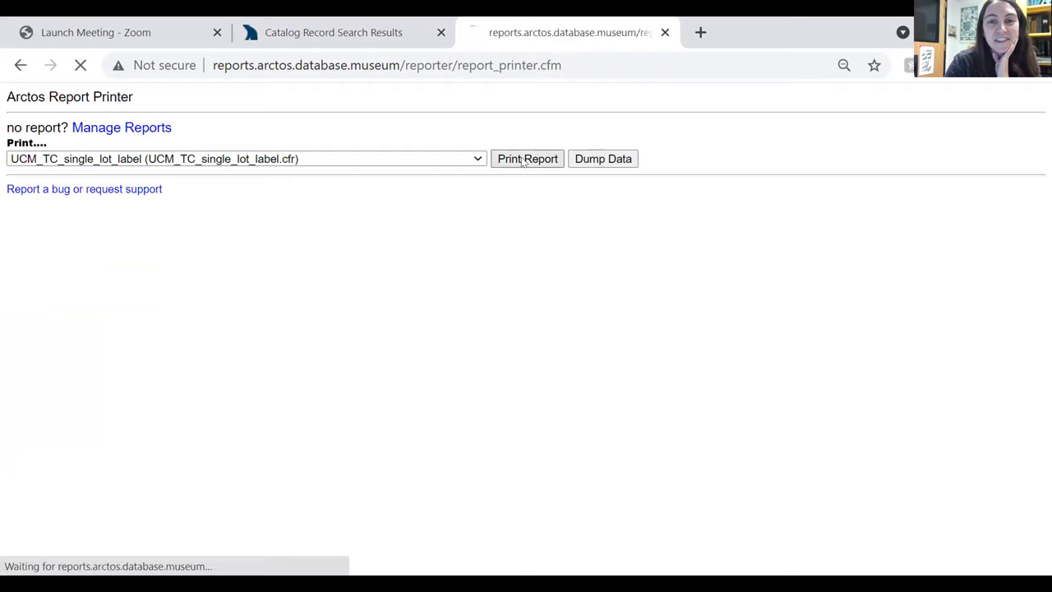
key("alt+Left")
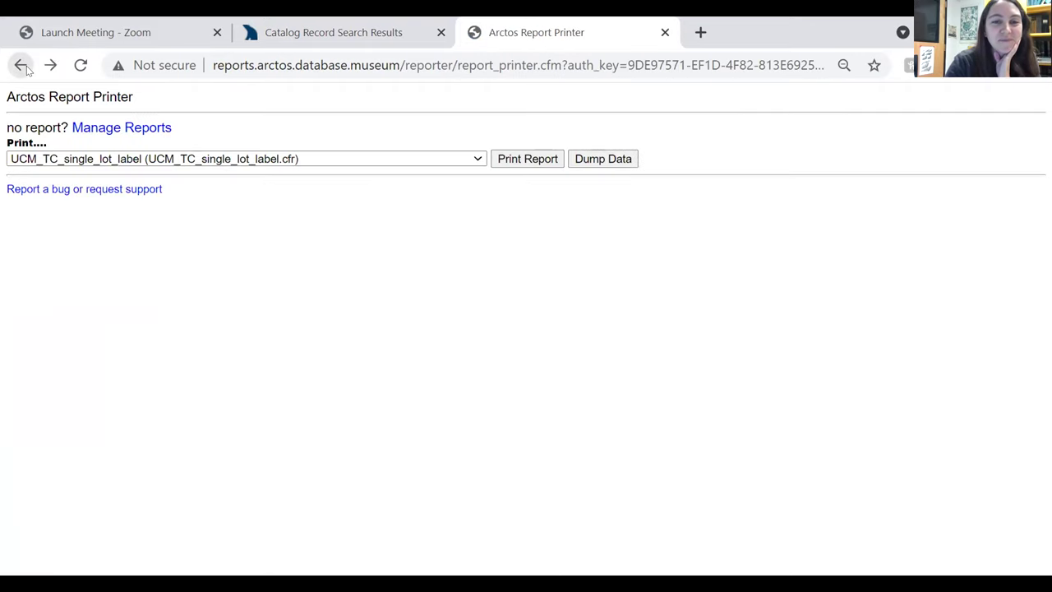
- Try the UCM_TC_single_lot_LARGE report, which also errors, and return to the report form
left_click(449, 162)
scroll(380, 305, "down", 3)
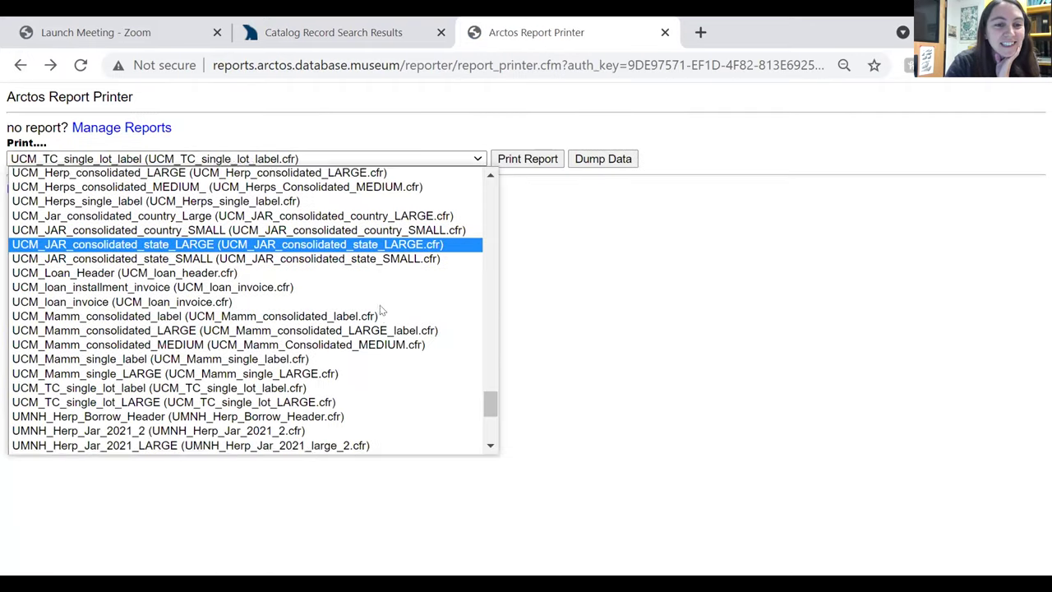
left_click(348, 330)
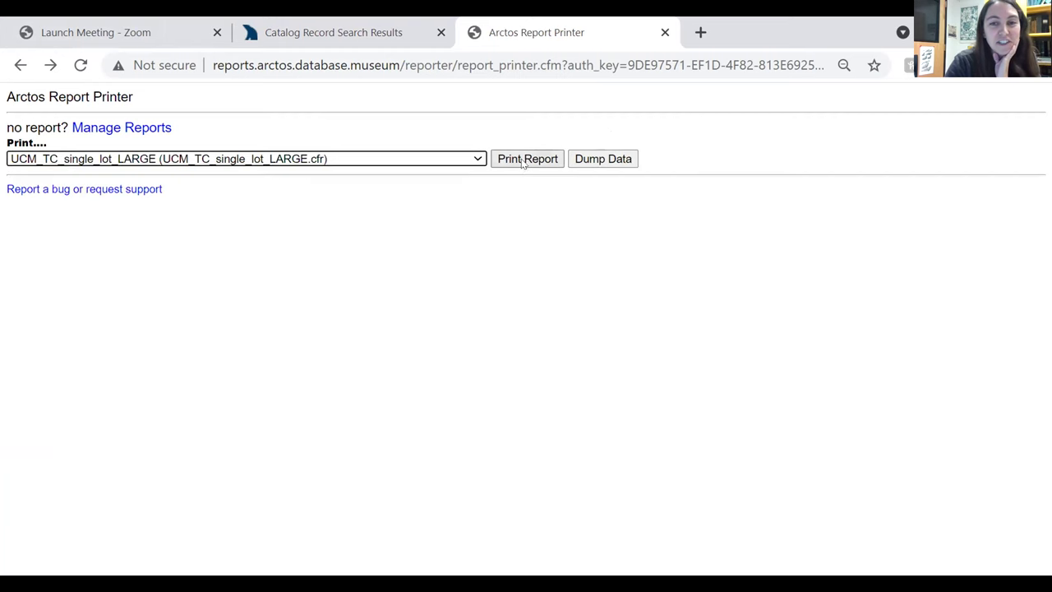
left_click(527, 159)
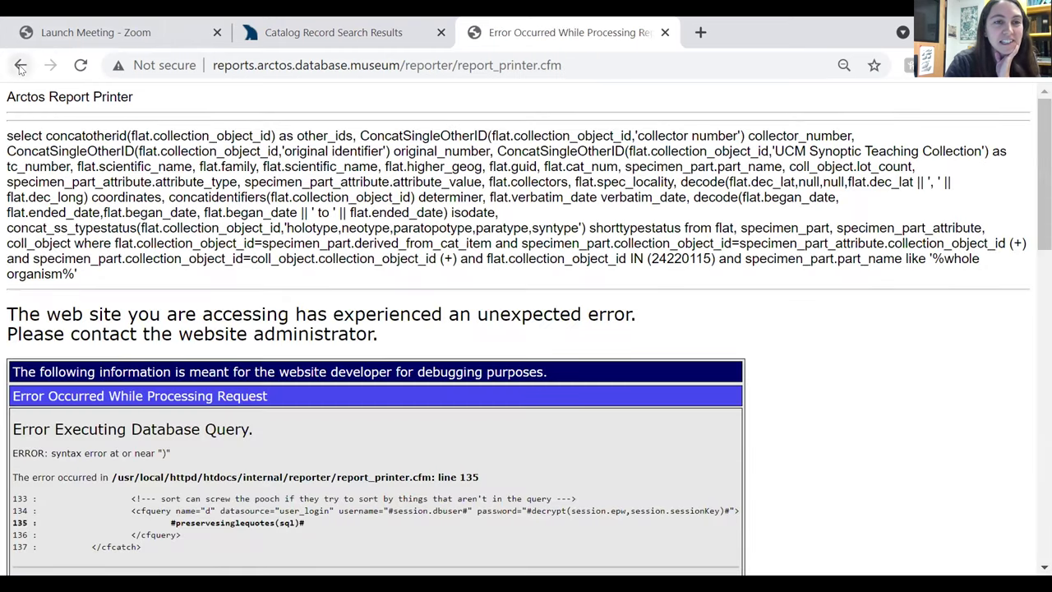
left_click(20, 65)
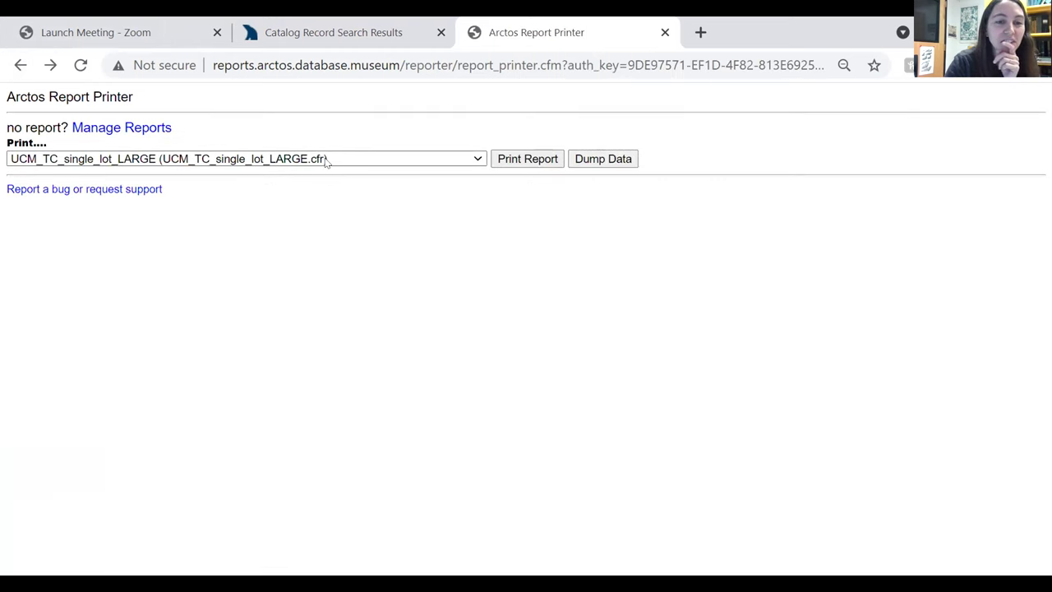
- Reopen the report list and keep UCM_TC_single_lot_LARGE as the chosen report
left_click(326, 162)
scroll(246, 312, "down", 2)
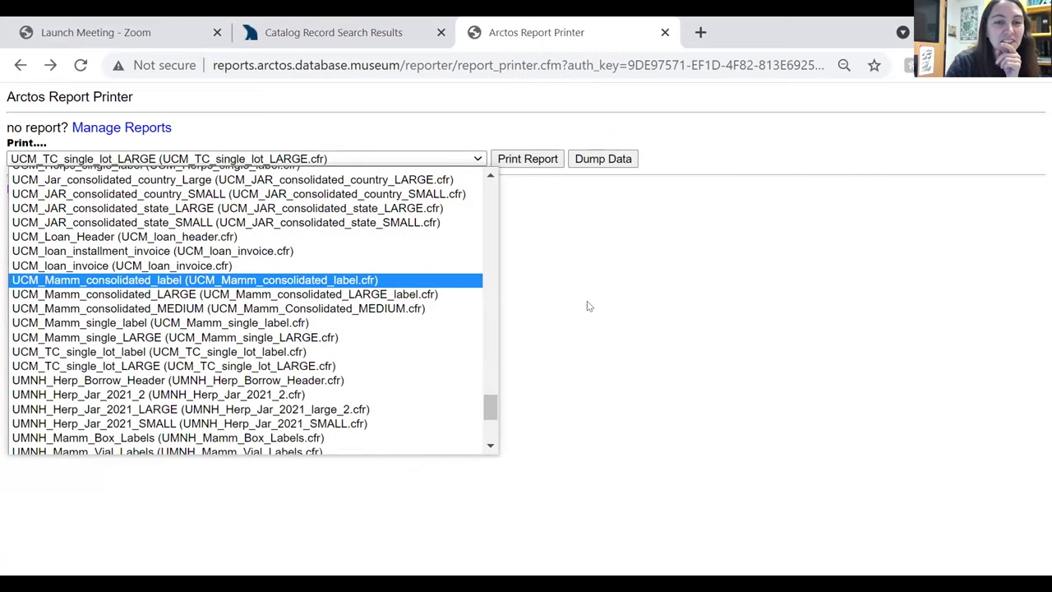
left_click(573, 367)
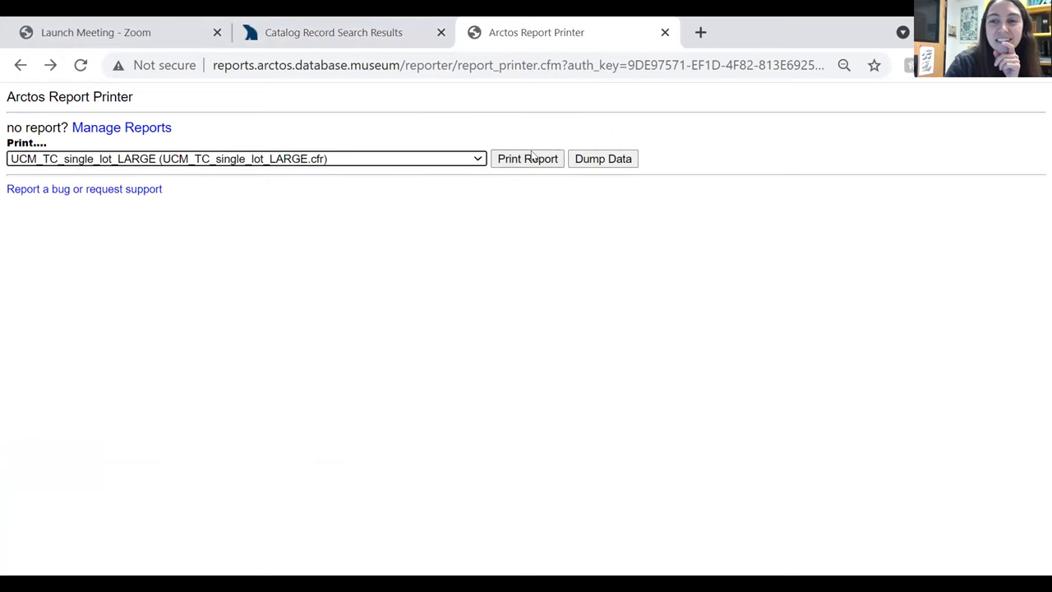
- Return to the catalog search results and open the Find Containers search
left_click(313, 25)
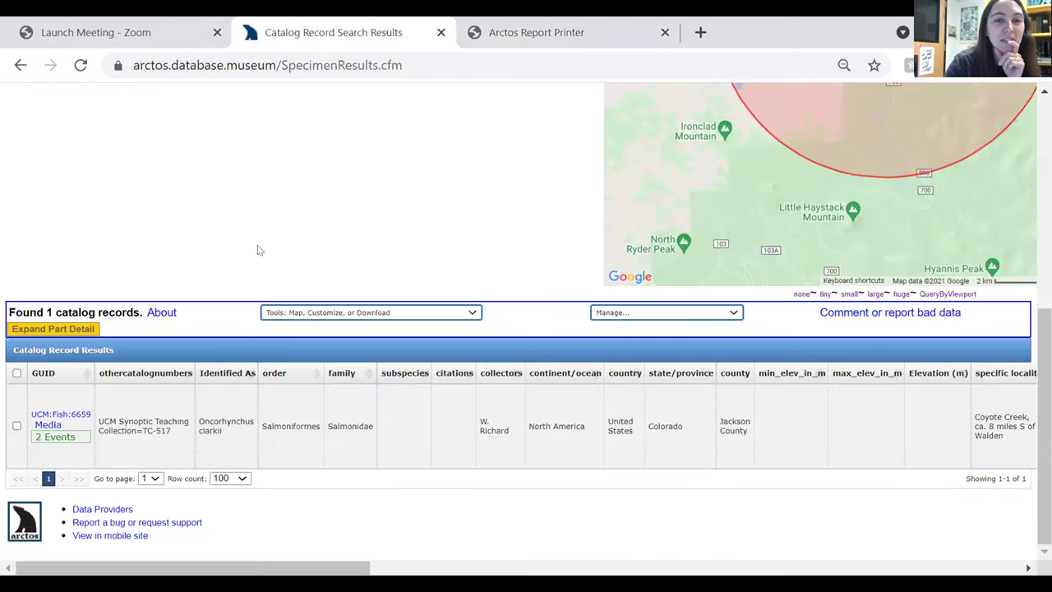
scroll(258, 246, "up", 5)
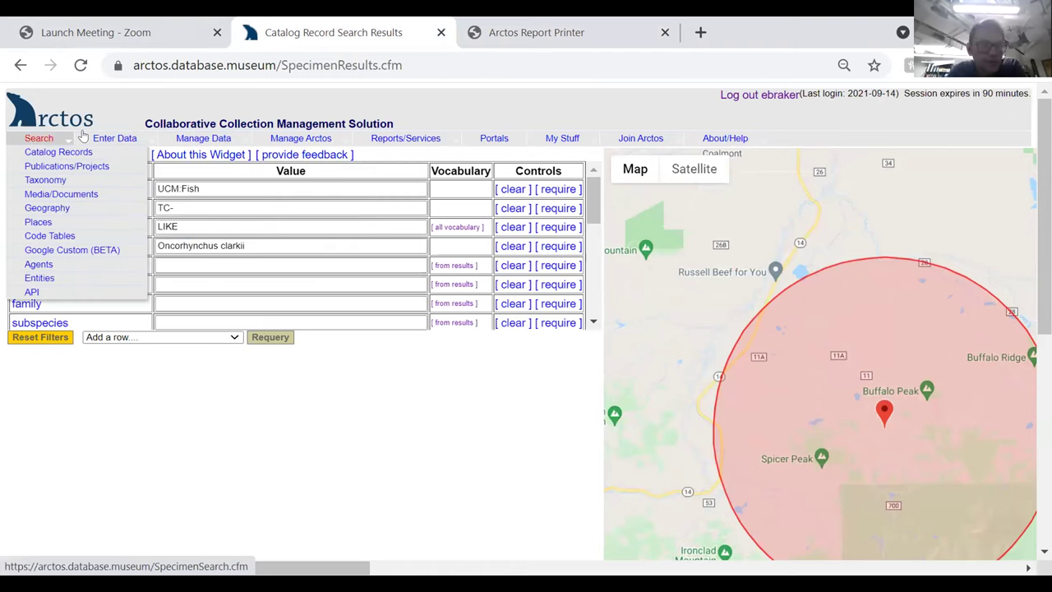
mouse_move(182, 138)
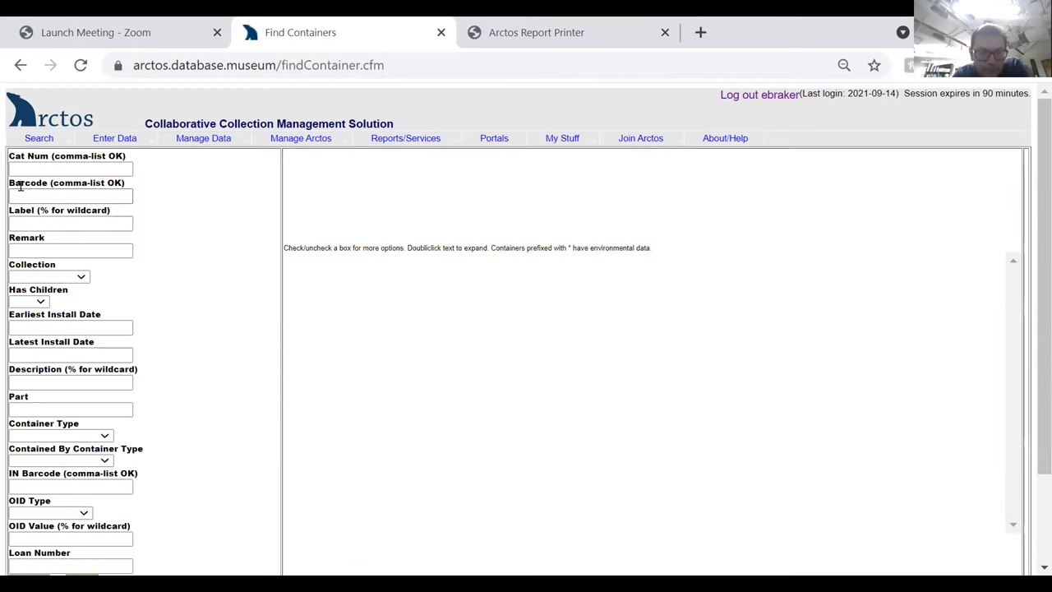
left_click(20, 194)
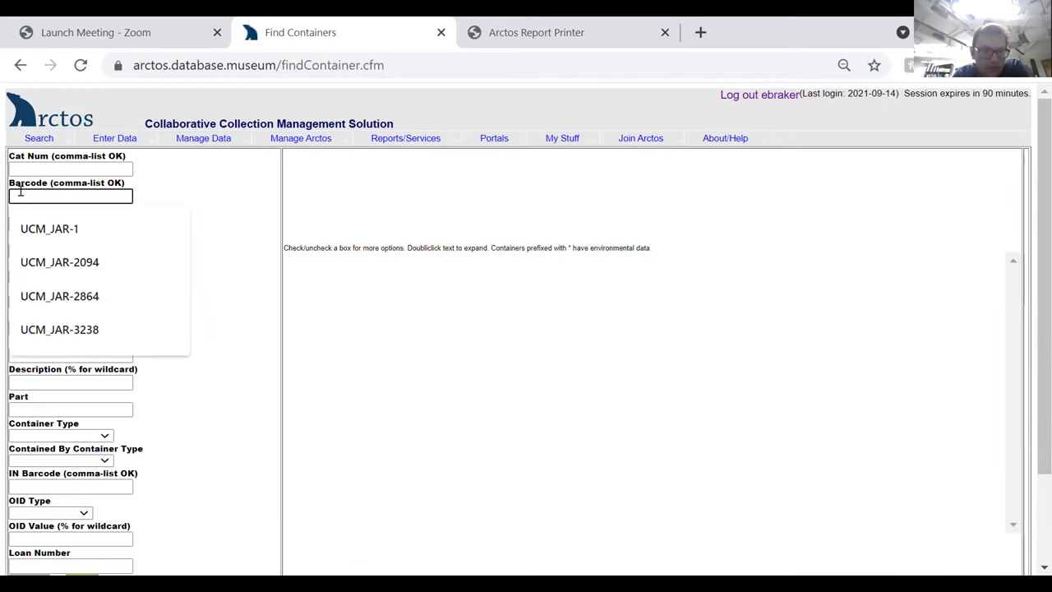
- Search for barcode UCM_JAR-2094 and open jar HERP JAR 2094 for editing
left_click(67, 262)
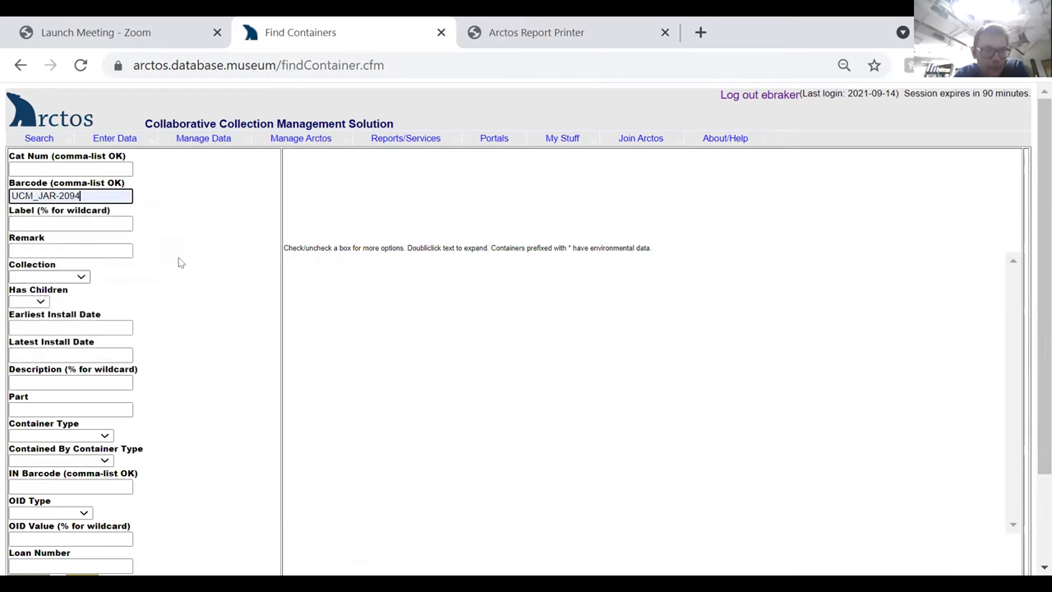
scroll(193, 256, "down", 2)
left_click(39, 469)
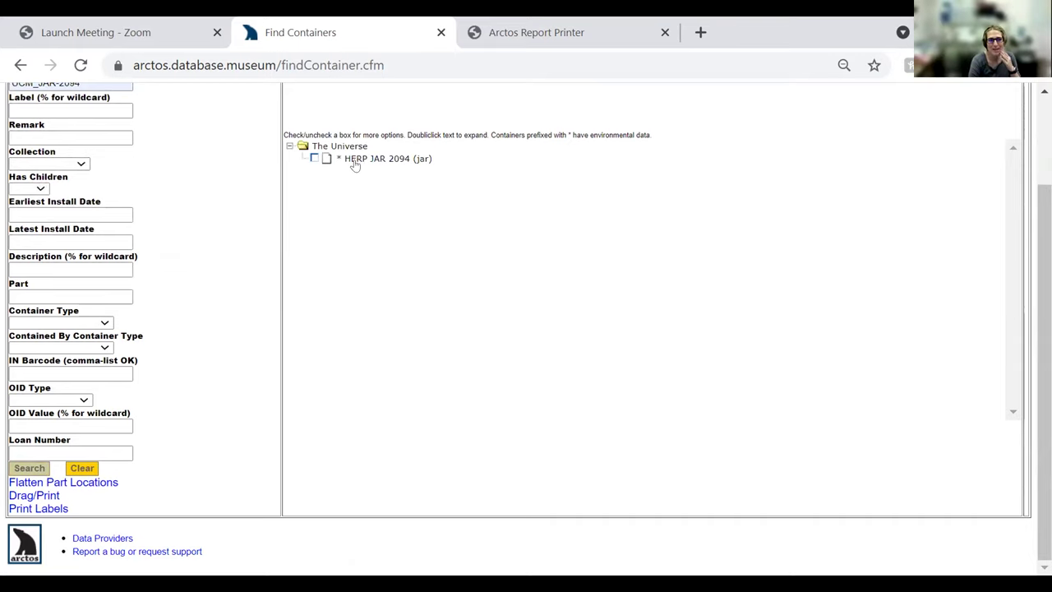
left_click(313, 158)
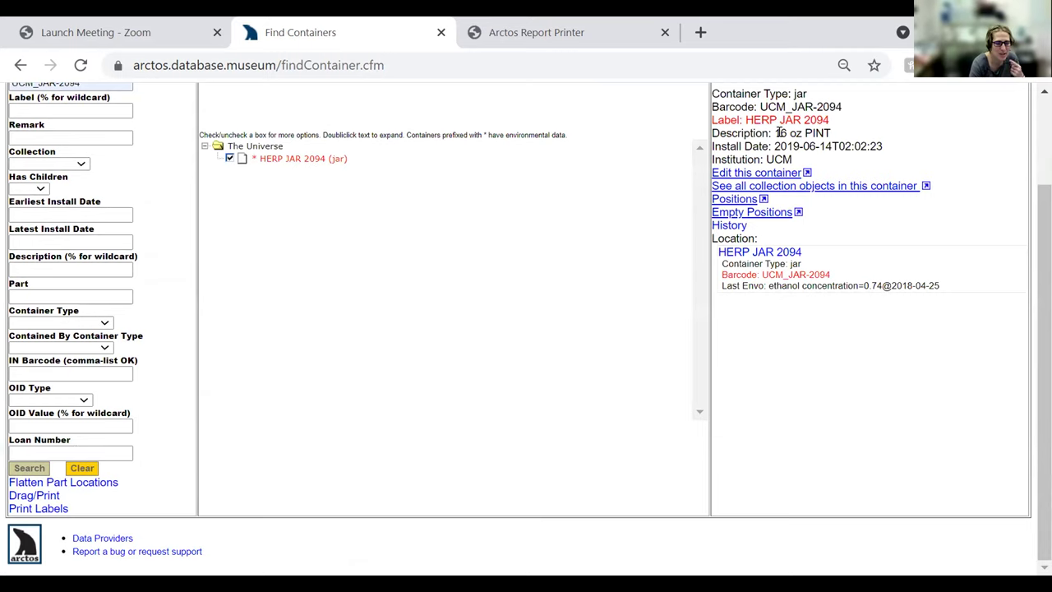
left_click(749, 178)
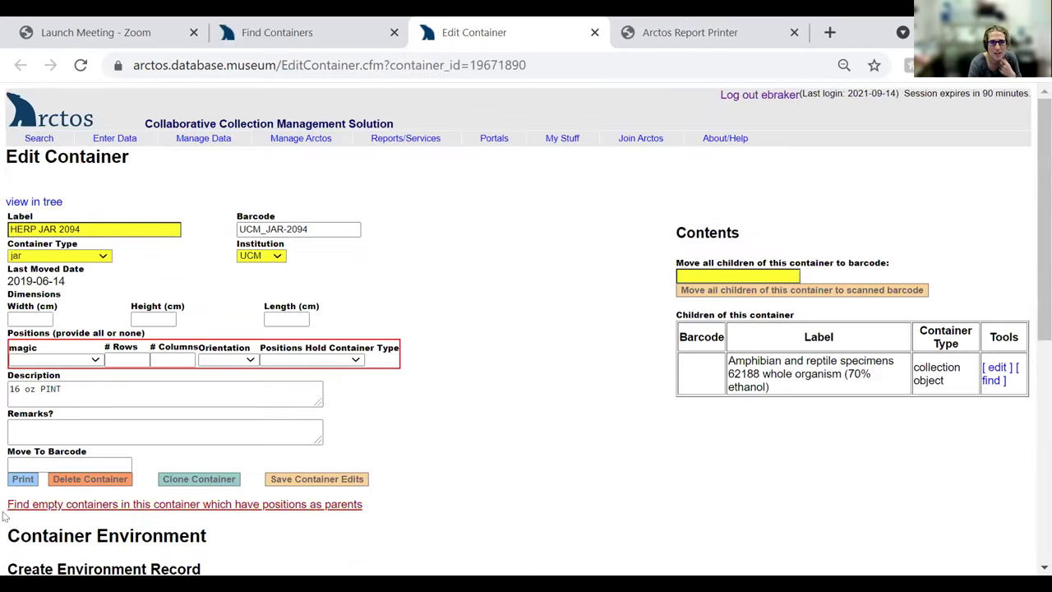
- Start printing from the jar's edit page and select the UCM_JAR_consolidated_state_LARGE report
left_click(23, 479)
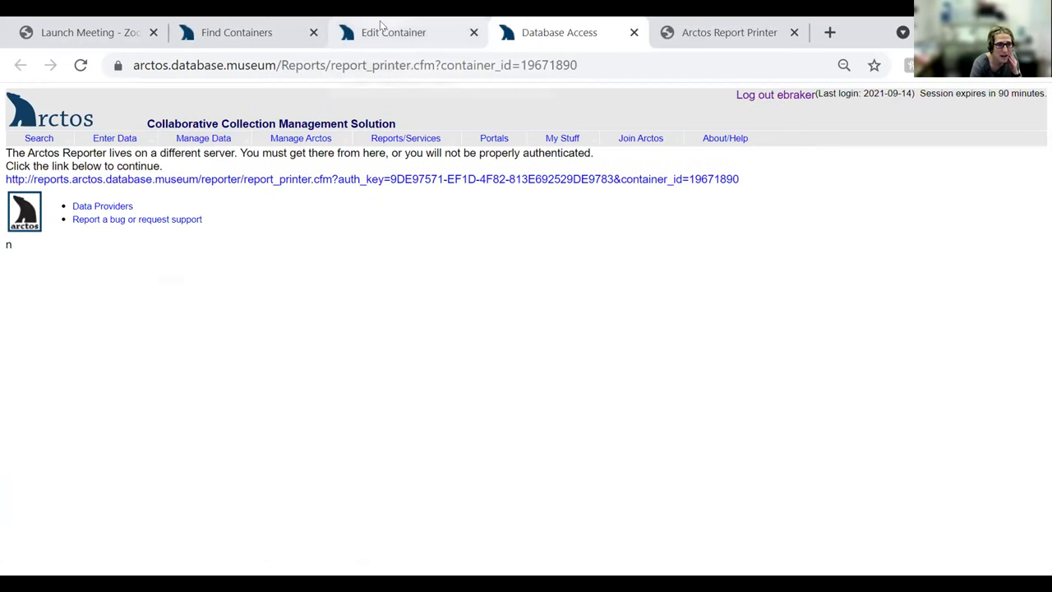
left_click(301, 179)
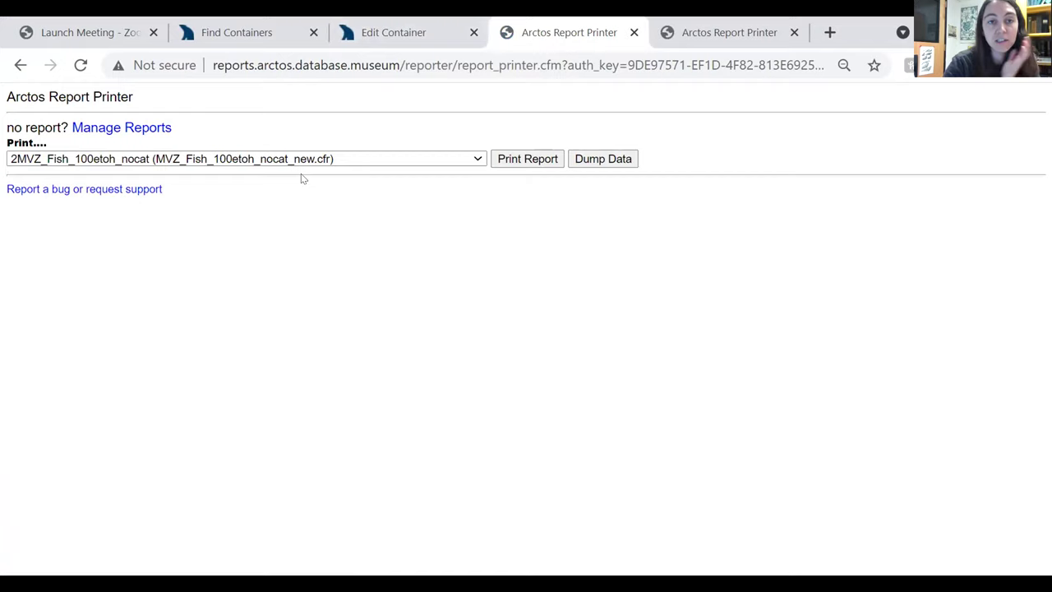
left_click(304, 160)
scroll(473, 247, "down", 10)
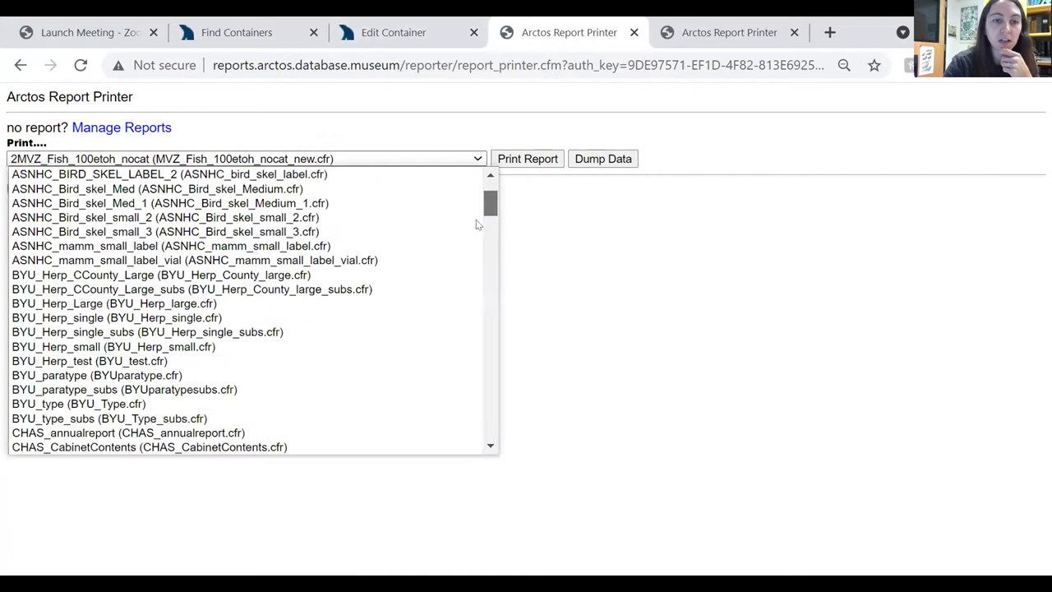
scroll(464, 354, "down", 12)
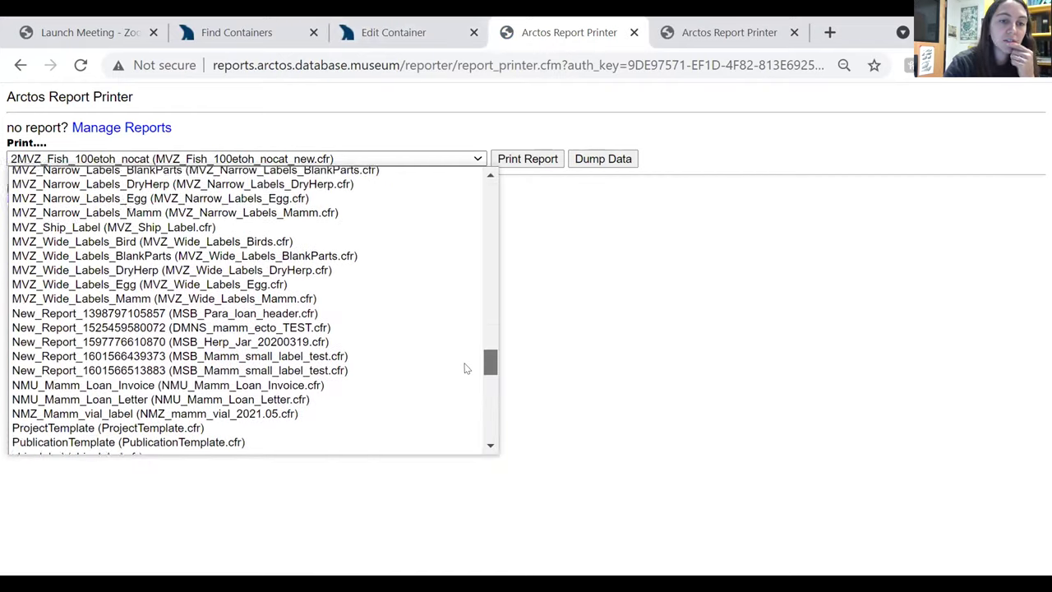
scroll(464, 388, "down", 3)
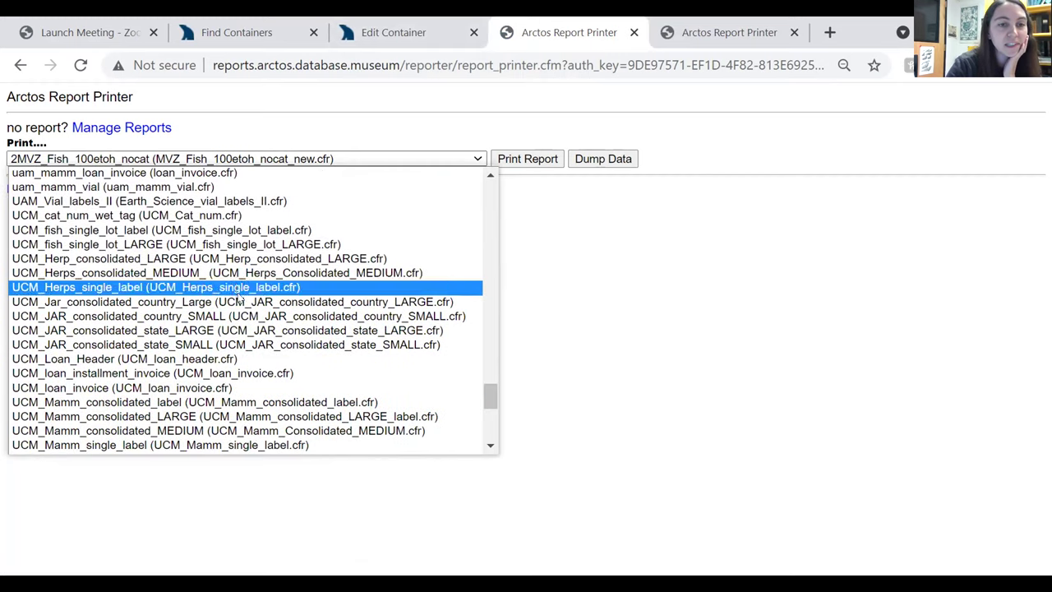
left_click(241, 331)
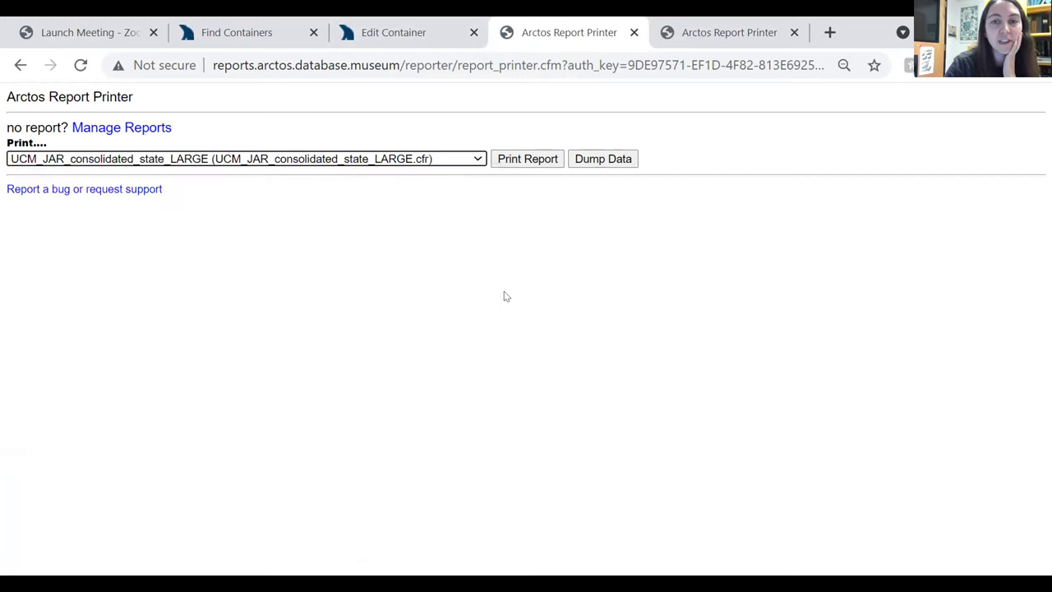
- Generate the Triturus marmoratus jar label PDF, glancing at the HERP JAR 2094 edit page
left_click(509, 163)
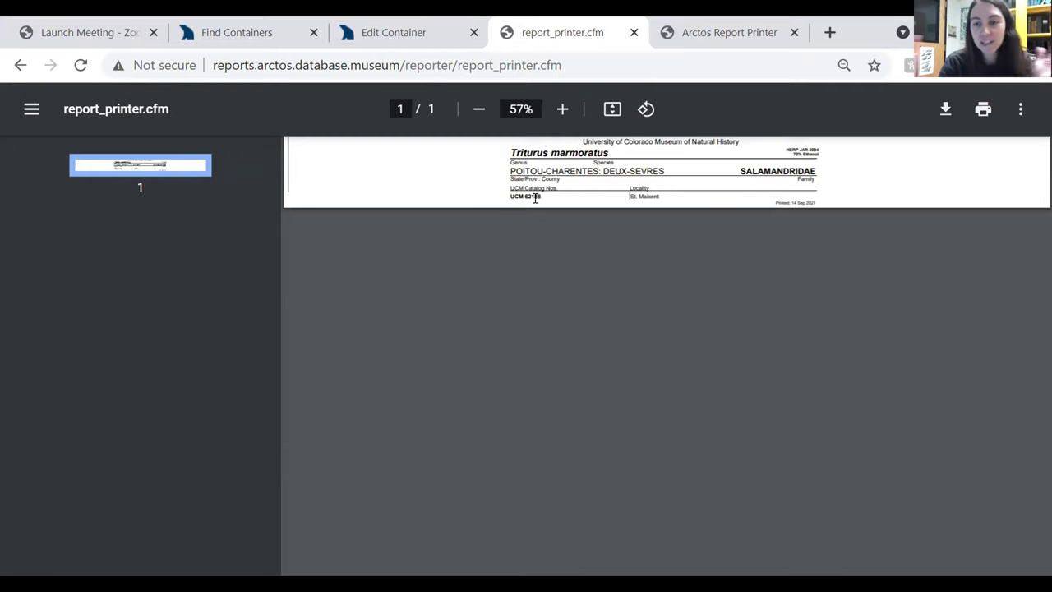
left_click(365, 41)
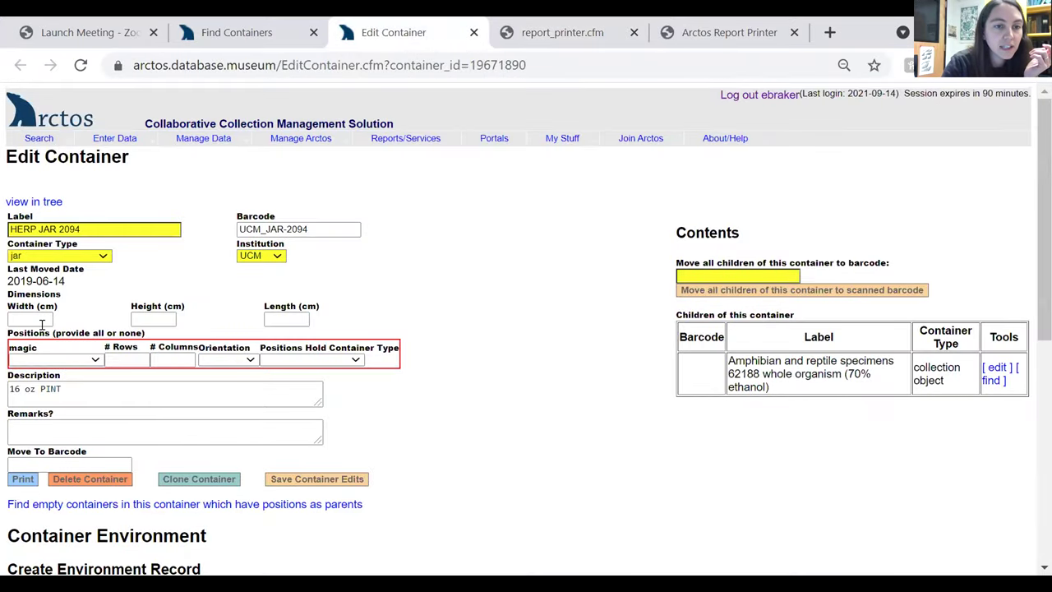
left_click(530, 33)
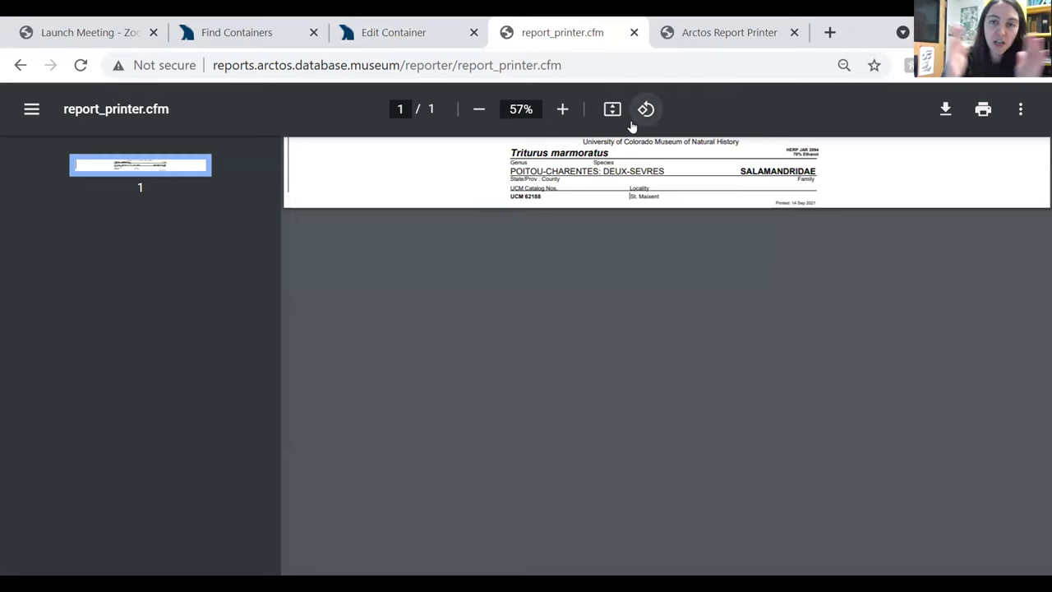
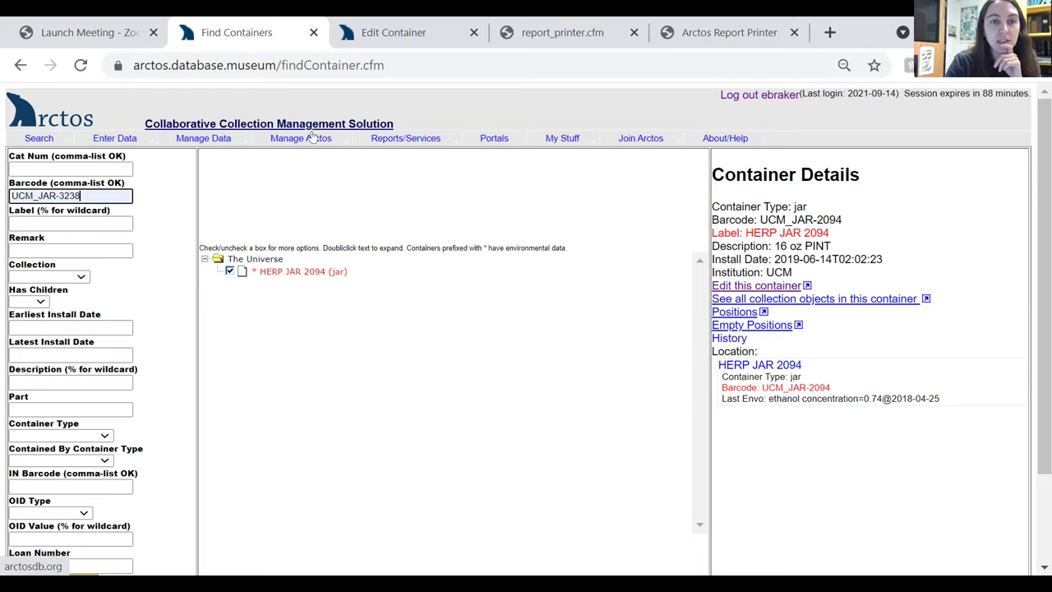
- Open the Reporter under Reports/Services > Labels and Reports and follow its authenticated link
mouse_move(212, 140)
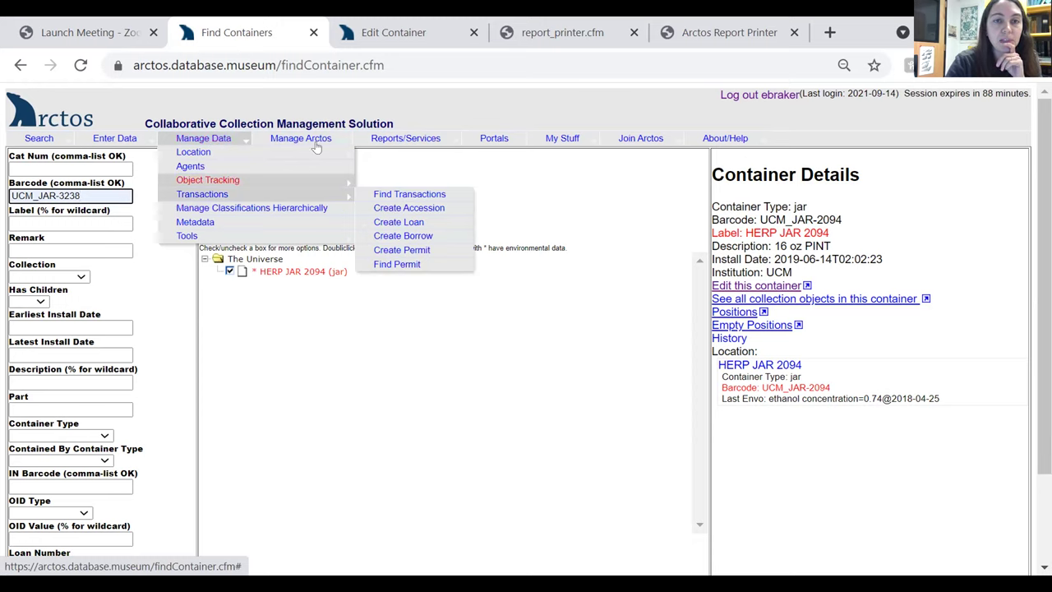
mouse_move(367, 140)
mouse_move(386, 156)
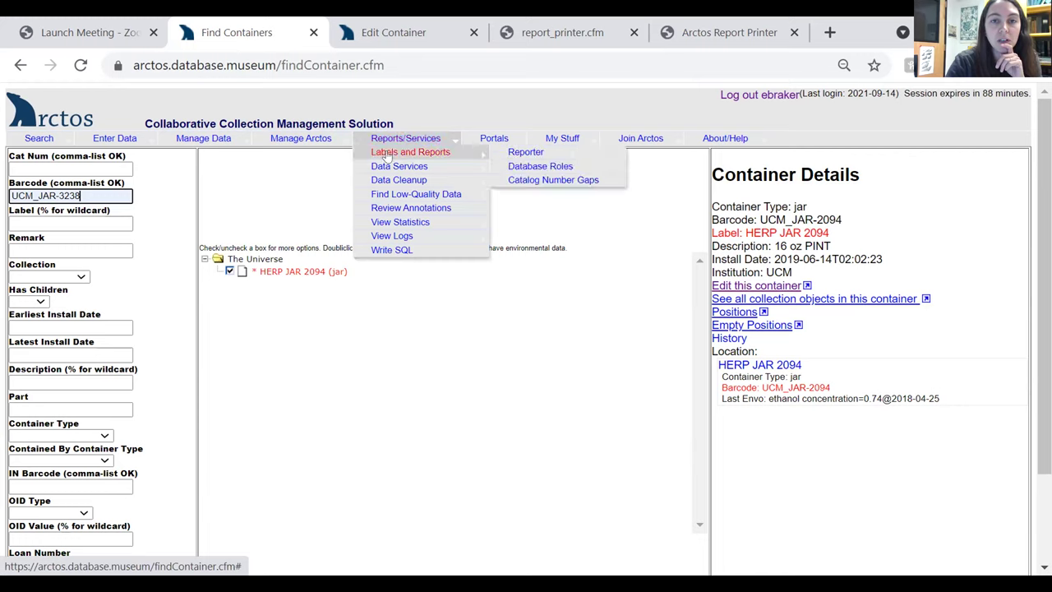
left_click(516, 152)
left_click(428, 183)
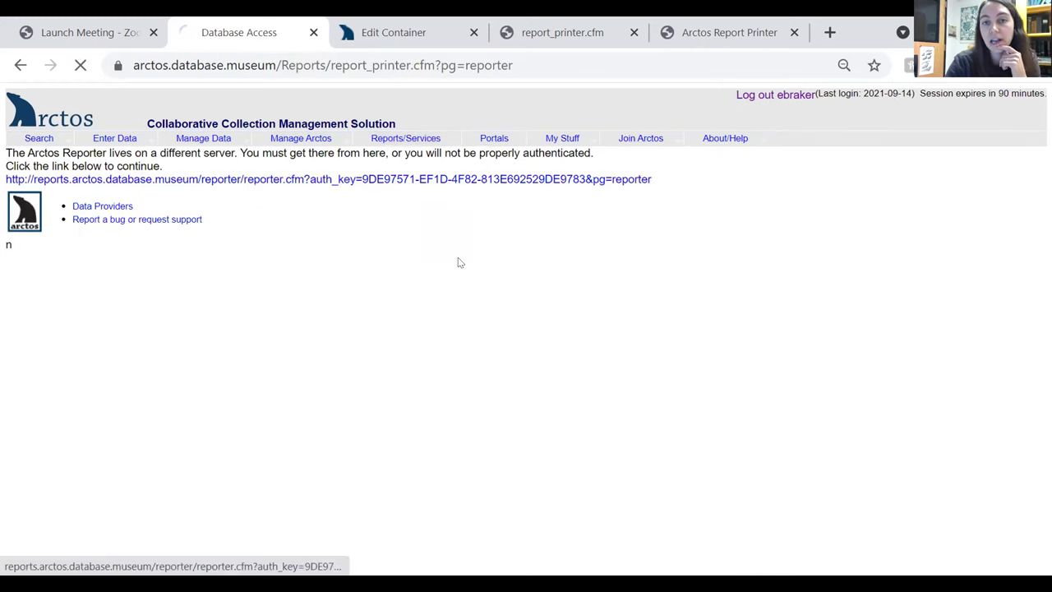
- Scroll through the list of report templates, then go back to the Reporter access page
scroll(208, 381, "down", 2)
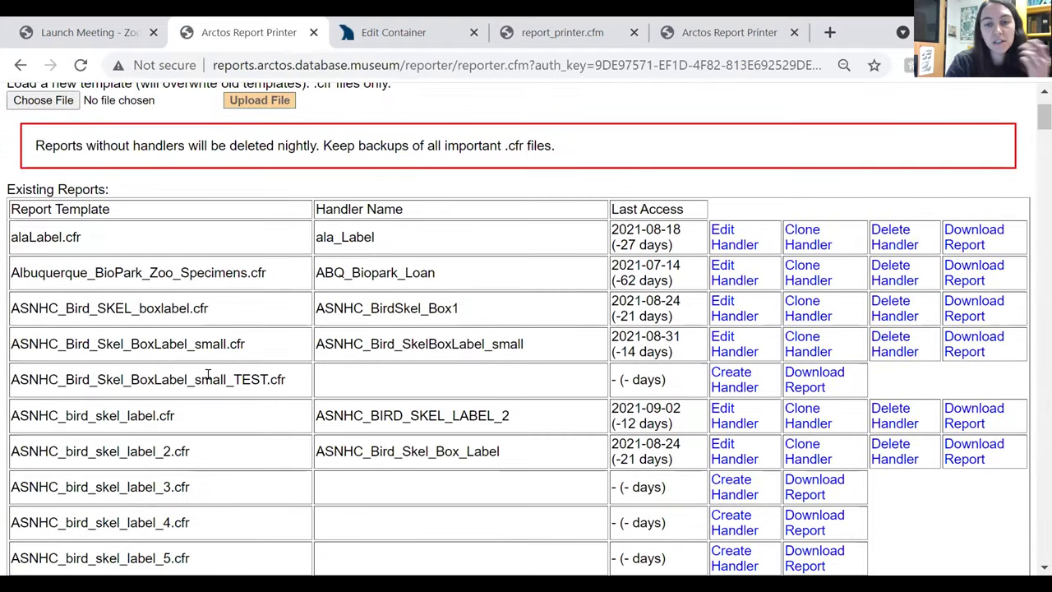
scroll(208, 380, "down", 3)
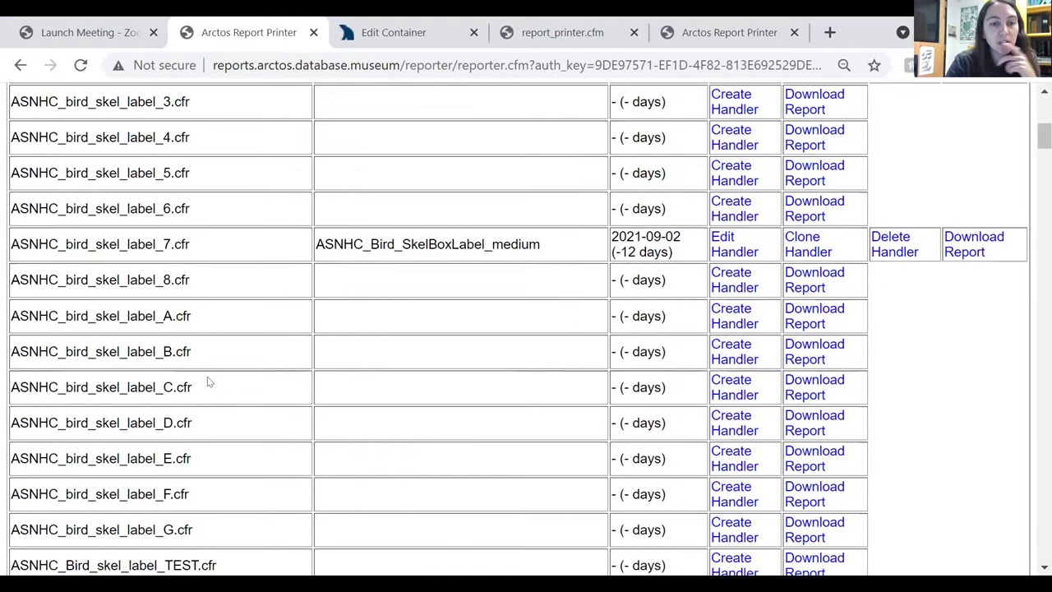
scroll(176, 375, "down", 4)
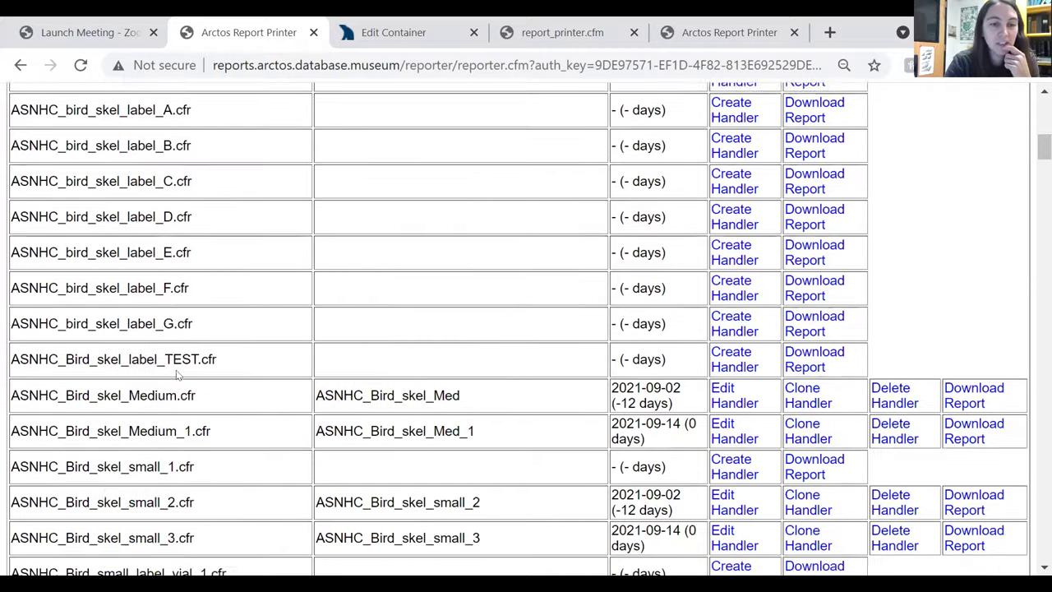
scroll(175, 376, "down", 1)
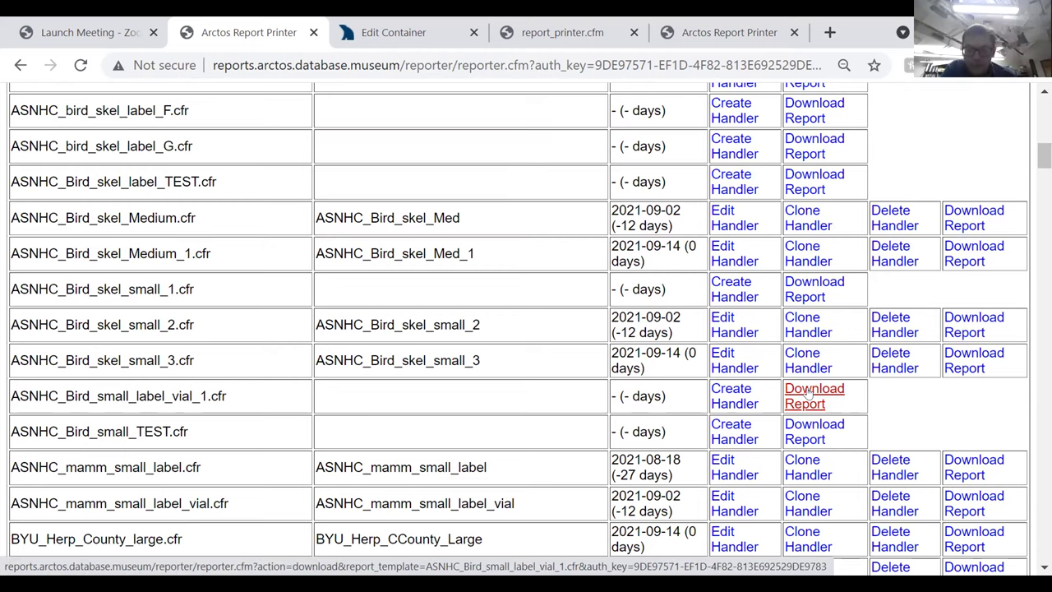
scroll(809, 395, "down", 3)
scroll(810, 395, "down", 3)
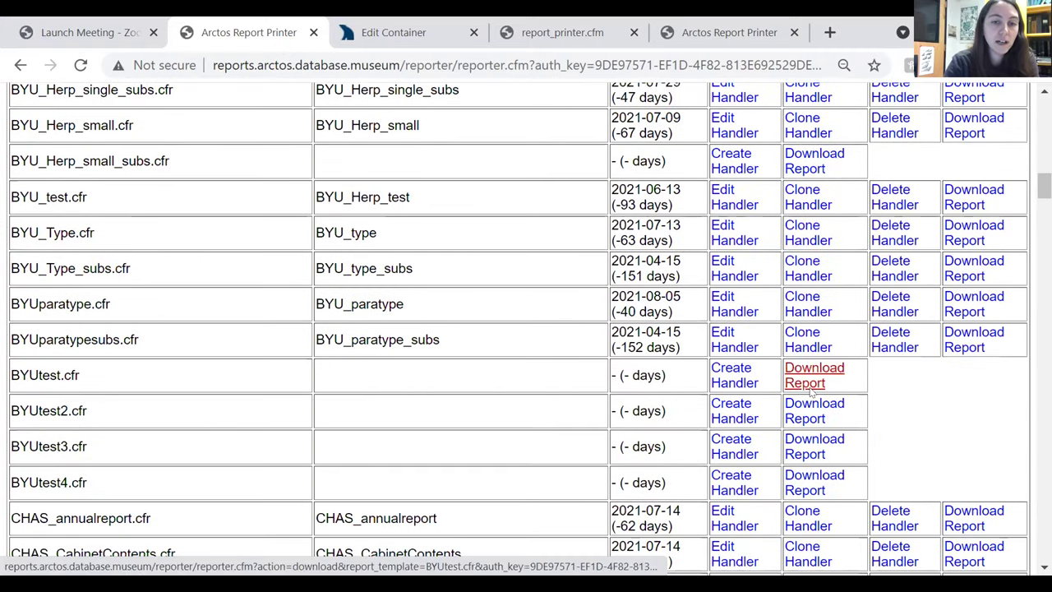
left_click(810, 386)
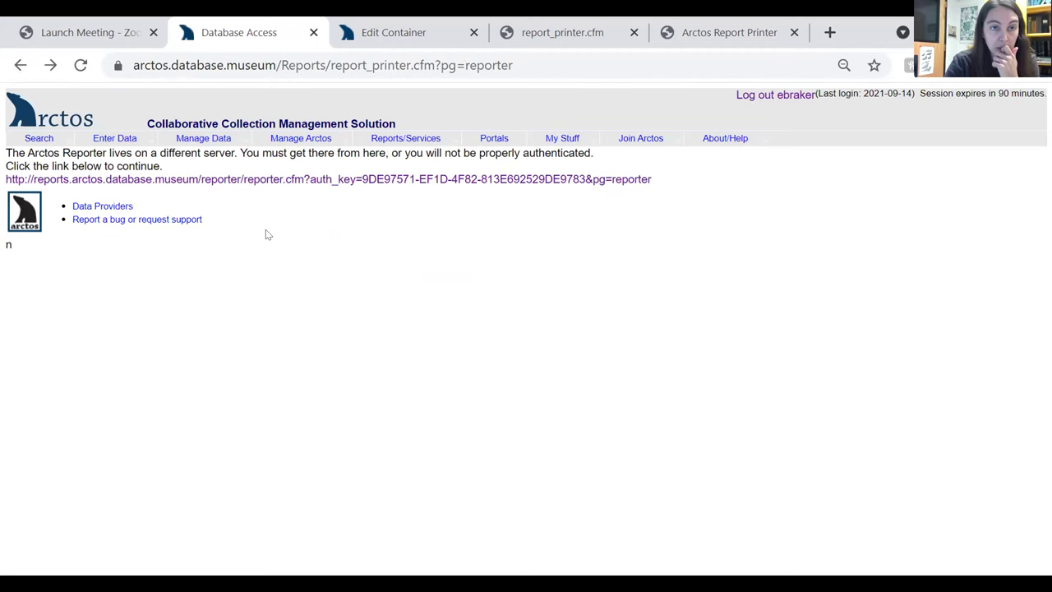
- Search taxonomy for Oncorhynchus clarkii, picked from the Taxon Name suggestions
left_click(328, 179)
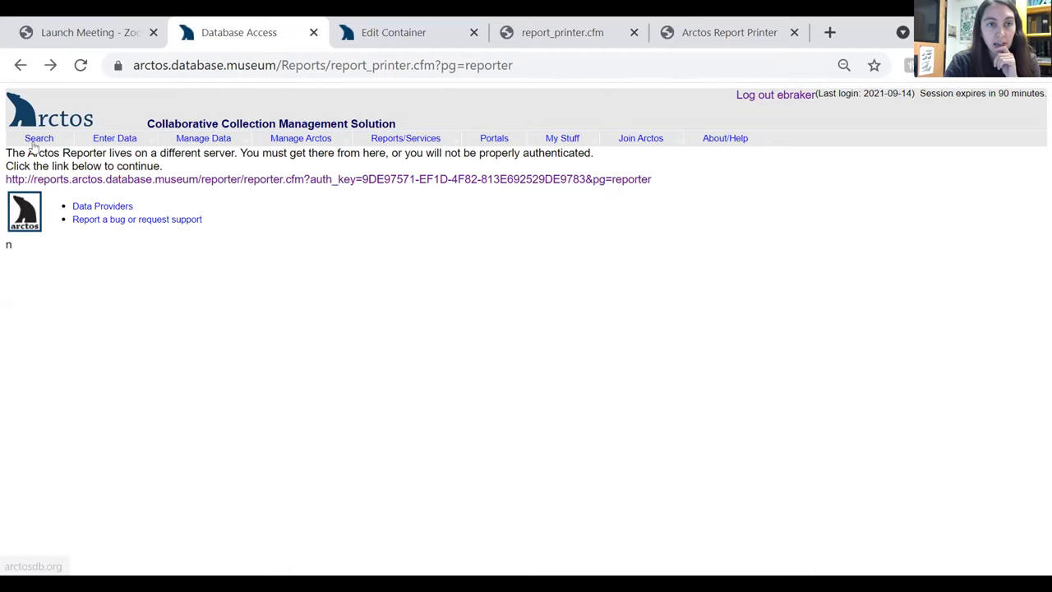
mouse_move(34, 145)
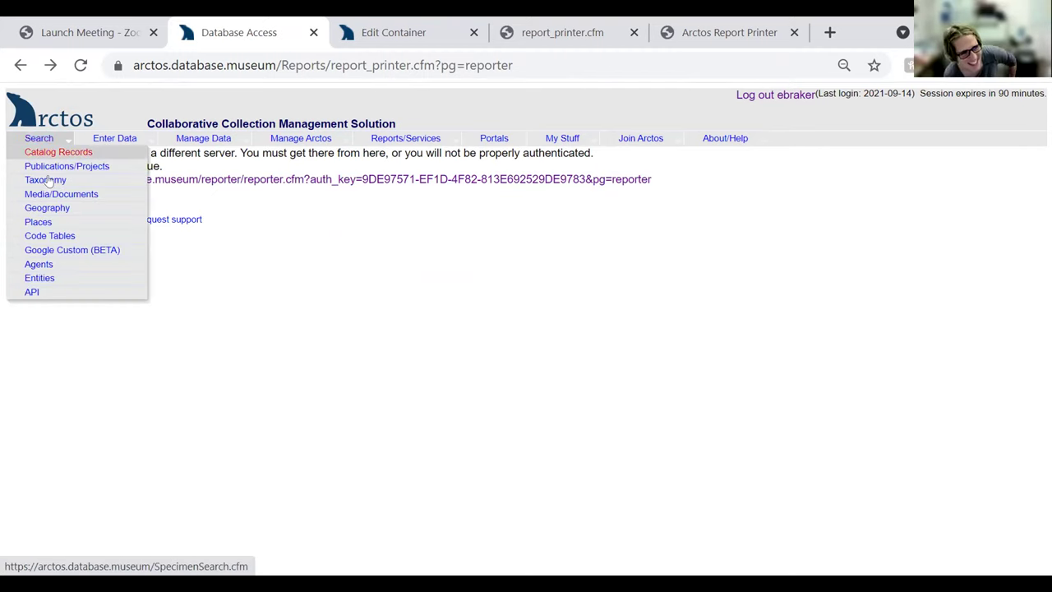
left_click(47, 181)
left_click(68, 322)
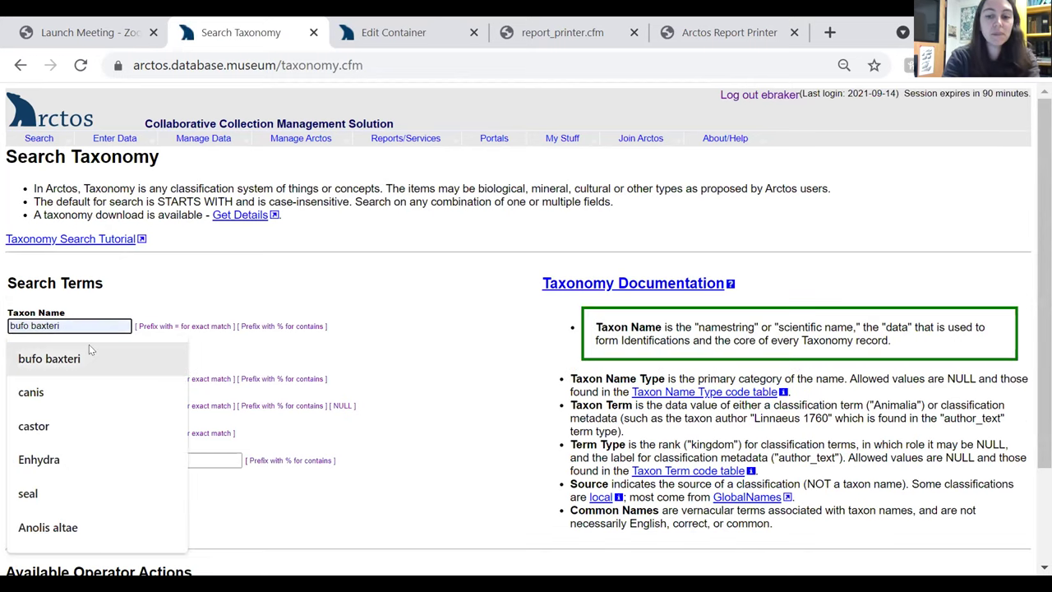
type("orhynchus clarkii")
left_click(66, 393)
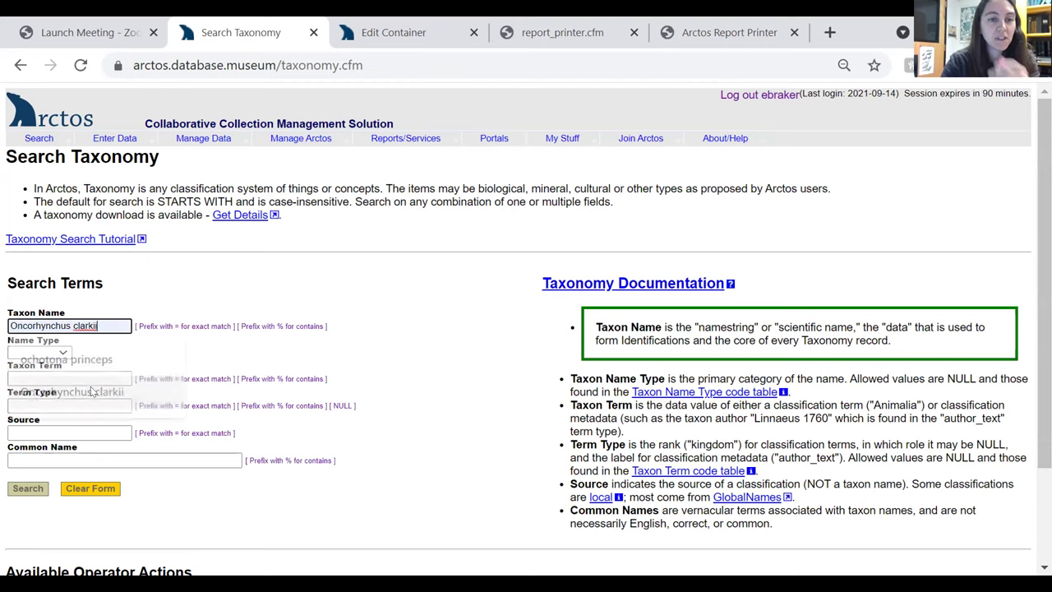
left_click(27, 489)
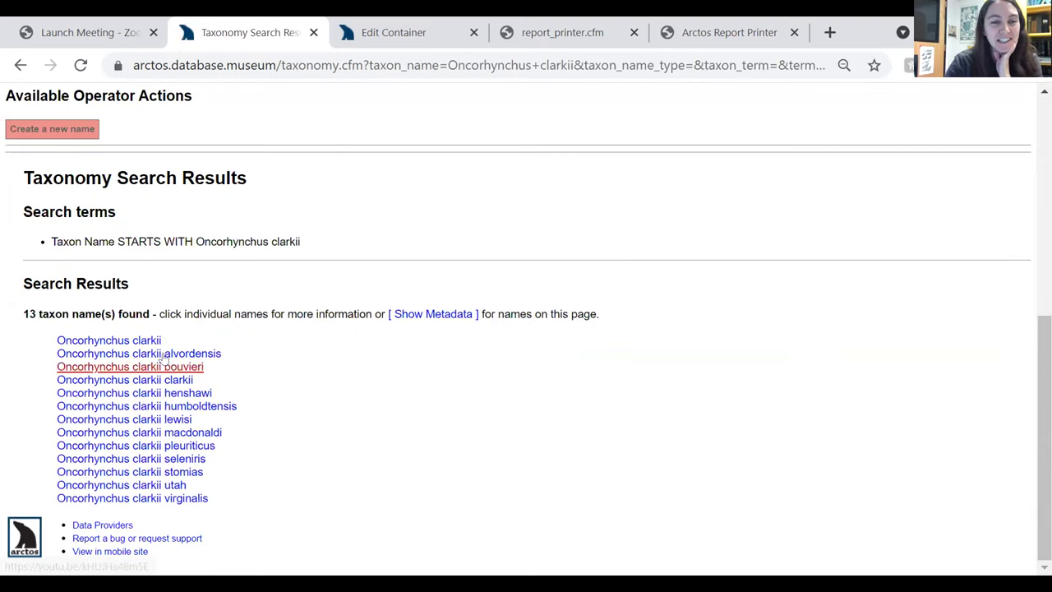
left_click(98, 340)
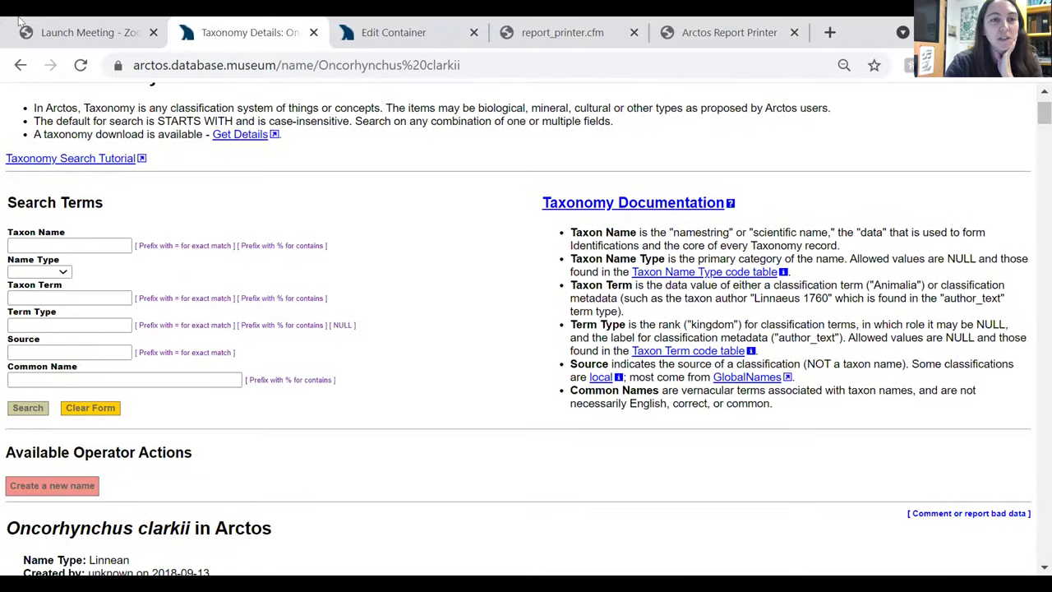
left_click(21, 65)
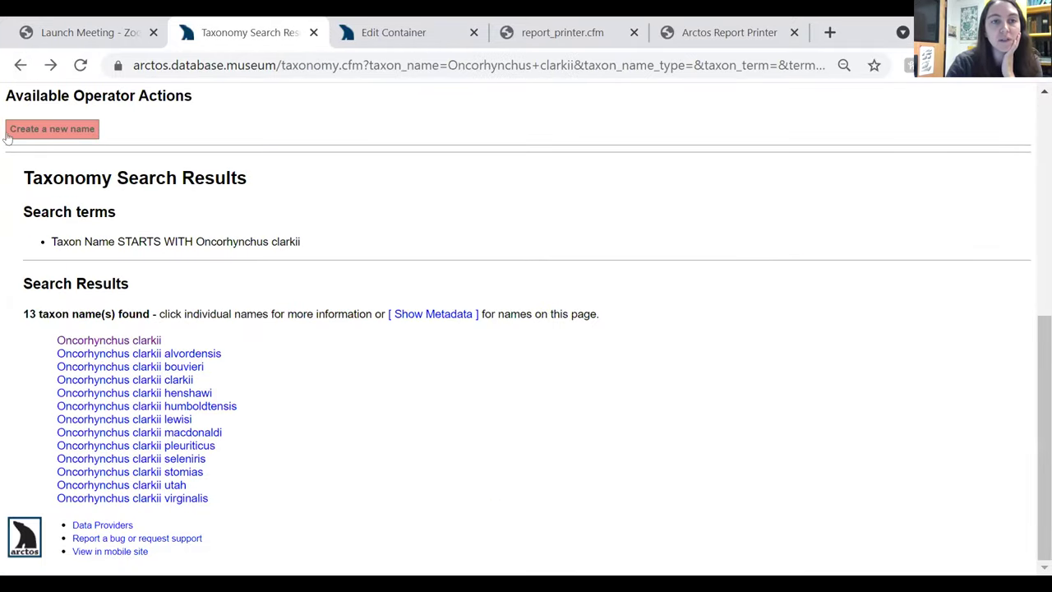
scroll(99, 212, "up", 1)
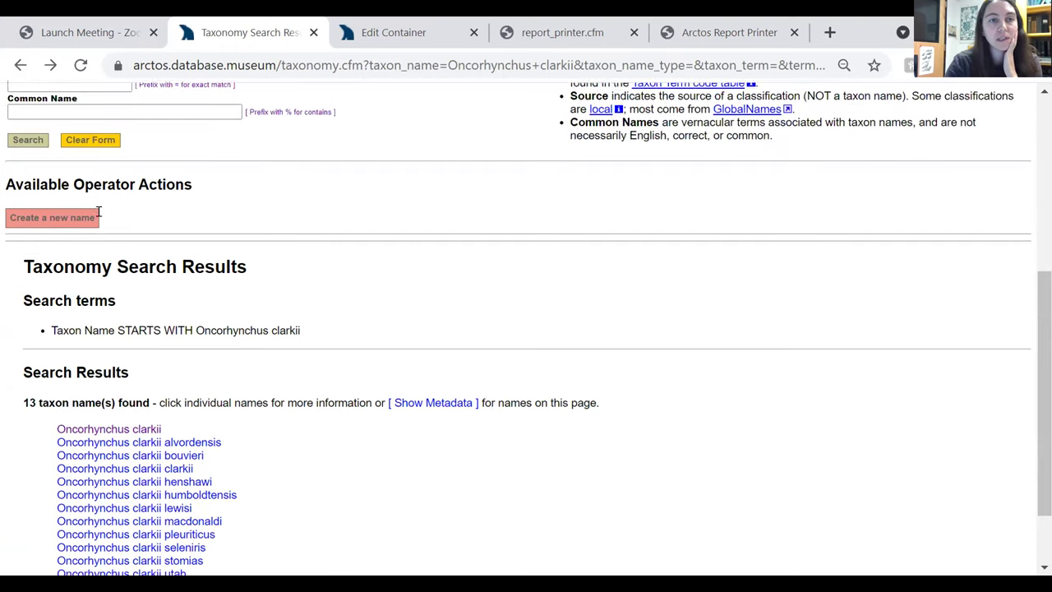
scroll(98, 211, "down", 1)
scroll(99, 212, "up", 3)
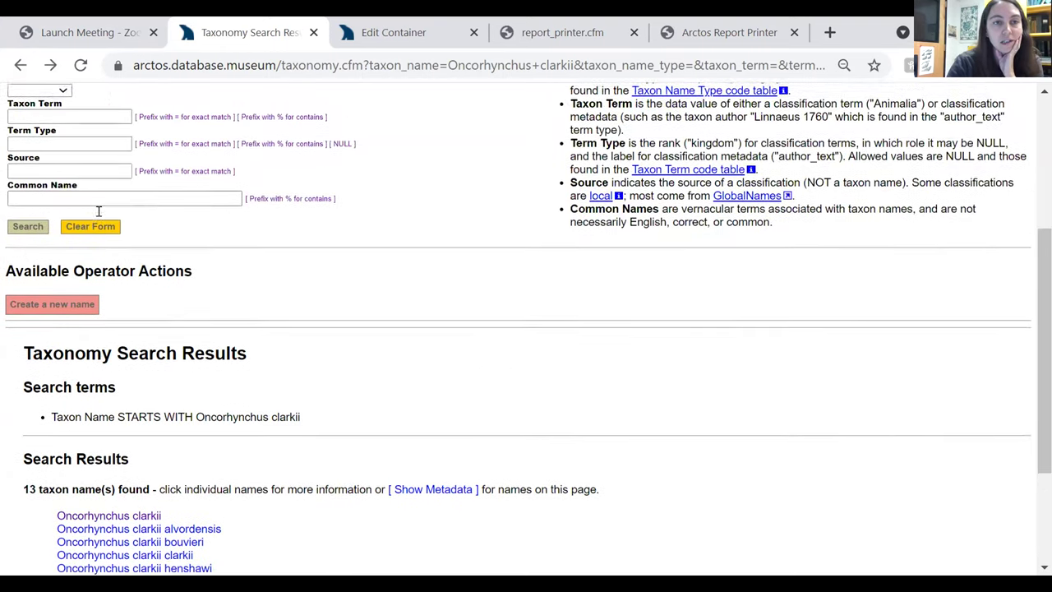
scroll(99, 212, "down", 3)
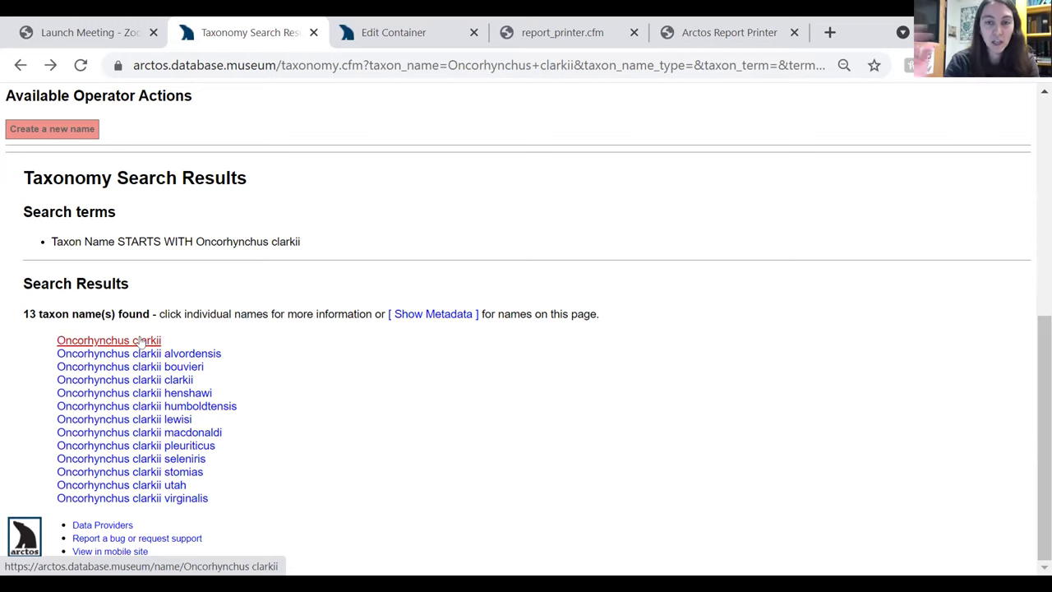
left_click(142, 340)
scroll(141, 340, "down", 6)
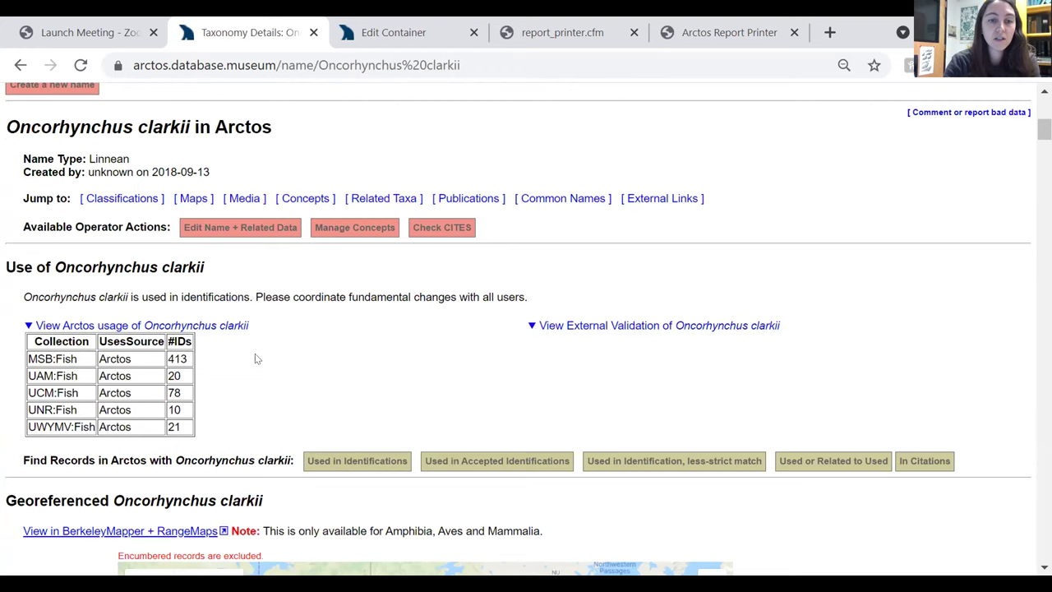
scroll(255, 358, "down", 1)
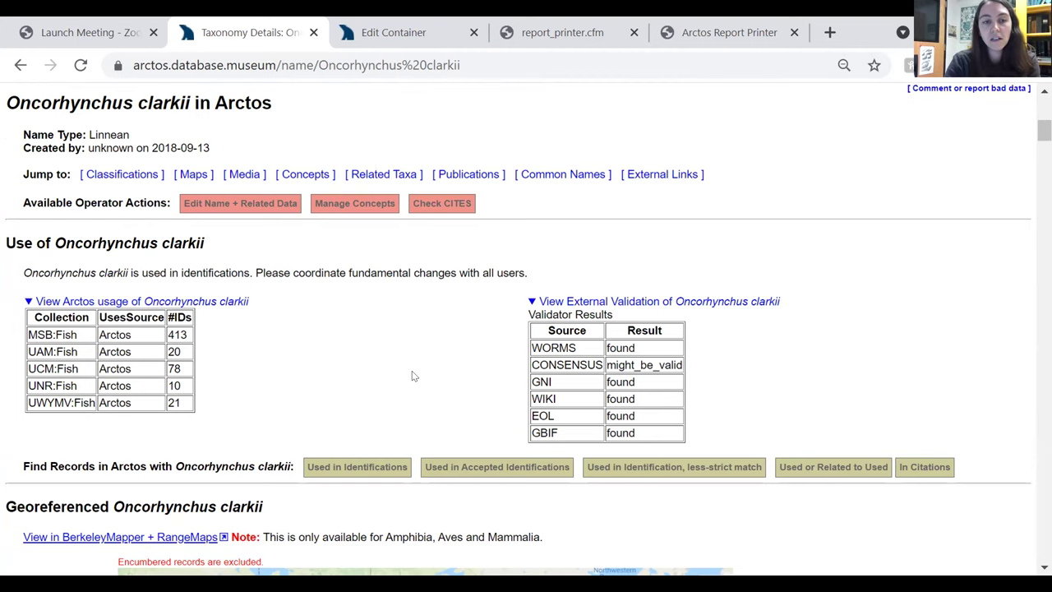
scroll(411, 374, "down", 4)
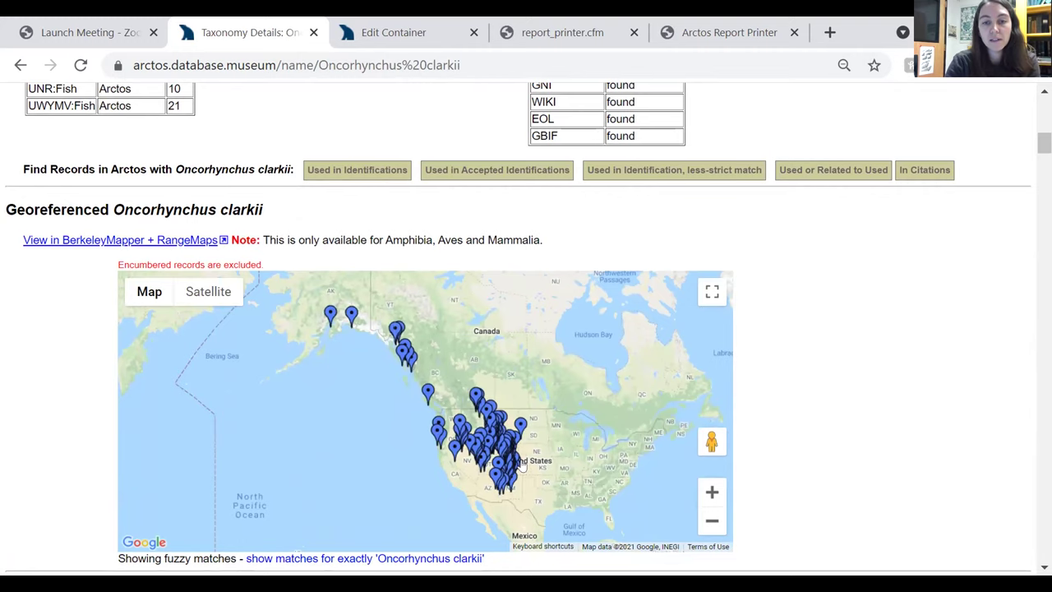
scroll(816, 415, "down", 2)
scroll(815, 415, "down", 1)
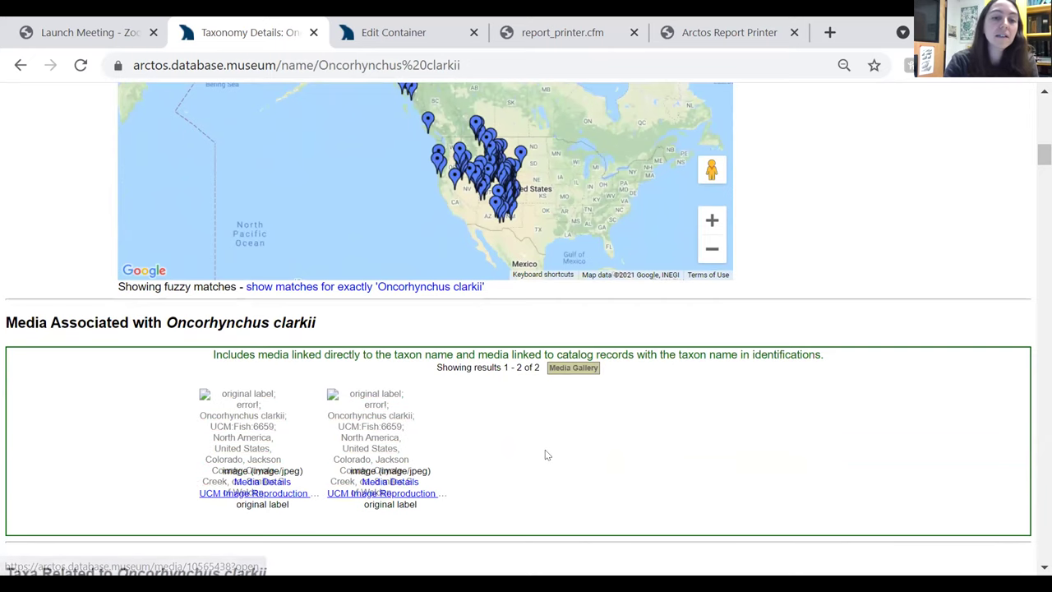
scroll(545, 449, "down", 3)
scroll(545, 450, "down", 1)
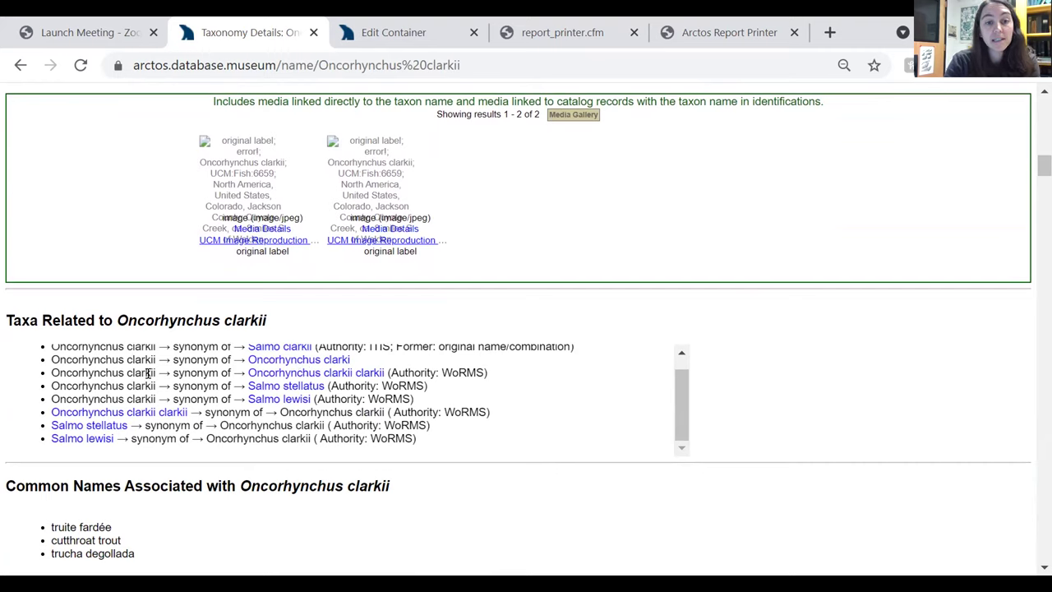
scroll(147, 376, "up", 1)
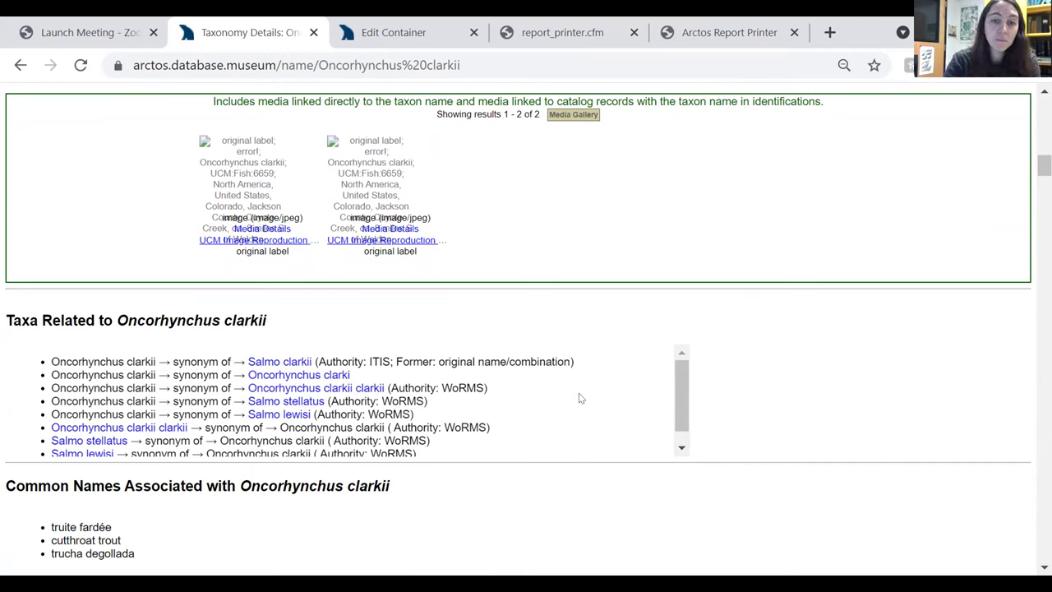
- Follow the Oncorhynchus clarkii clarkii synonym link and read its classifications down to FishBase Cache and Freebase
left_click(374, 388)
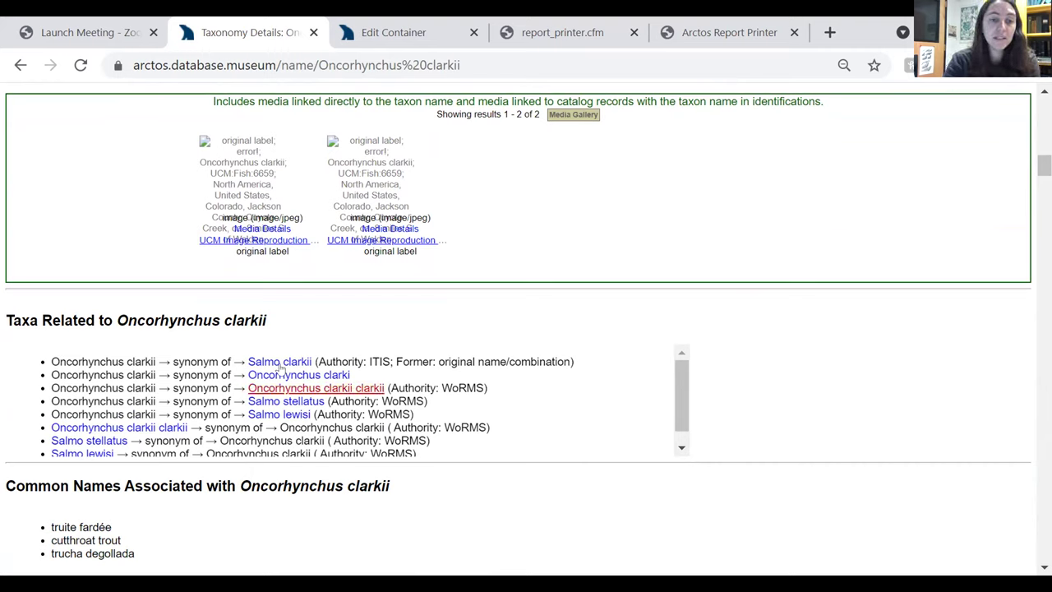
scroll(413, 377, "down", 1)
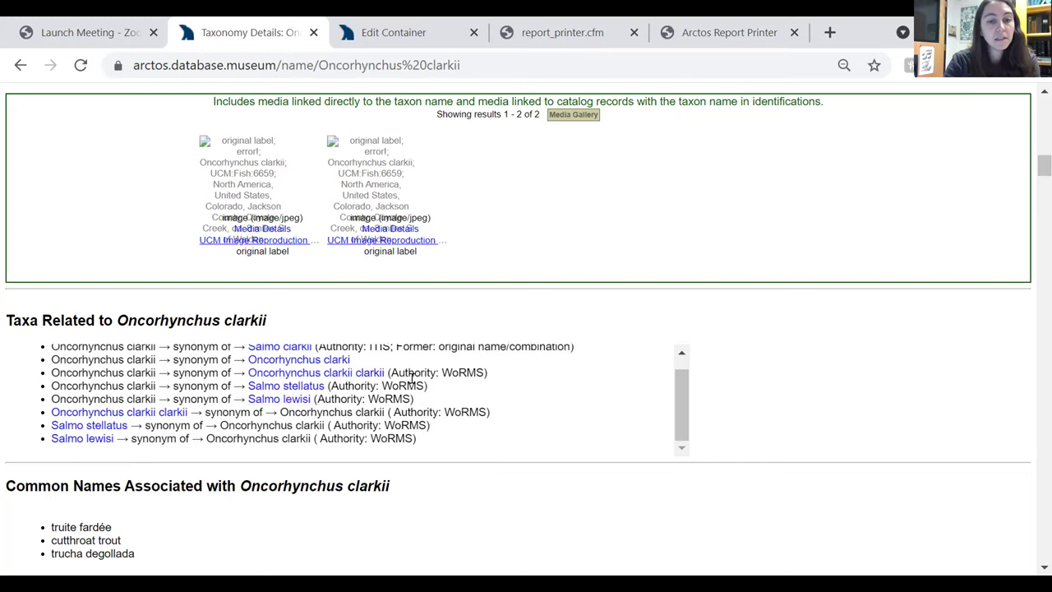
scroll(439, 483, "down", 1)
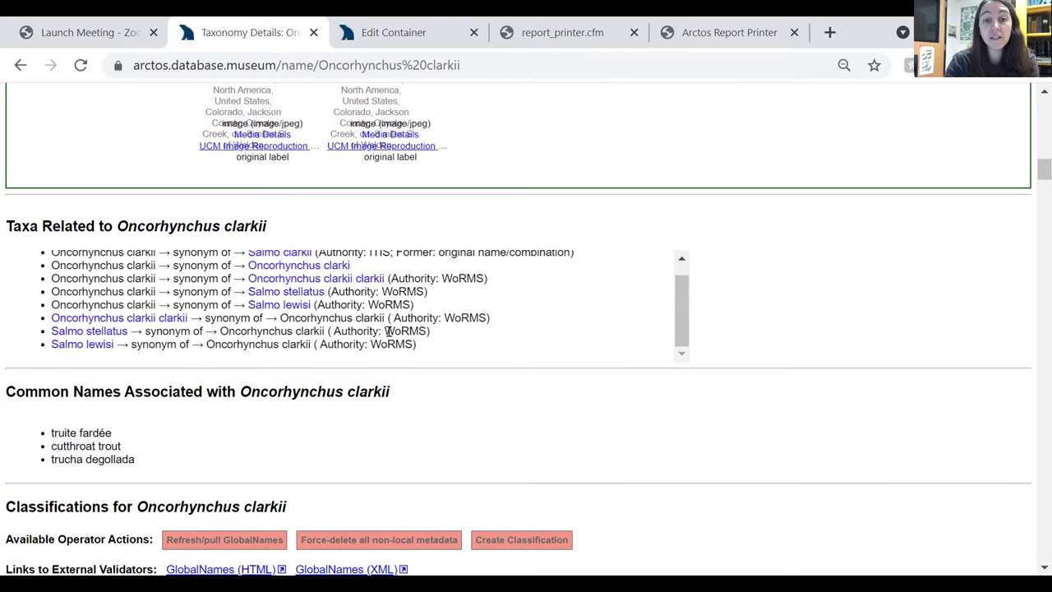
scroll(394, 327, "up", 1)
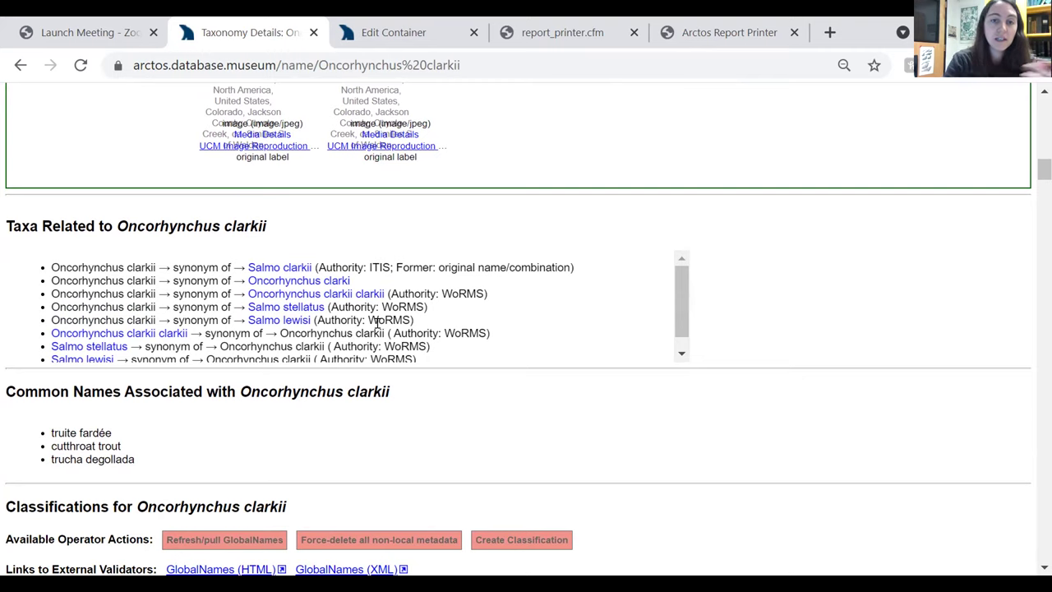
scroll(419, 359, "down", 1)
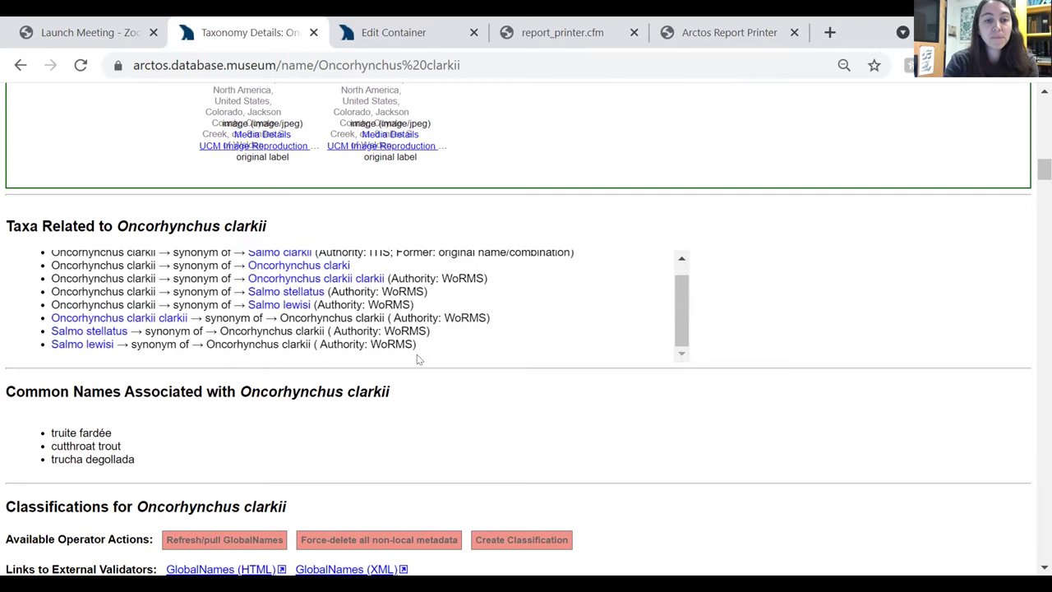
scroll(551, 423, "down", 4)
scroll(553, 426, "down", 1)
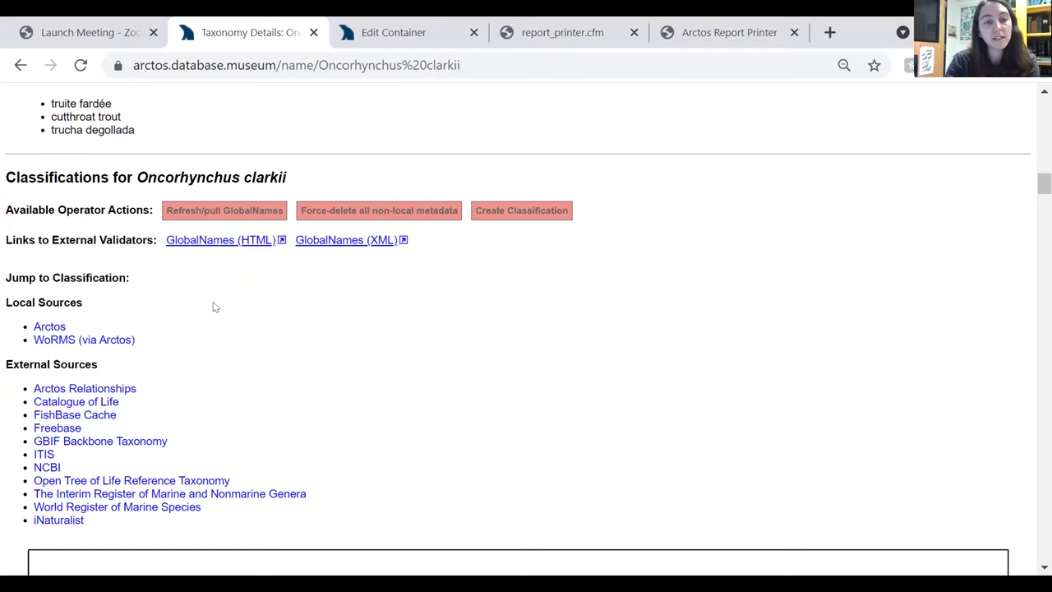
scroll(212, 306, "down", 5)
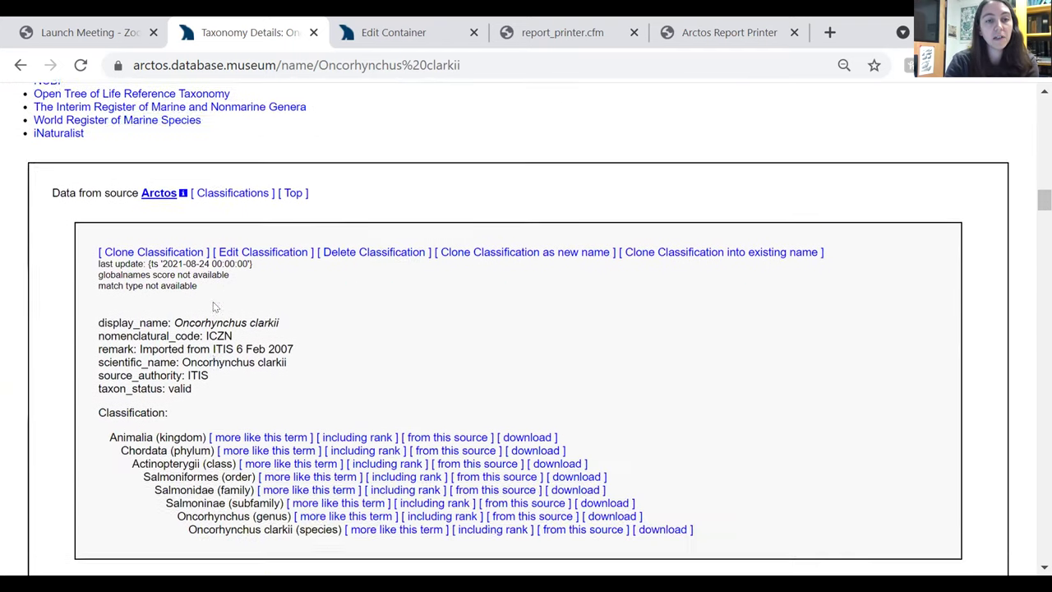
scroll(213, 307, "down", 1)
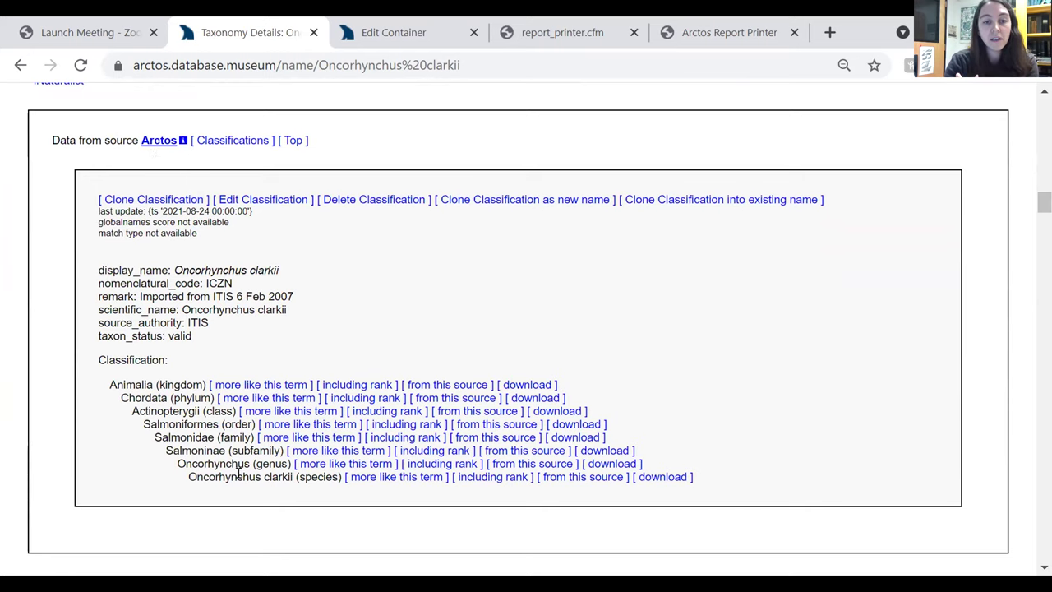
scroll(239, 470, "down", 8)
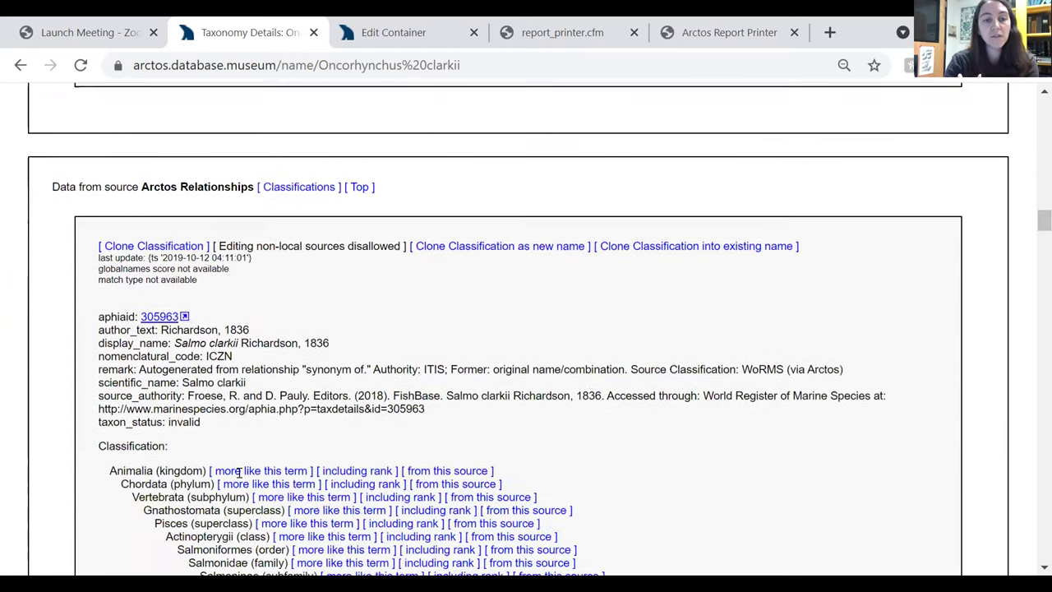
scroll(239, 473, "down", 7)
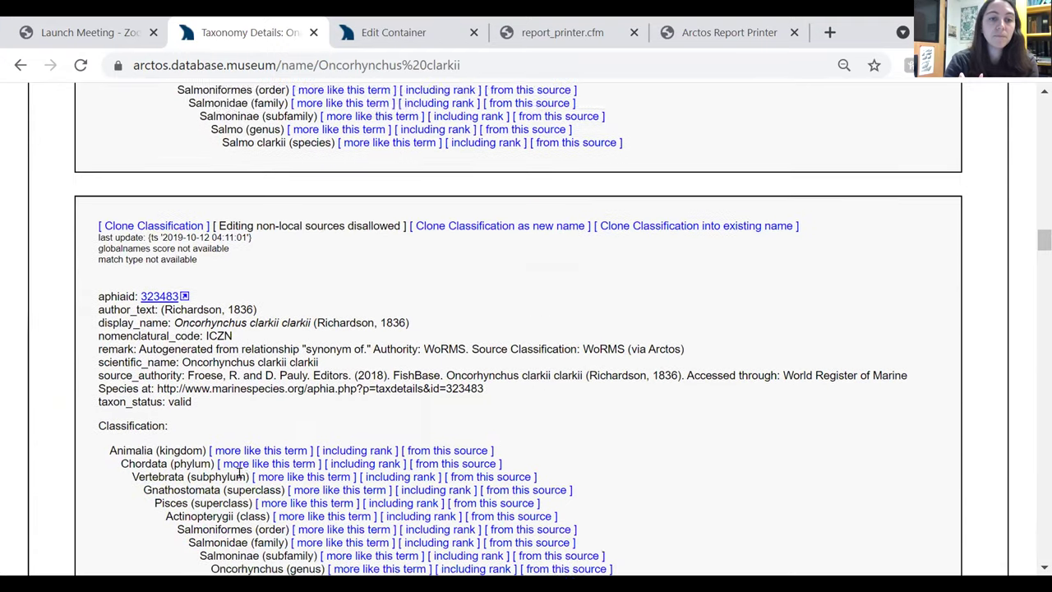
scroll(239, 472, "down", 1)
scroll(239, 472, "up", 2)
scroll(239, 473, "down", 2)
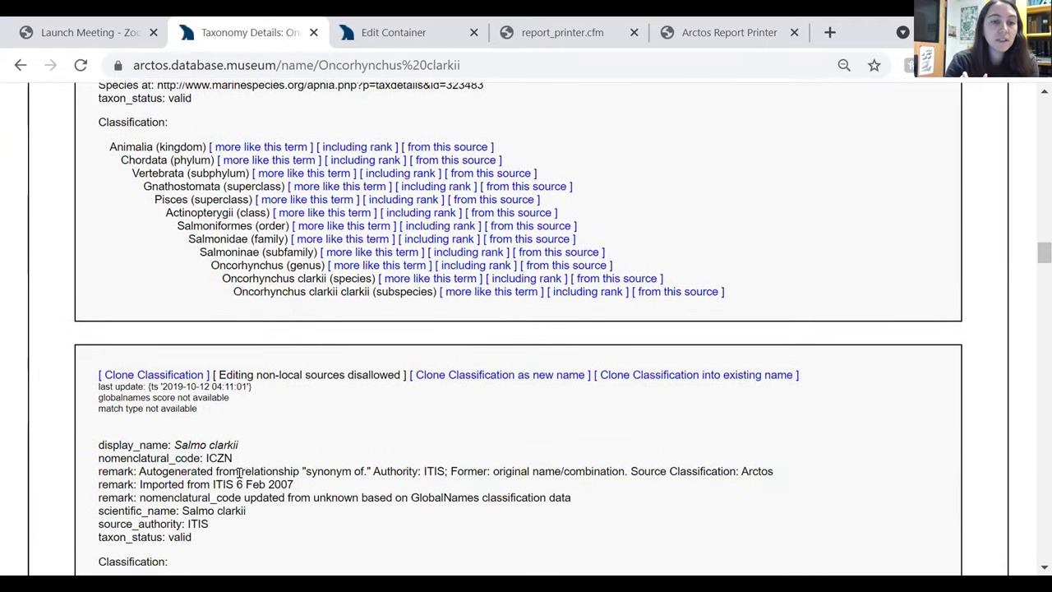
scroll(239, 472, "down", 2)
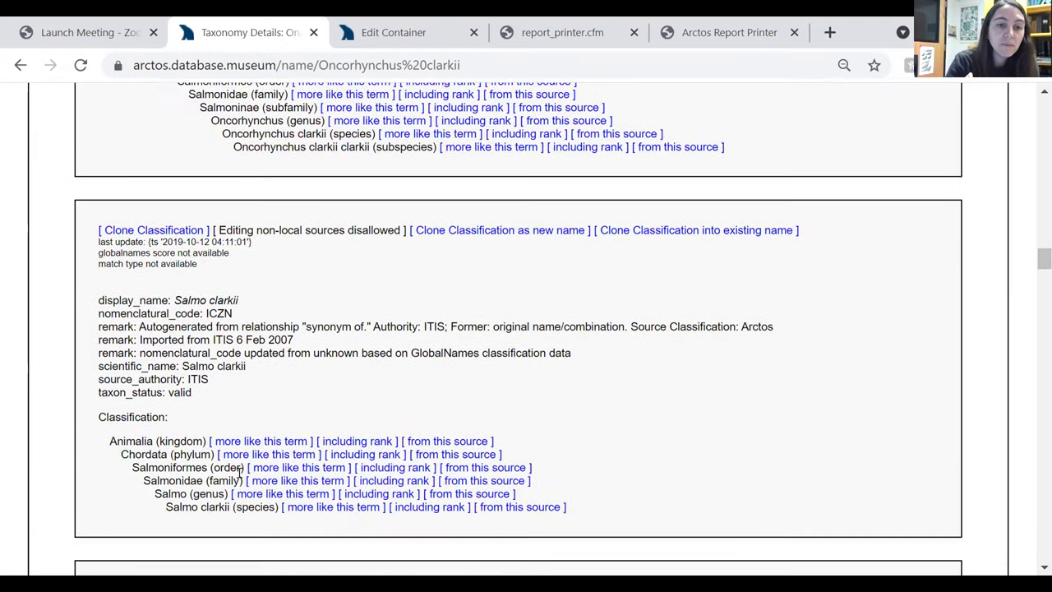
scroll(239, 470, "down", 4)
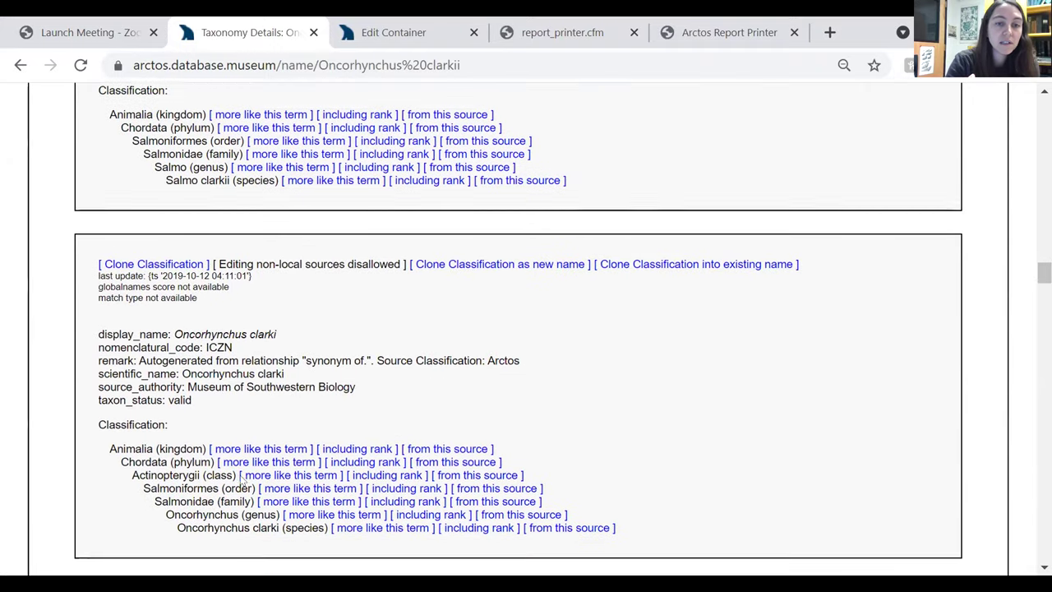
scroll(239, 472, "down", 2)
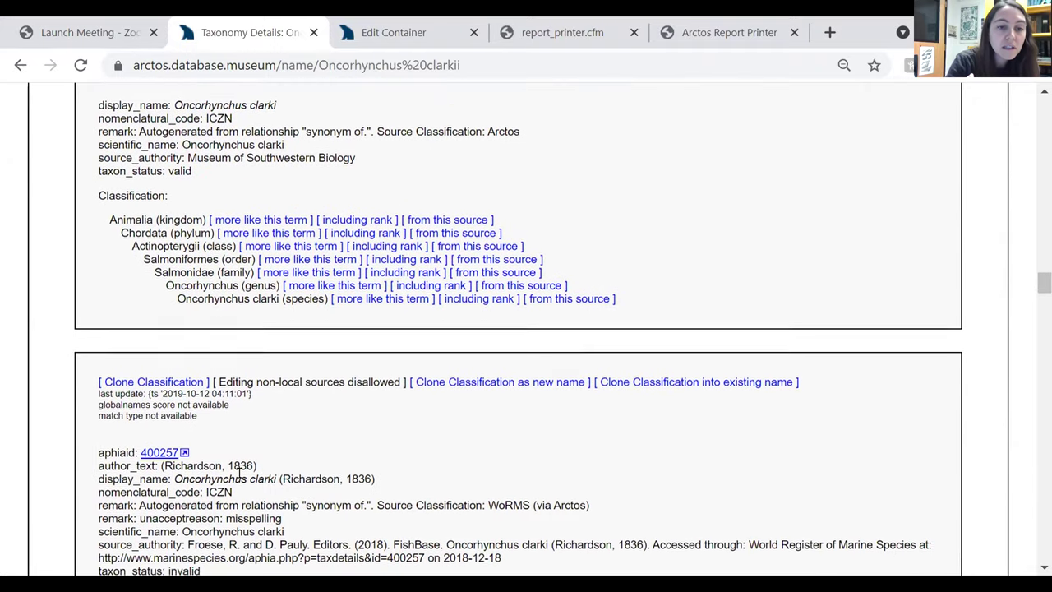
scroll(239, 472, "down", 1)
scroll(239, 472, "down", 3)
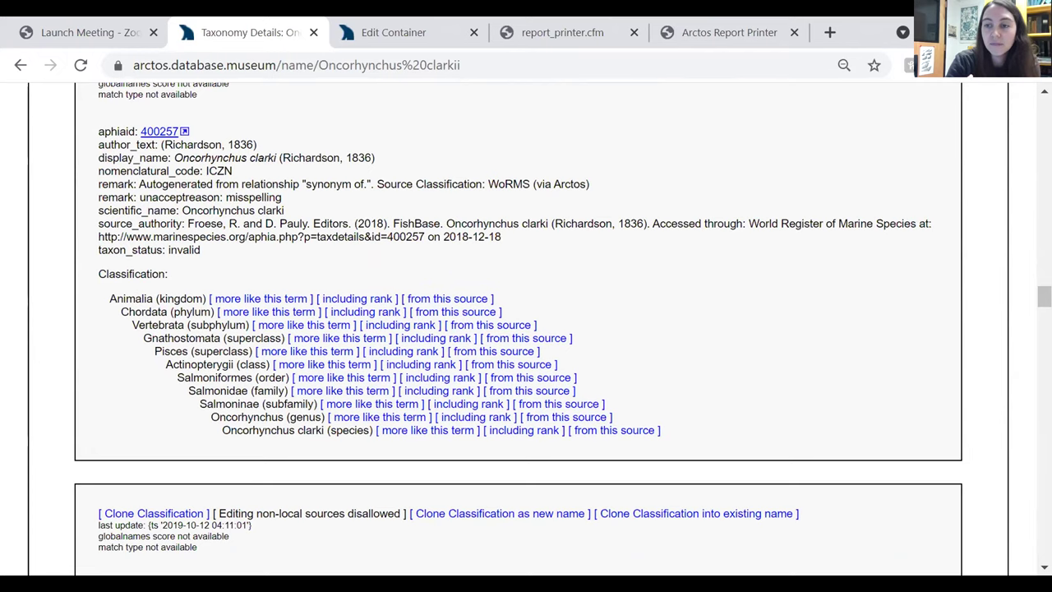
scroll(525, 328, "down", 9)
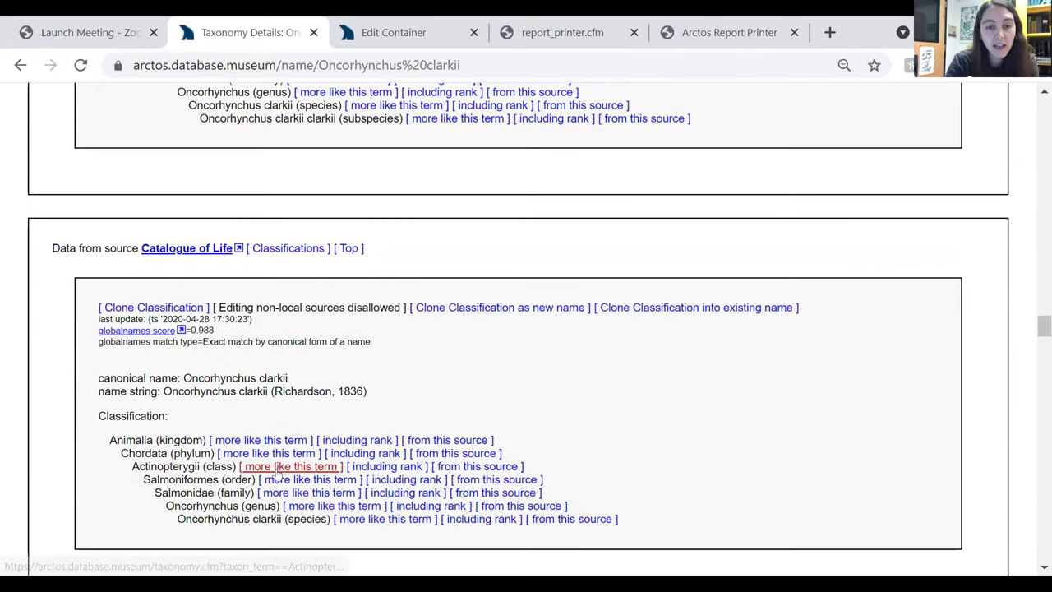
scroll(276, 468, "down", 4)
scroll(137, 361, "down", 1)
scroll(138, 366, "down", 2)
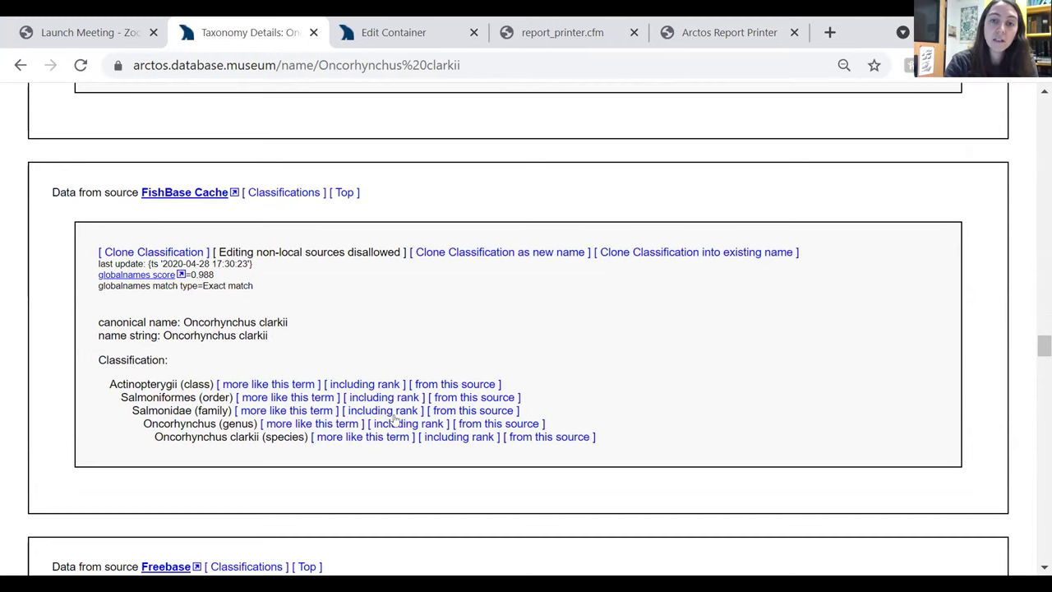
scroll(763, 403, "down", 2)
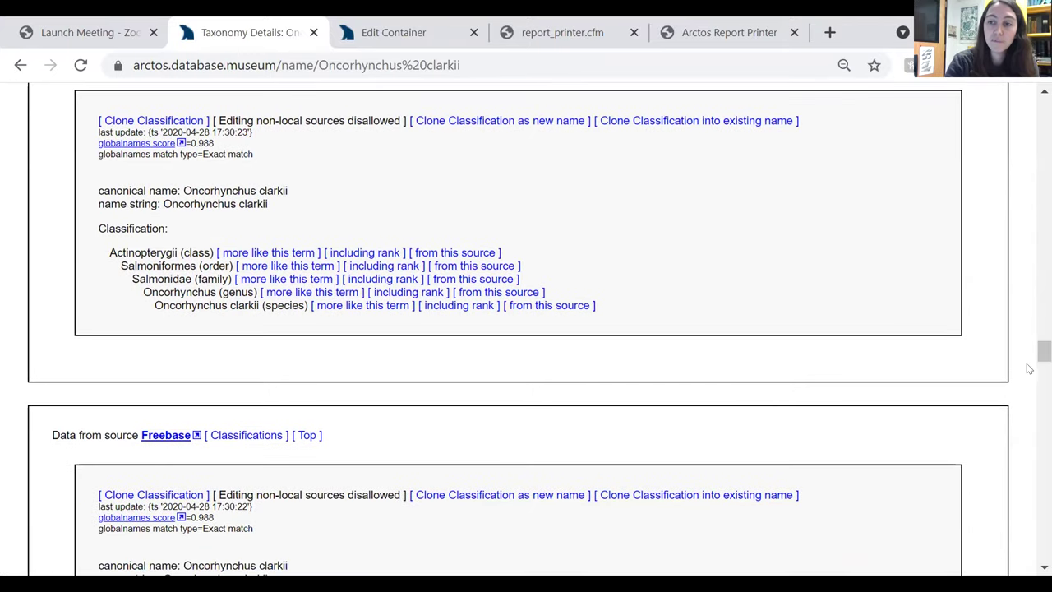
left_click_drag(1043, 351, 1043, 103)
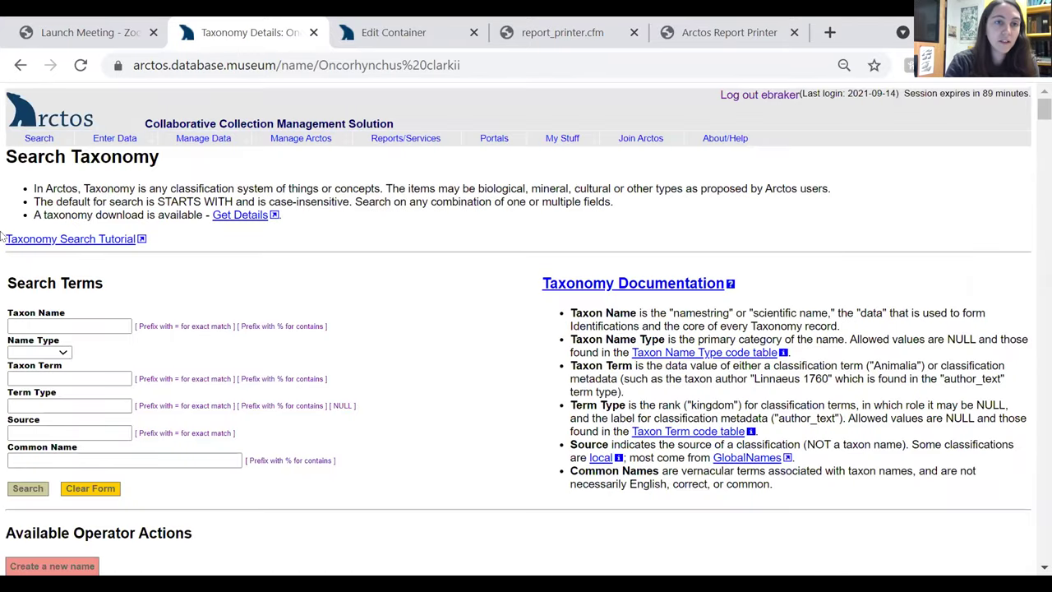
mouse_move(39, 138)
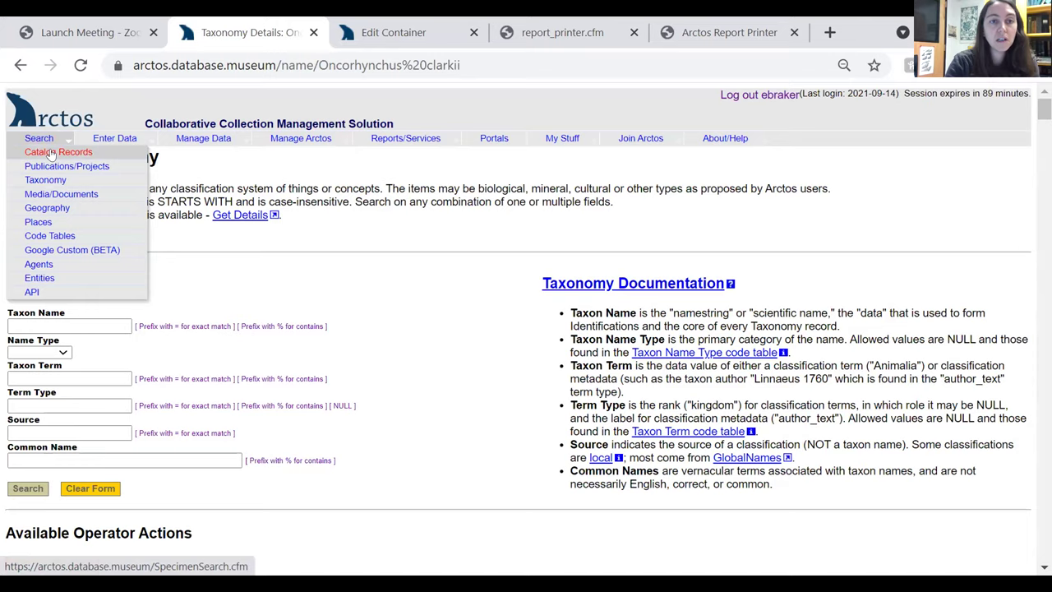
left_click(51, 156)
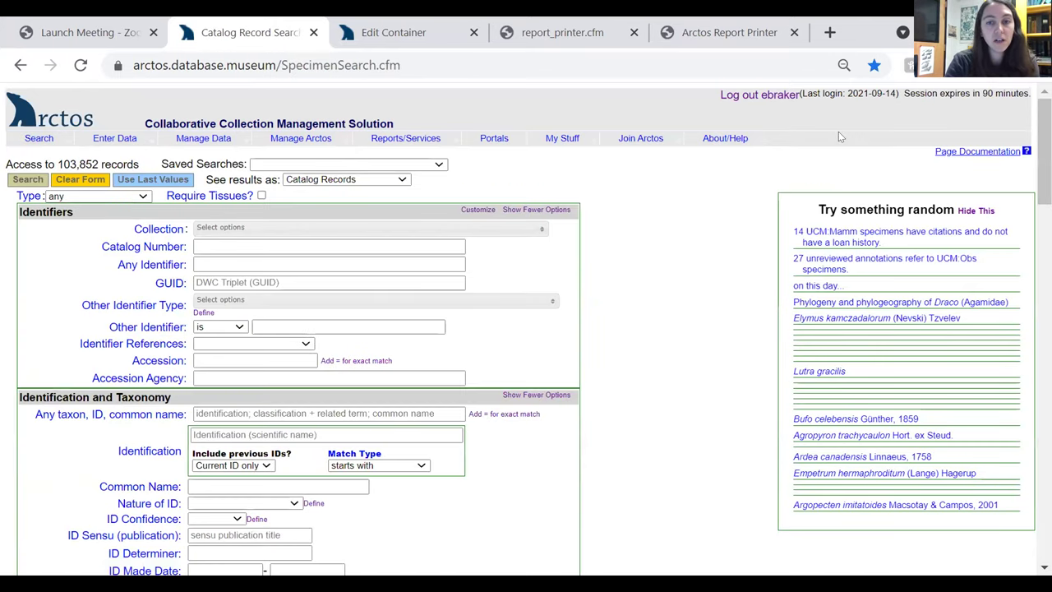
scroll(604, 237, "down", 5)
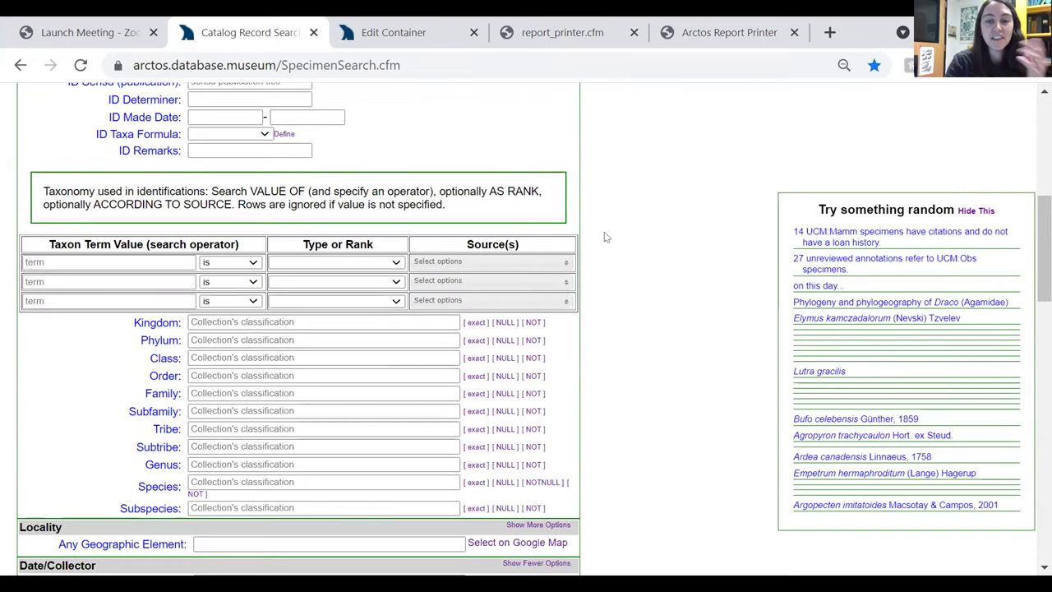
scroll(604, 237, "down", 7)
scroll(604, 237, "up", 12)
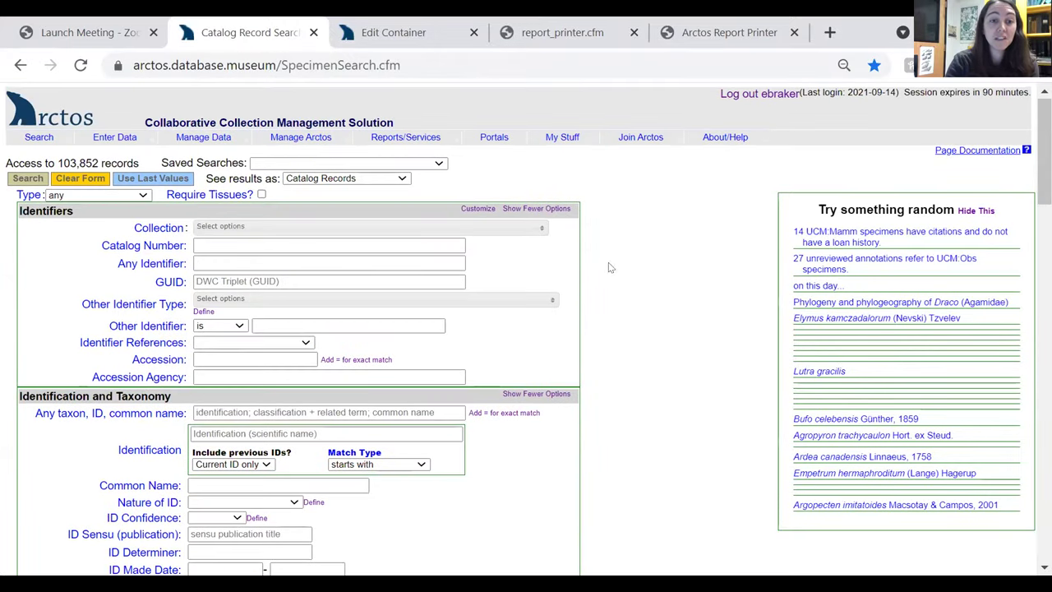
scroll(618, 299, "down", 1)
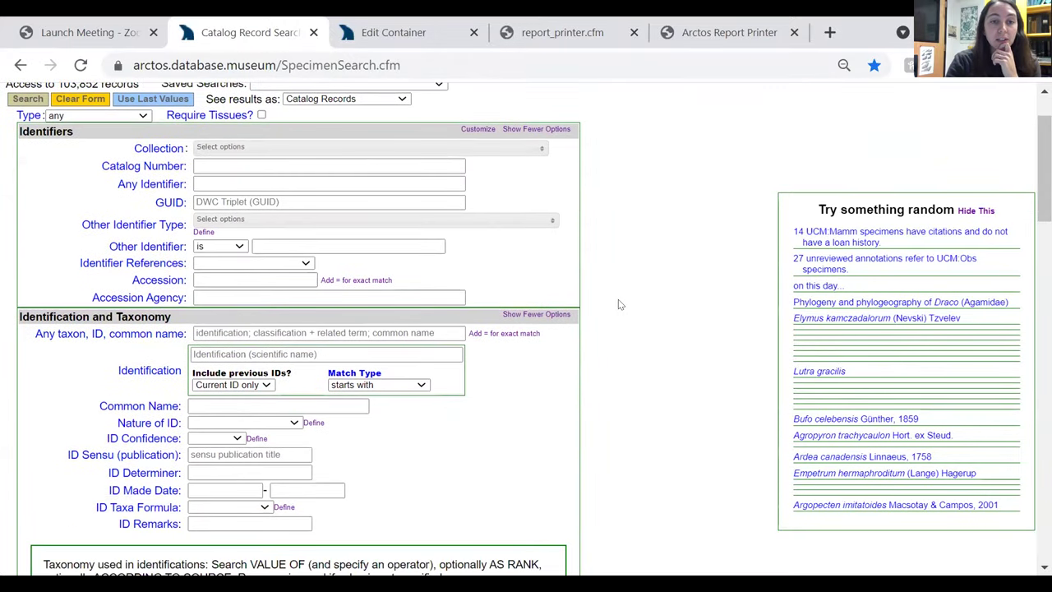
scroll(618, 302, "down", 3)
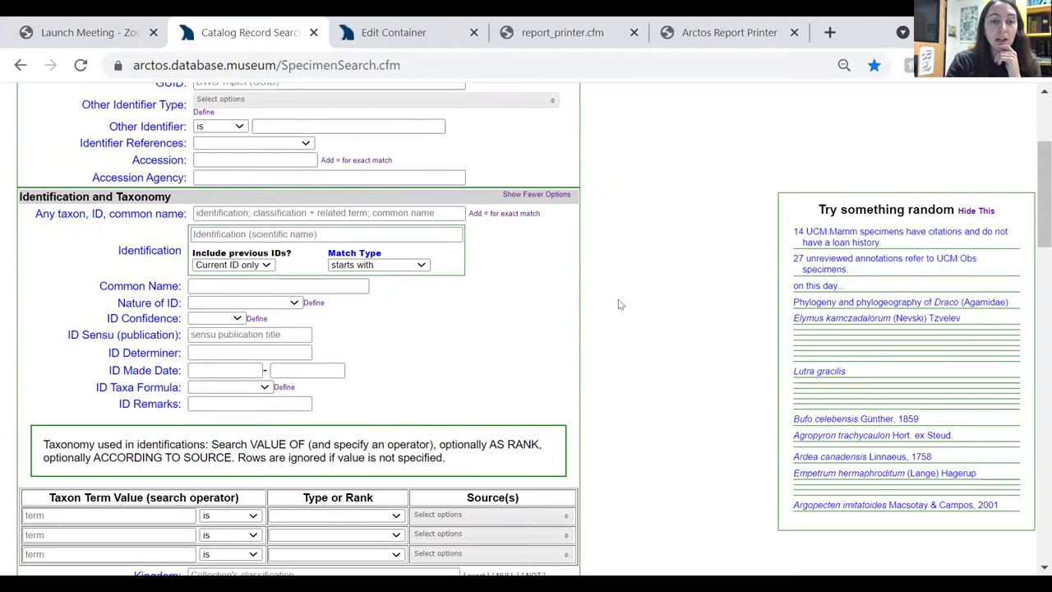
scroll(620, 304, "down", 5)
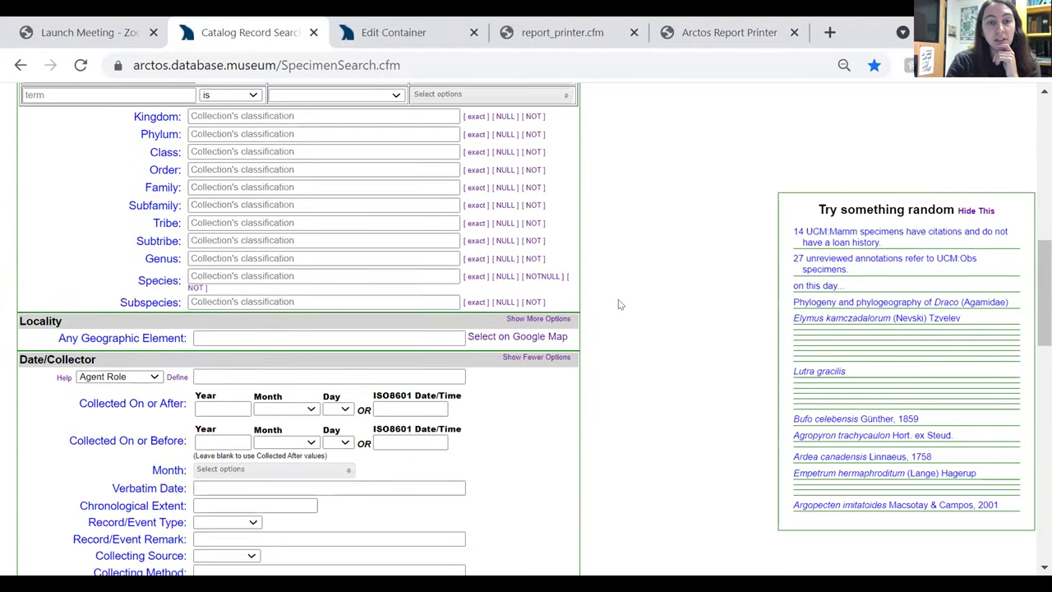
scroll(618, 299, "down", 1)
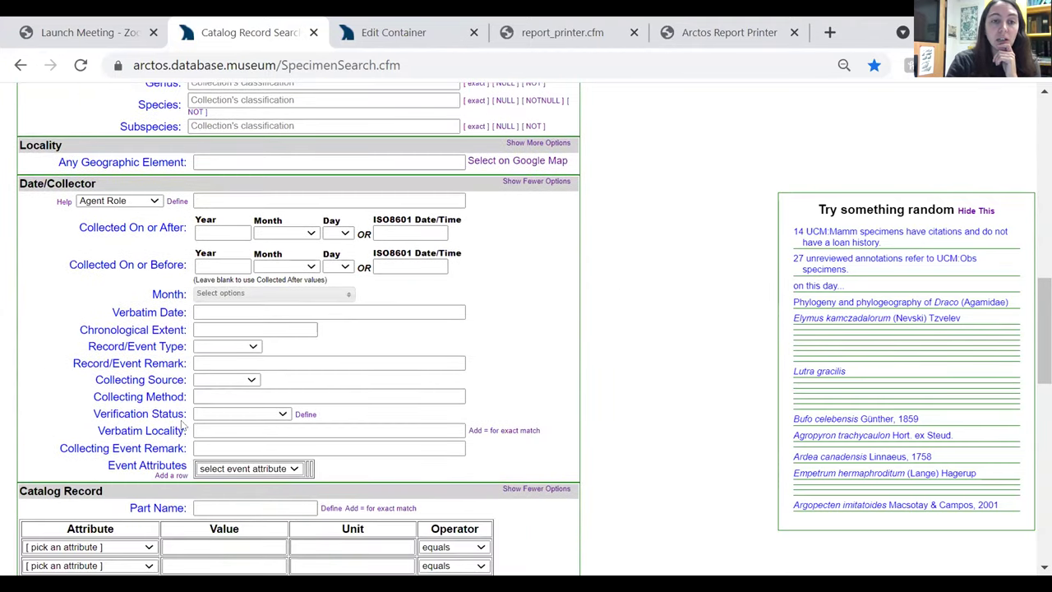
left_click(197, 234)
scroll(176, 306, "down", 3)
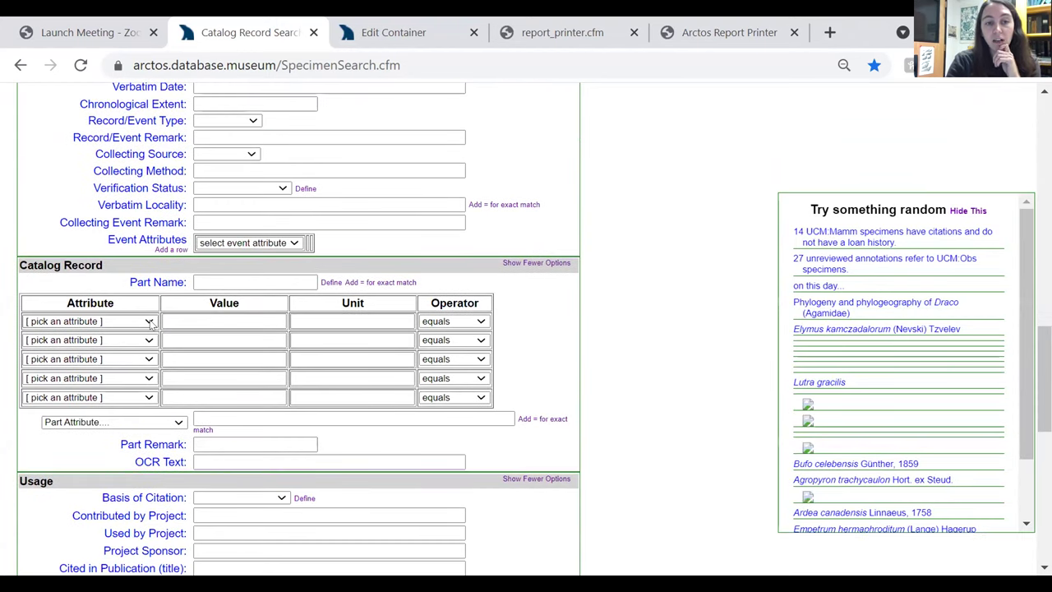
left_click(150, 322)
left_click_drag(150, 359, 145, 394)
scroll(583, 331, "up", 15)
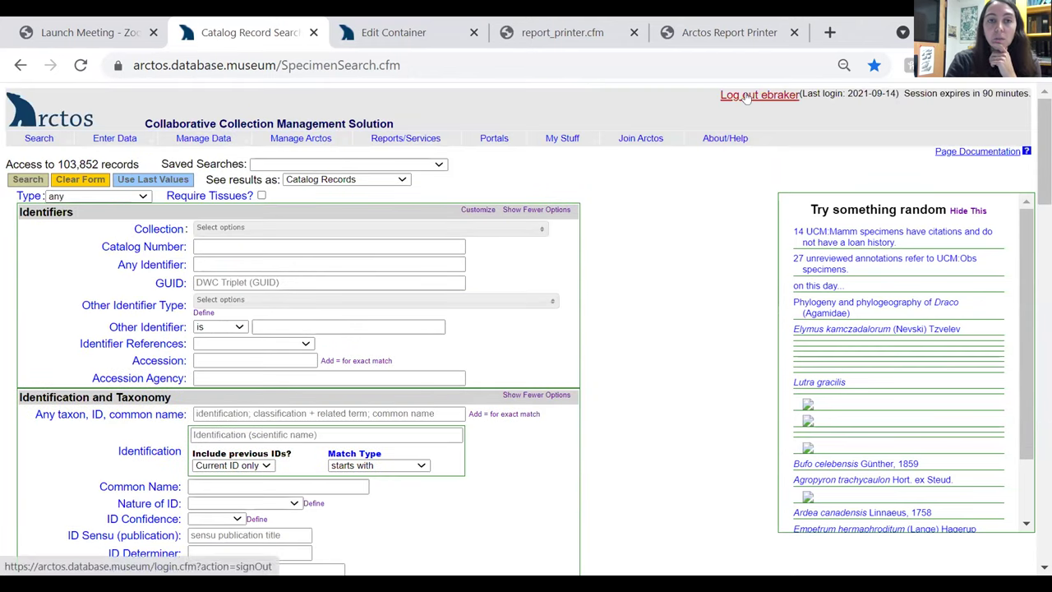
- Log out and reopen the public Catalog Records search, focusing Any Geographic Element
left_click(748, 94)
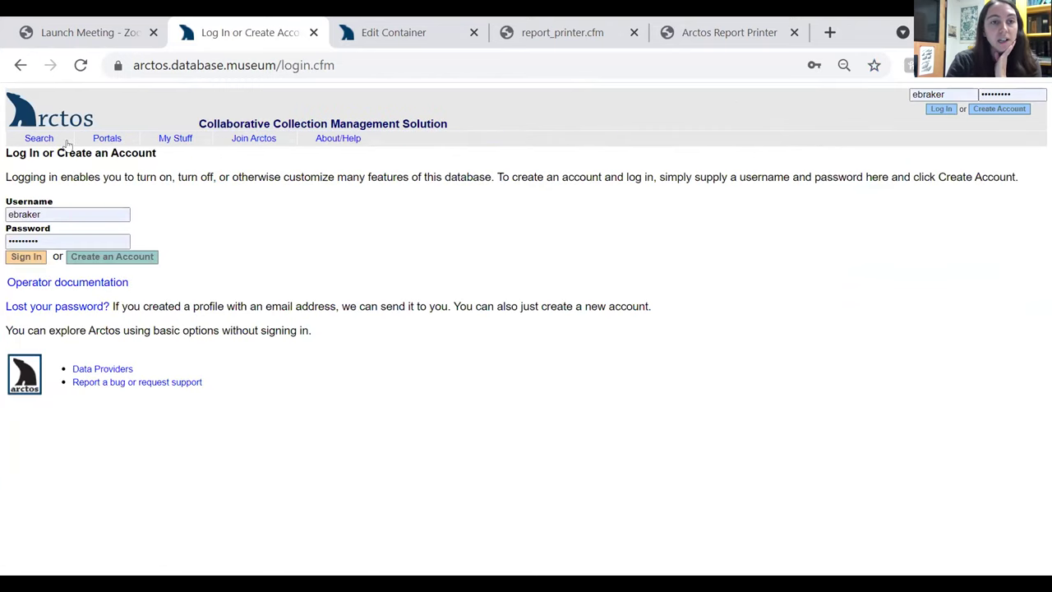
mouse_move(39, 140)
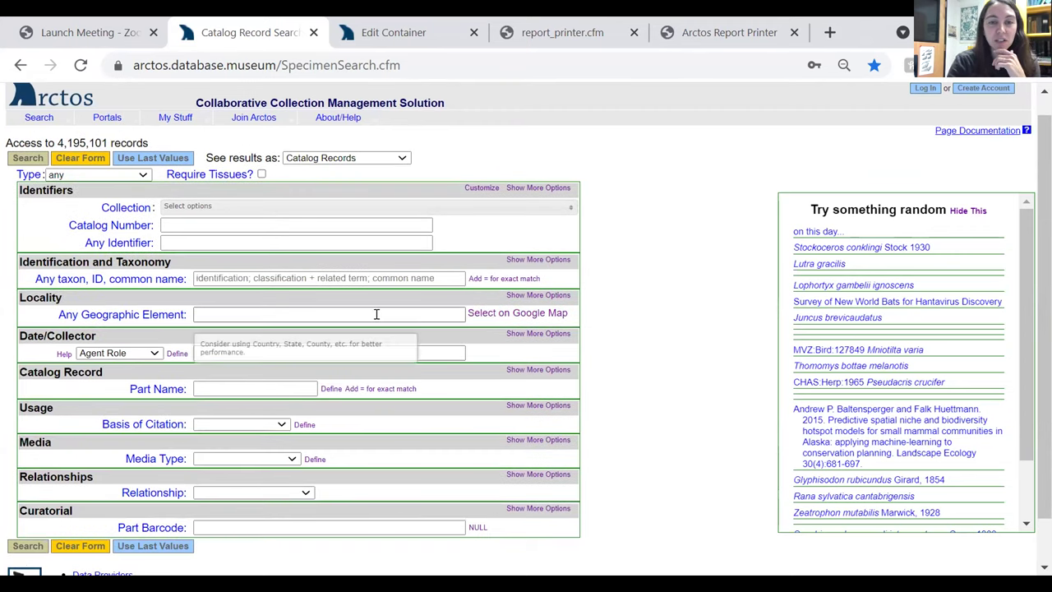
left_click(376, 314)
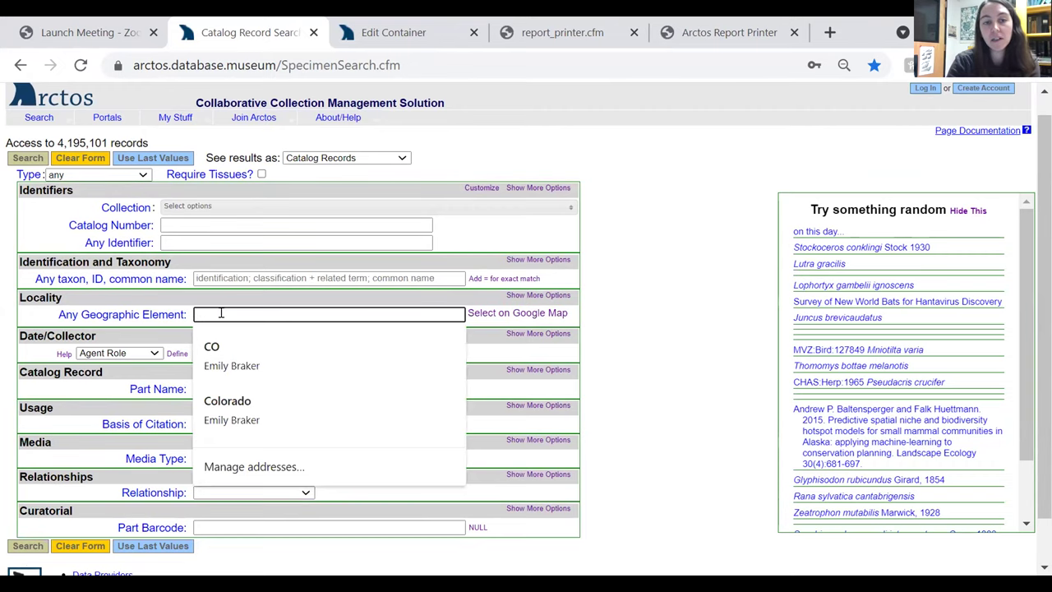
- Open the Select on Google Map tool full screen and pan the world map into position
left_click(507, 313)
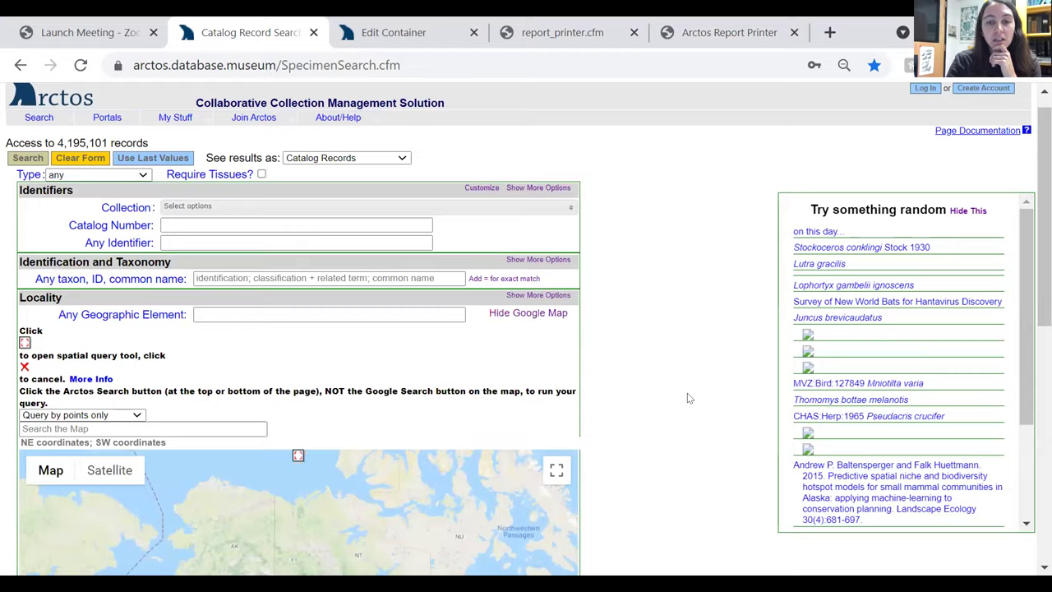
scroll(687, 393, "down", 3)
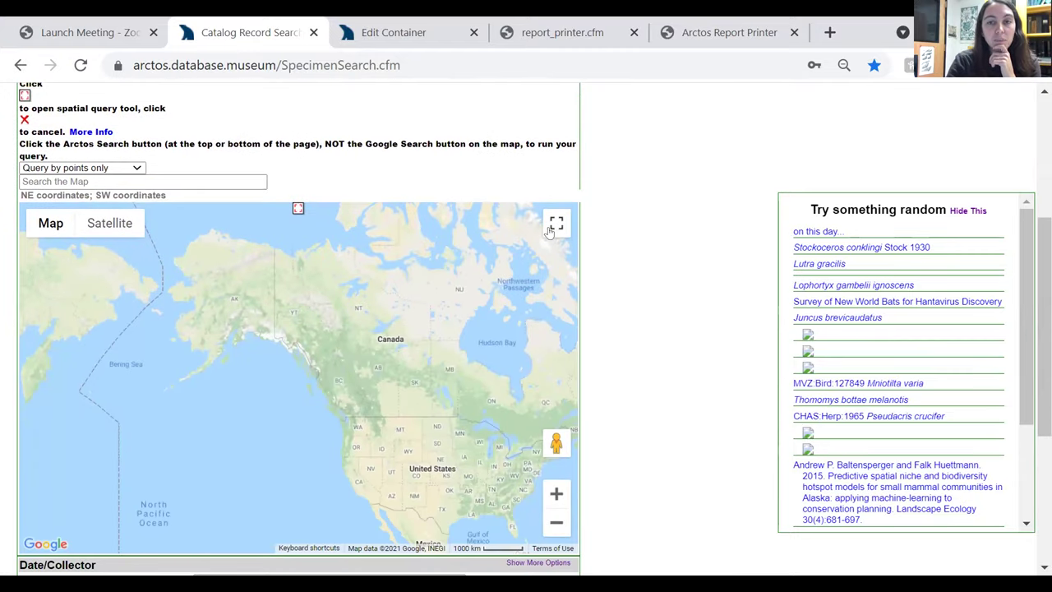
left_click(554, 233)
left_click_drag(681, 343, 609, 320)
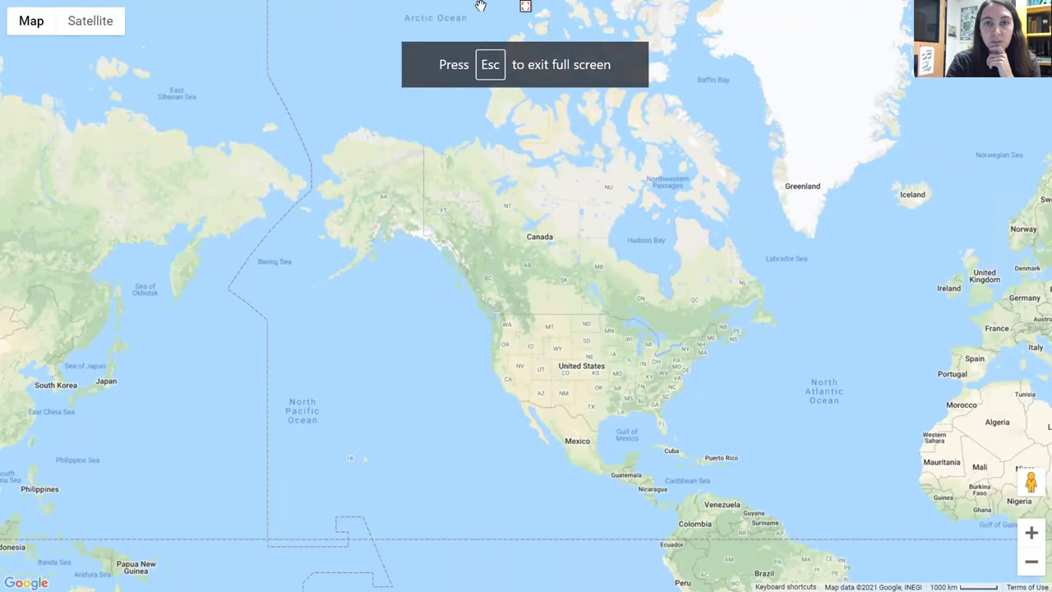
- Draw a query rectangle, then resize and move it over the Bering Sea between Kamchatka and Alaska
left_click(584, 302)
left_click_drag(584, 302, 687, 228)
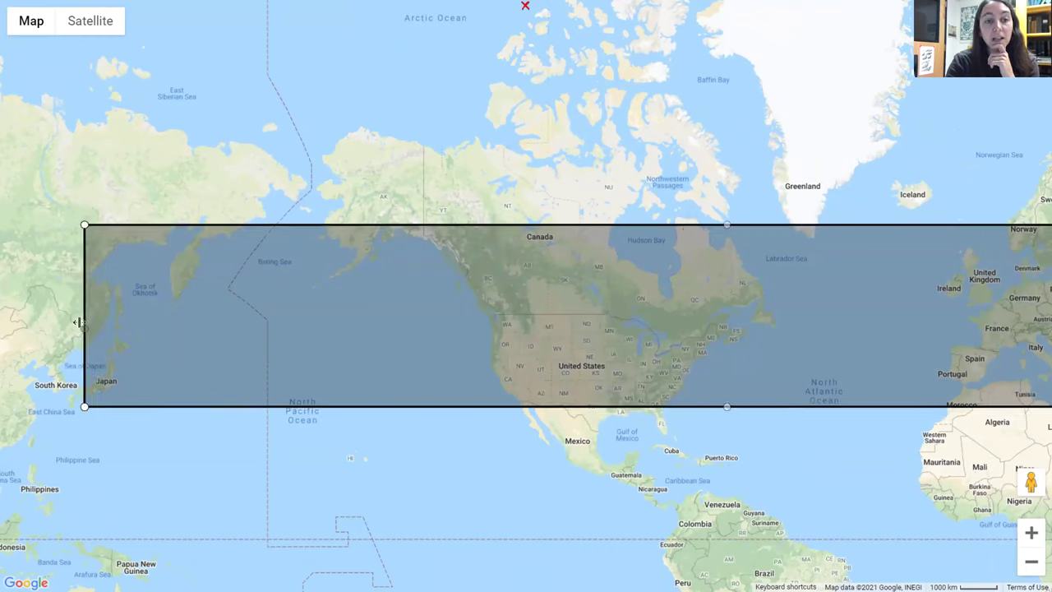
left_click_drag(80, 323, 485, 329)
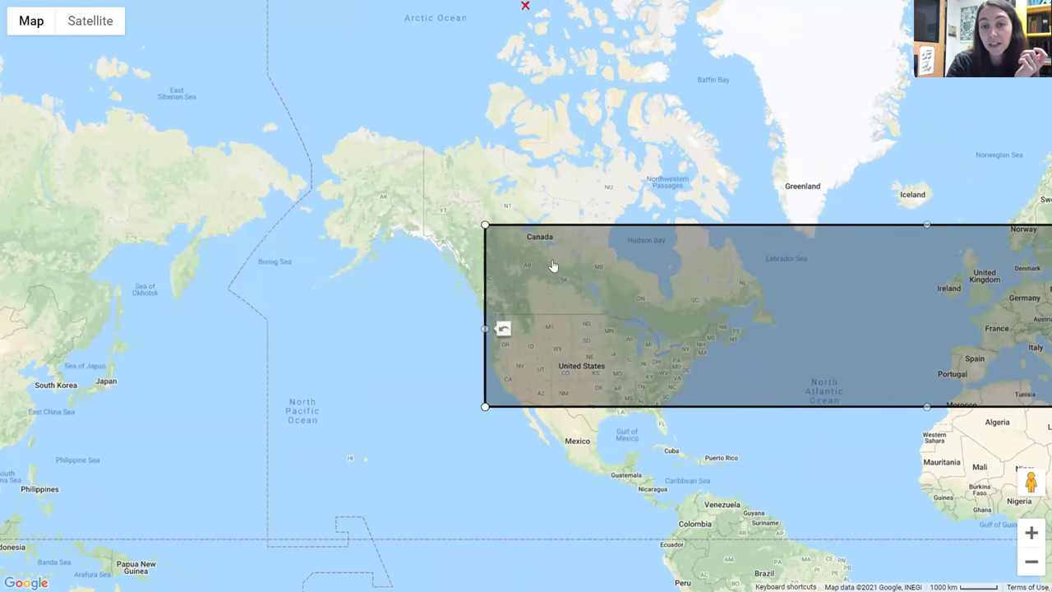
left_click_drag(567, 230, 190, 264)
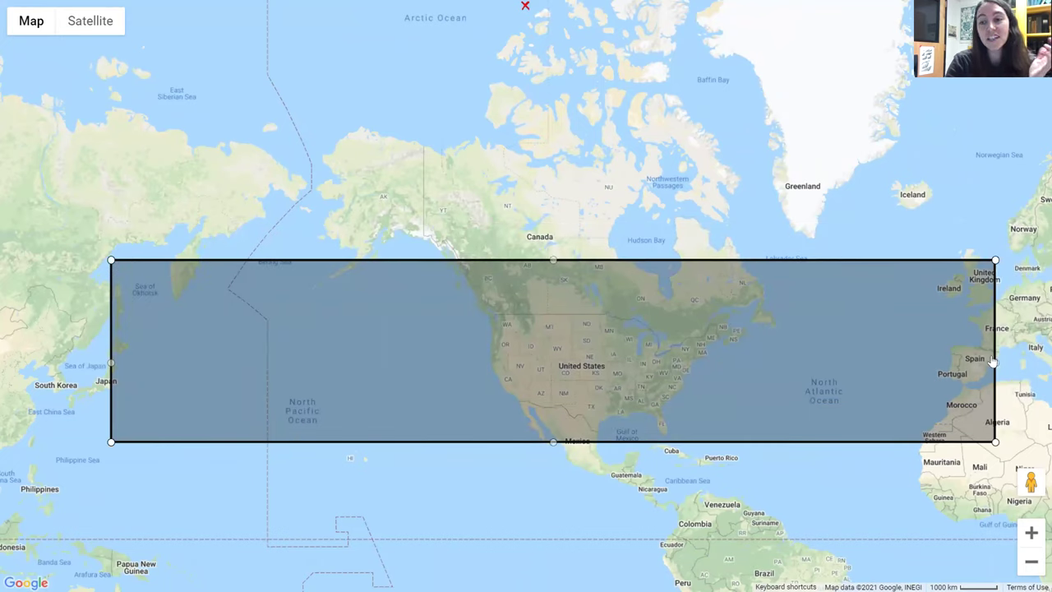
left_click_drag(993, 360, 234, 345)
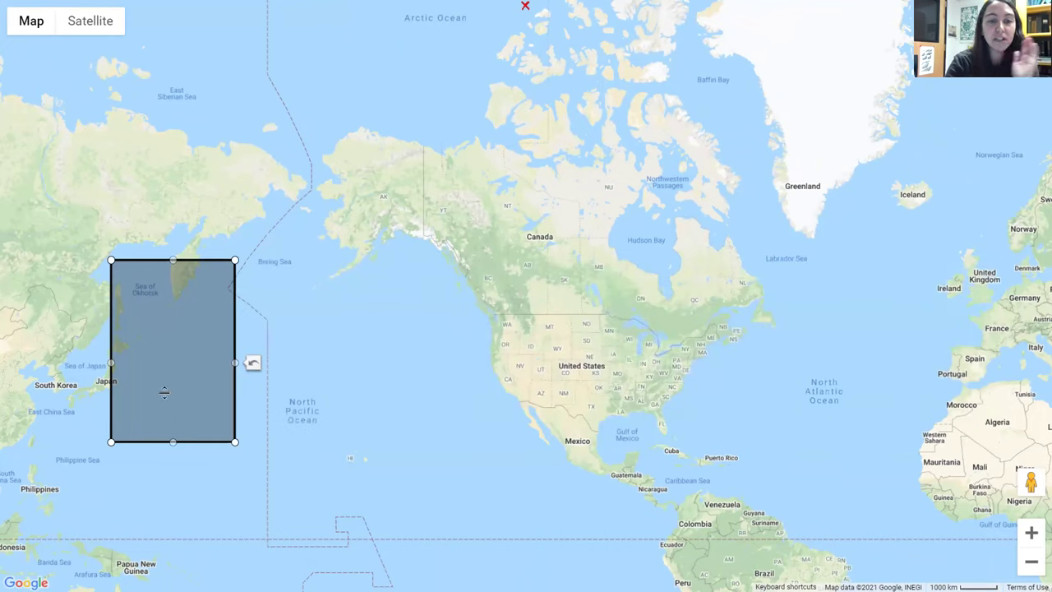
left_click_drag(164, 392, 164, 353)
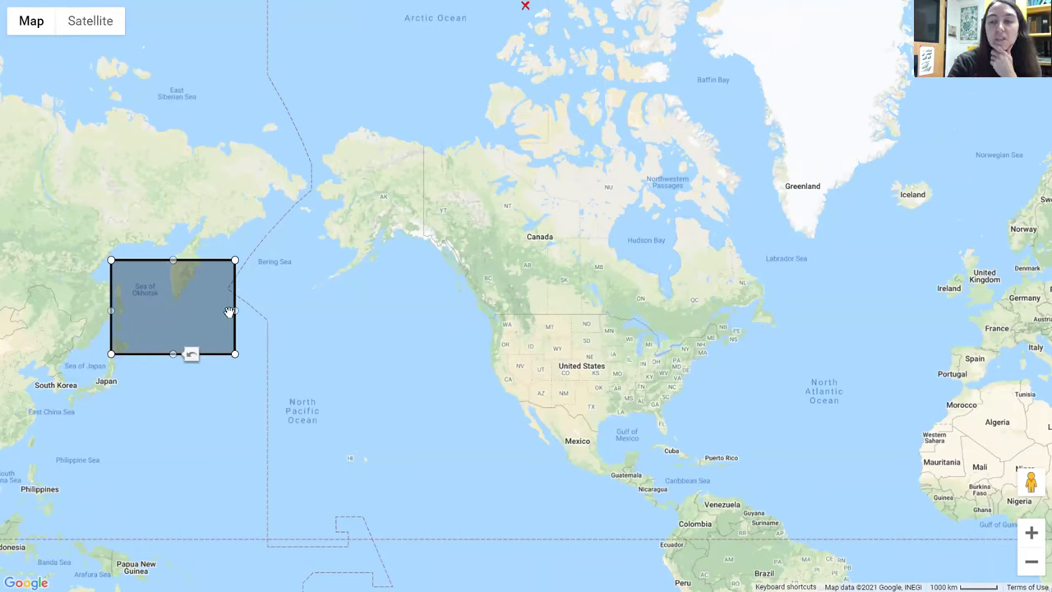
mouse_move(188, 265)
left_mouse_down()
mouse_move(320, 268)
mouse_move(298, 222)
left_mouse_up()
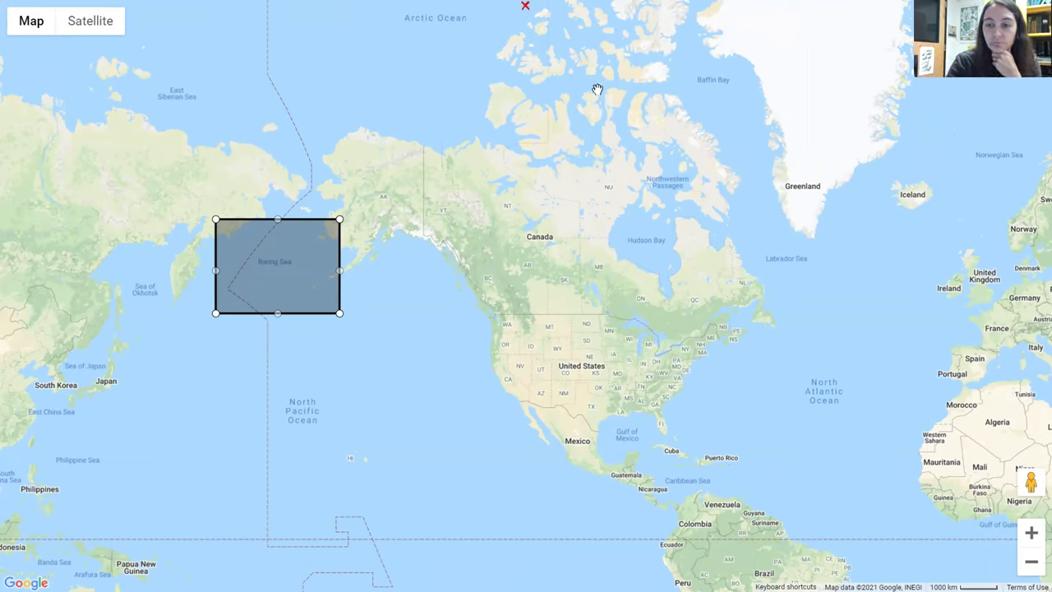
- Exit full screen to show the rectangle's bounds (62.24, -162.01; 49.13, 167.07) above the map
key("Escape")
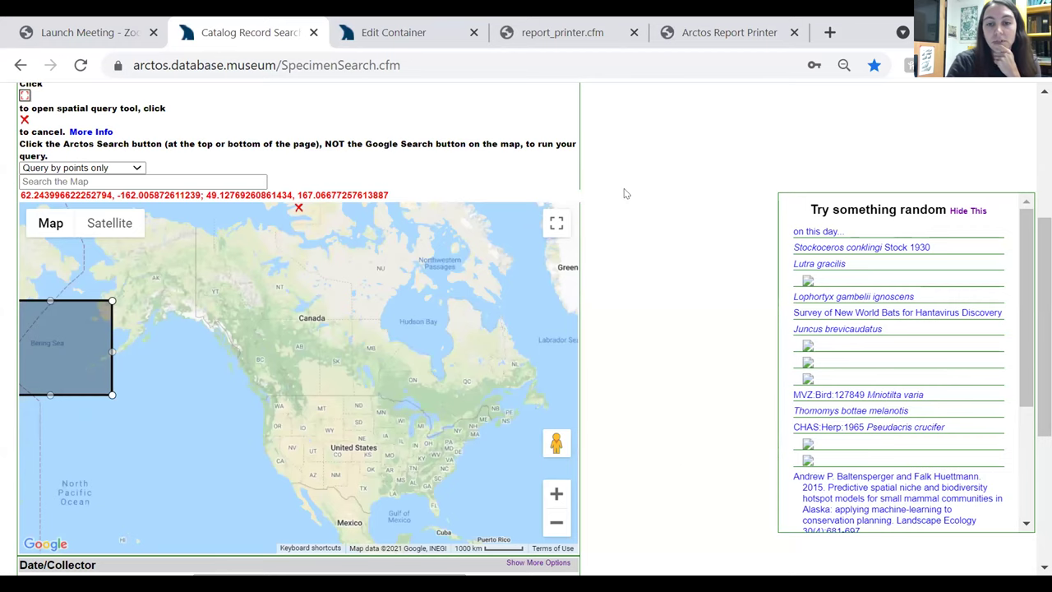
scroll(623, 193, "down", 1)
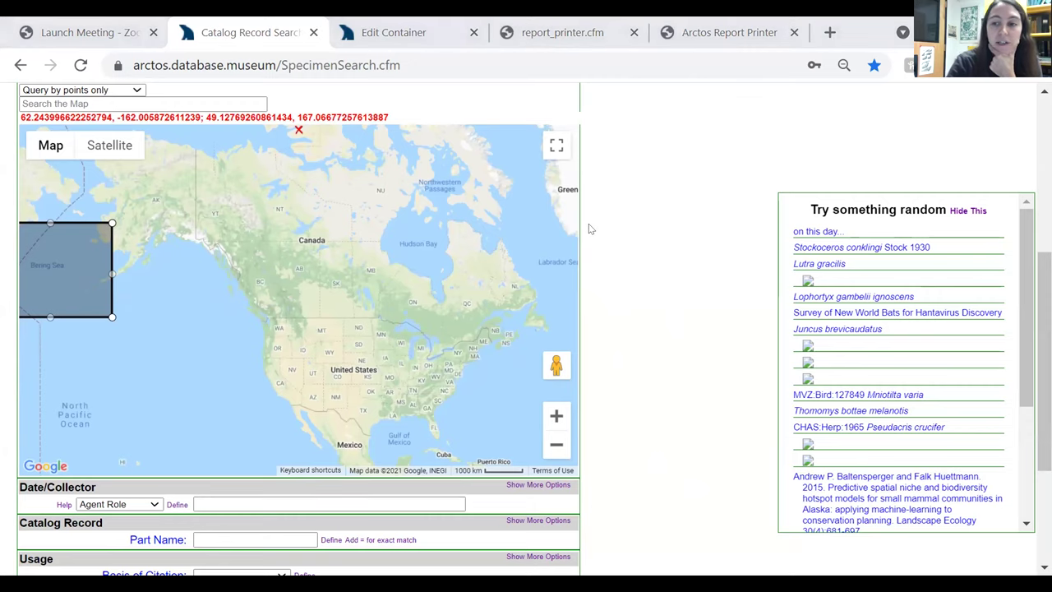
scroll(588, 224, "down", 1)
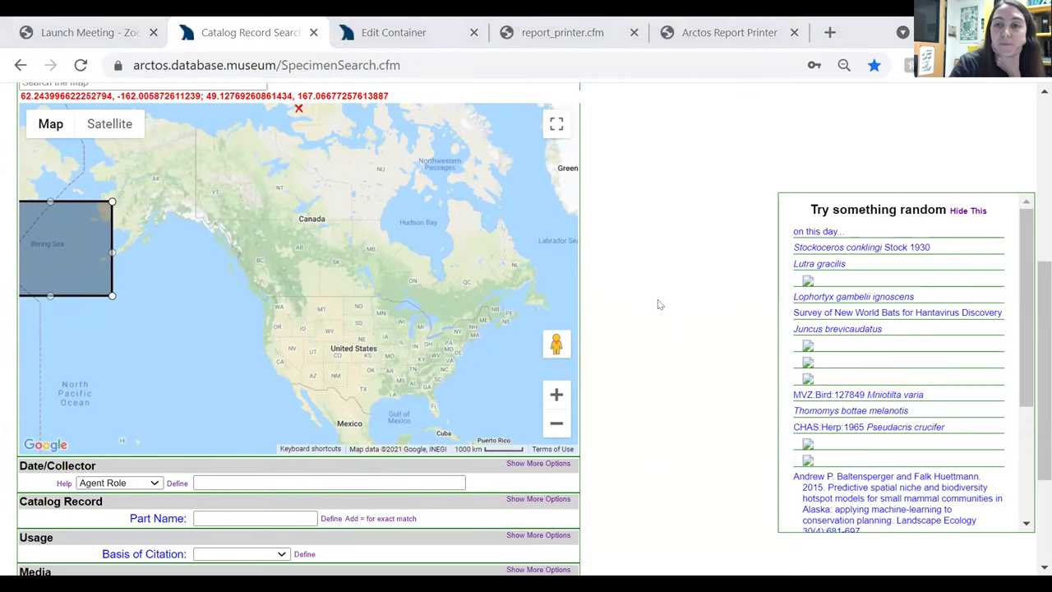